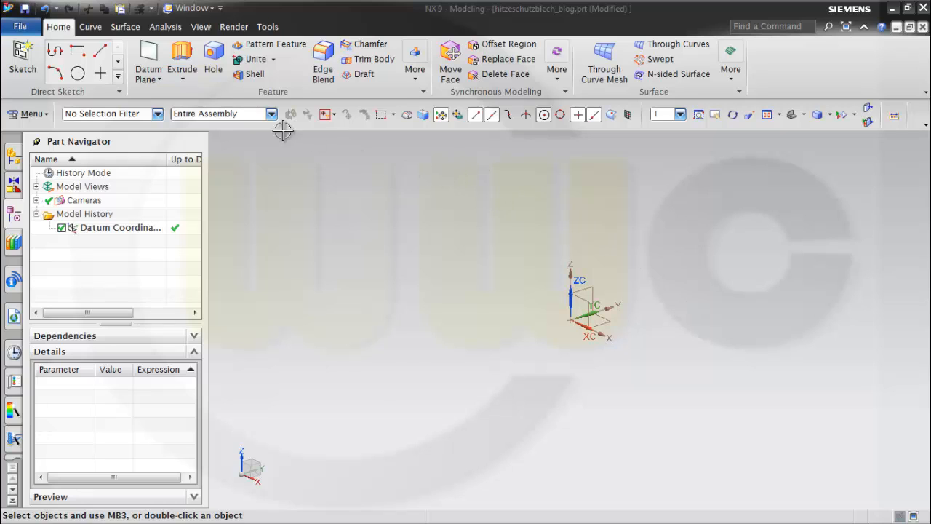
- Create two datum planes offset 400 mm and 800 mm from the XZ plane of the datum coordinate system
left_click(150, 60)
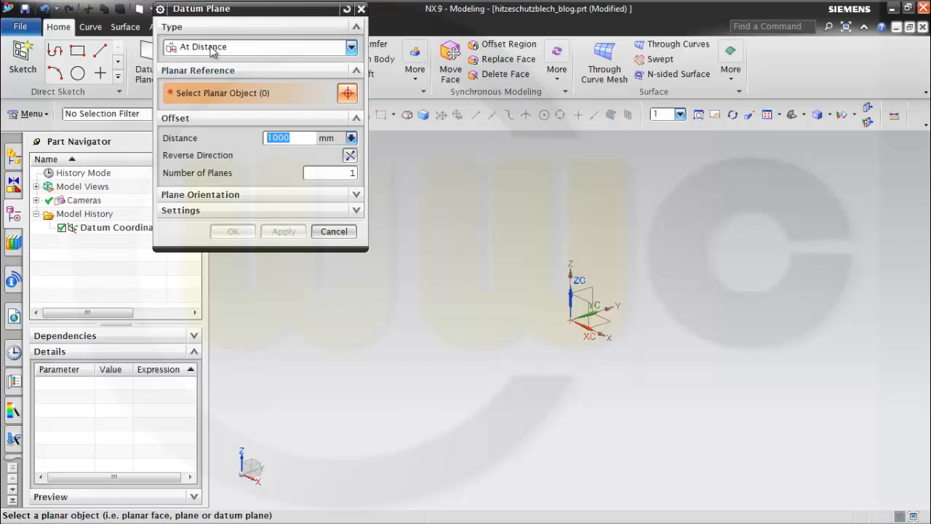
left_click(576, 295)
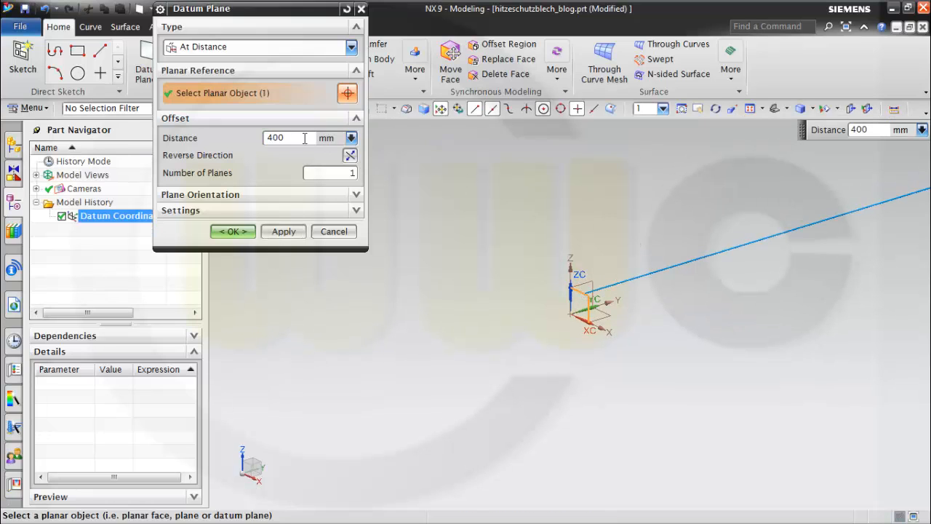
left_click(284, 231)
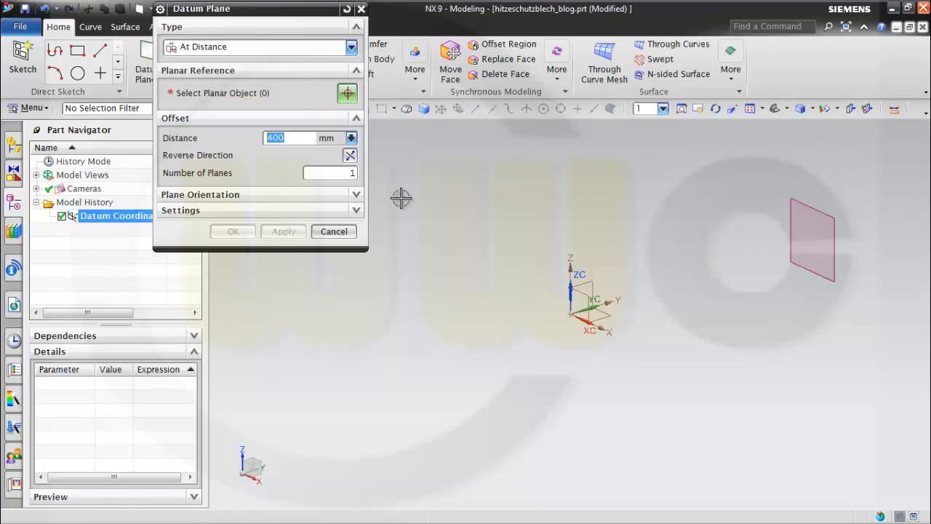
left_click(575, 283)
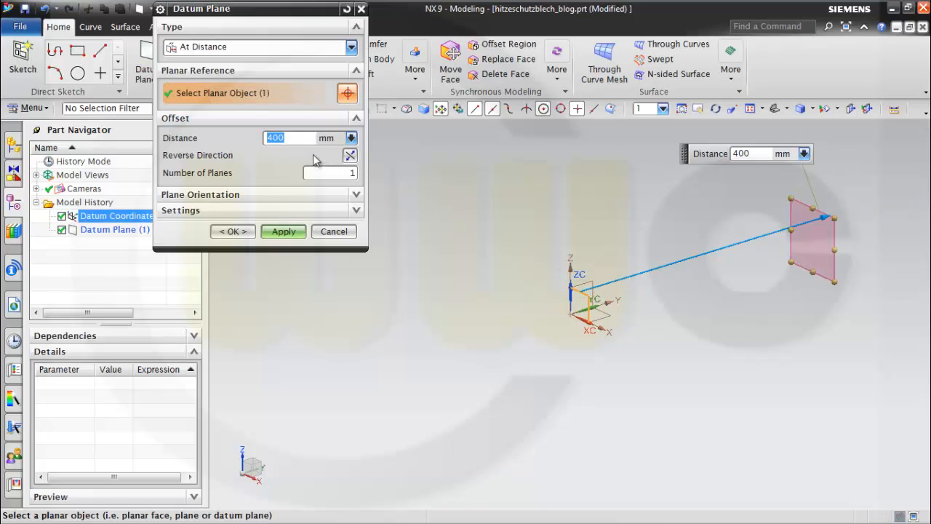
type("800")
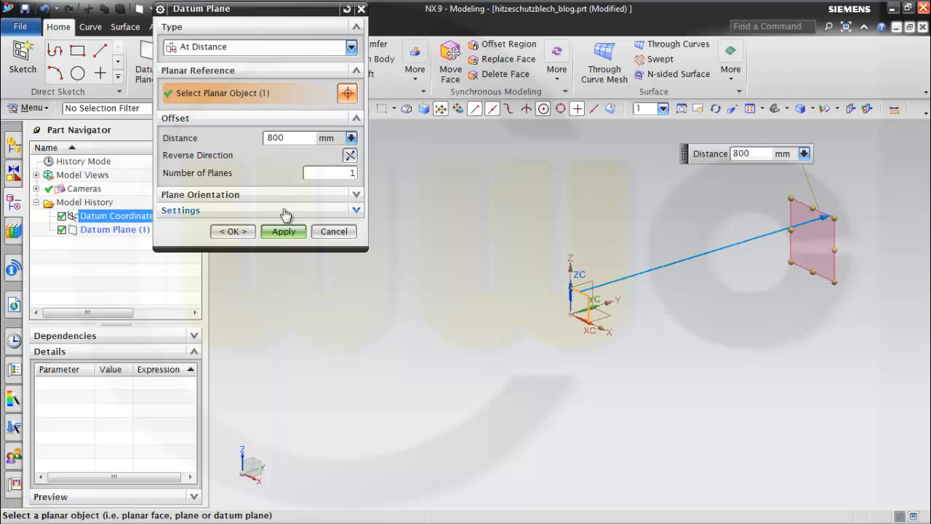
left_click(282, 232)
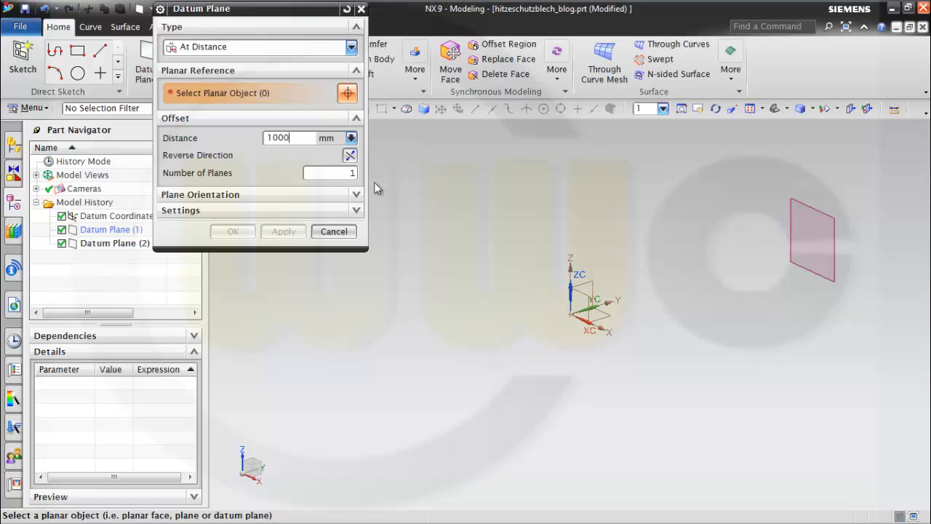
- Create a third datum plane offset 1000 mm from the XZ plane and fit all planes in the view
left_click(584, 277)
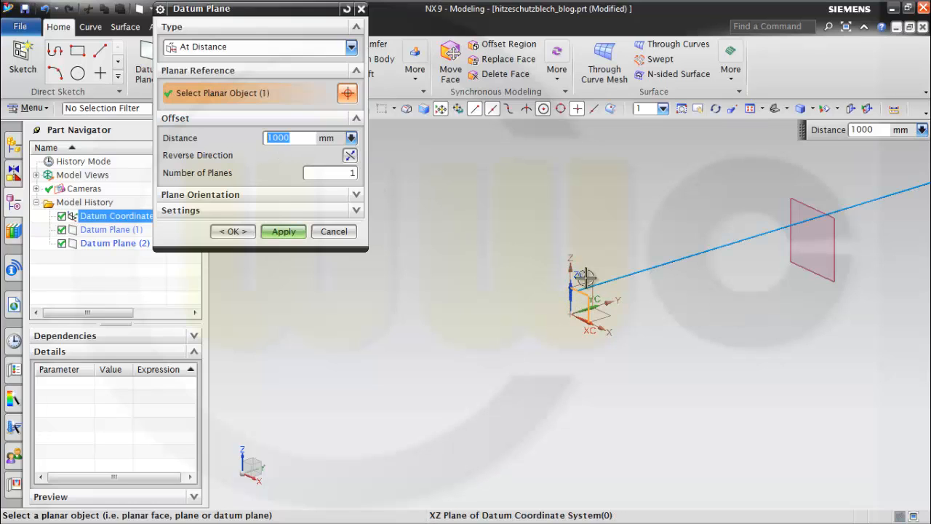
left_click(231, 231)
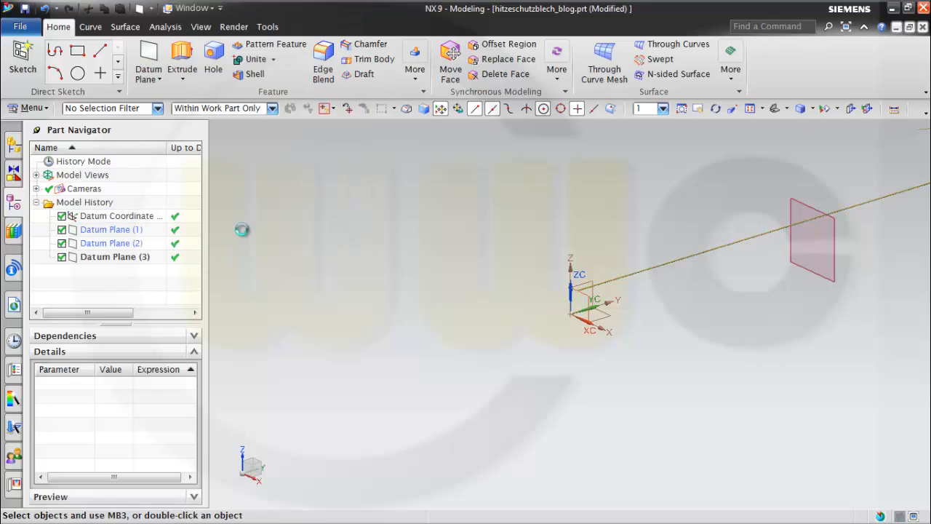
right_click(384, 200)
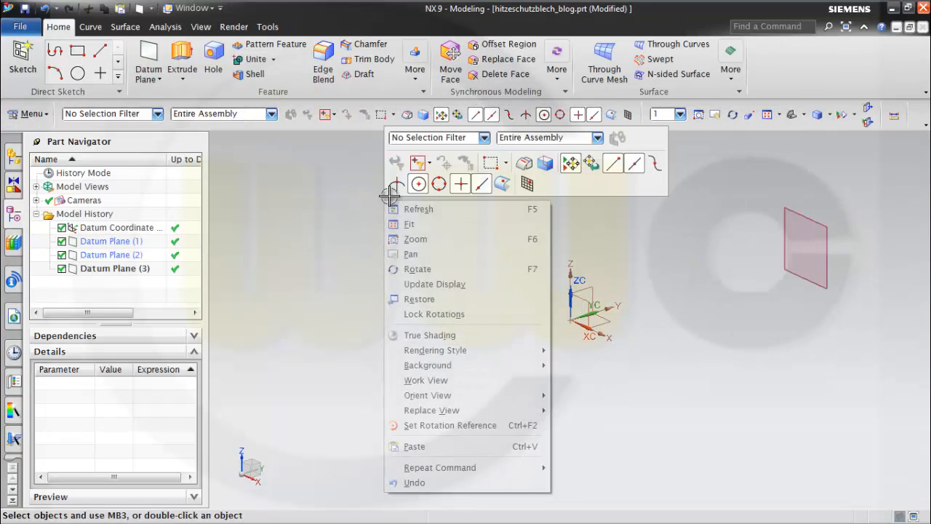
left_click(432, 224)
scroll(524, 253, "down", 1)
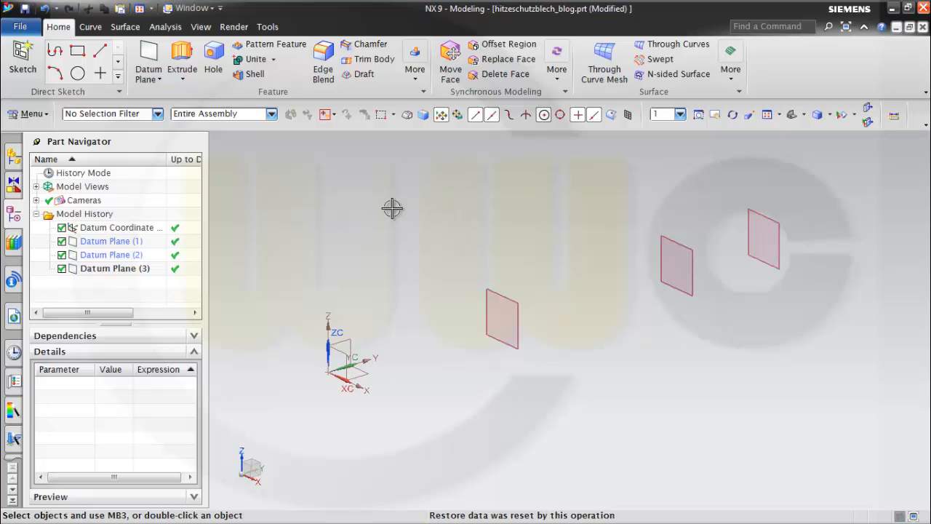
- Create a sketch on the XZ plane of the datum coordinate system
left_click(23, 60)
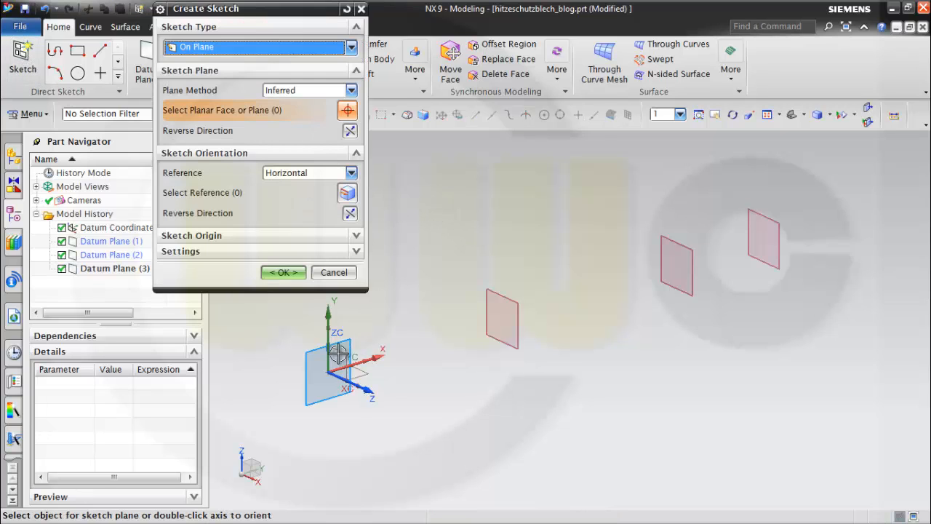
left_click(338, 354)
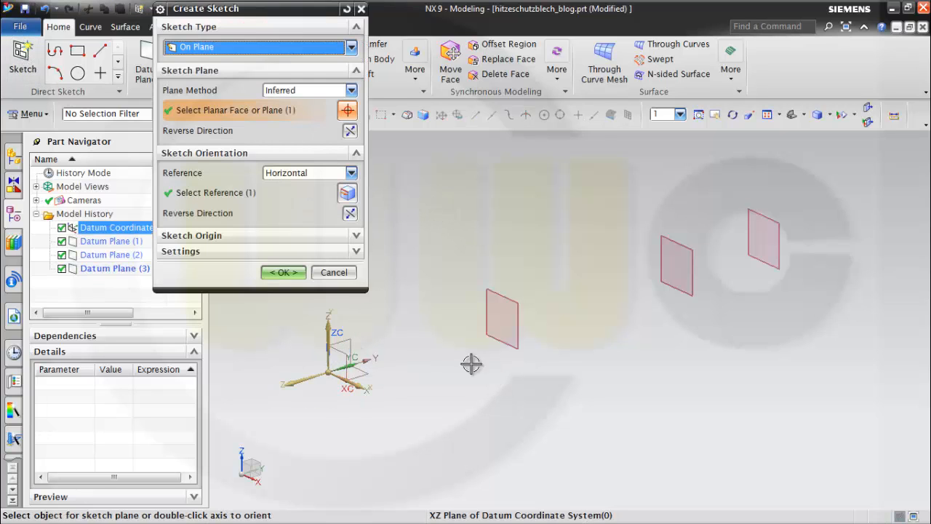
left_click(285, 274)
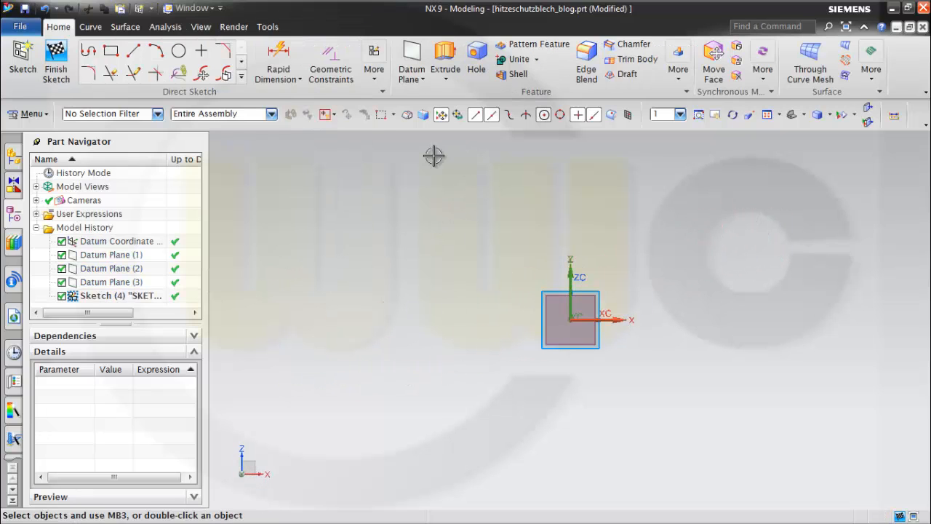
- Sketch an open four-line profile: horizontal line, rising line about 200 mm, falling line about 250 mm, and horizontal line level with the first
left_click(88, 56)
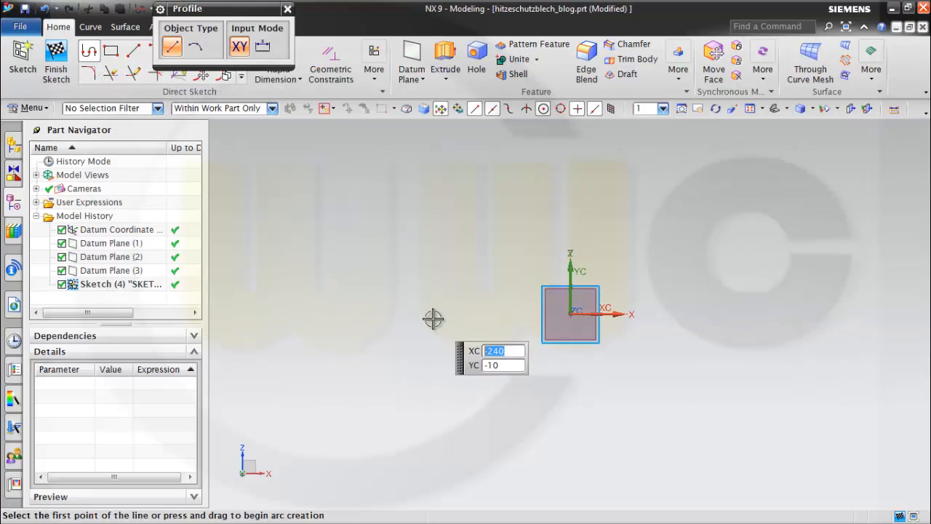
left_click(433, 319)
left_click(514, 318)
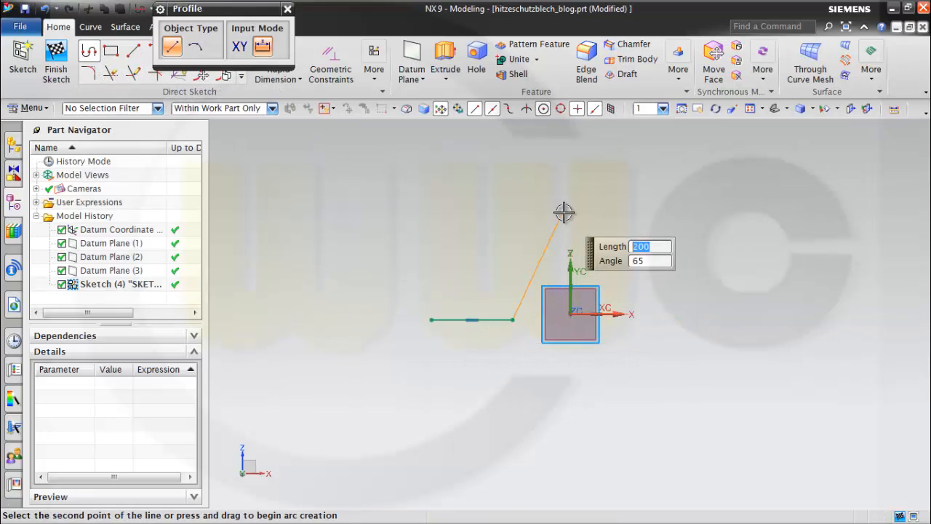
left_click(564, 210)
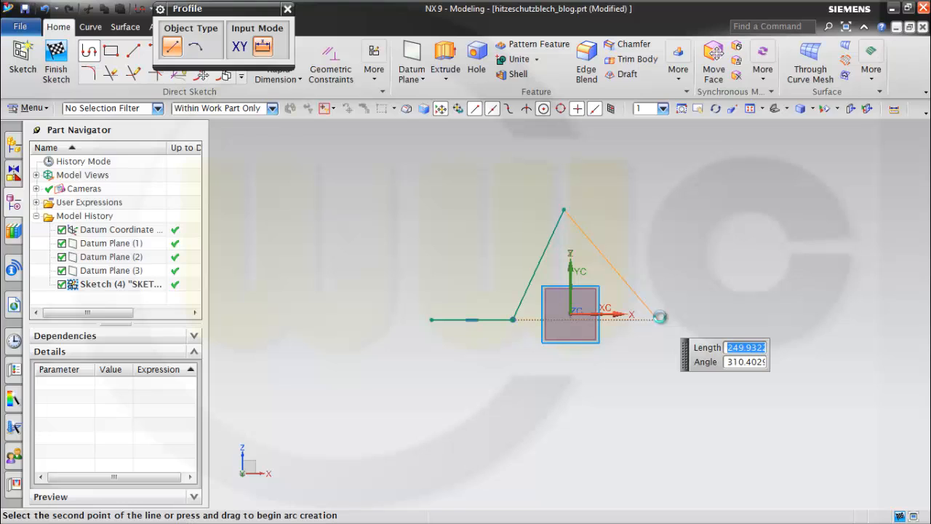
left_click(659, 317)
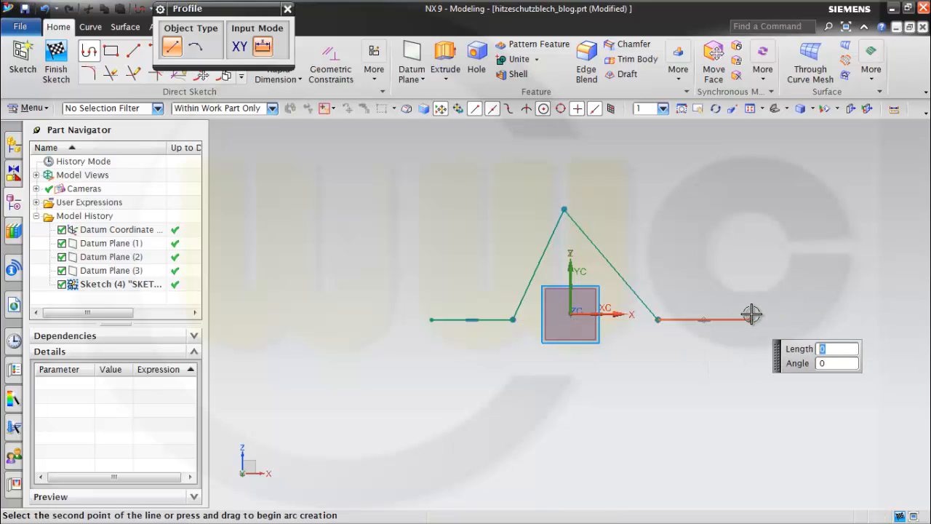
left_click(749, 317)
key("Escape")
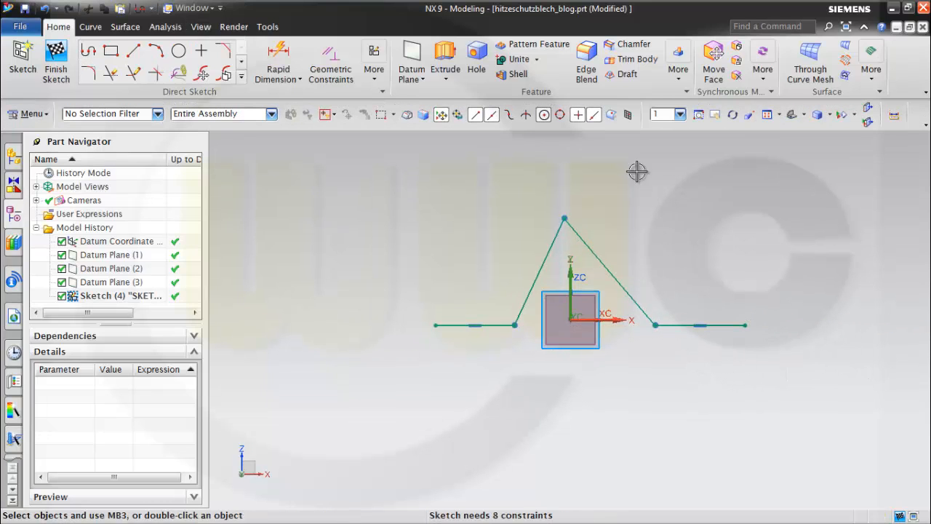
- Fillet the profile's peak between the two sloping lines with a radius of about 42 mm
middle_click_drag(630, 214, 566, 207, "shift")
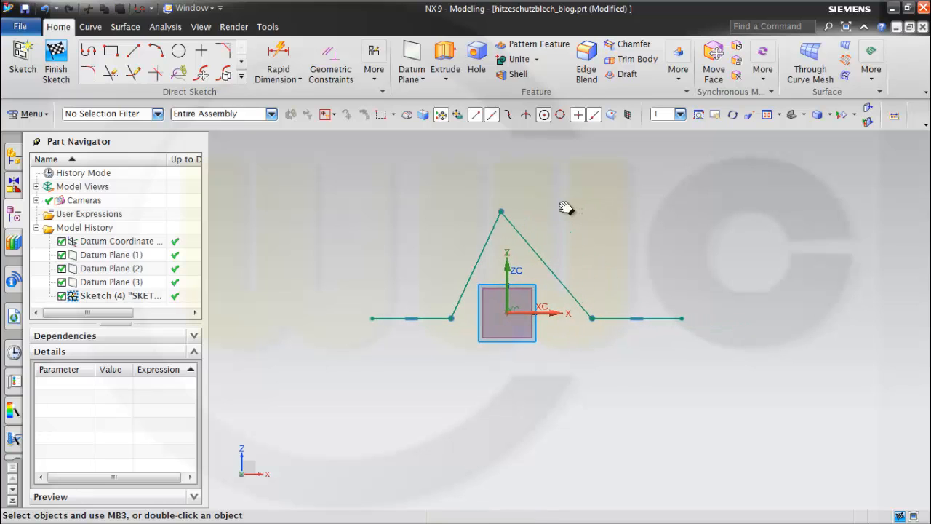
left_click(90, 74)
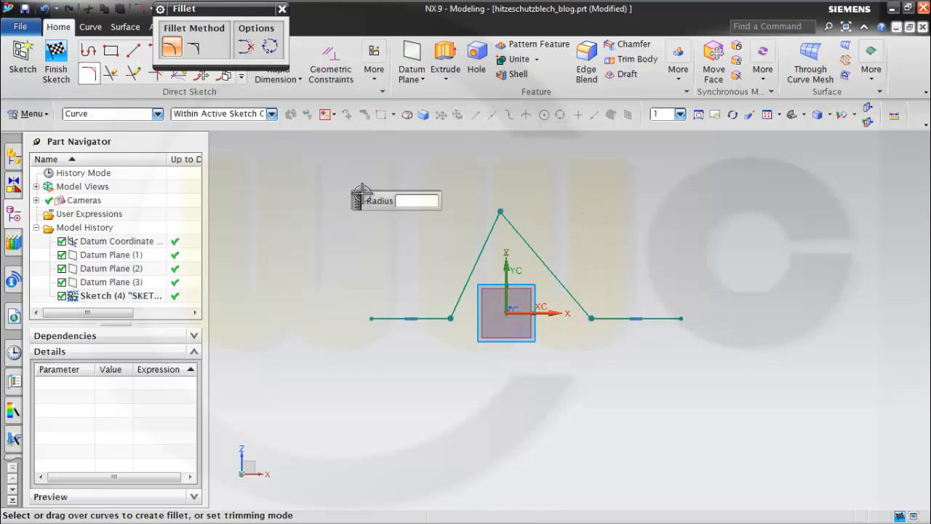
left_click(512, 231)
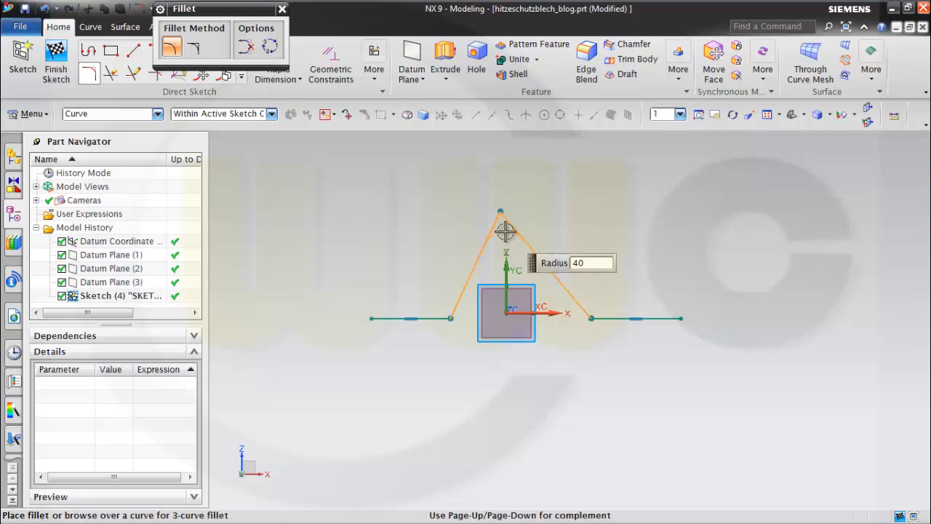
left_click(505, 231)
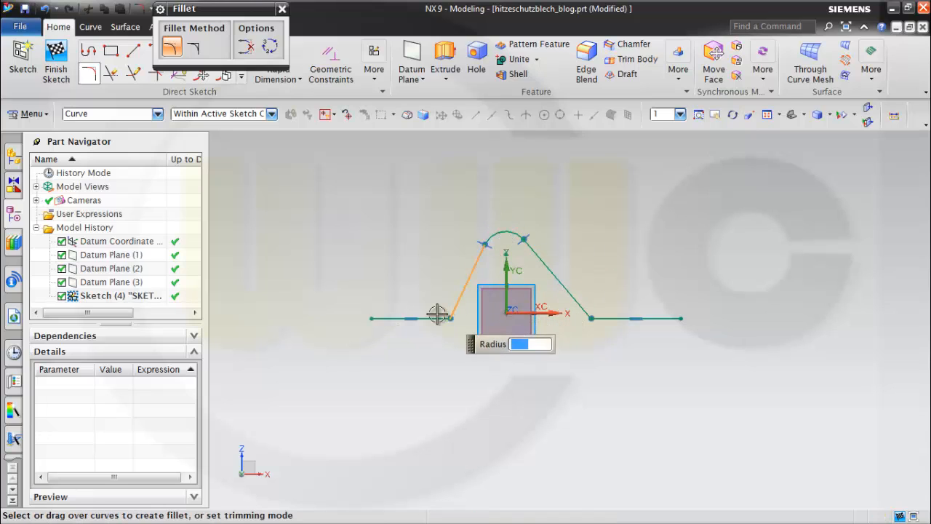
- Fillet the profile's two lower corners, with radii of about 106 mm on the left and about 141 mm on the right
left_click(442, 313)
left_click(441, 313)
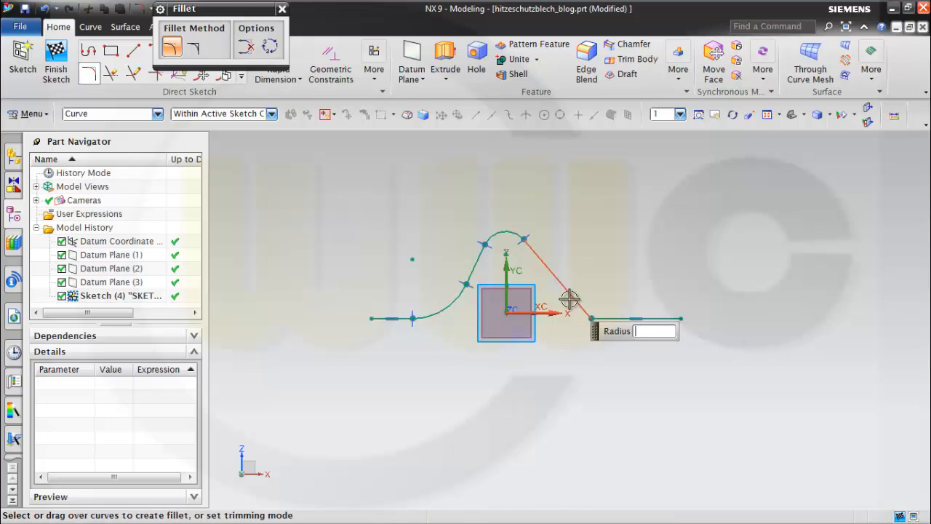
left_click(566, 297)
left_click(605, 314)
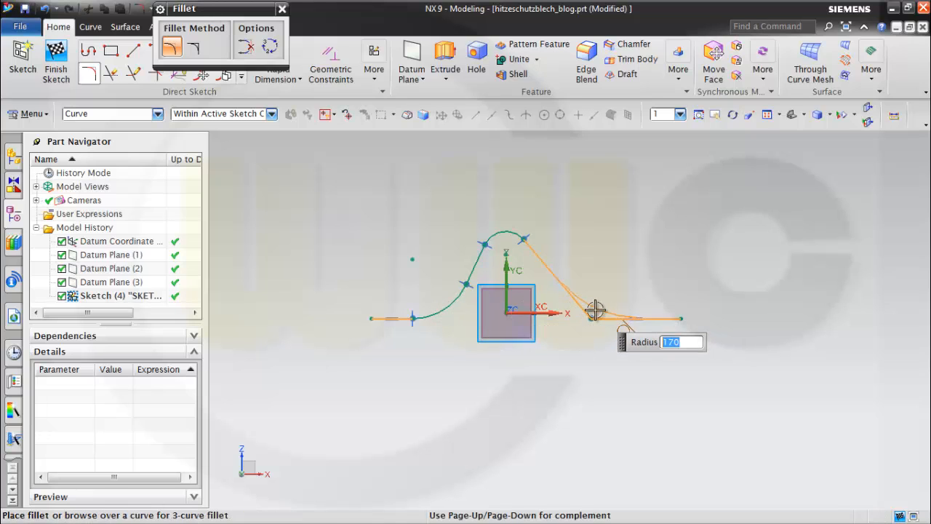
left_click(595, 310)
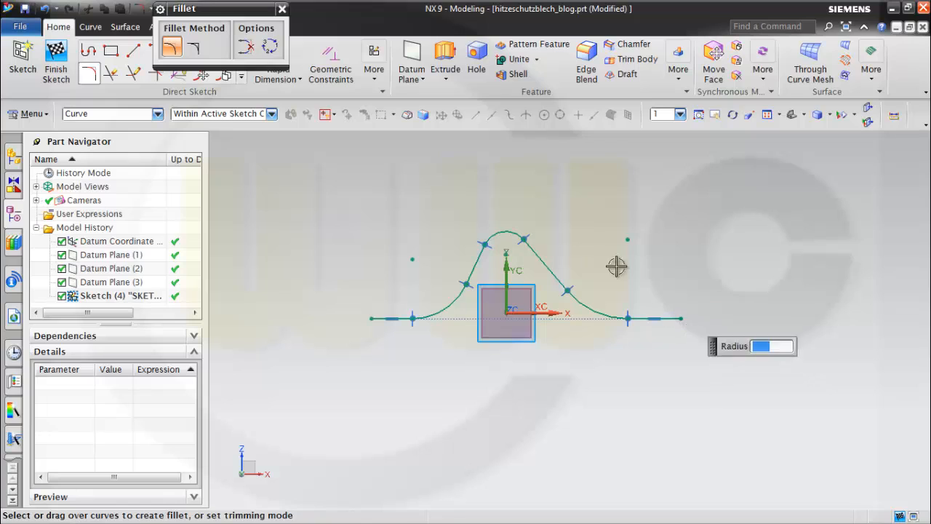
left_click(281, 10)
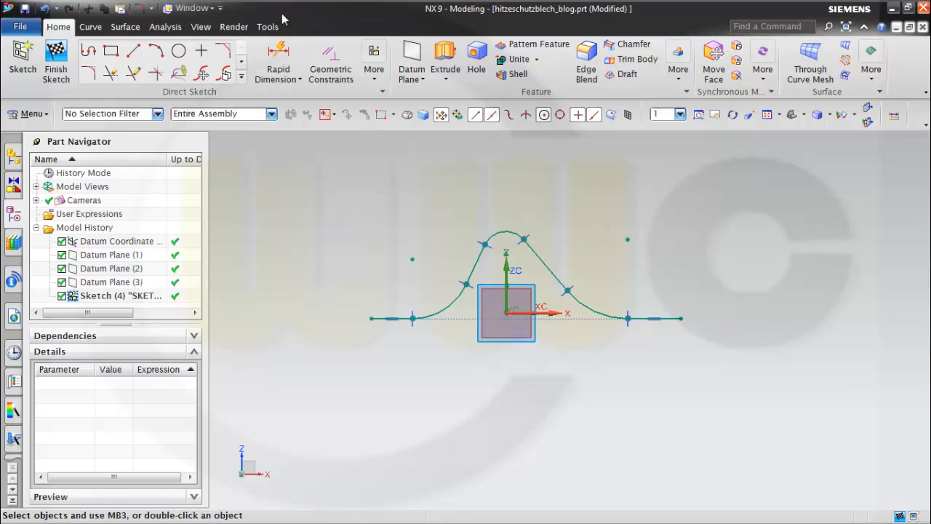
- Add radial dimensions to the peak arc, the lower right arc and the lower left arc of the profile
left_click(305, 80)
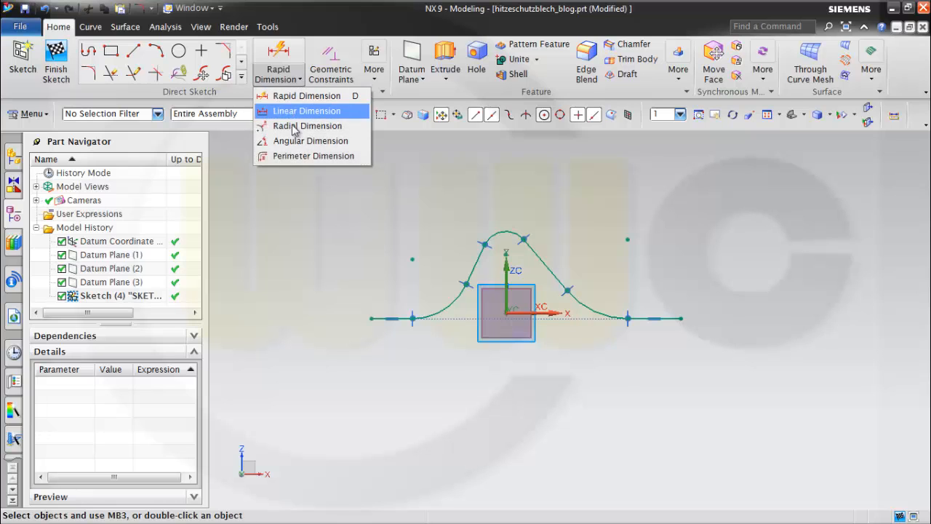
left_click(299, 126)
left_click(507, 213)
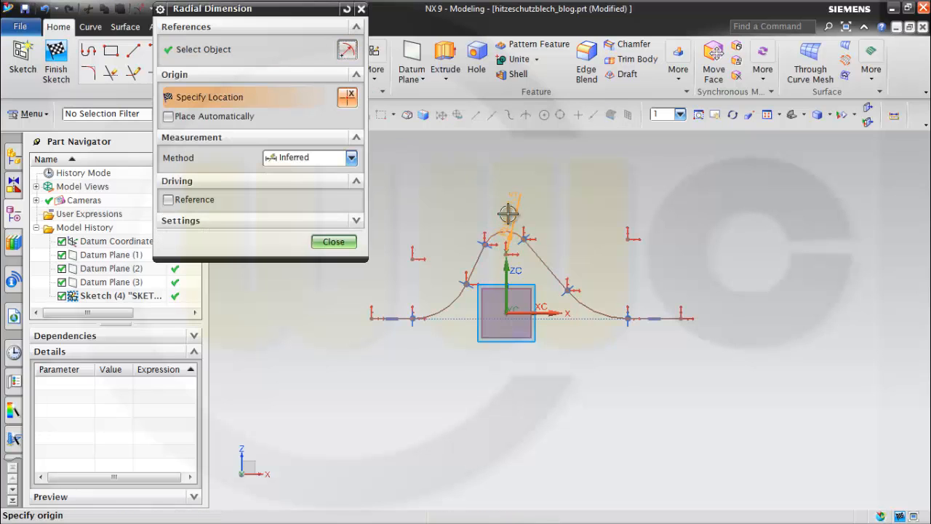
left_click(508, 209)
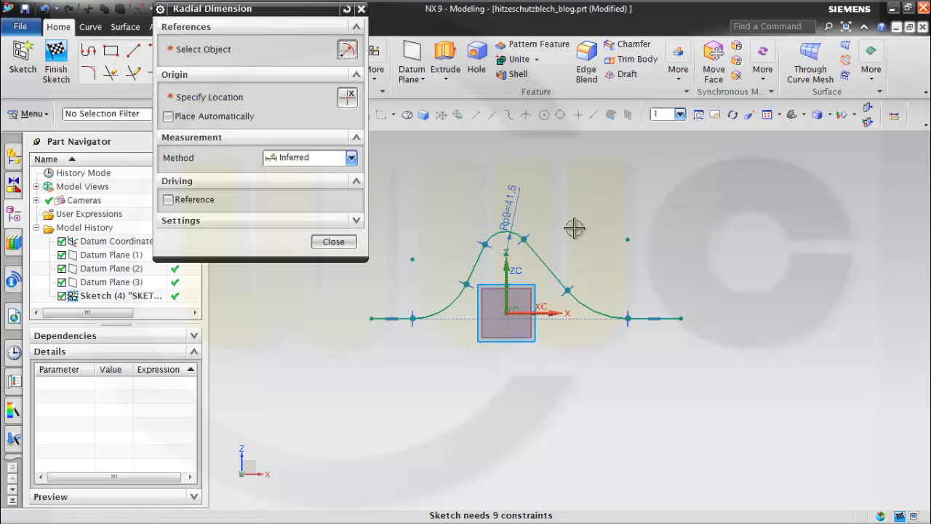
left_click(591, 306)
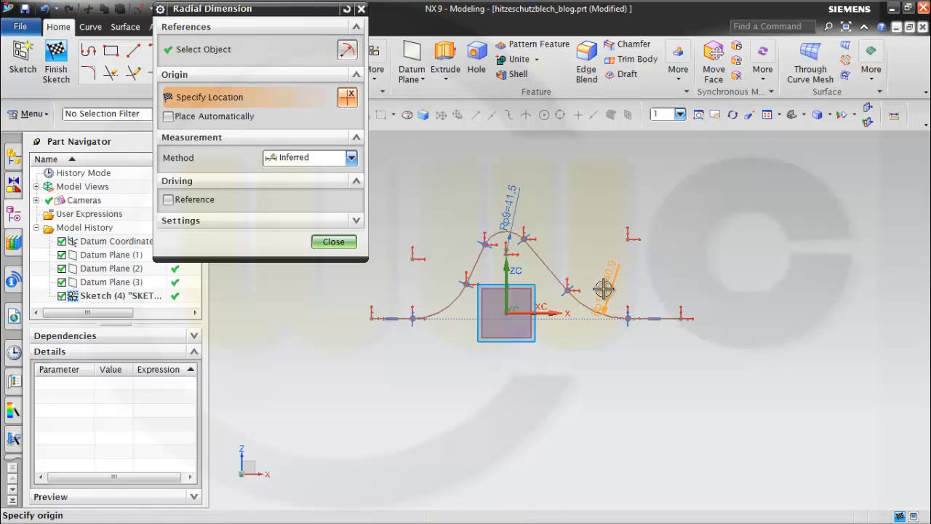
left_click(592, 289)
left_click(440, 291)
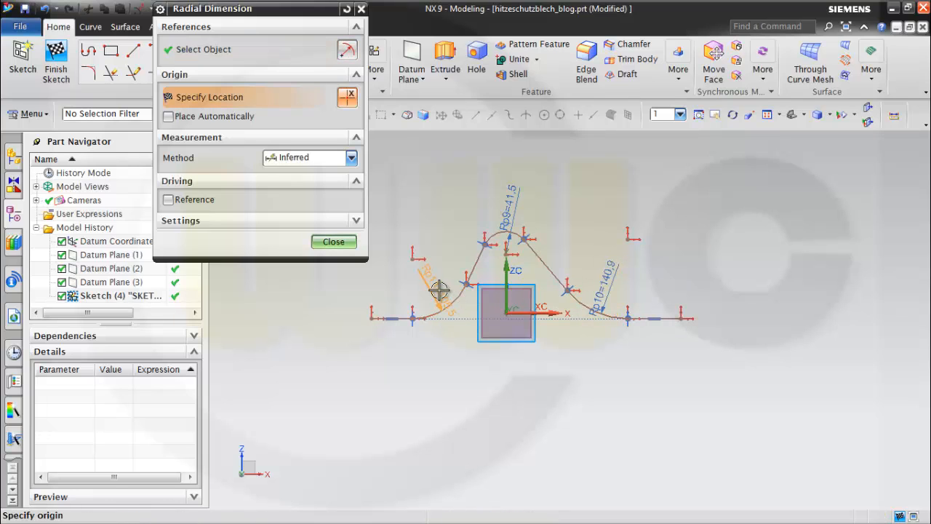
left_click(440, 290)
left_click(347, 241)
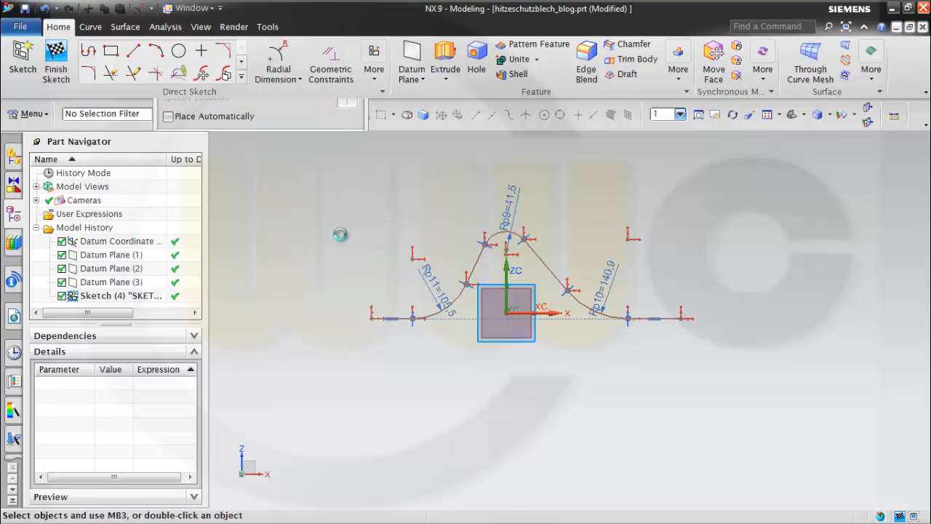
- Add a horizontal linear dimension for the profile's overall width between its two outer endpoints, placed below the profile
left_click(300, 77)
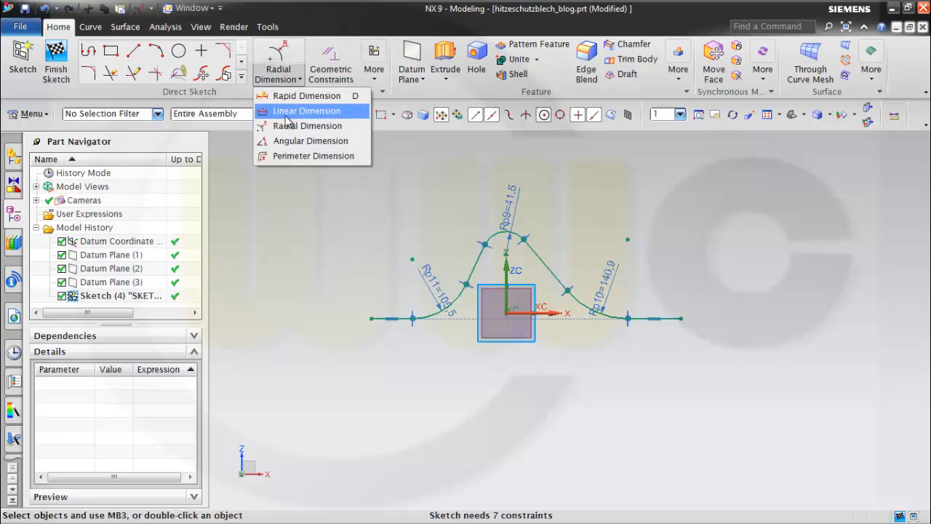
left_click(298, 111)
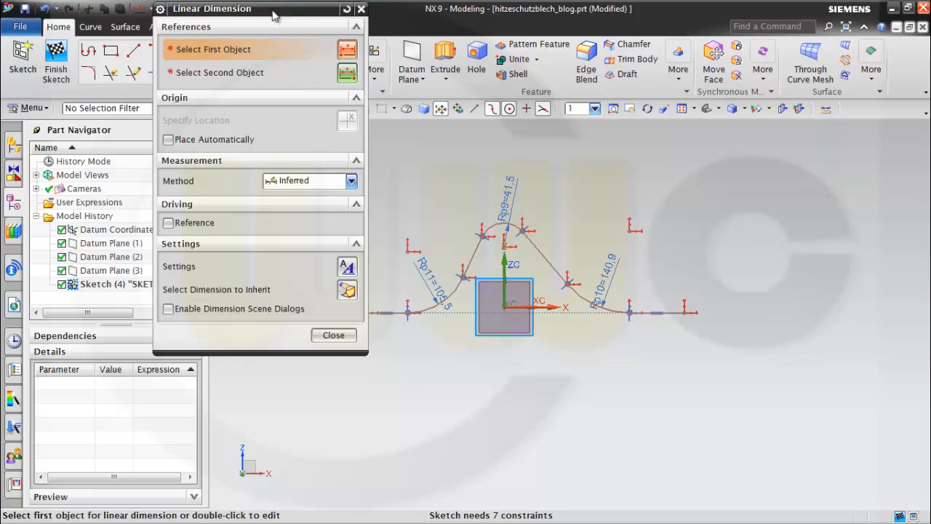
left_click_drag(290, 16, 228, 27)
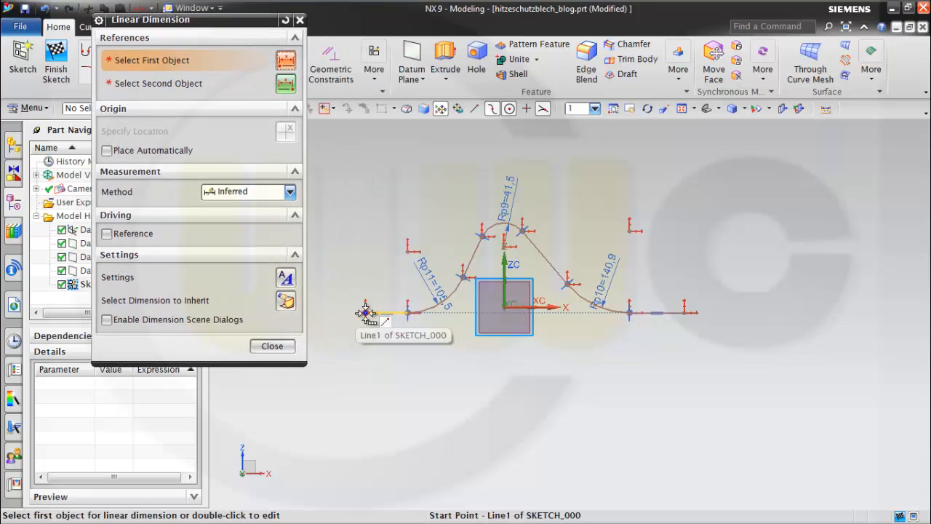
left_click(365, 313)
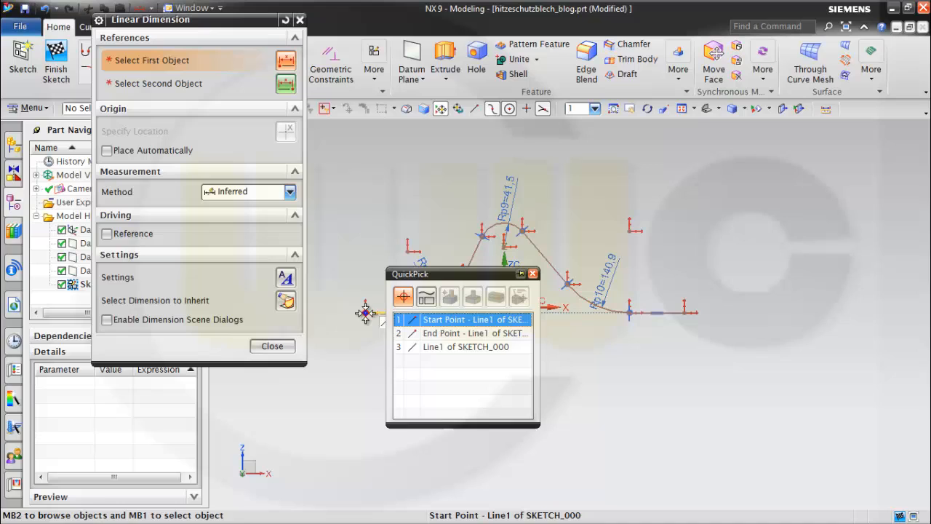
left_click(432, 323)
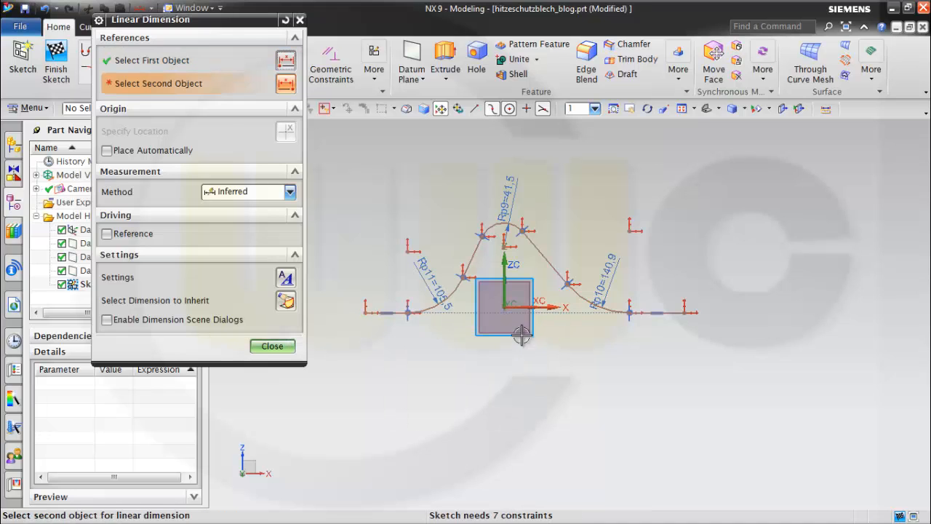
left_click(685, 314)
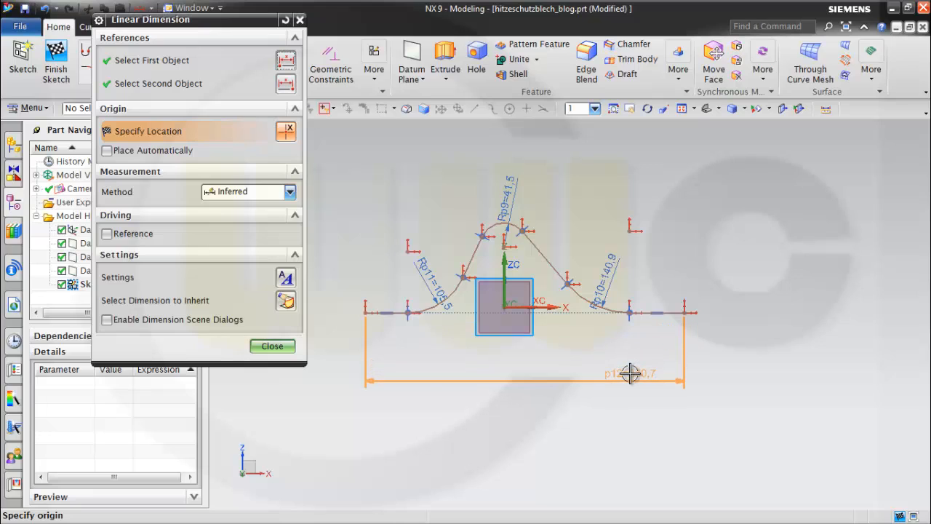
left_click(630, 373)
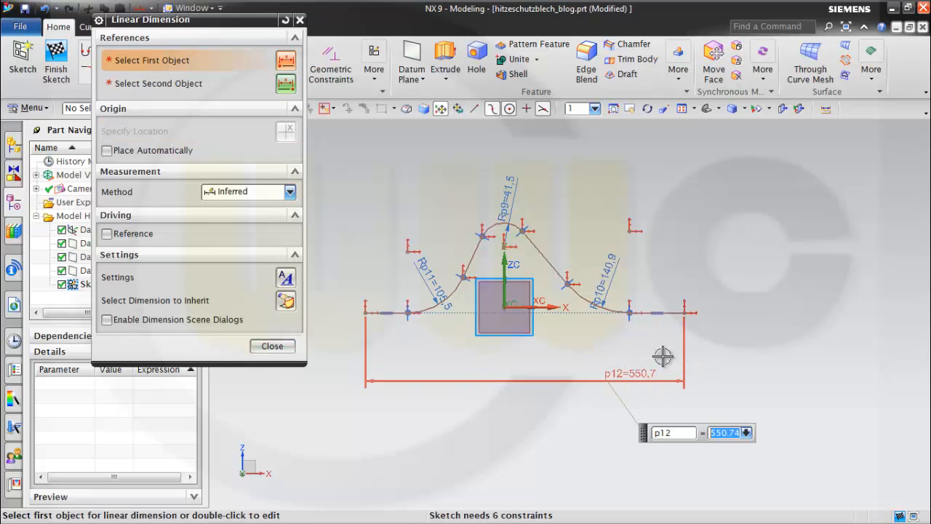
- Add a horizontal linear dimension from the origin to the profile's right endpoint, above the overall width dimension
left_click(504, 311)
left_click(684, 313)
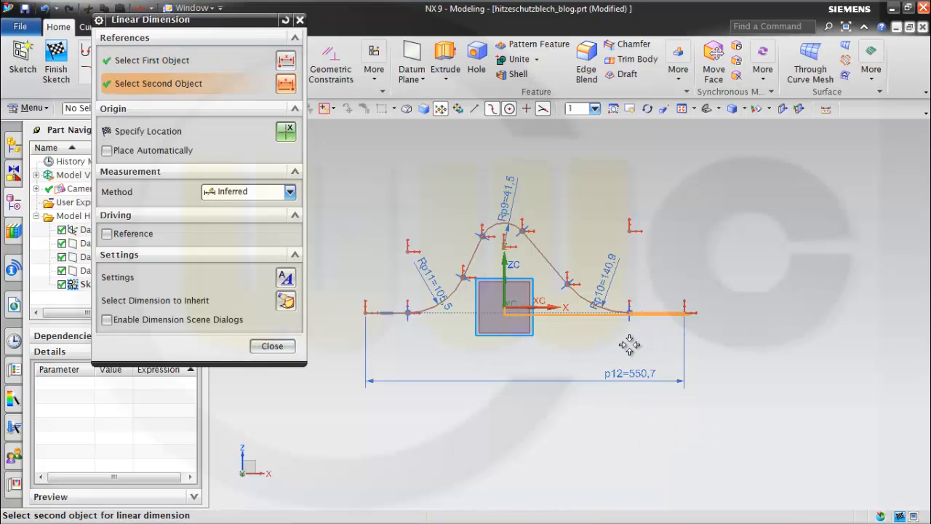
left_click(740, 355)
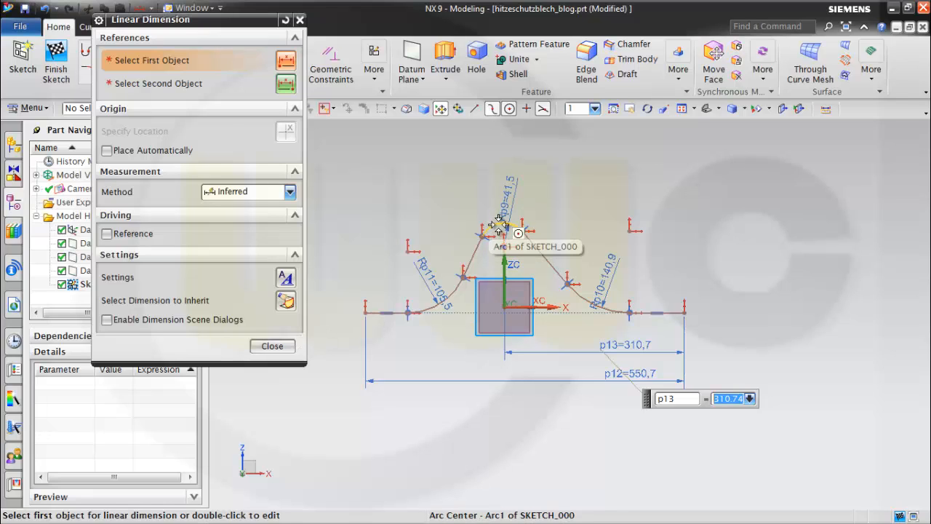
- Add a vertical linear dimension from the origin to the tangent point of the peak arc, placed right of the profile
left_click(504, 307)
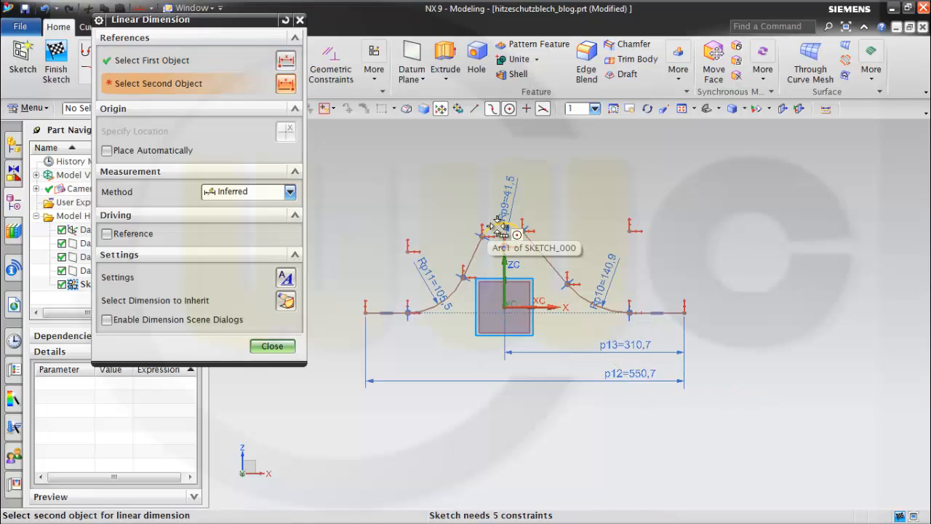
mouse_move(497, 224)
left_click(596, 231)
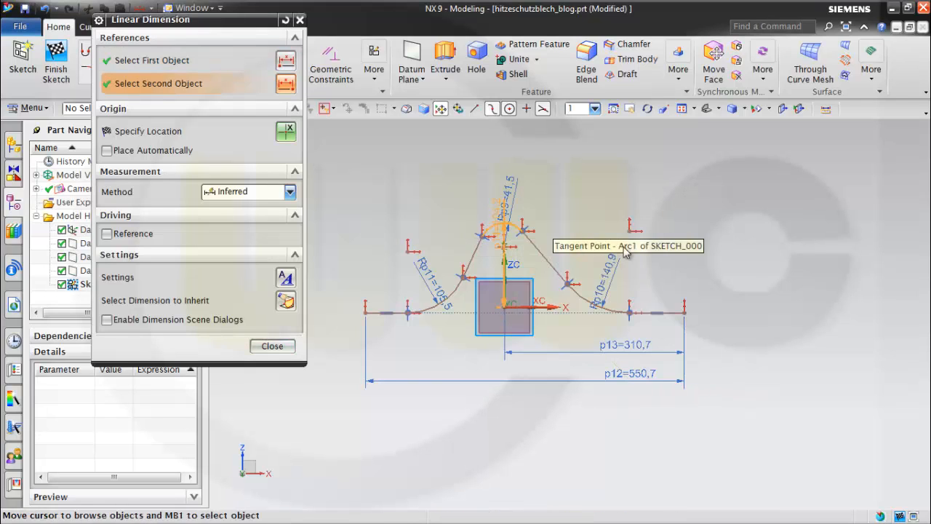
left_click(740, 264)
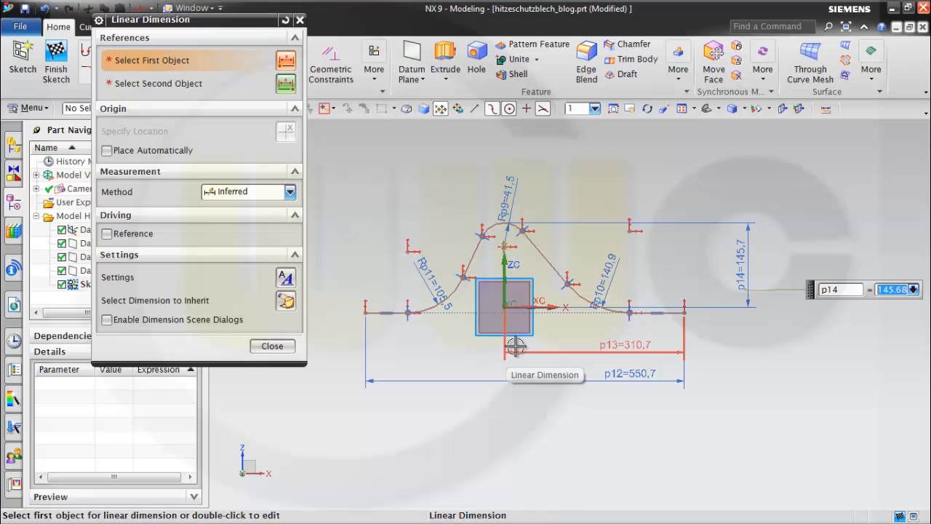
left_click(270, 346)
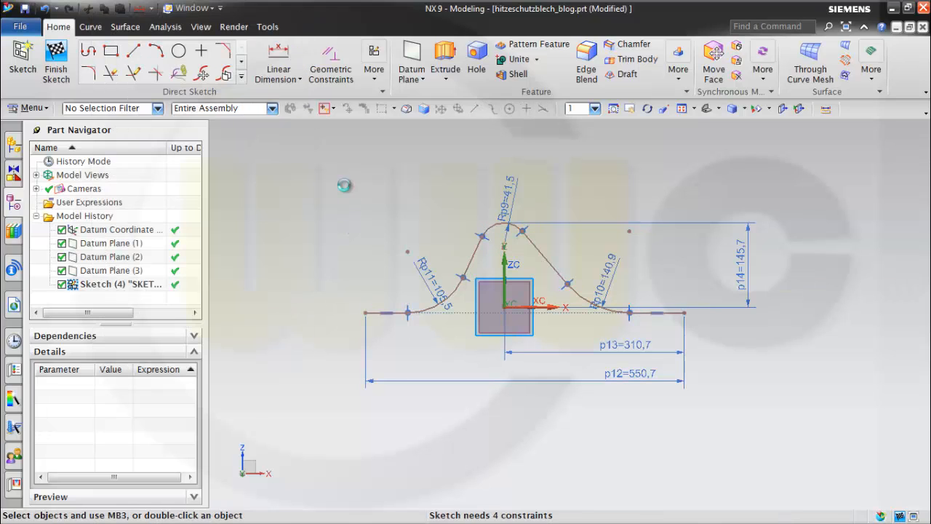
- Add an angular Rapid Dimension between the rising line and the left horizontal line, placed inside the profile
left_click(300, 79)
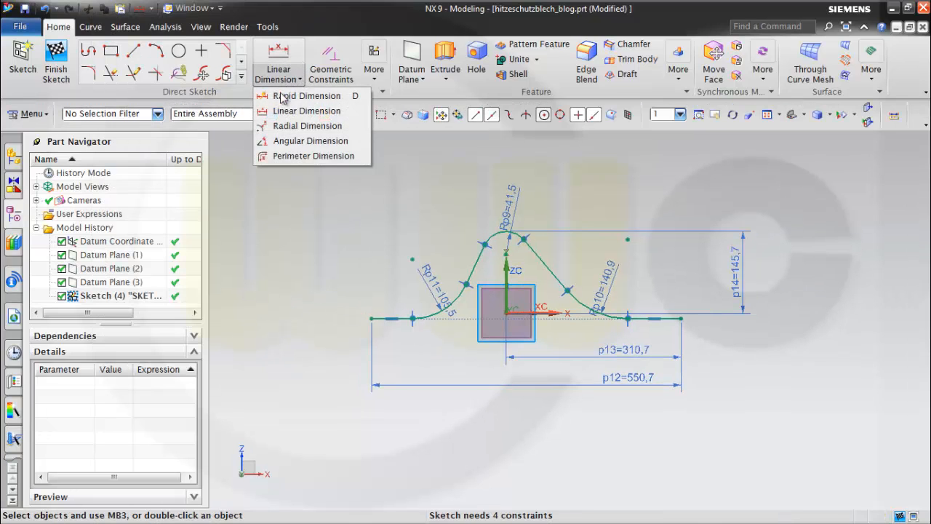
left_click(282, 95)
scroll(486, 297, "up", 2)
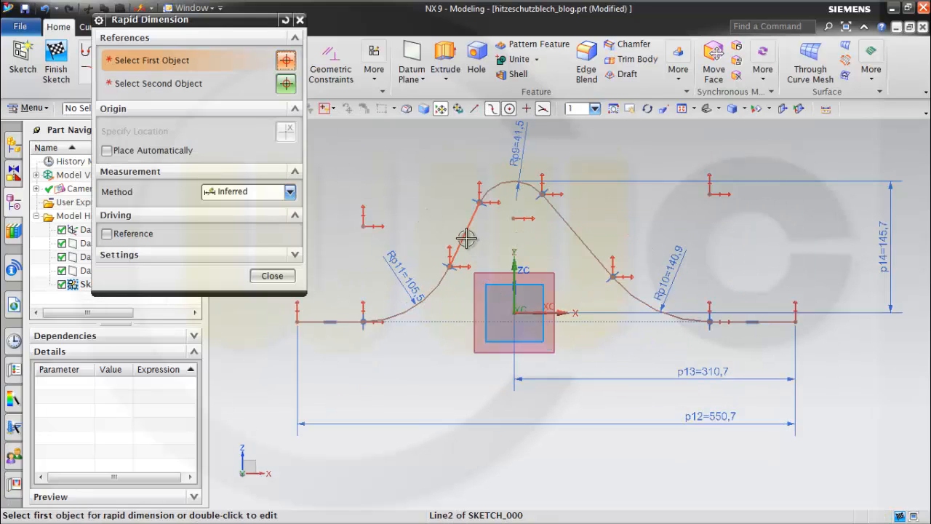
left_click(465, 234)
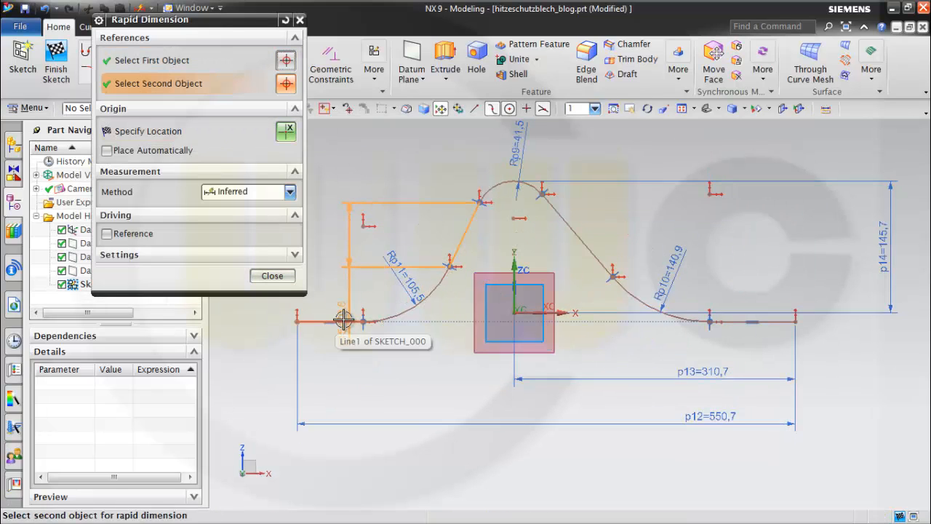
left_click(343, 320)
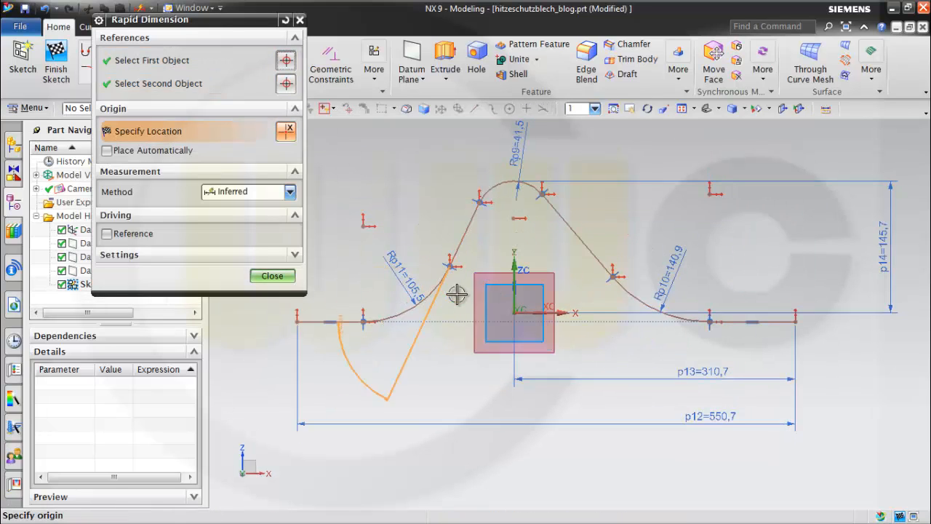
left_click(483, 261)
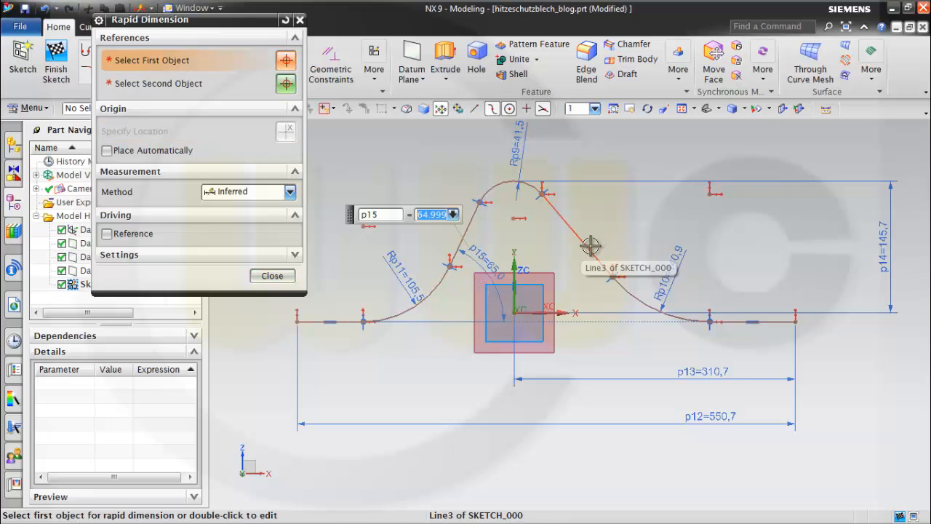
- Add an angular dimension between the falling line and the right horizontal line, placed inside the profile
left_click(602, 251)
left_click(736, 320)
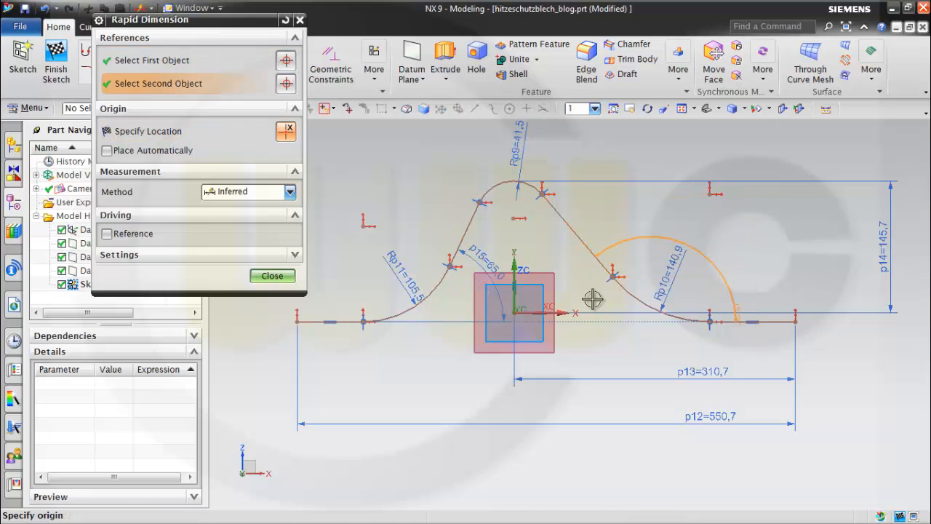
left_click(574, 290)
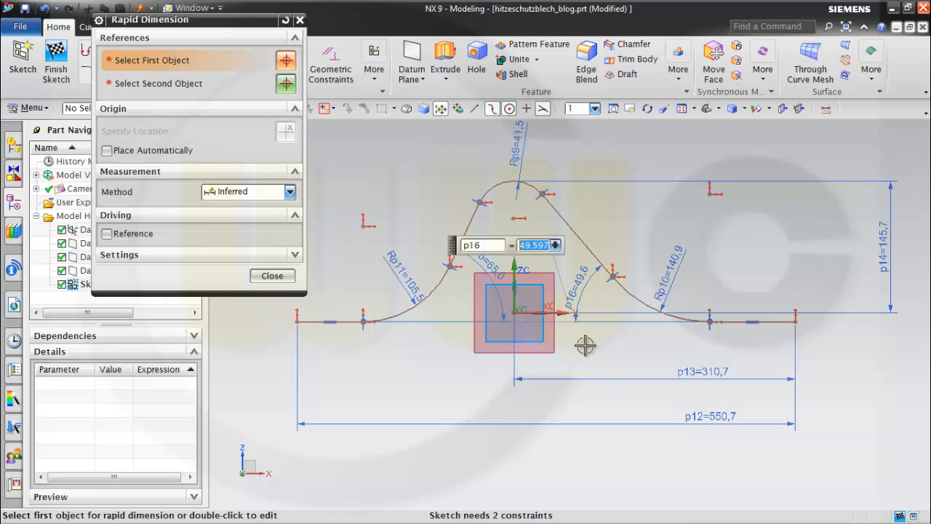
left_click(272, 276)
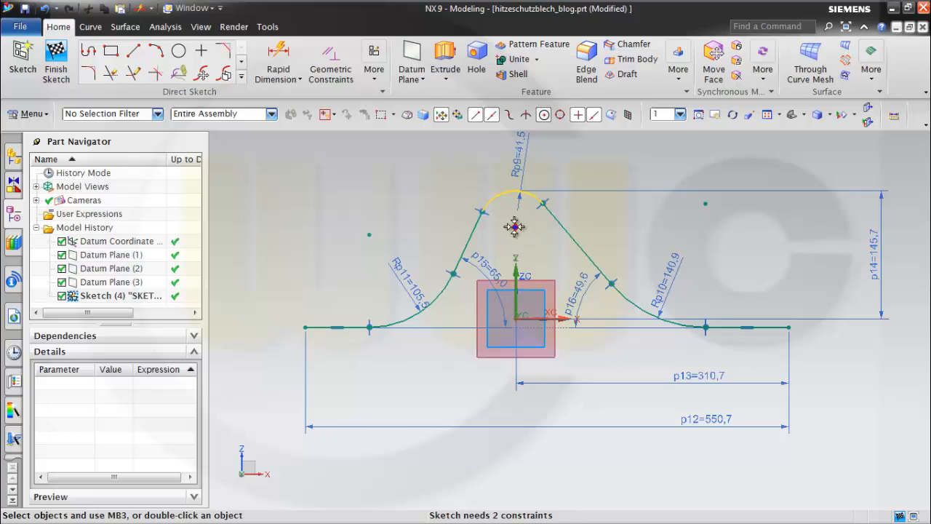
- Constrain the peak arc's center to lie on the sketch vertical axis
left_click(518, 274)
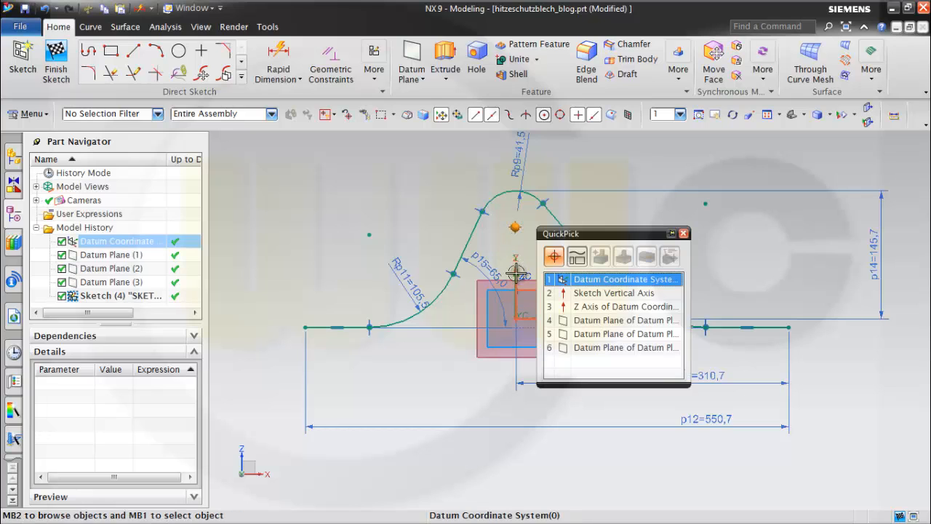
left_click(586, 294)
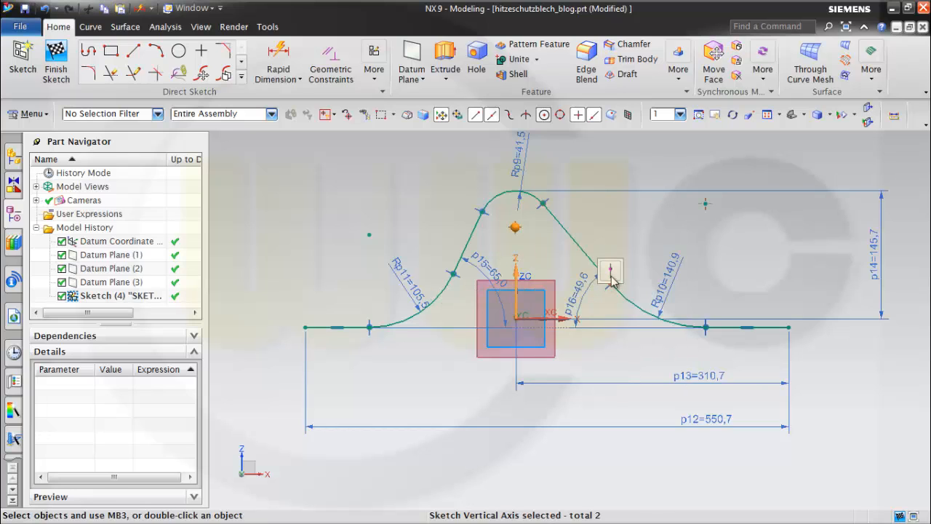
left_click(611, 271)
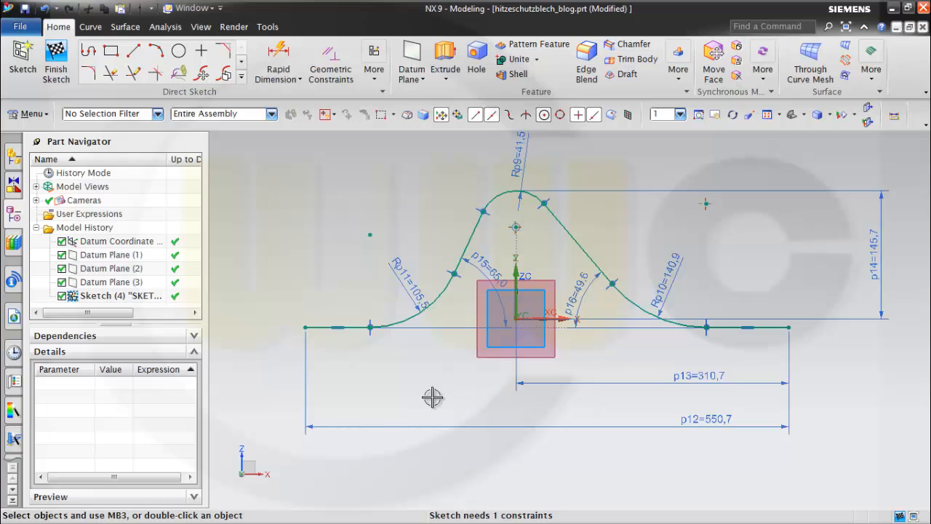
- Make the profile's left horizontal line collinear with the sketch horizontal axis
left_click(349, 327)
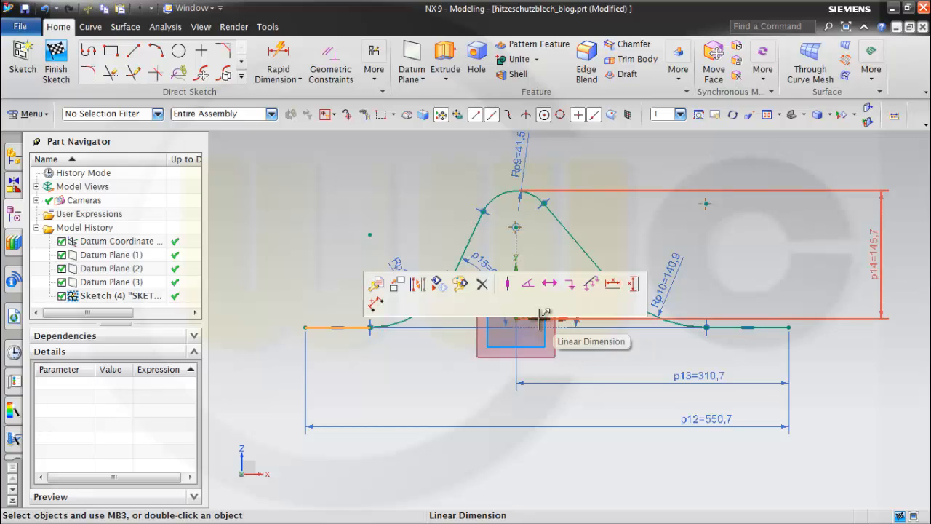
key("Escape")
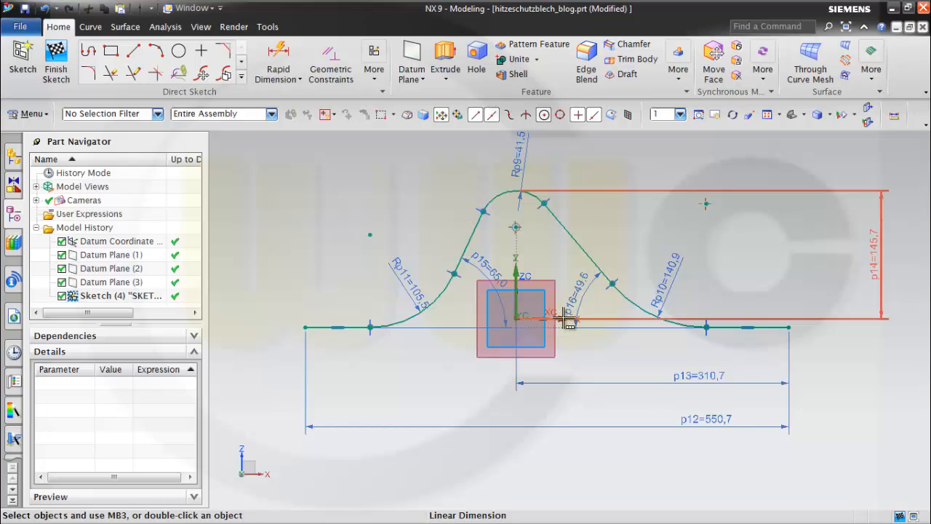
left_click(568, 314)
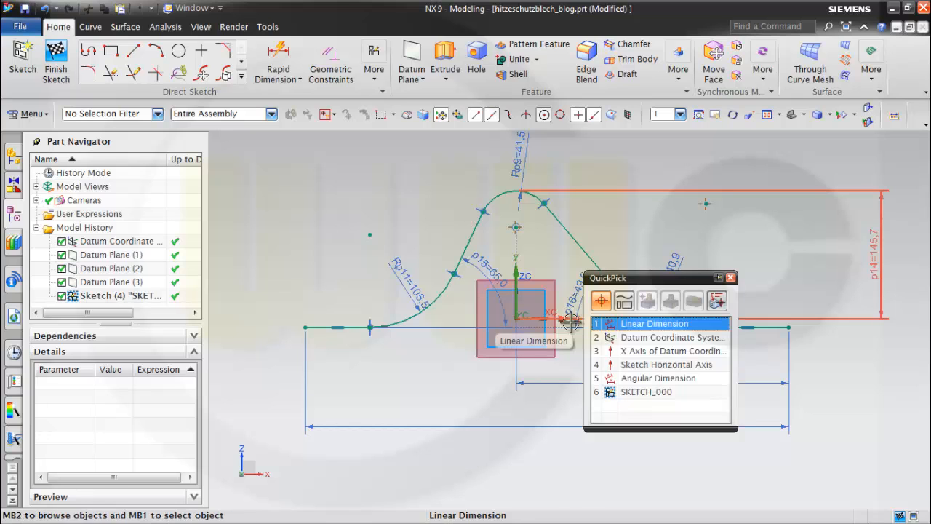
left_click(626, 364)
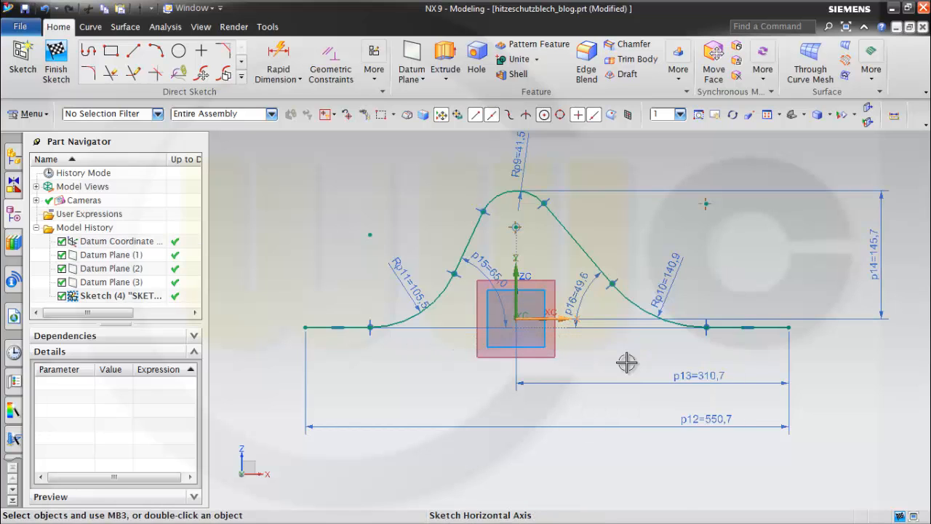
left_click(362, 329)
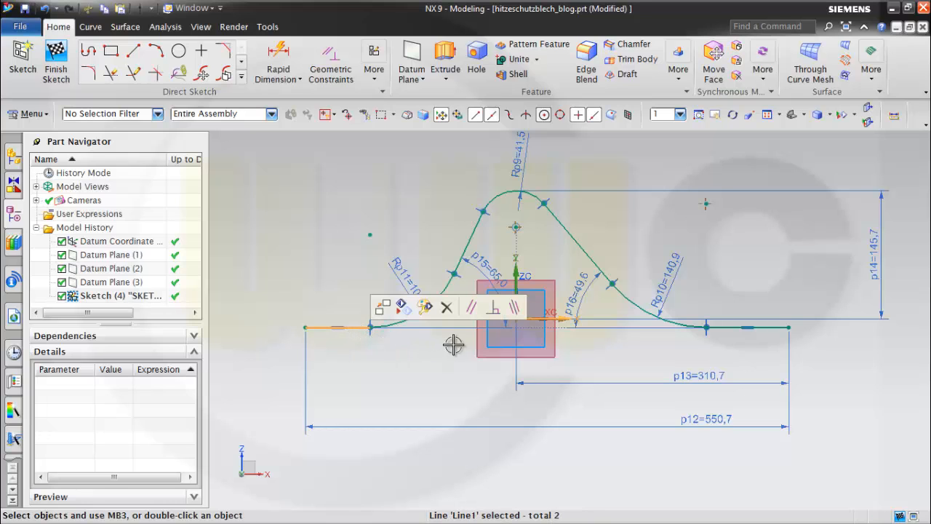
left_click(514, 306)
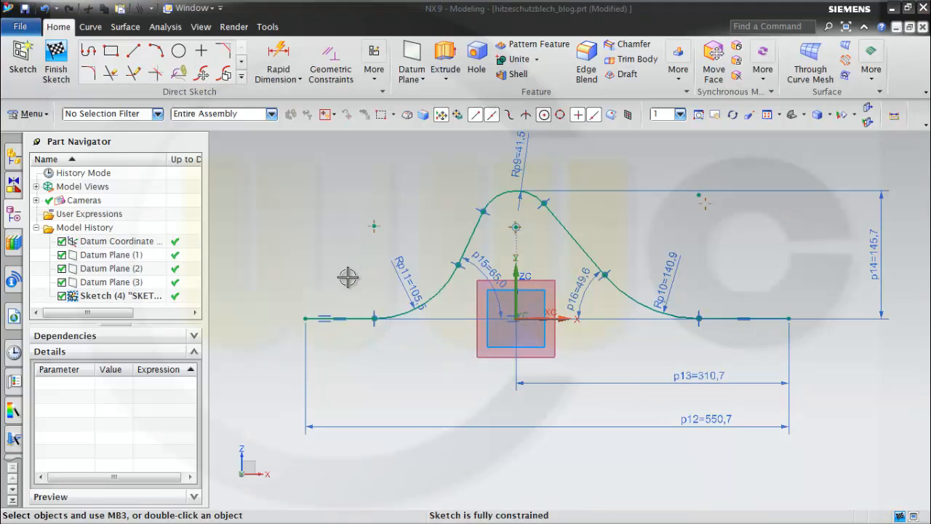
- Finish the sketch and edit its parameters, setting the profile's overall width p12 to 1000
left_click(57, 60)
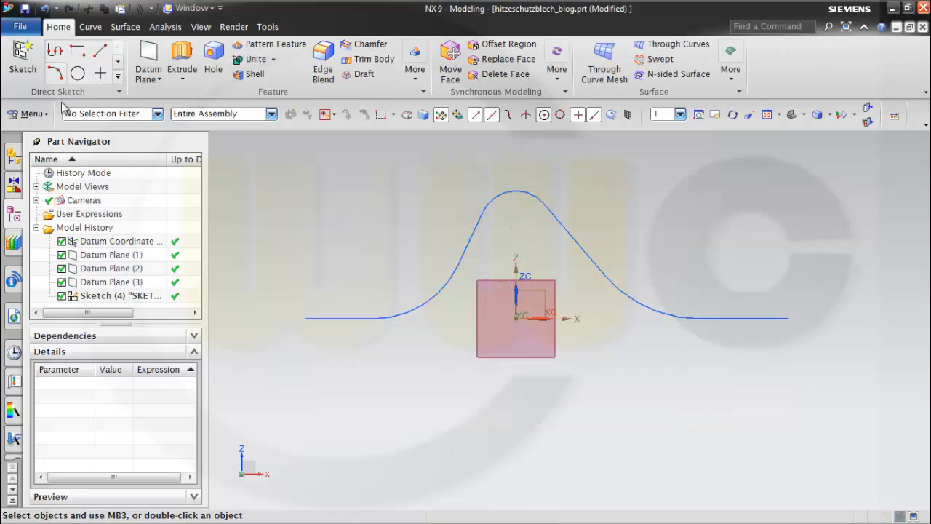
right_click(109, 300)
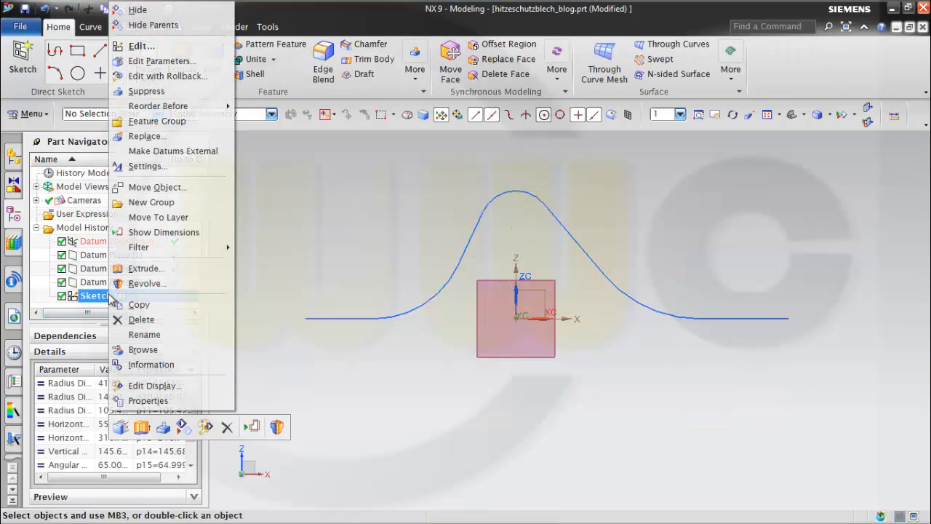
left_click(178, 63)
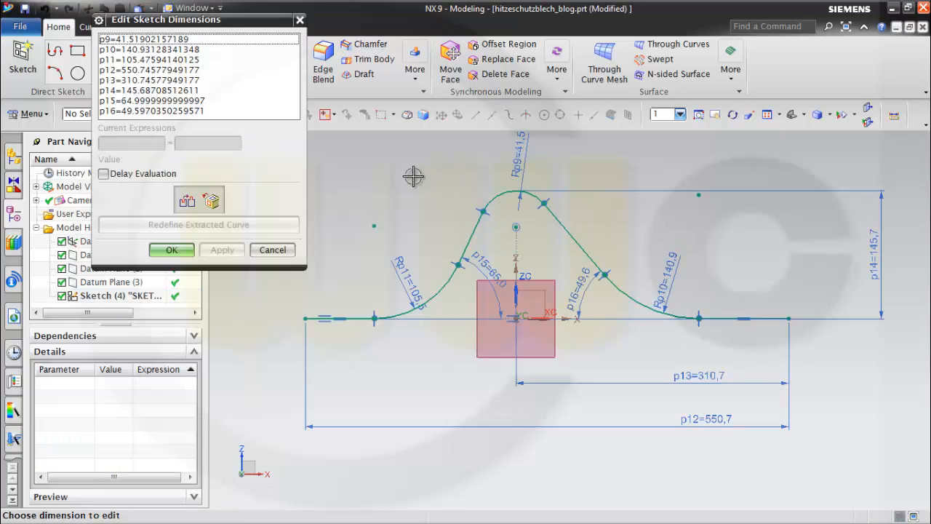
left_click(166, 39)
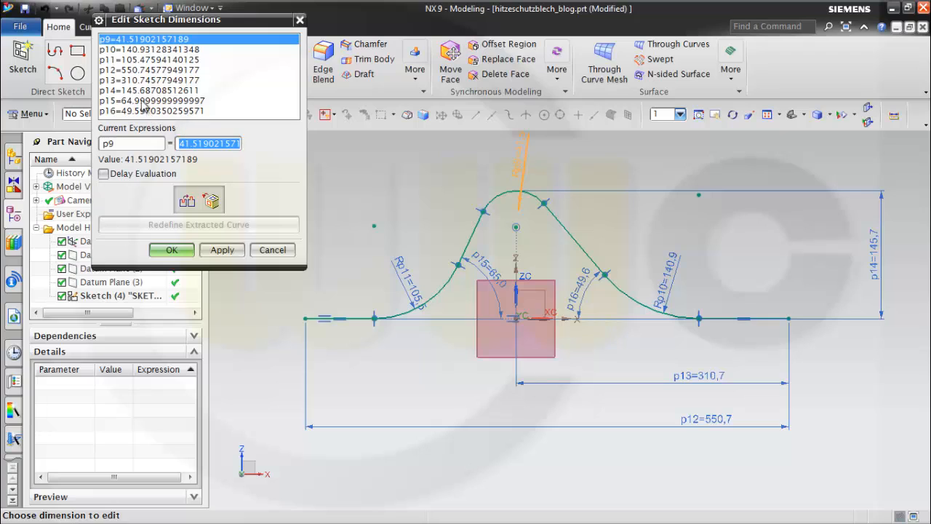
left_click(144, 70)
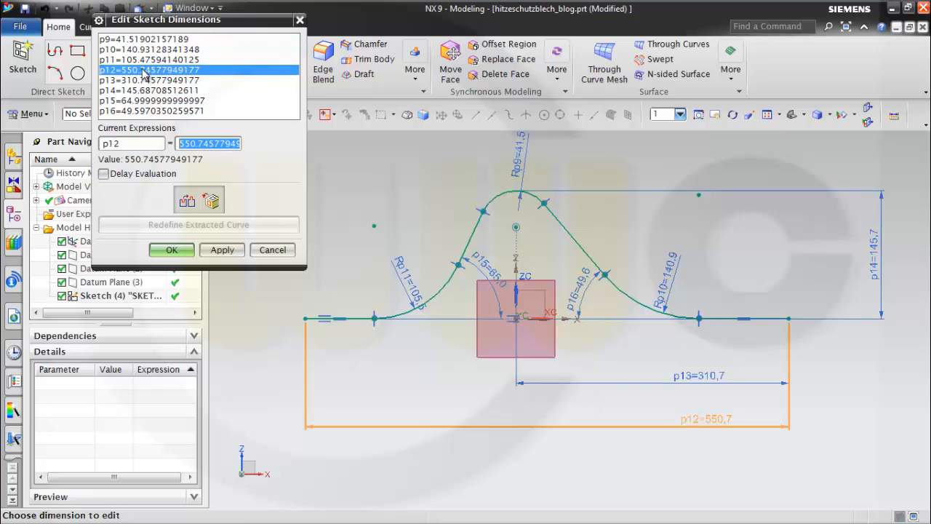
type("1000")
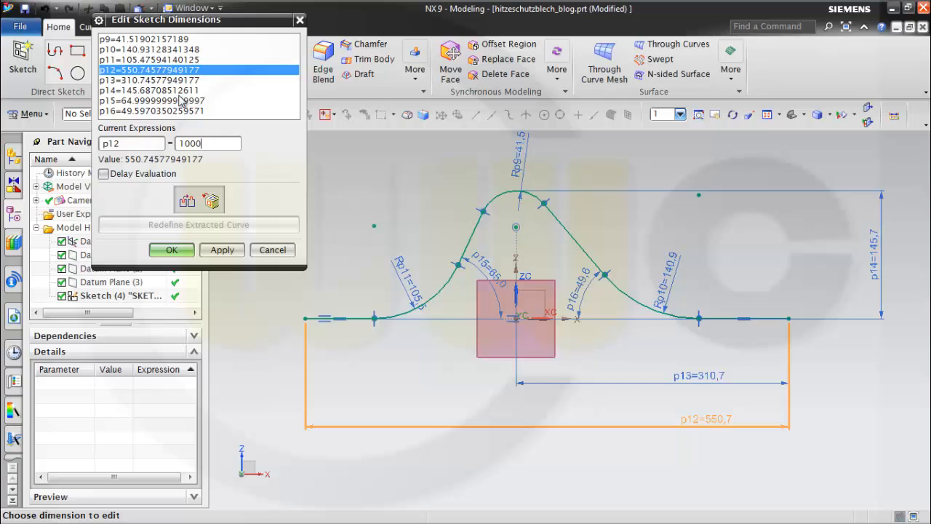
key("Return")
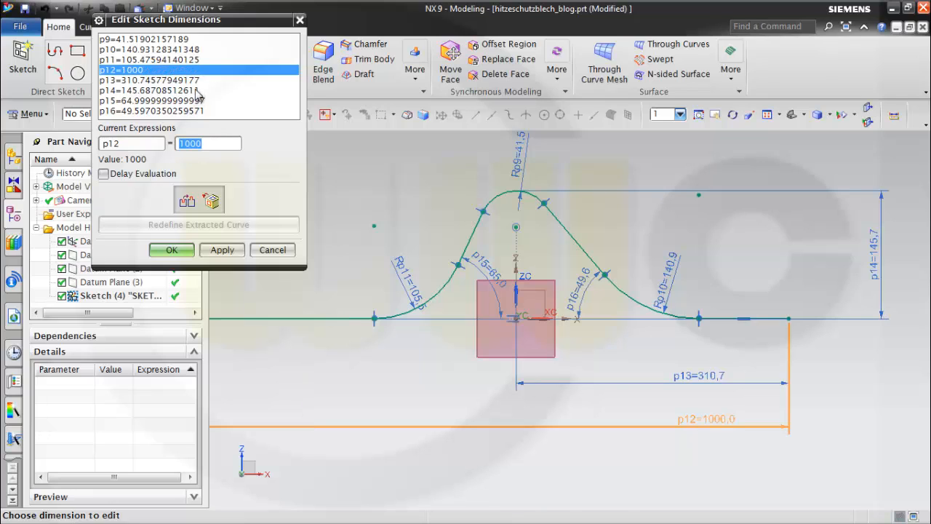
- Set p13, the distance from the vertical axis to the profile's right end, to 500
left_click(175, 80)
type("5")
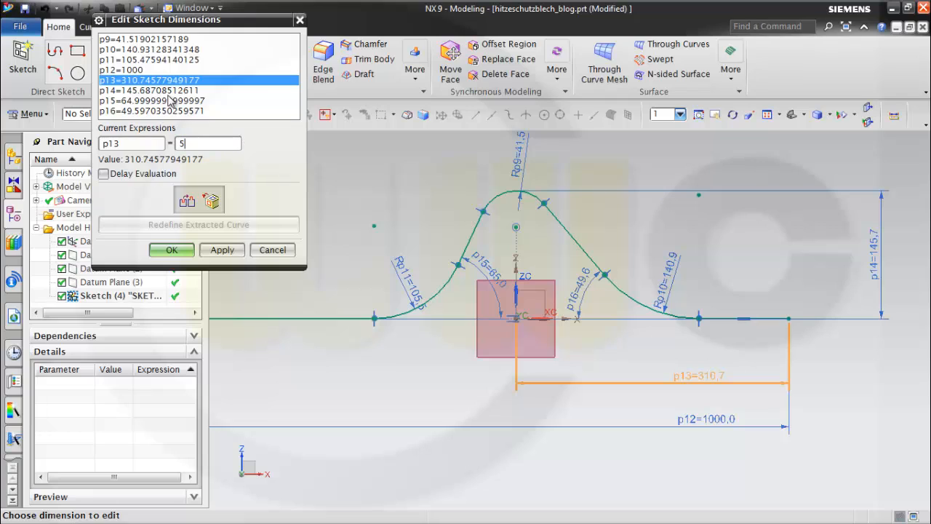
type("00")
key("Return")
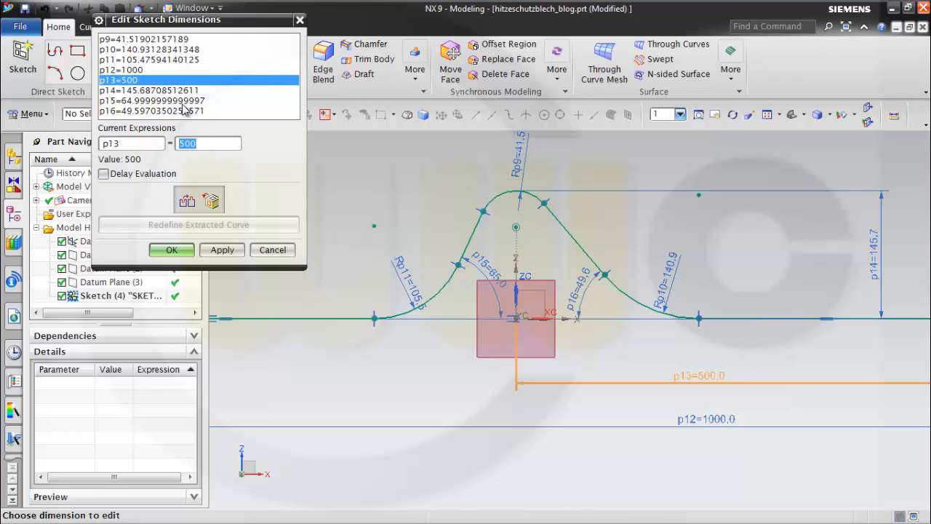
- Set the peak arc's radius p9 to 200
left_click(167, 40)
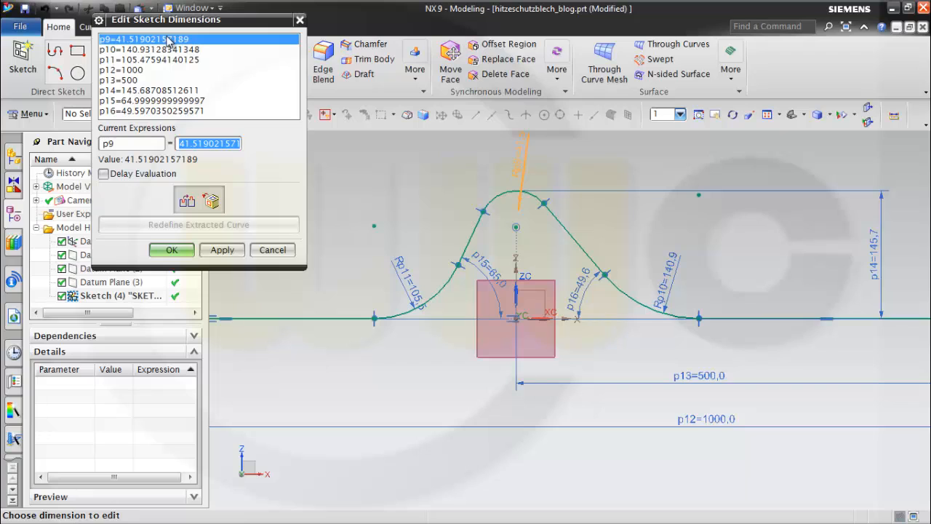
type("200")
key("Return")
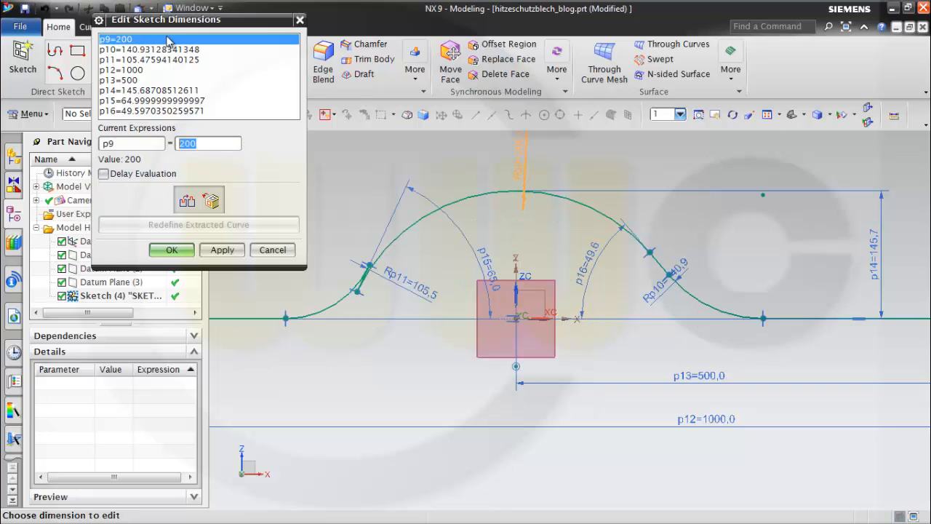
- Set both lower fillet radii, p10 and p11, to 30
left_click(167, 51)
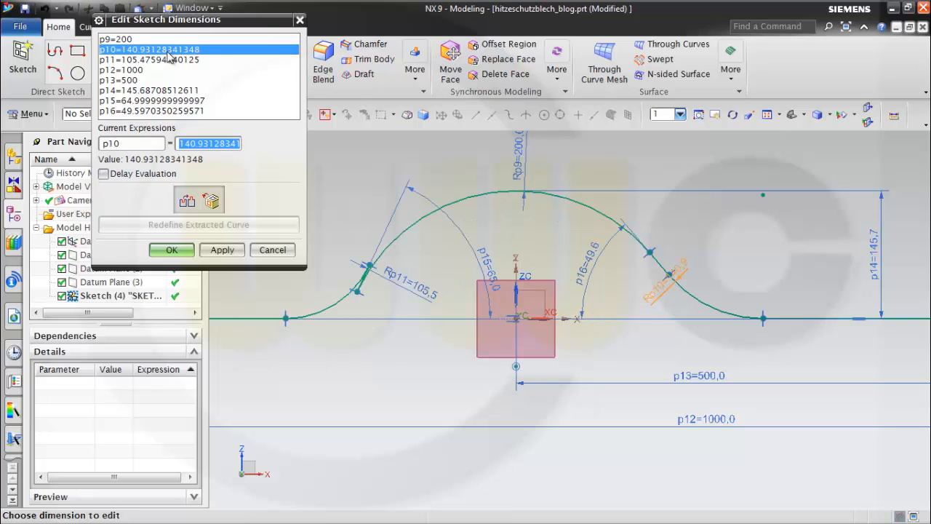
type("30")
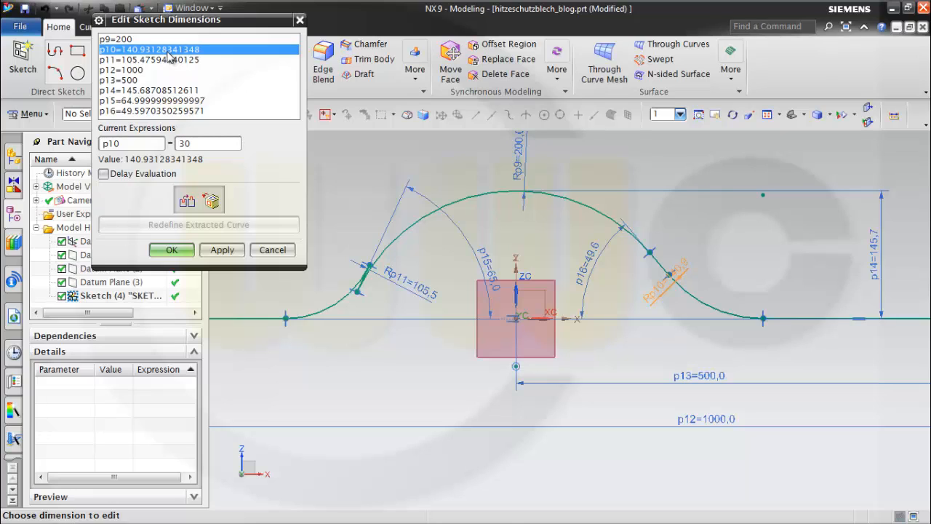
key("Return")
left_click(150, 61)
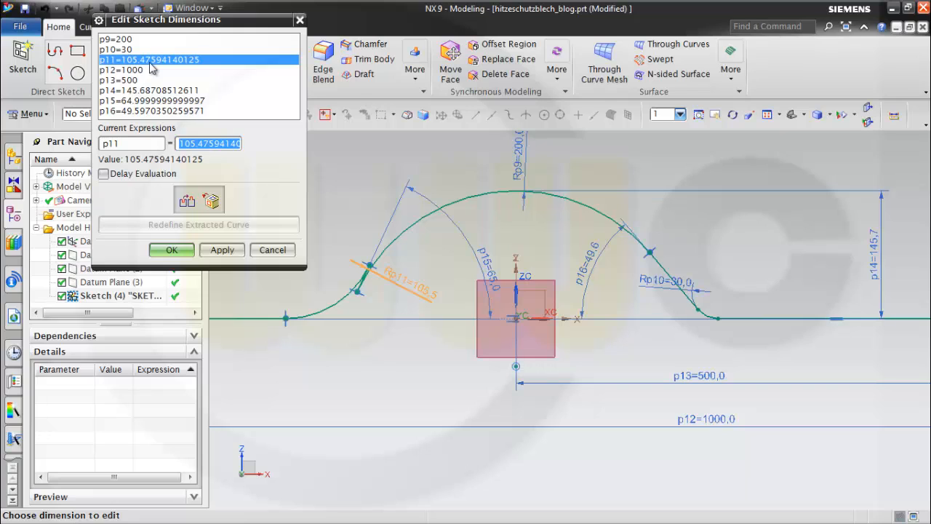
type("30")
key("Return")
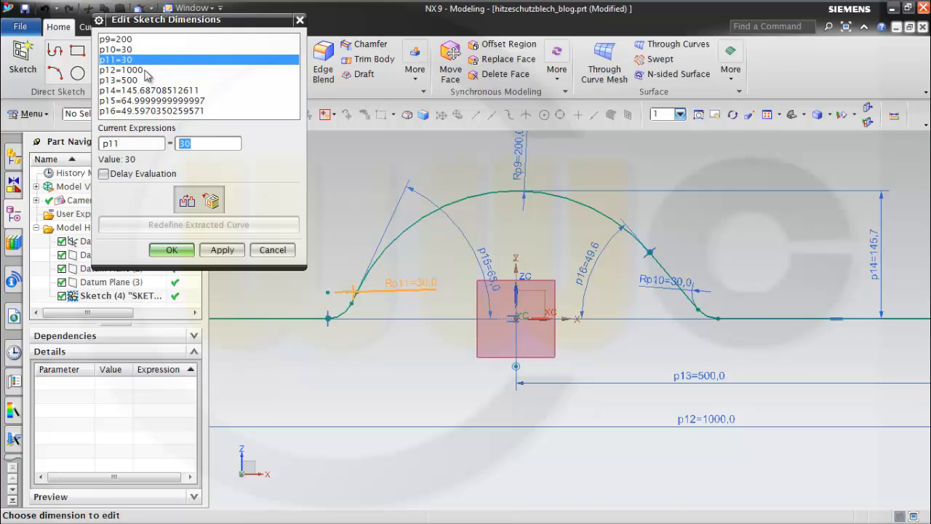
- Set the profile's peak height p14 to 400
left_click(144, 91)
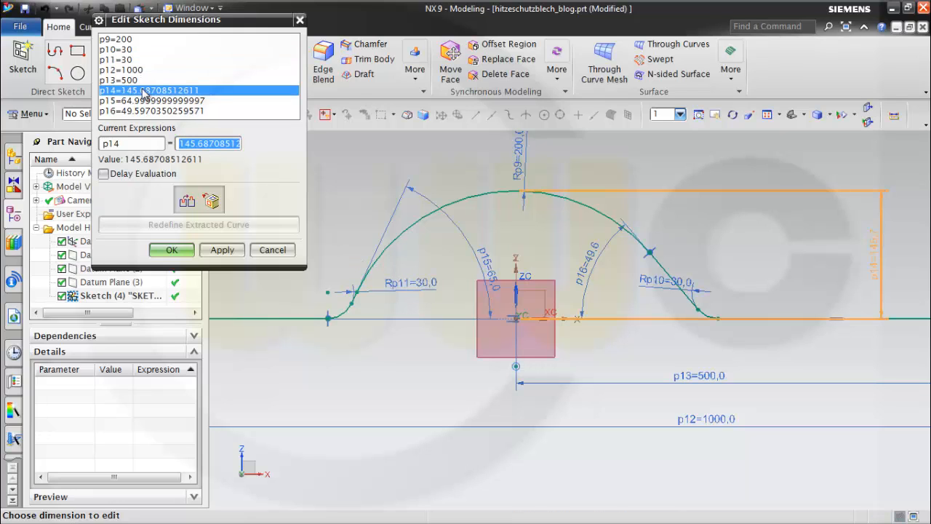
type("400")
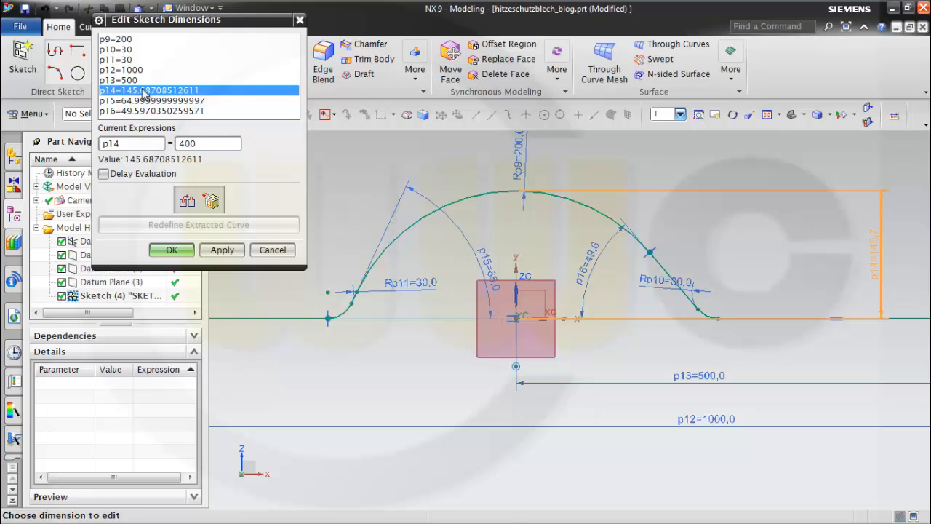
key("Return")
- Set both flank angles, p15 and p16, to 60 degrees and accept the edited sketch dimensions
left_click(191, 101)
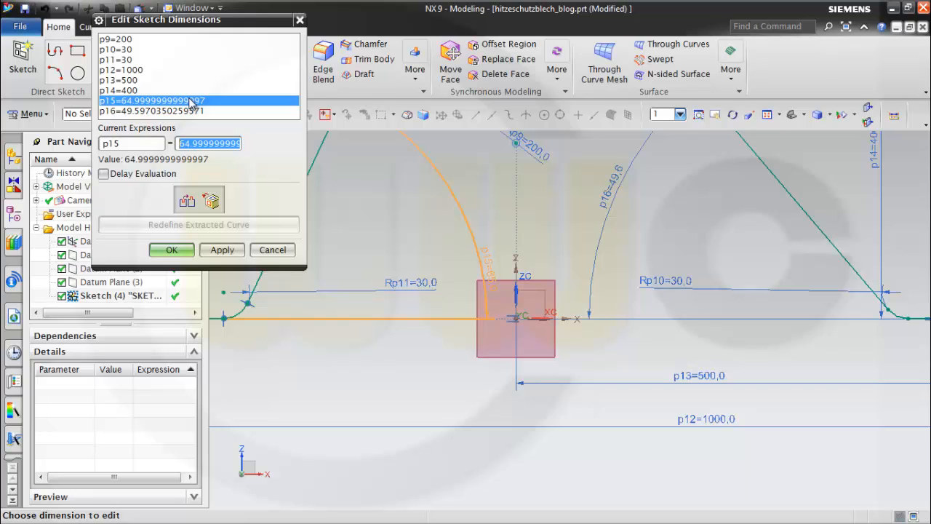
type("60")
key("Return")
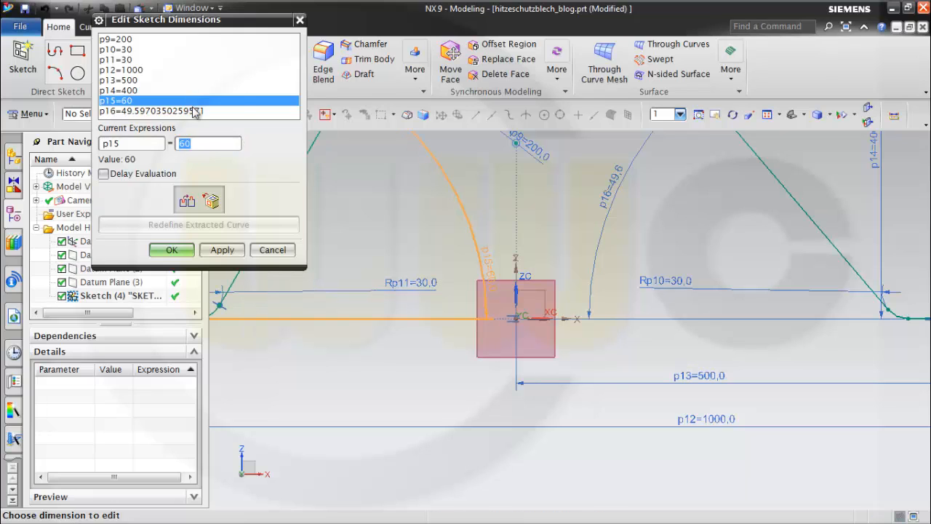
left_click(193, 111)
type("6")
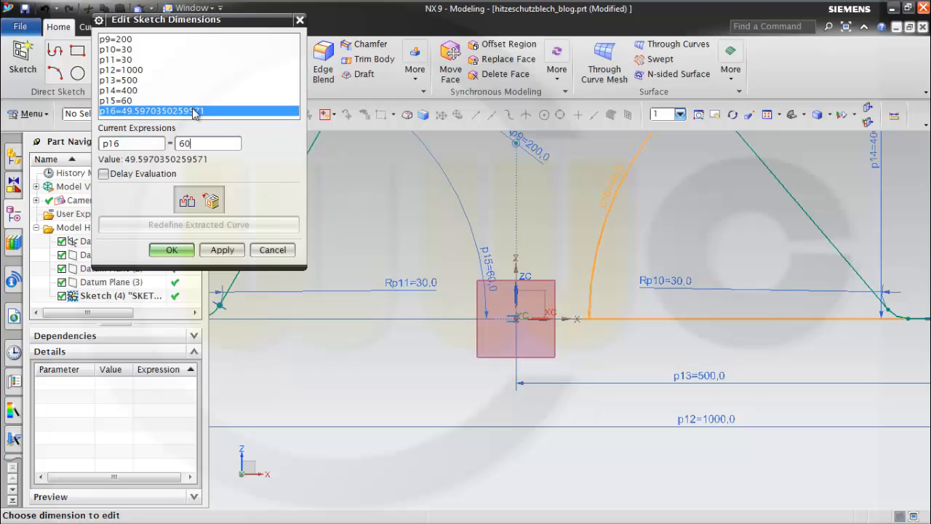
key("Return")
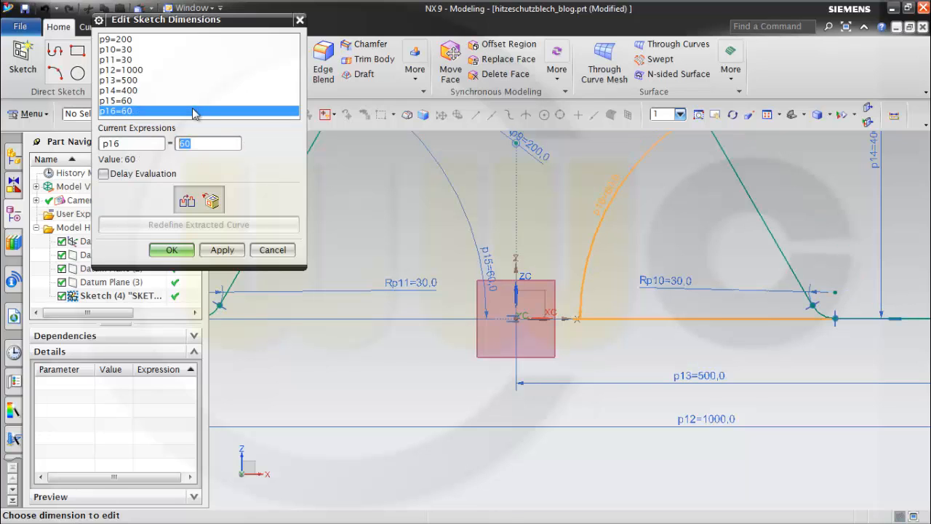
left_click(172, 250)
- Copy the cross-section sketch and start pasting it as a new feature
right_click(462, 233)
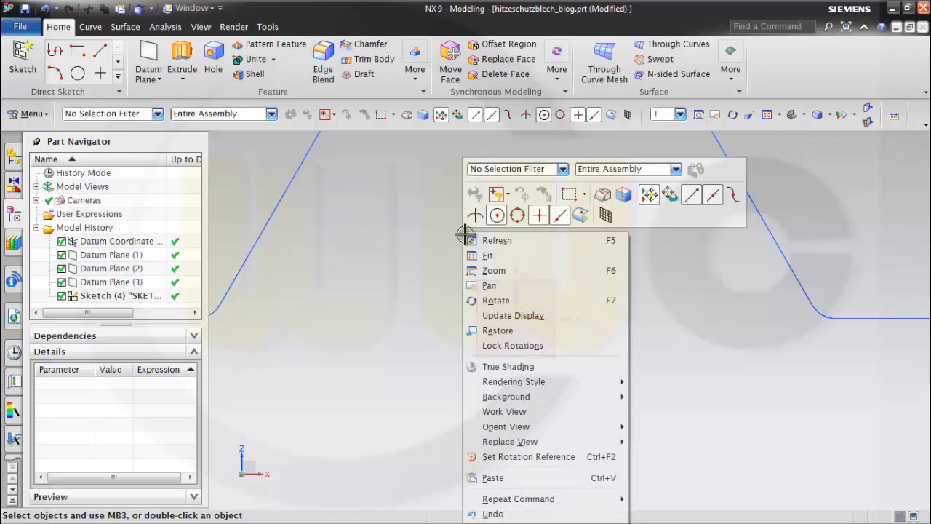
left_click(488, 252)
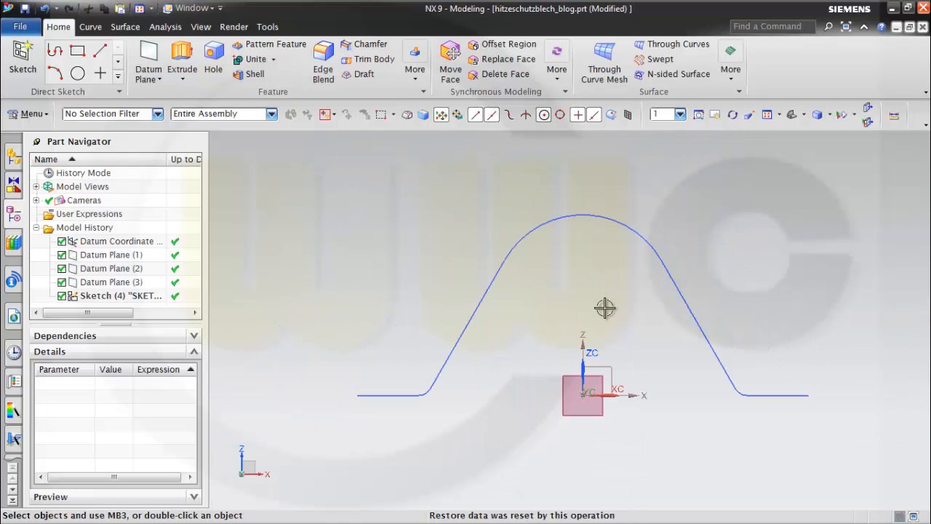
mouse_move(618, 316)
middle_mouse_down()
mouse_move(533, 328)
mouse_move(554, 312)
mouse_move(569, 317)
mouse_move(562, 313)
middle_mouse_up()
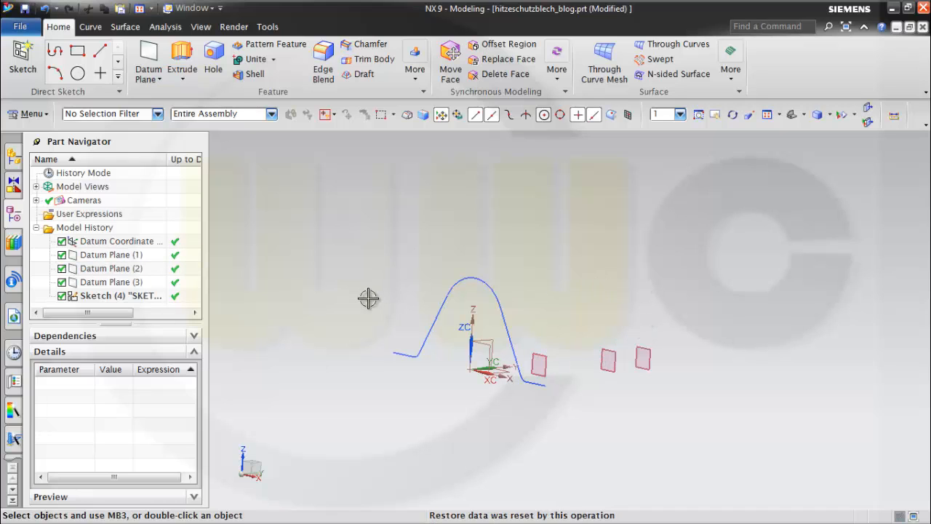
right_click(133, 301)
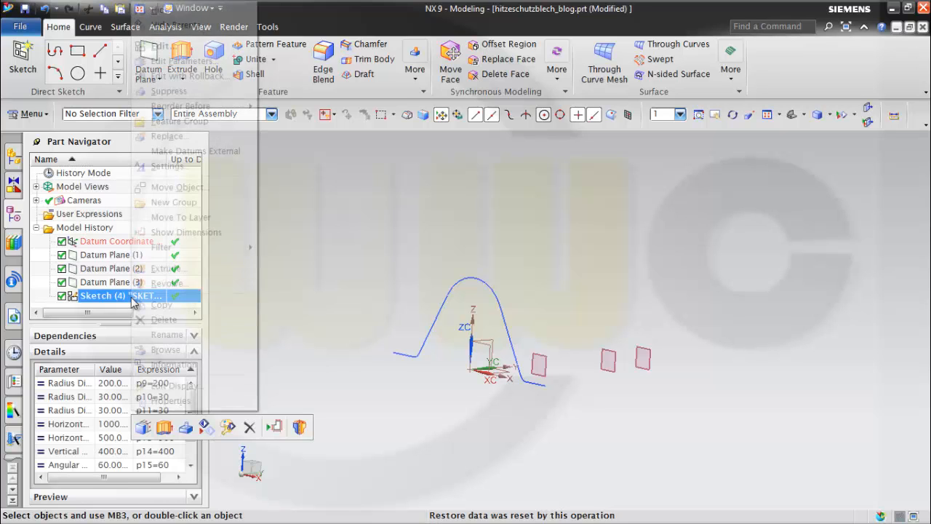
left_click(190, 301)
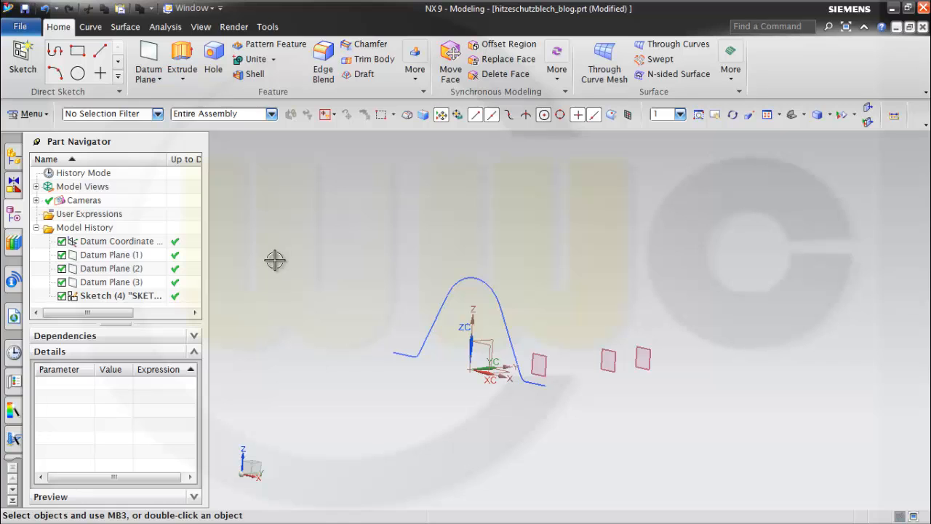
key("ctrl+v")
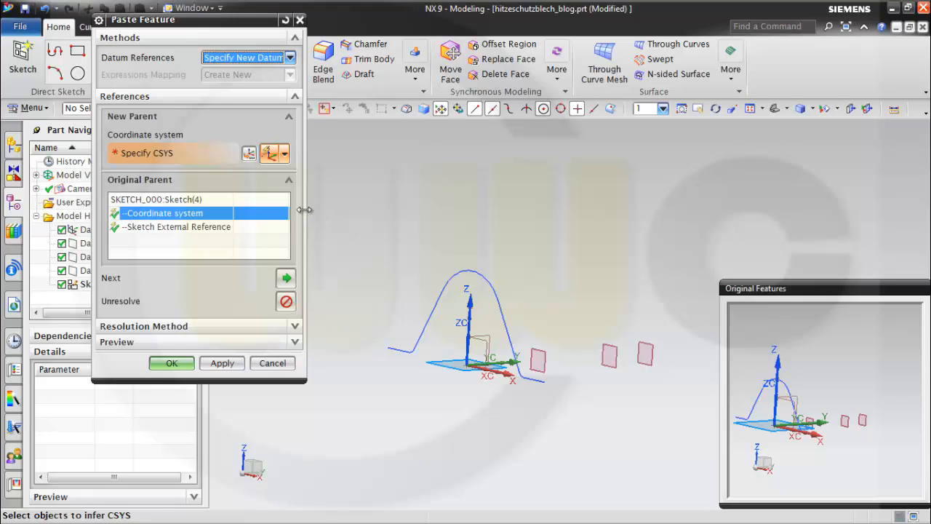
- Define the pasted sketch's coordinate system by three planes: the datum YZ plane, the datum XY plane and the nearest offset datum plane
left_click(284, 154)
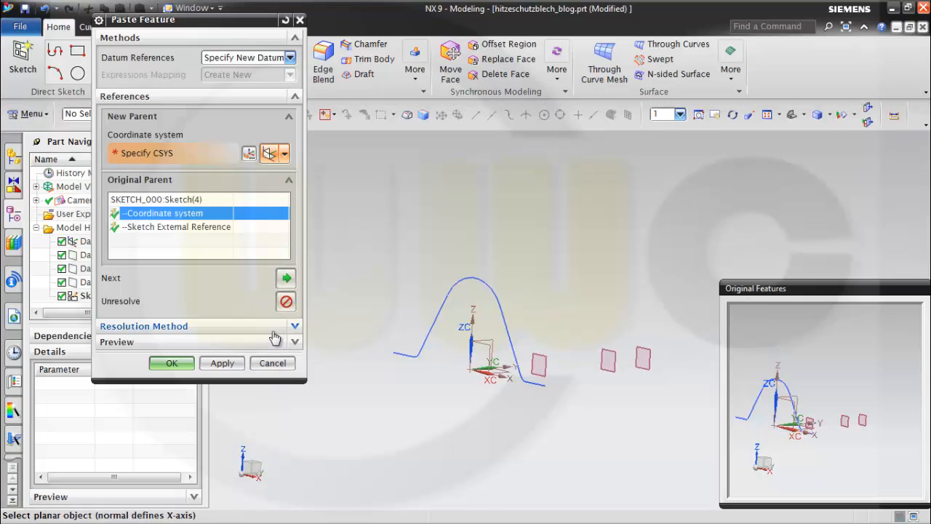
left_click(271, 329)
middle_click_drag(384, 249, 388, 262)
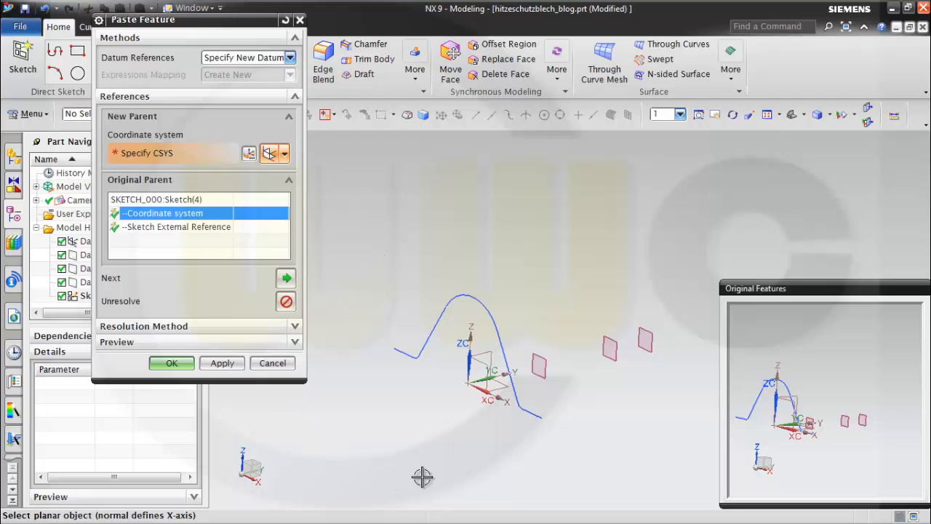
left_click(488, 354)
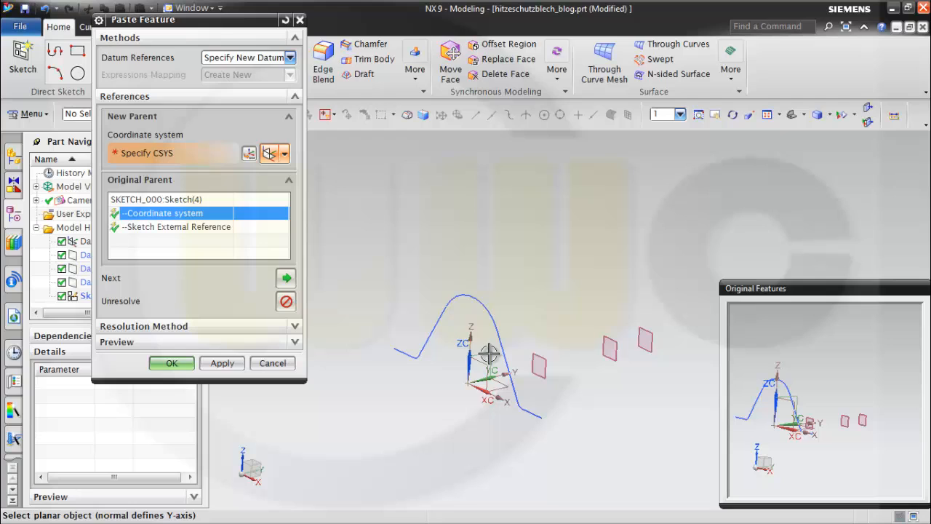
left_click(502, 390)
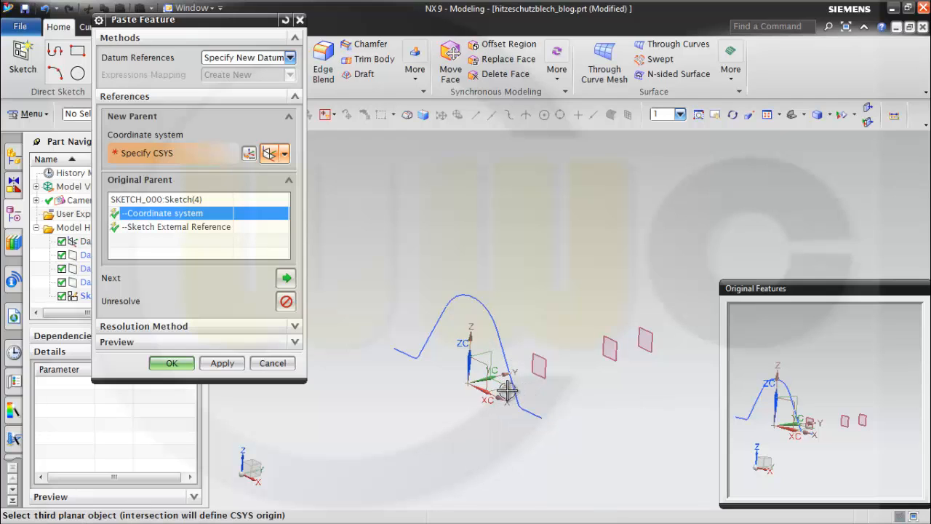
left_click(551, 367)
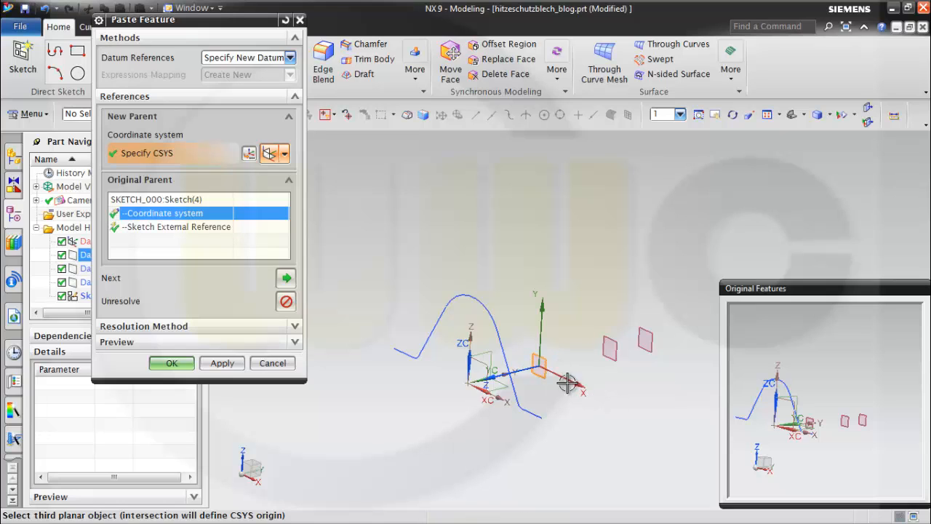
- Use the datum coordinate system's origin point as the sketch external reference and complete the paste
left_click(209, 227)
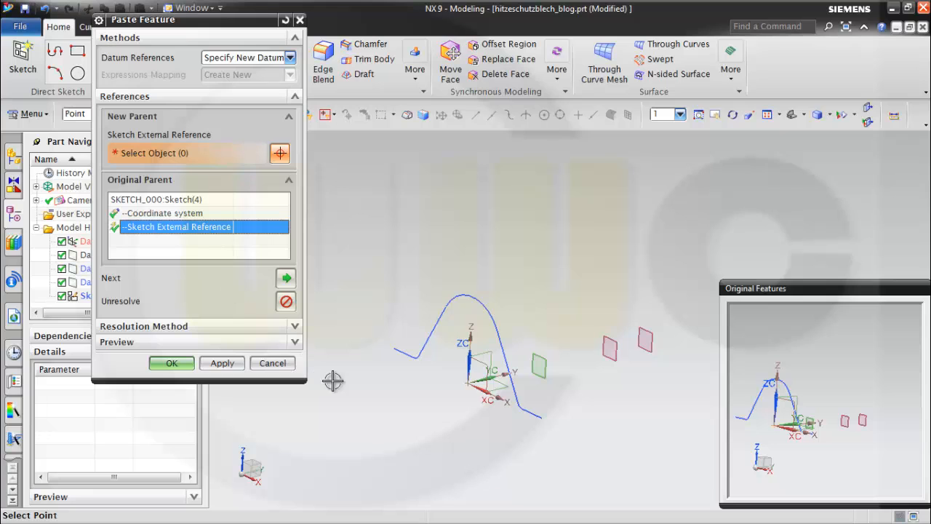
left_click(468, 384)
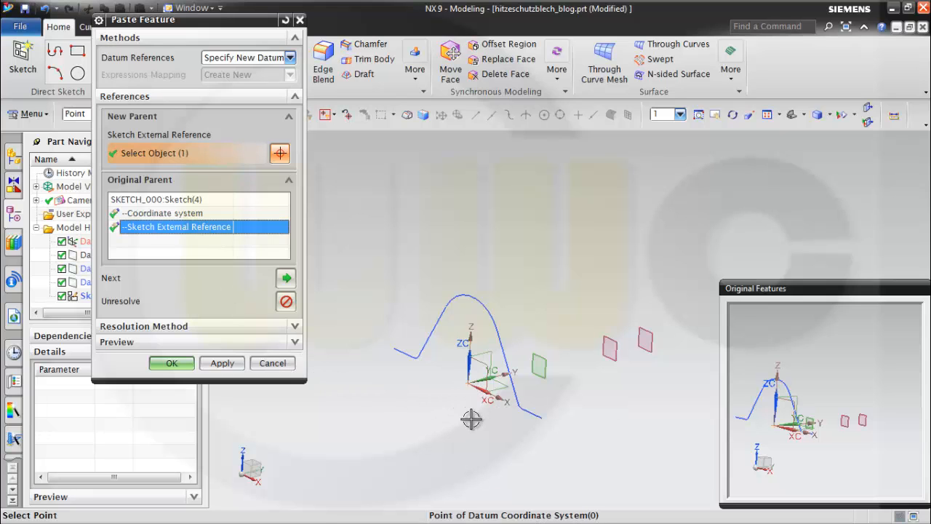
left_click(188, 368)
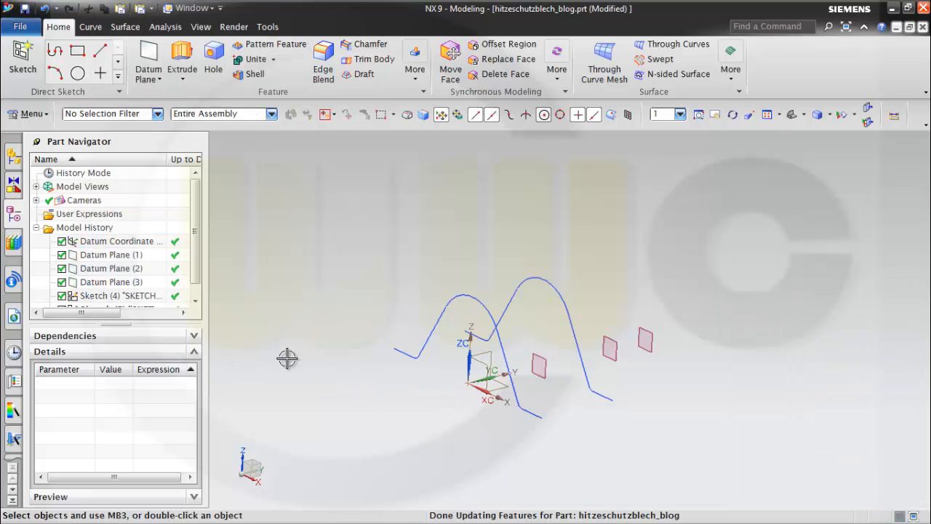
- Paste the copied sketch again, defining its coordinate system by three planes: the datum YZ plane, the datum XY plane and the middle offset datum plane
middle_click_drag(417, 291, 418, 285)
scroll(567, 267, "down", 1)
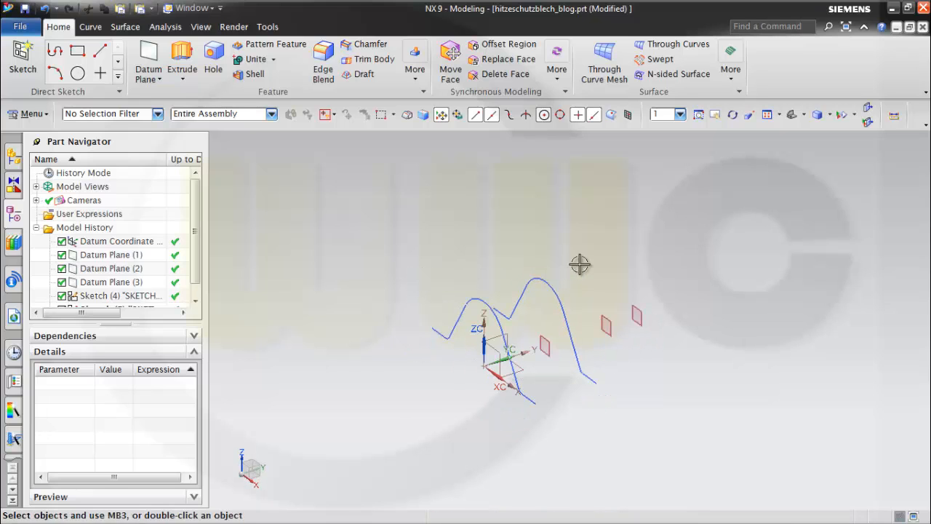
key("ctrl+v")
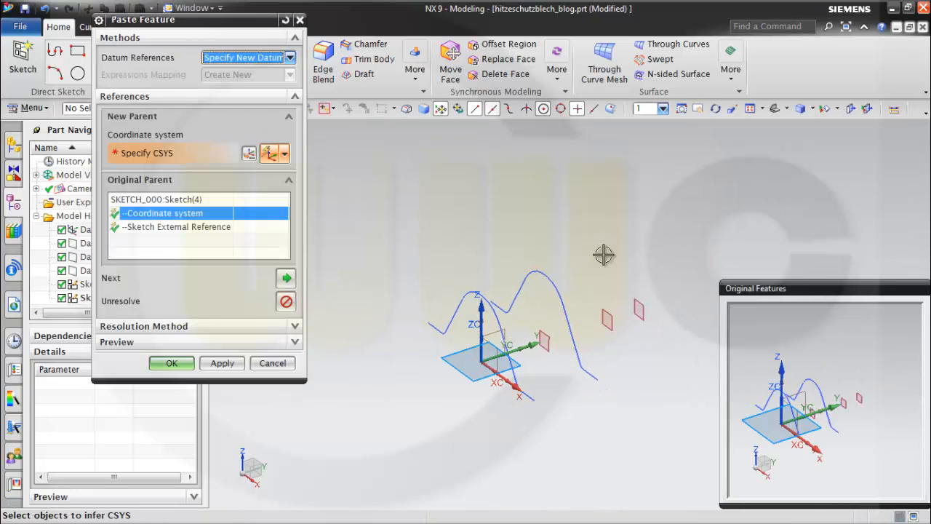
left_click(284, 154)
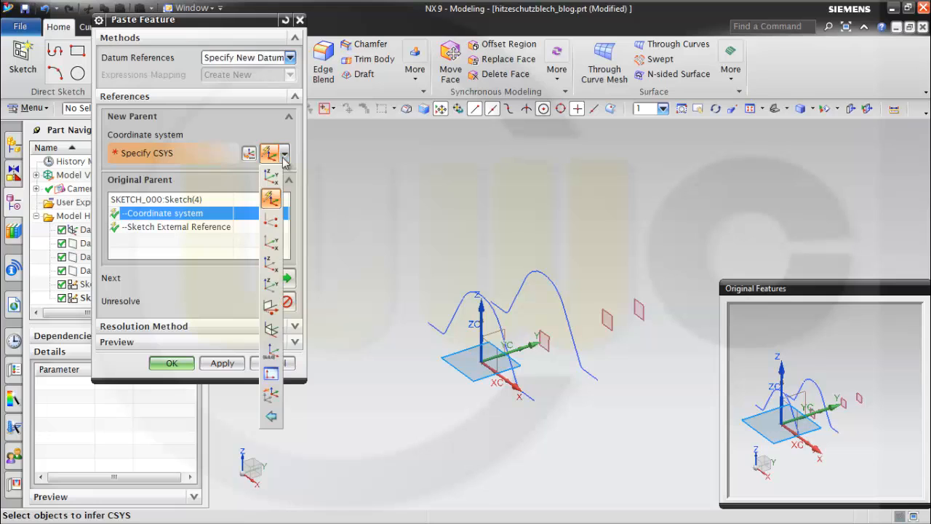
left_click(271, 329)
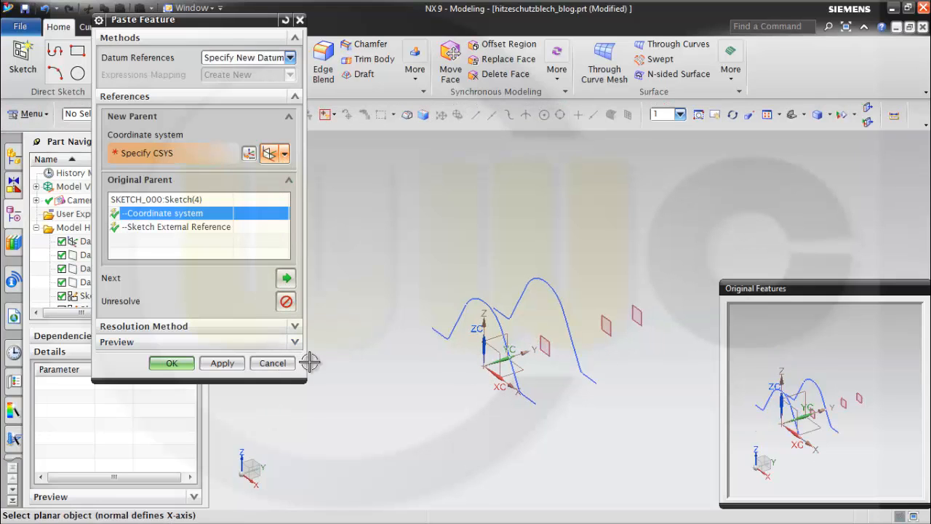
left_click(512, 333)
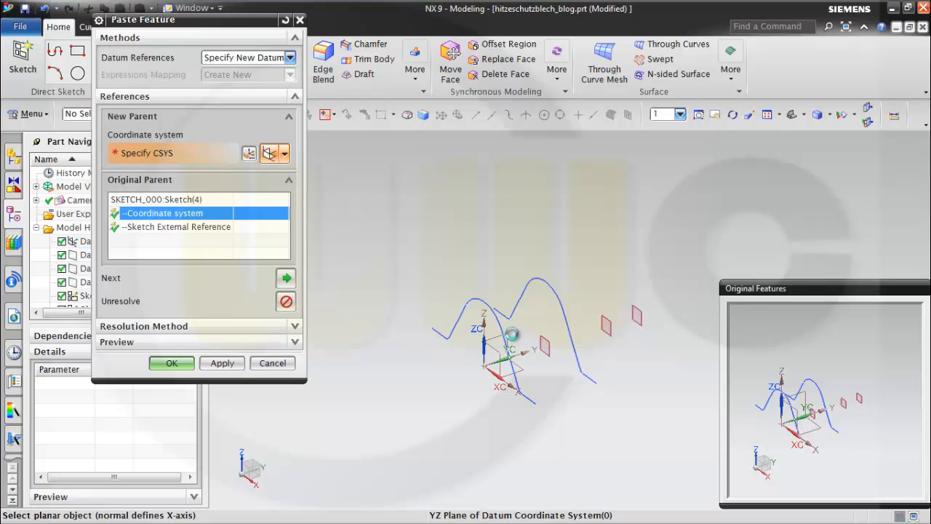
left_click(528, 369)
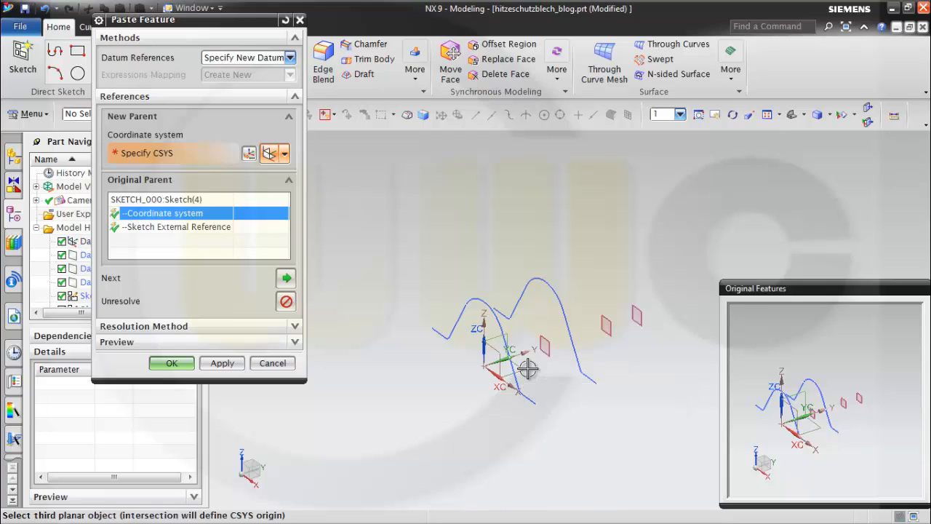
left_click(613, 327)
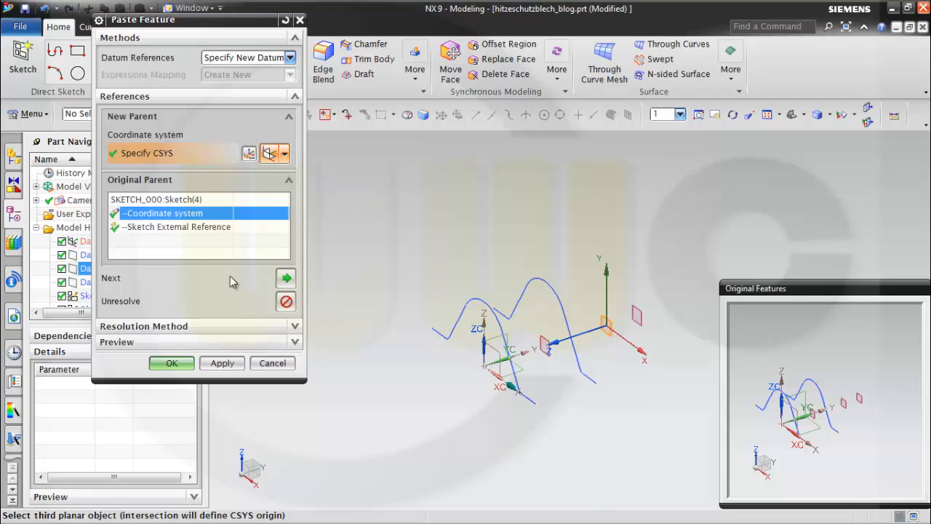
- Assign the datum coordinate system's origin point as the sketch external reference and complete the paste on the middle offset plane
left_click(195, 226)
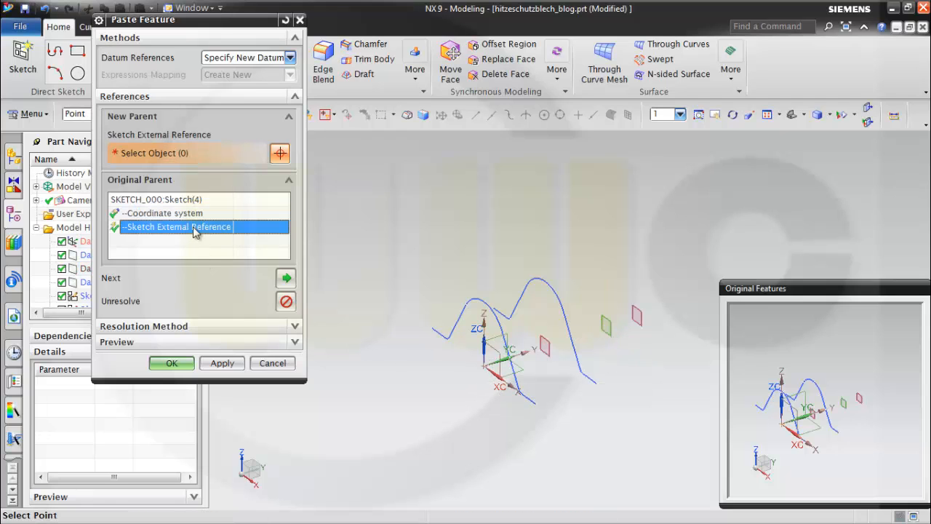
left_click(484, 367)
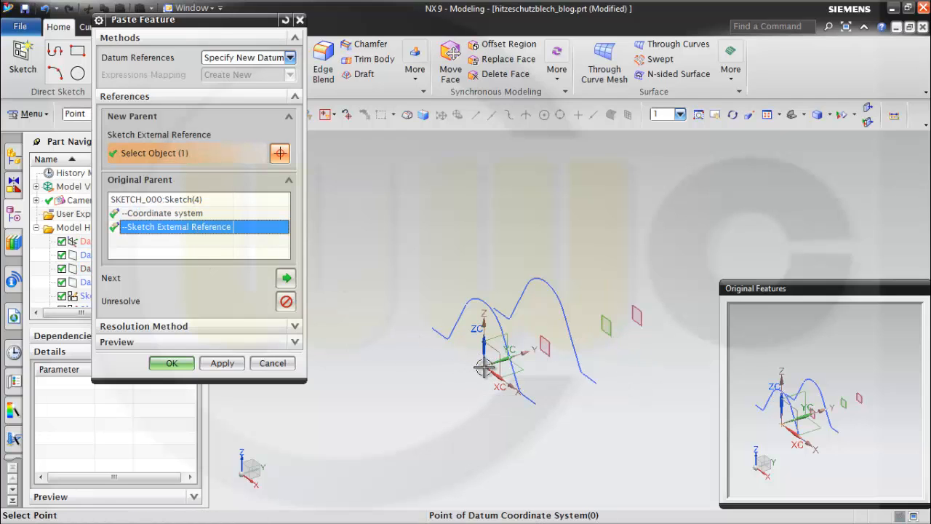
left_click(171, 363)
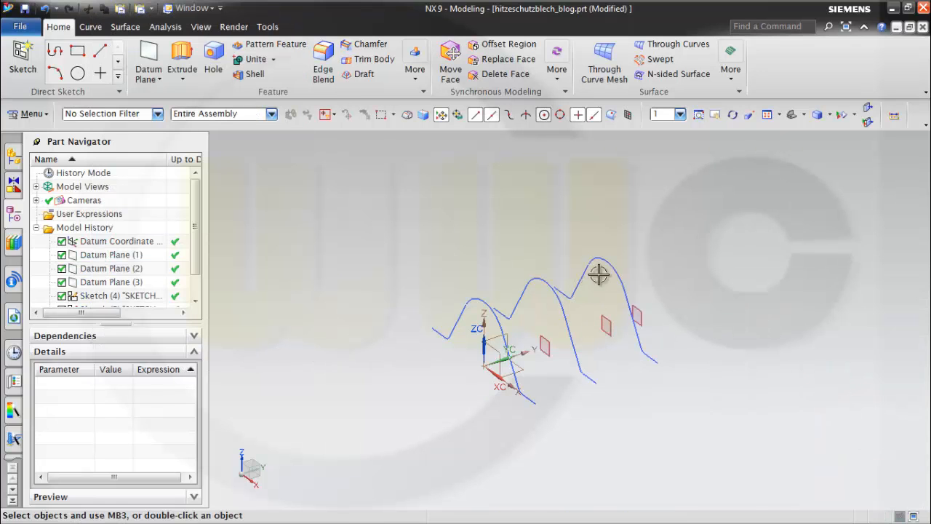
- Paste the sketch once more, defining its coordinate system by the datum YZ plane, the datum XY plane and the farthest offset datum plane
middle_click_drag(564, 246, 546, 250)
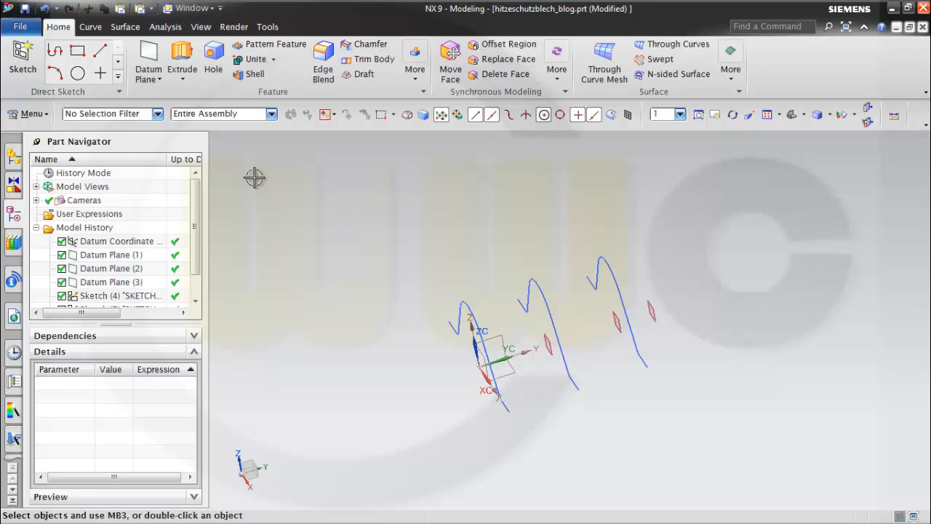
key("ctrl+v")
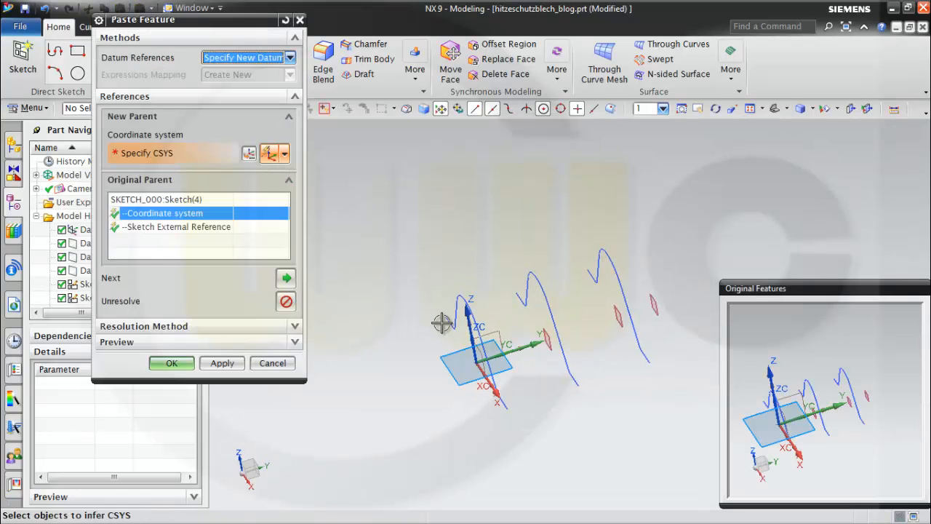
left_click(496, 321)
left_click(482, 313)
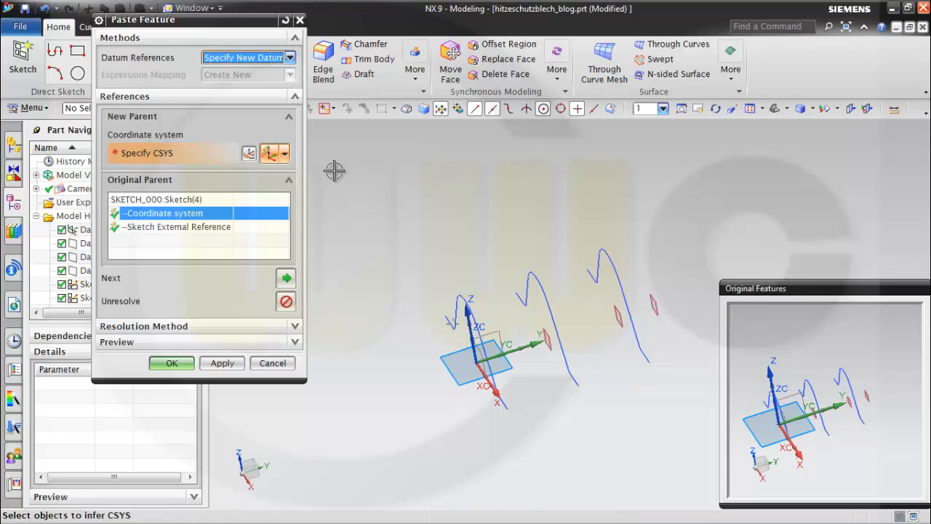
left_click(285, 154)
left_click(274, 331)
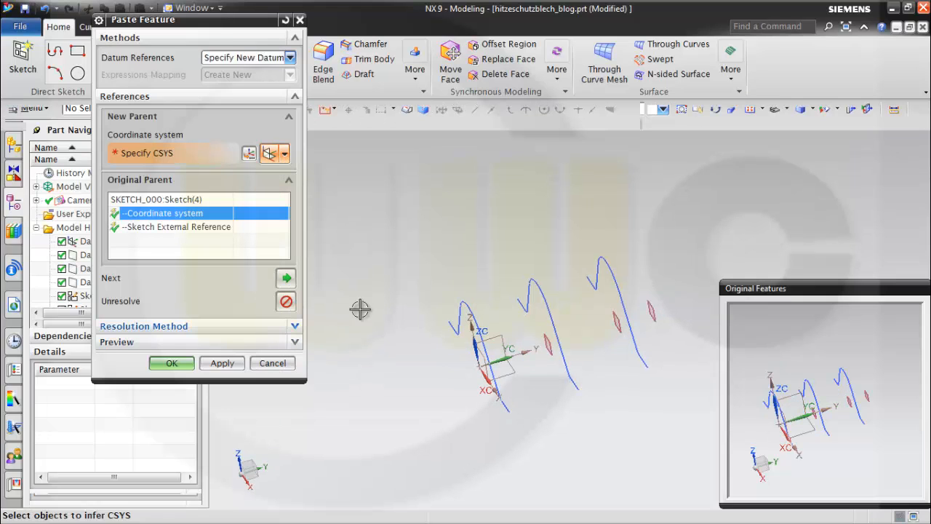
left_click(498, 335)
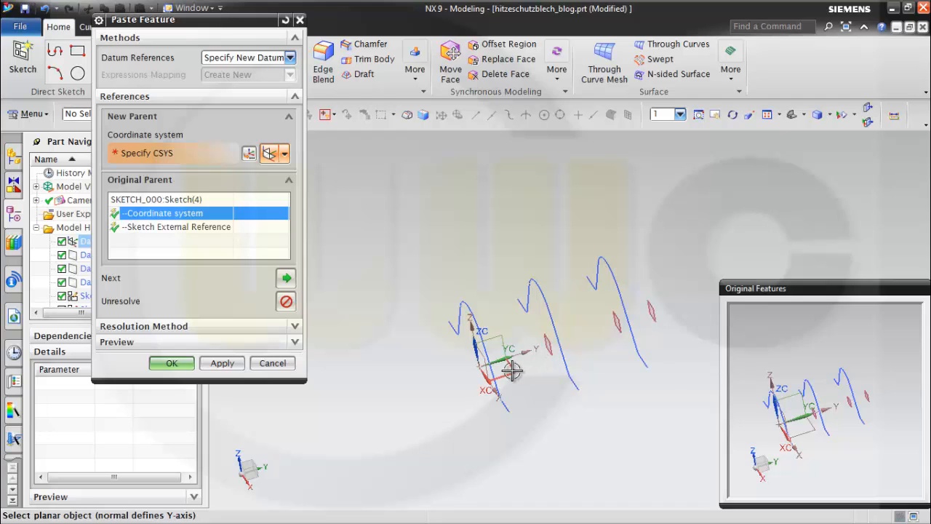
left_click(512, 371)
left_click(670, 323)
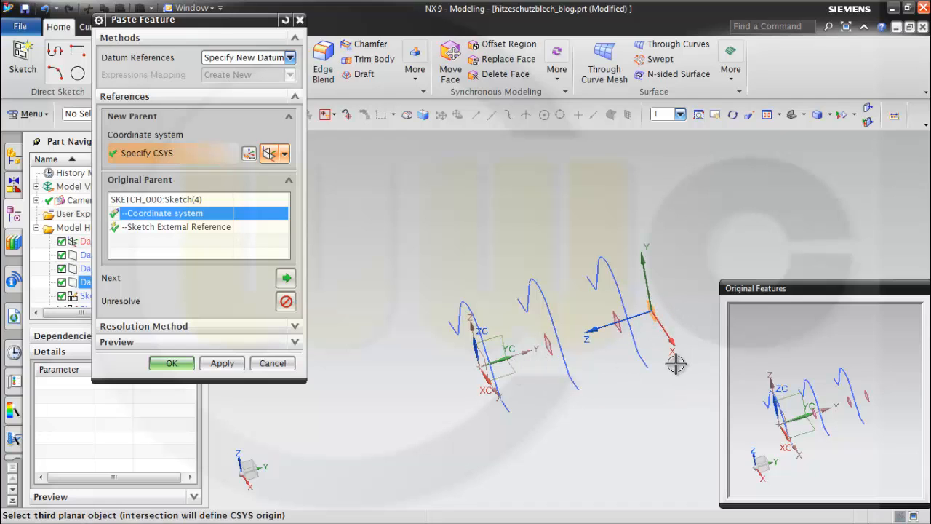
- Select the datum coordinate system's origin point as the sketch external reference and complete the paste on the farthest offset plane
left_click(196, 234)
mouse_move(352, 270)
middle_mouse_down()
mouse_move(388, 255)
mouse_move(380, 264)
middle_mouse_up()
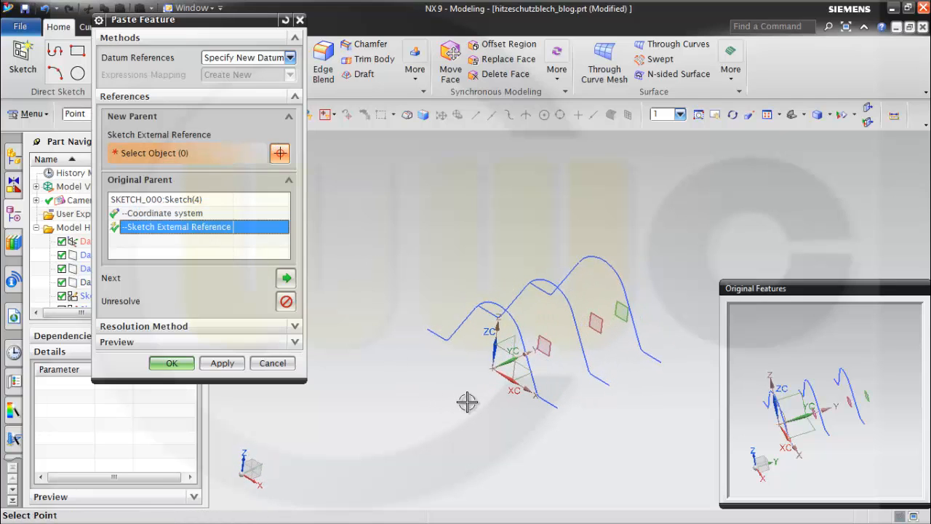
left_click(493, 368)
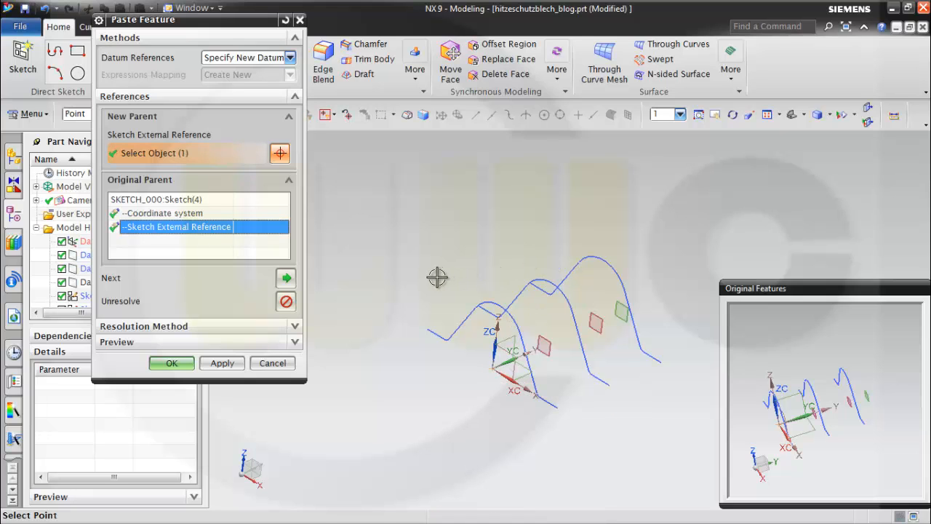
left_click(172, 363)
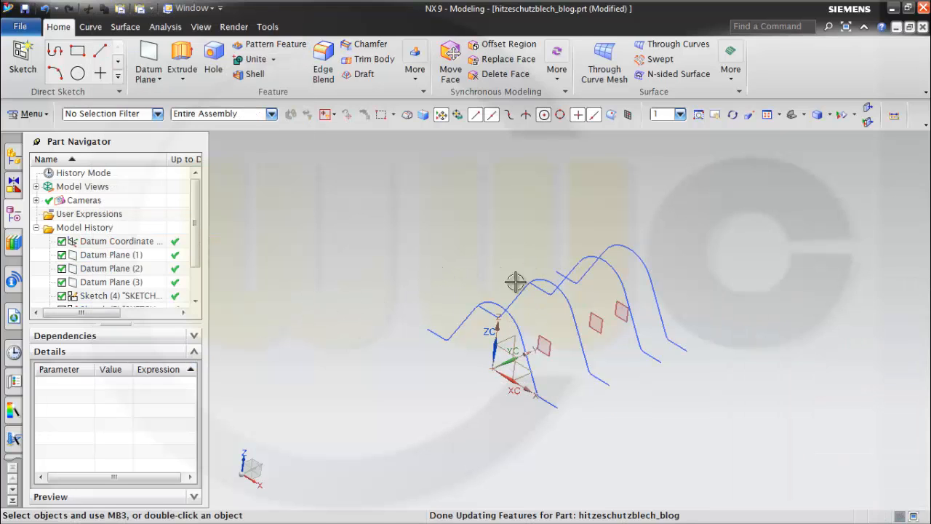
- Examine the four section sketches, open Sketch (5) on the nearest offset plane to check its dimensions, and finish the sketch
left_click_drag(195, 259, 194, 288)
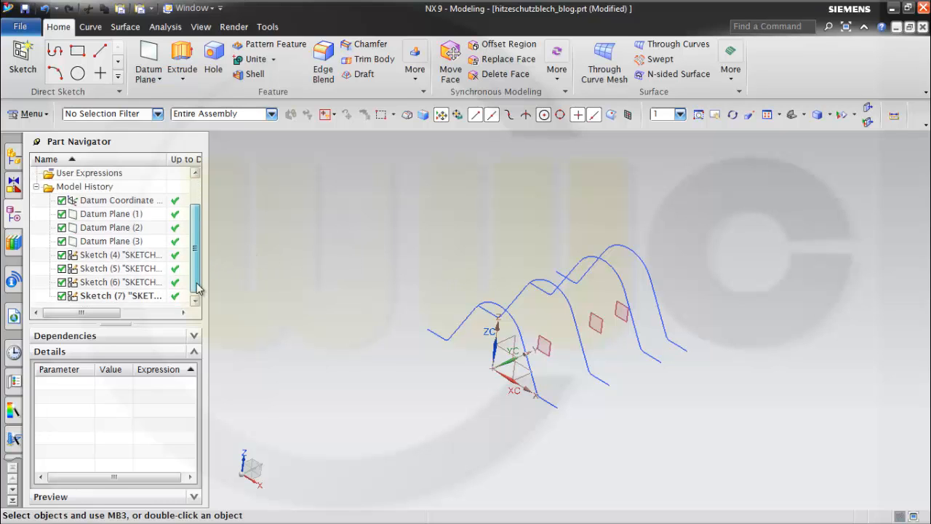
middle_click_drag(453, 275, 474, 264)
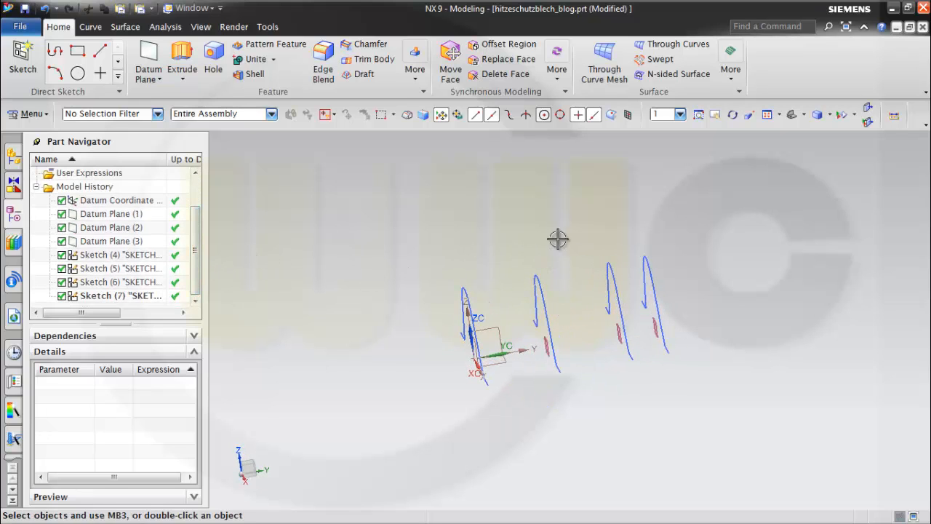
mouse_move(557, 239)
middle_mouse_down()
mouse_move(577, 232)
mouse_move(565, 240)
middle_mouse_up()
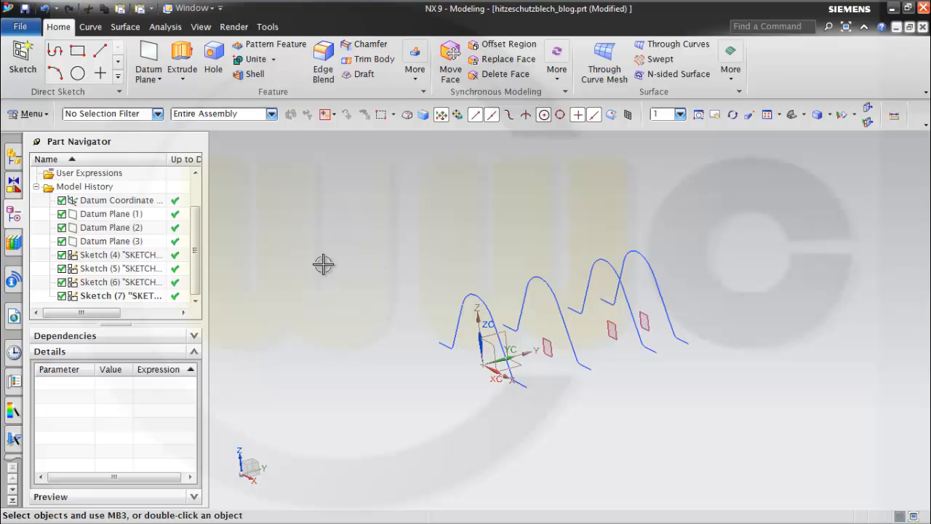
left_click(127, 273)
right_click(128, 270)
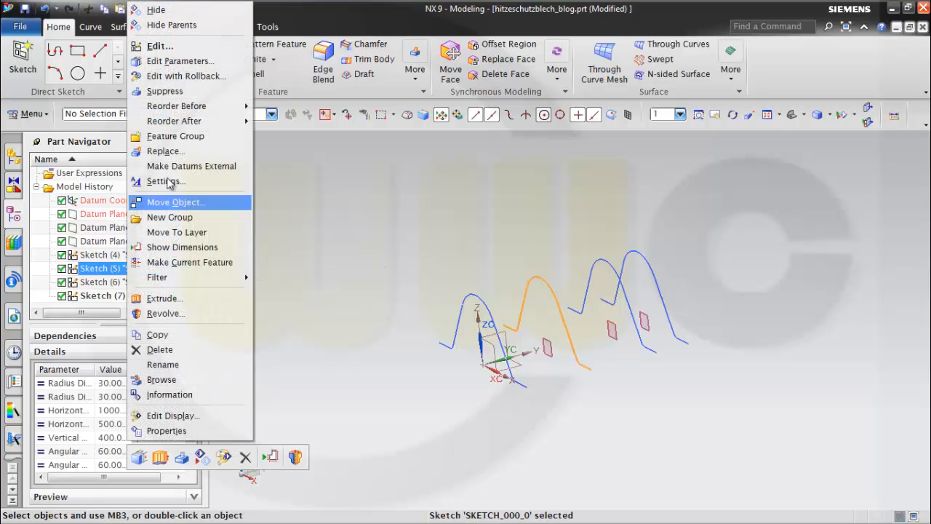
left_click(161, 45)
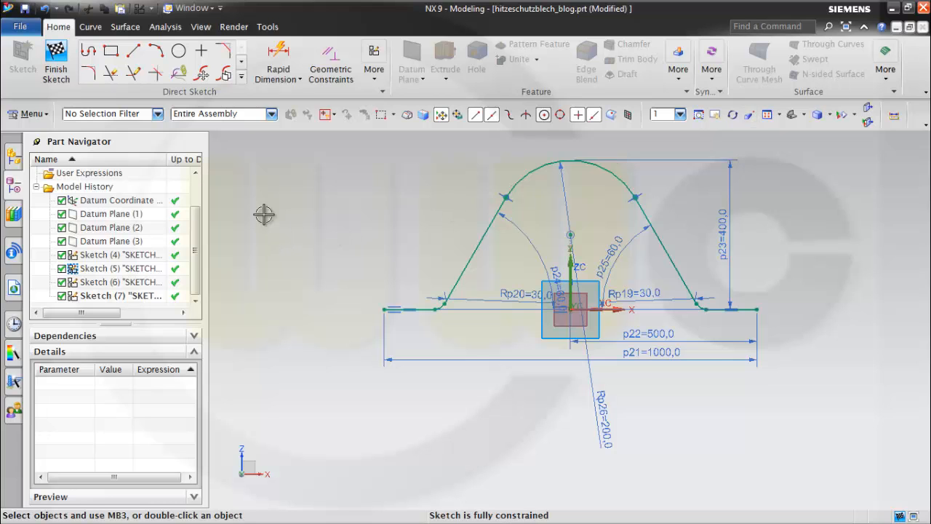
left_click(61, 59)
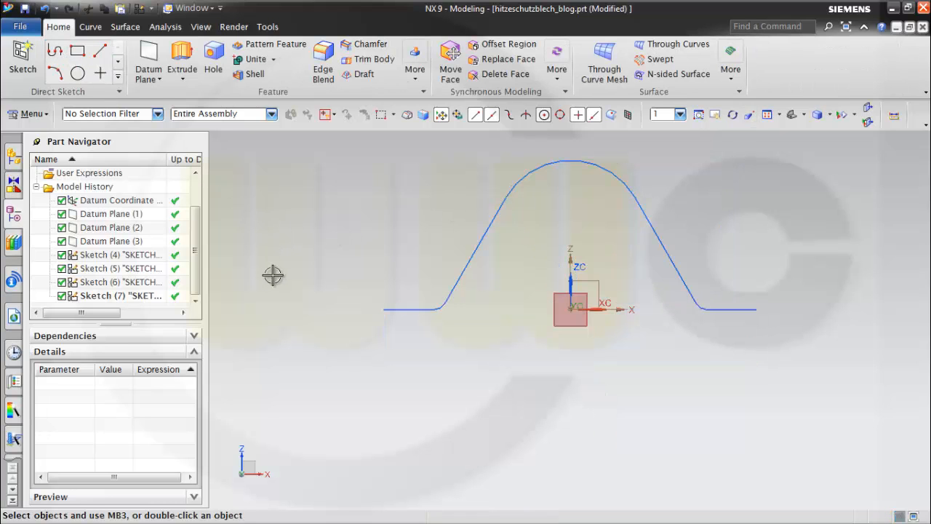
- Open the dimension parameters of Sketch (5) and set the profile height p23 to 360
middle_click_drag(272, 274, 204, 285)
left_click(136, 269)
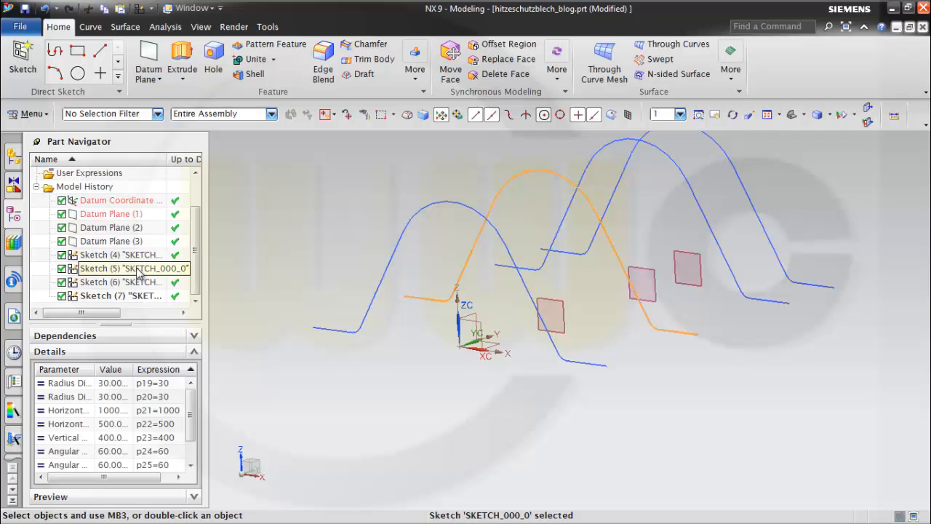
right_click(136, 268)
left_click(182, 61)
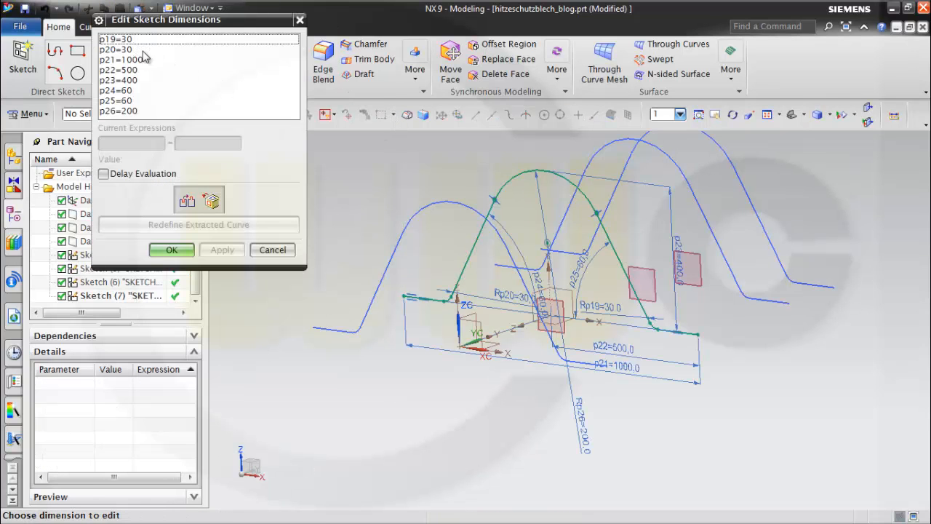
left_click(132, 81)
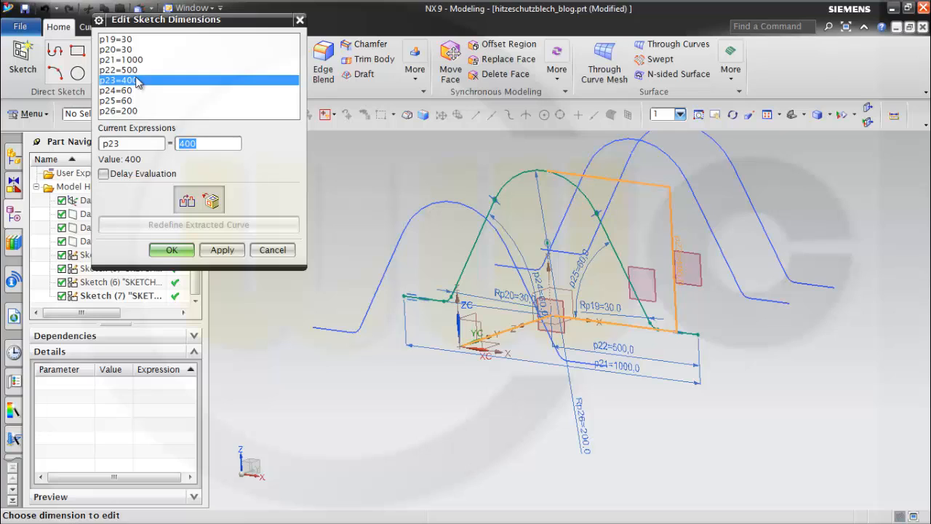
key("Return")
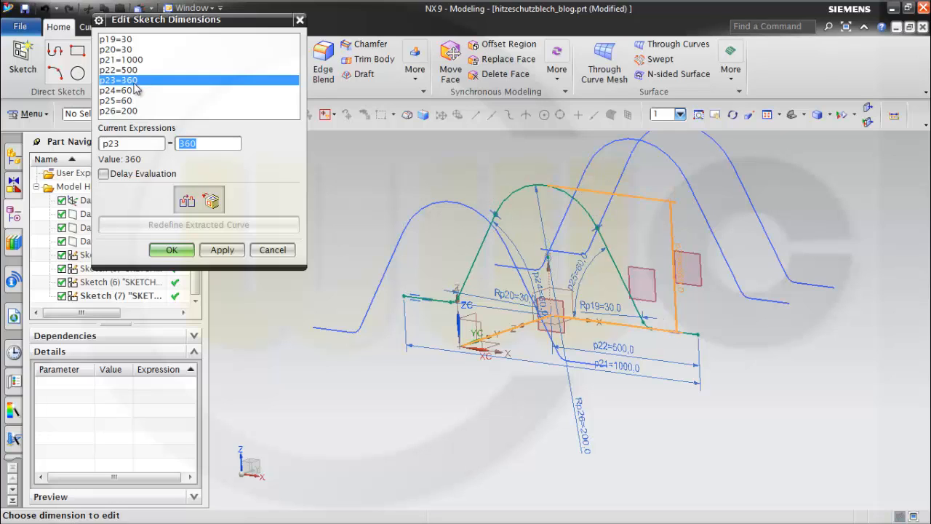
- Set both flank angles of Sketch (5), p24 and p25, to 65 degrees
left_click(129, 91)
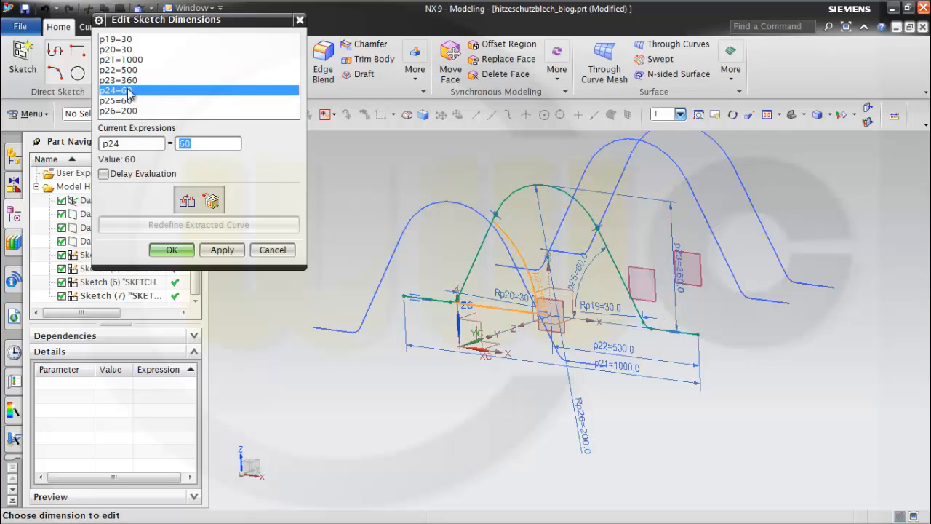
key("Return")
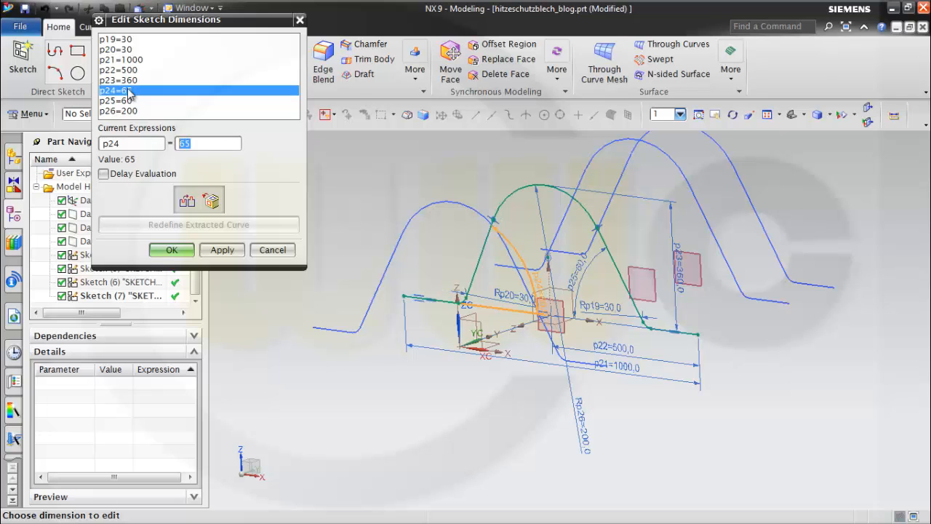
left_click(130, 101)
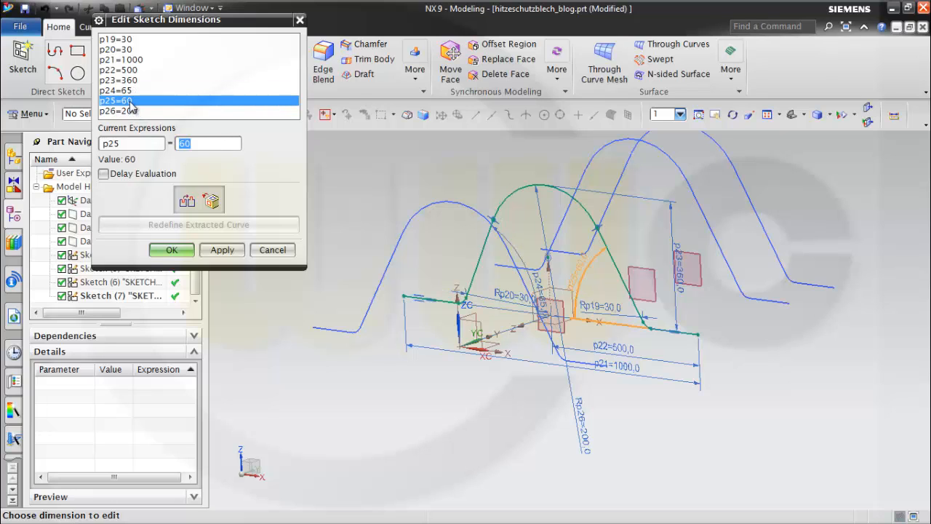
key("Return")
- Set the crown radius p26 of Sketch (5) to 160 and accept the edited sketch dimensions
left_click(135, 111)
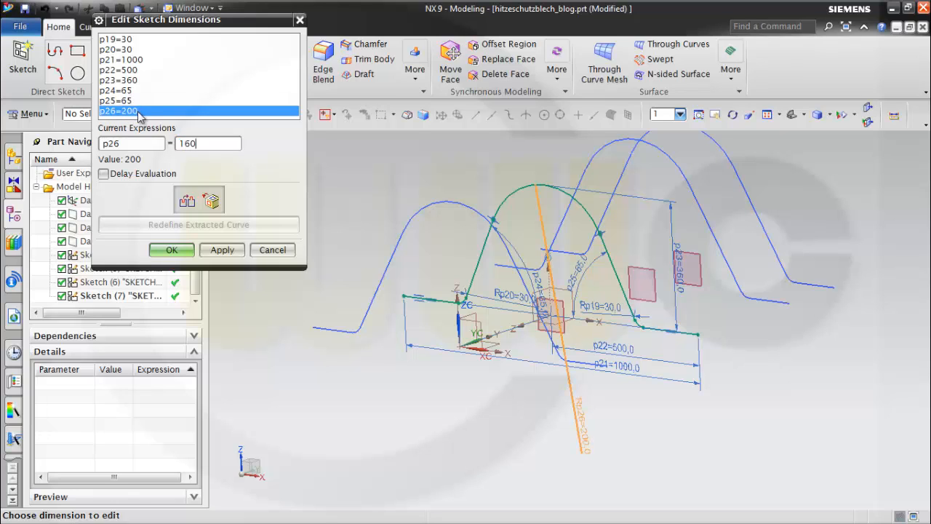
type("160")
key("Return")
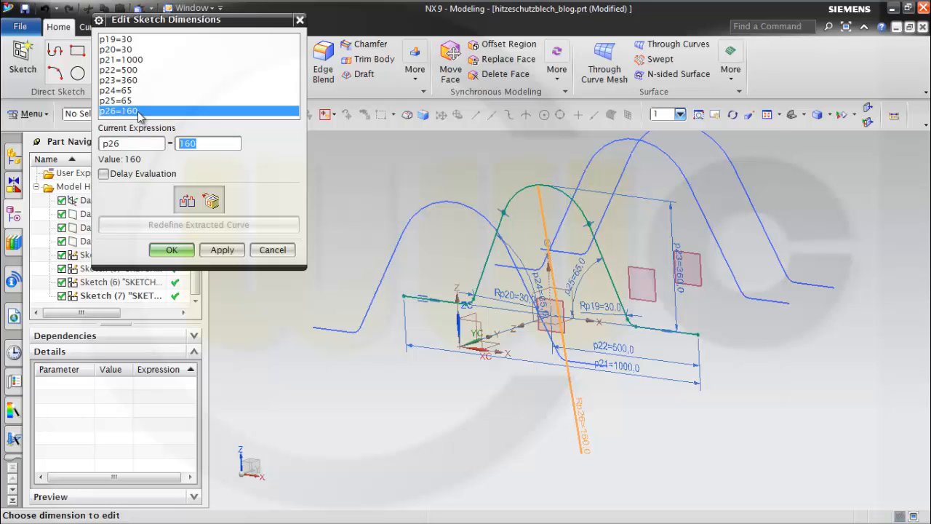
left_click(172, 250)
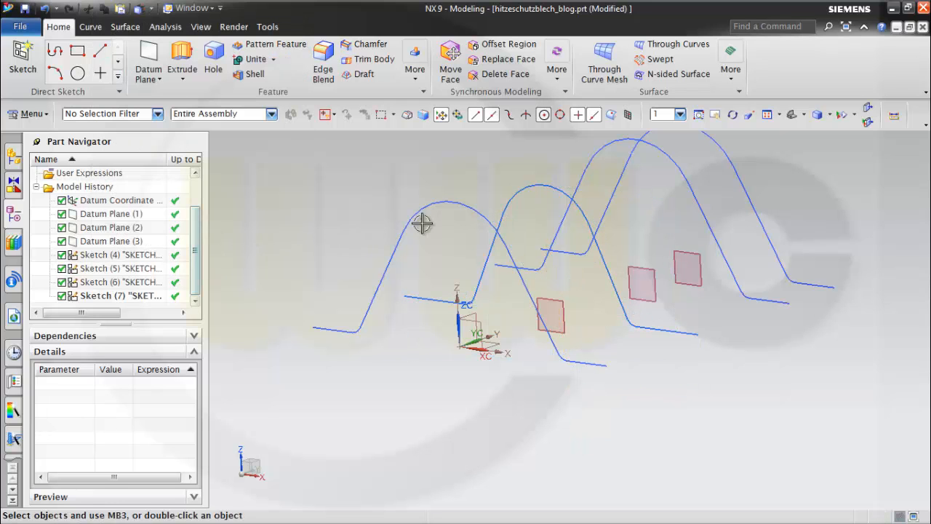
- Open the dimension parameters of Sketch (6) and set the profile height p33 to 220
mouse_move(422, 222)
middle_mouse_down()
mouse_move(414, 225)
mouse_move(605, 190)
mouse_move(565, 291)
middle_mouse_up()
scroll(605, 190, "up", 3)
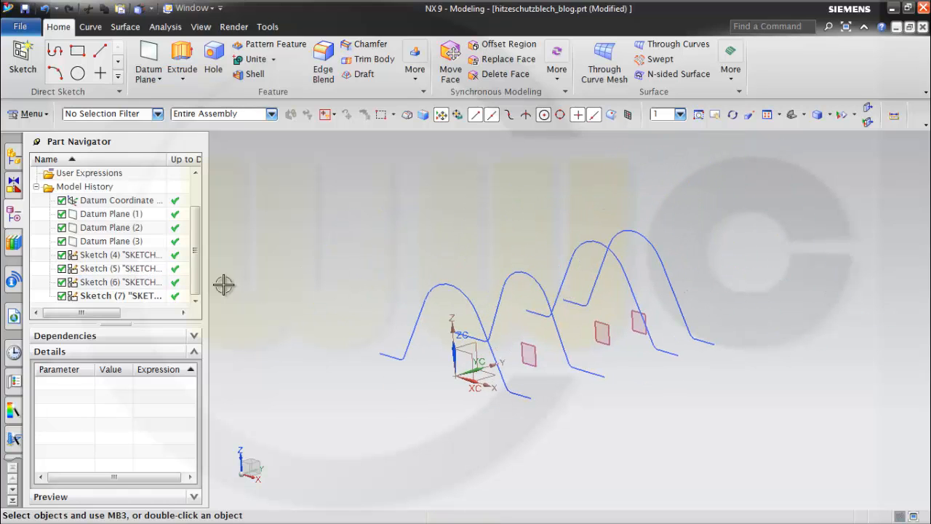
left_click(130, 284)
right_click(131, 287)
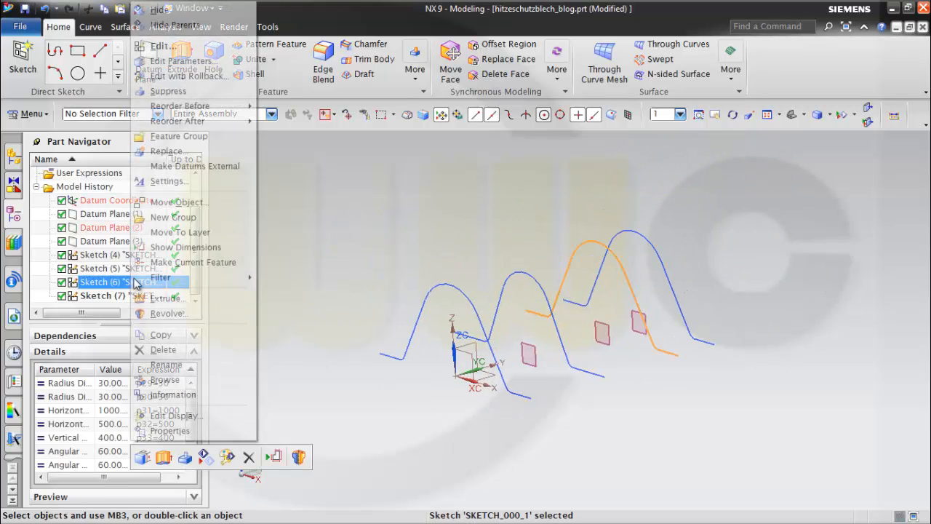
left_click(171, 60)
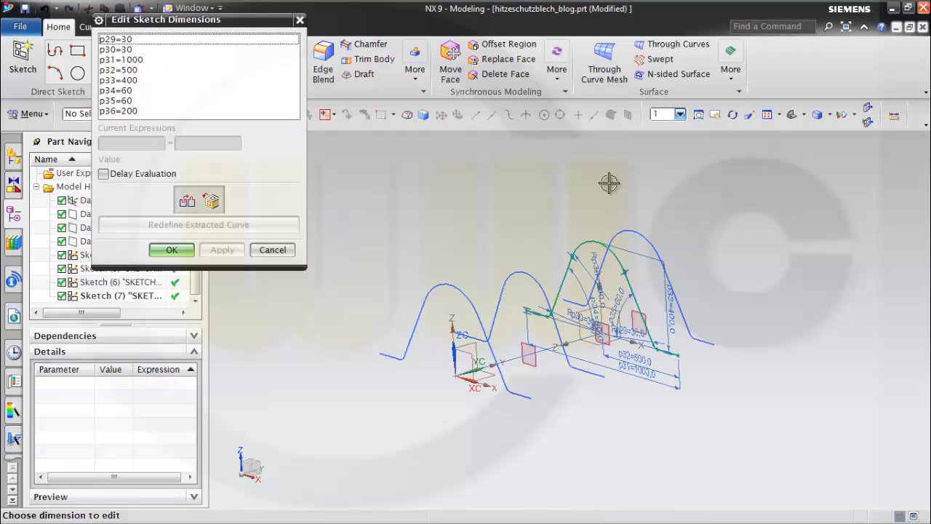
left_click(129, 80)
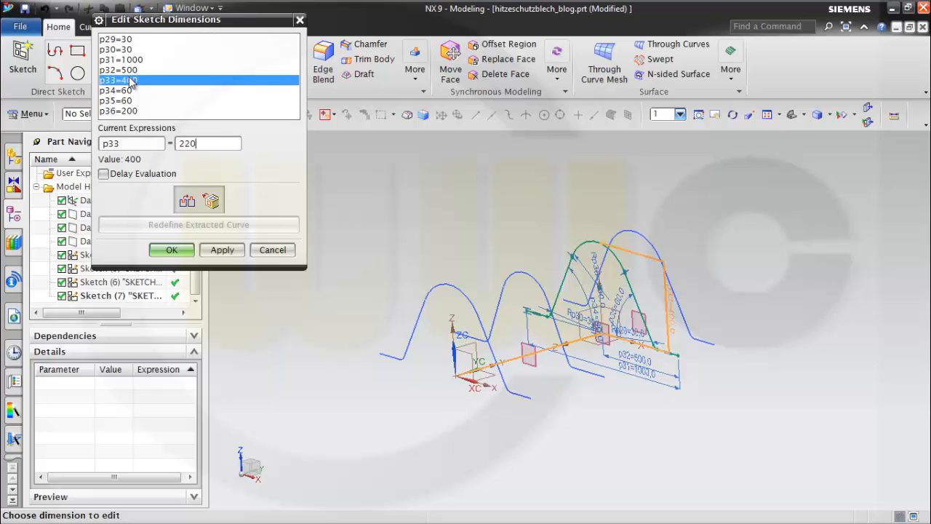
key("Return")
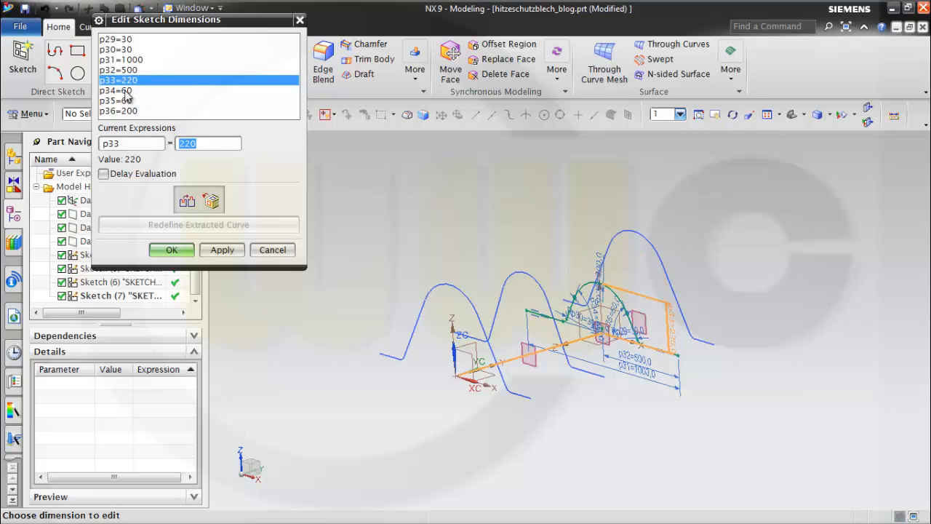
- Set both flank angles of Sketch (6), p34 and p35, to 80 degrees
left_click(126, 90)
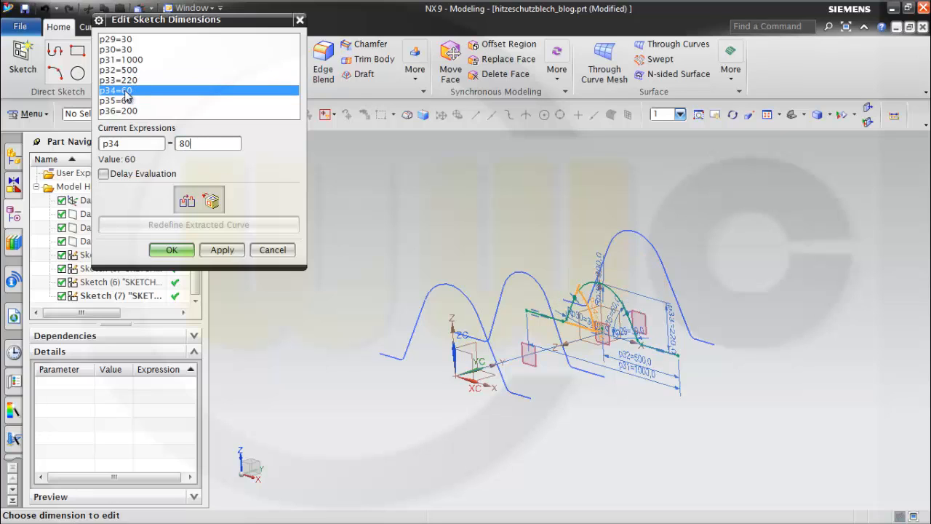
key("Return")
left_click(127, 101)
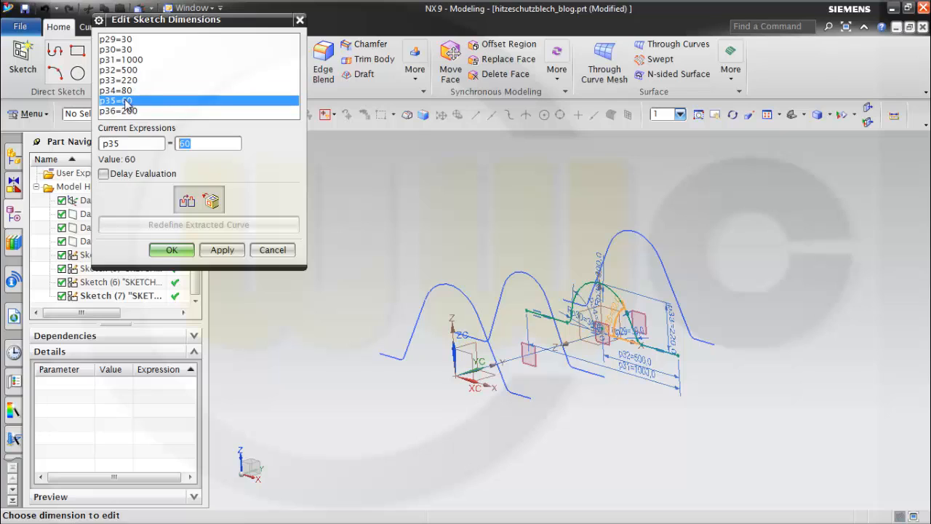
type("80")
key("Return")
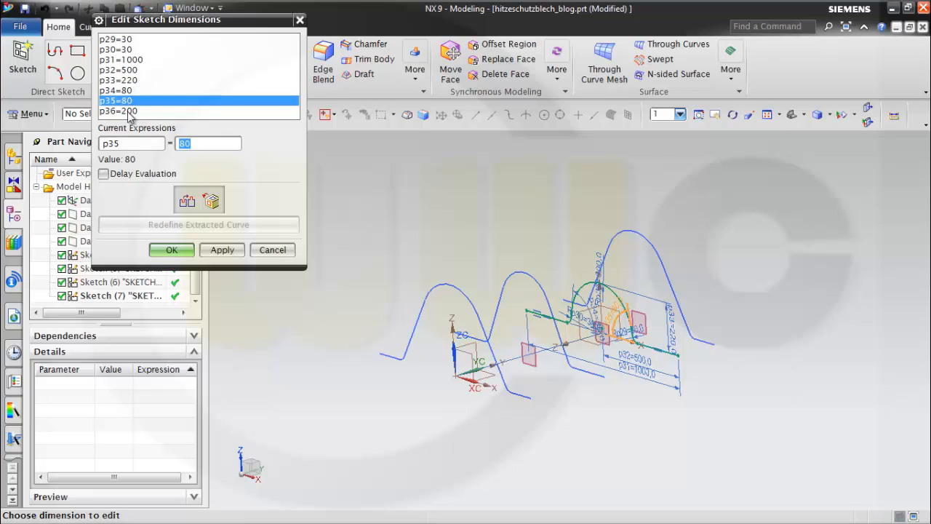
- Set the crown radius p36 of Sketch (6) to 130 and accept the edited sketch dimensions
left_click(128, 111)
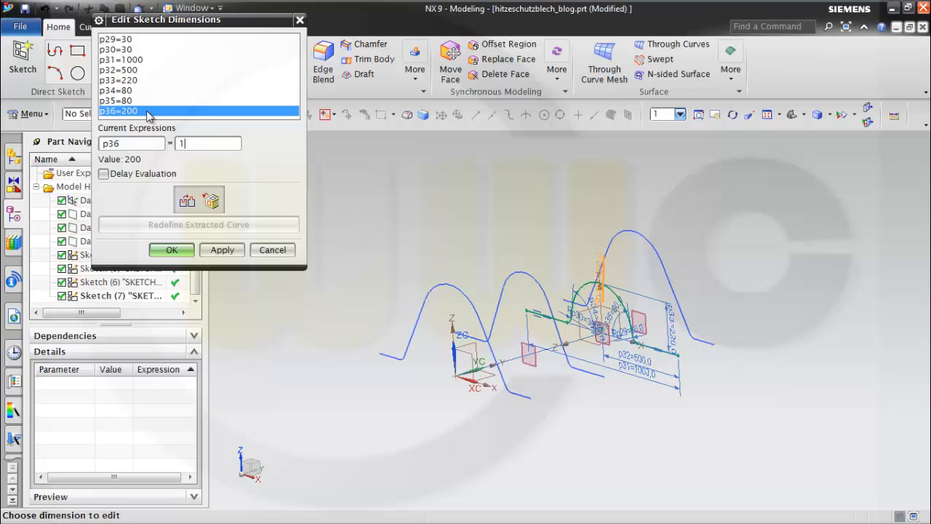
key("Return")
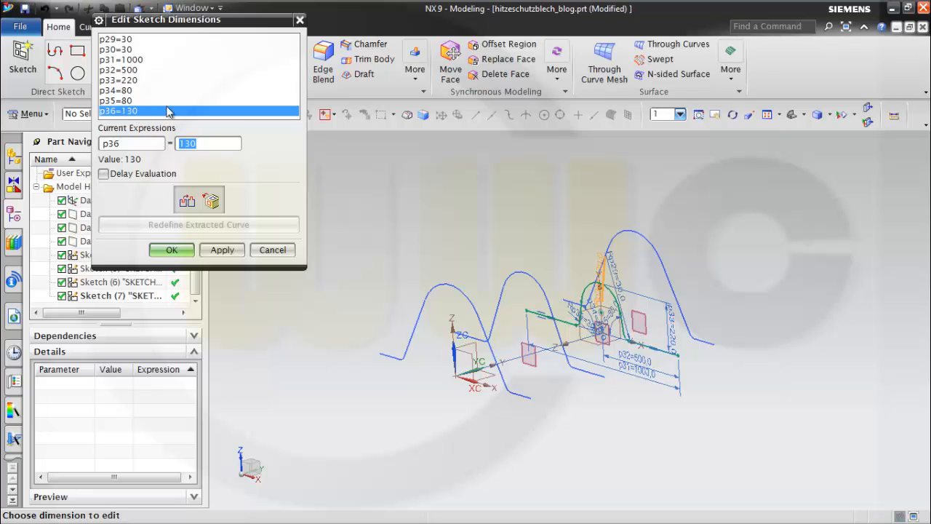
left_click(174, 250)
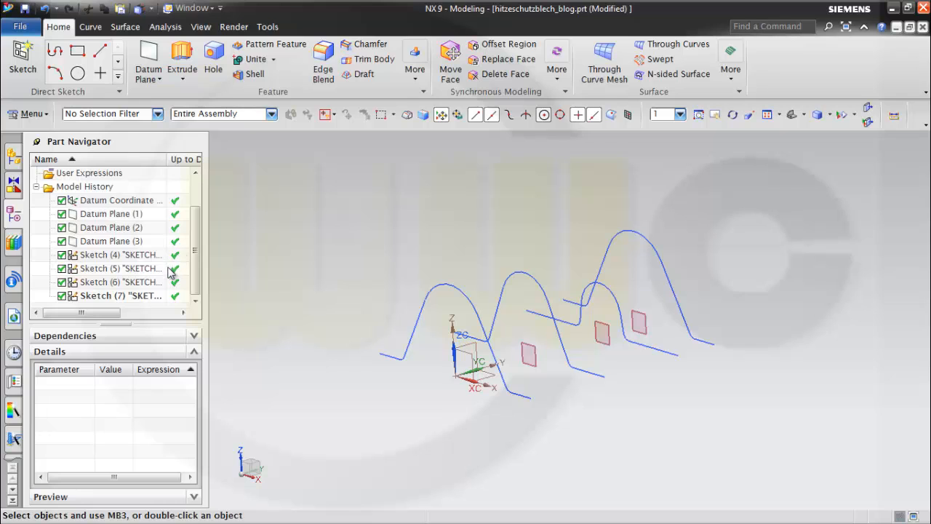
- Open the dimension parameters of Sketch (7) and set the profile height p43 to 200
right_click(138, 295)
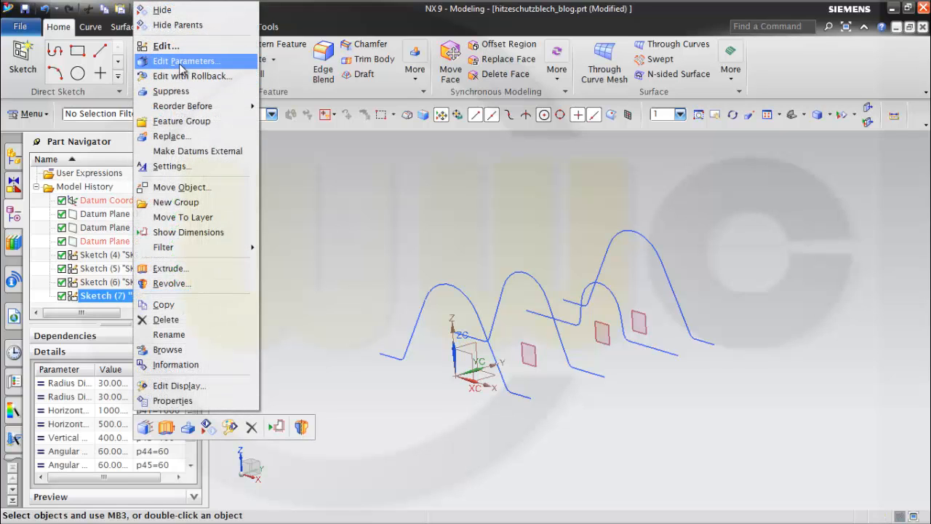
left_click(181, 64)
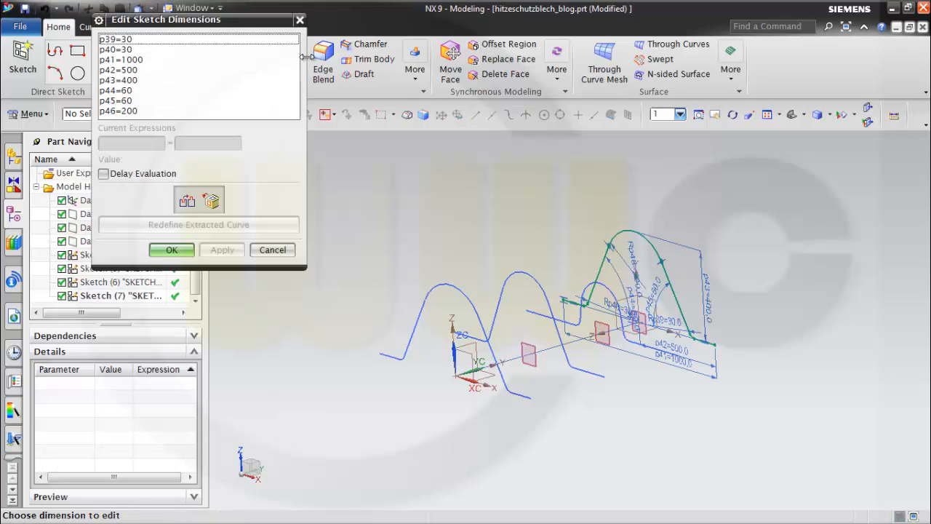
left_click(133, 84)
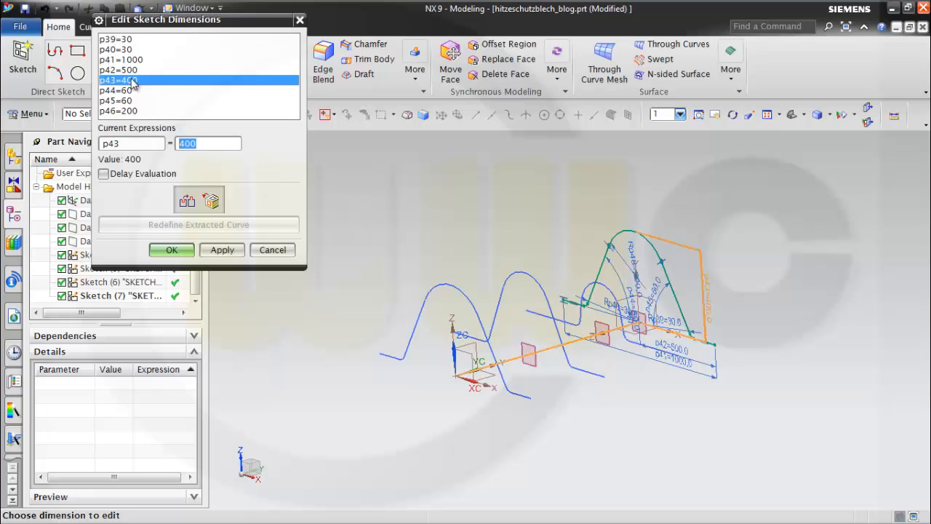
key("Return")
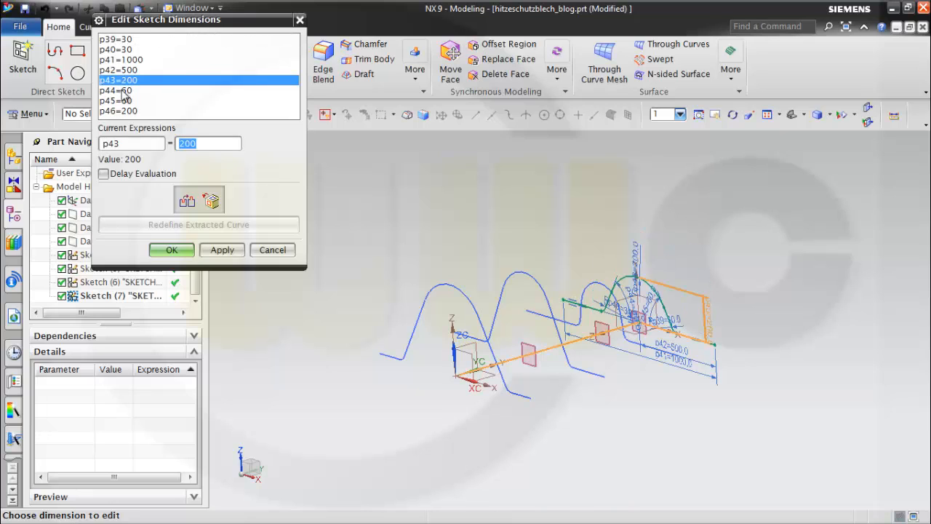
- Set both flank angles of Sketch (7), p44 and p45, to 85 degrees
left_click(125, 92)
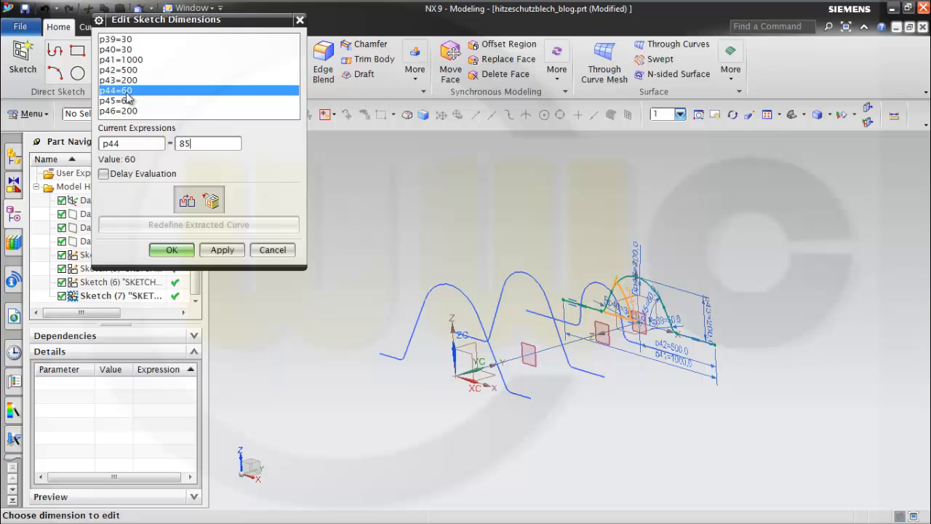
key("Return")
left_click(126, 101)
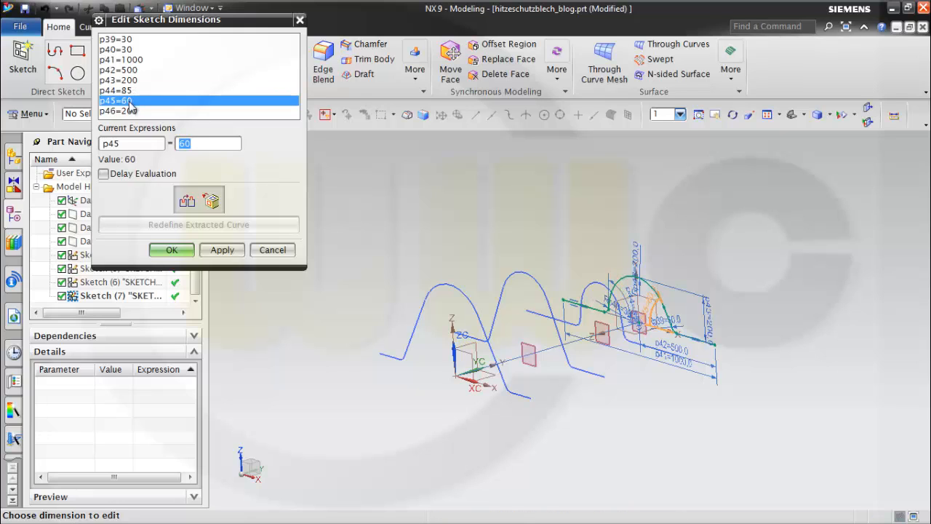
key("Return")
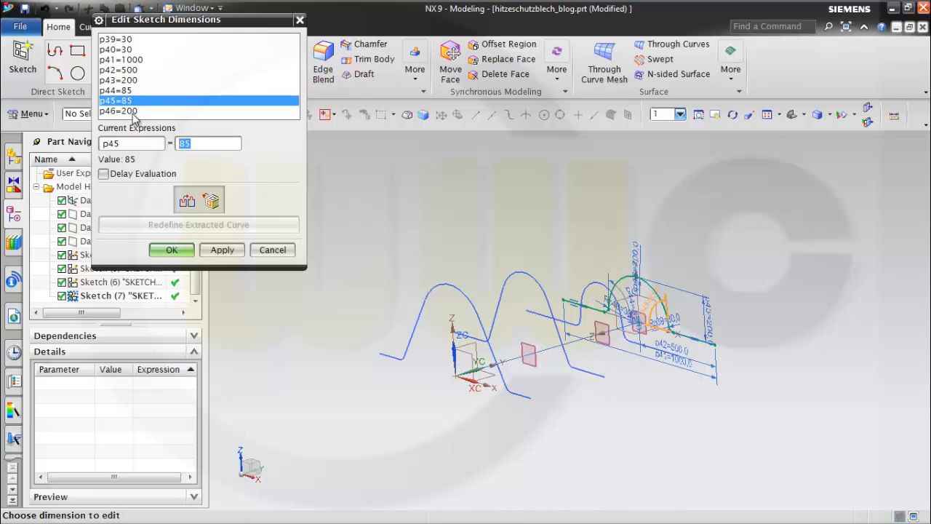
- Set the crown radius p46 of Sketch (7) to 120 and accept the edited sketch dimensions
left_click(133, 113)
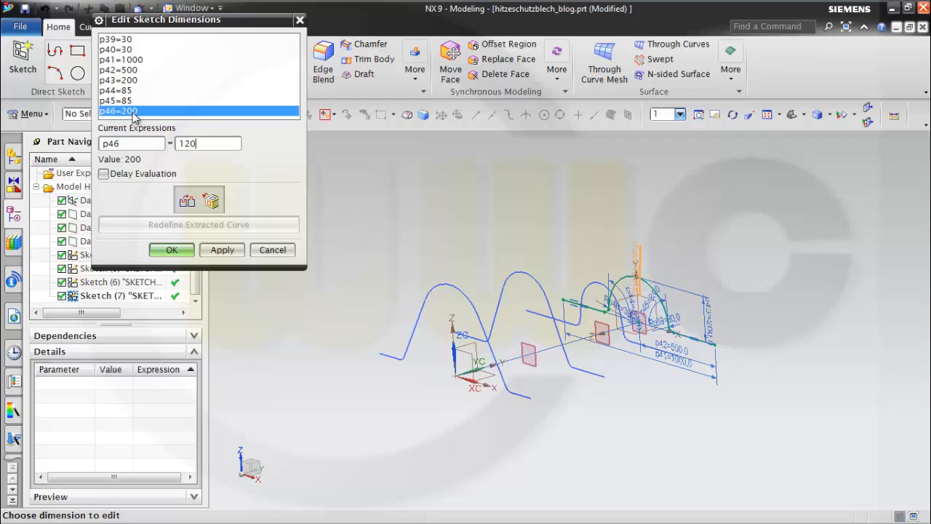
key("Return")
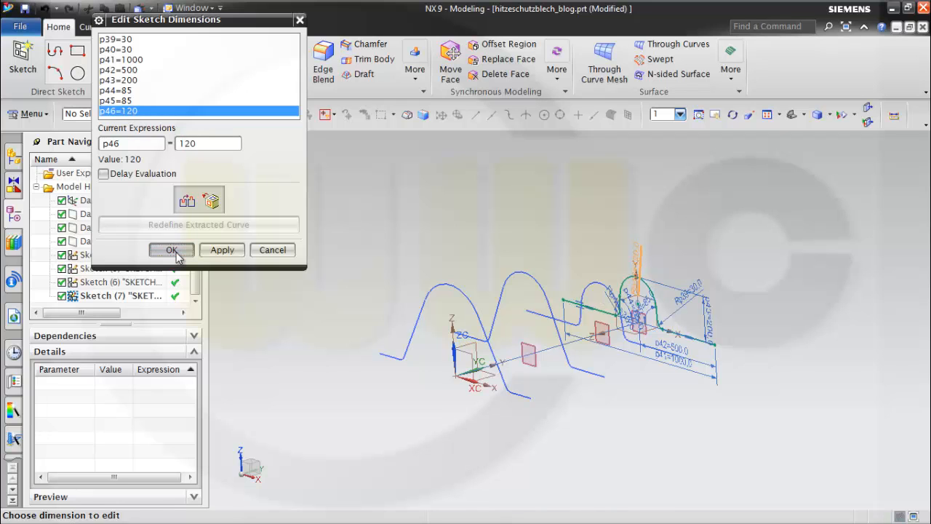
left_click(175, 252)
- Extrude Sketch (7) on the farthest offset plane 50 mm along YC as a sheet body, away from the other sections
mouse_move(381, 245)
middle_mouse_down()
mouse_move(368, 232)
mouse_move(334, 241)
mouse_move(592, 366)
mouse_move(558, 366)
mouse_move(588, 371)
middle_mouse_up()
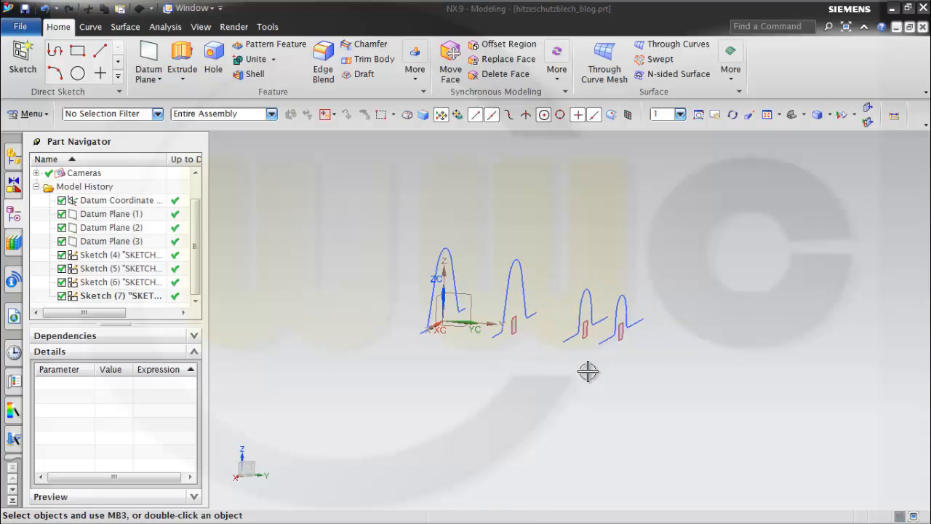
mouse_move(555, 284)
middle_mouse_down()
mouse_move(534, 297)
mouse_move(551, 270)
middle_mouse_up()
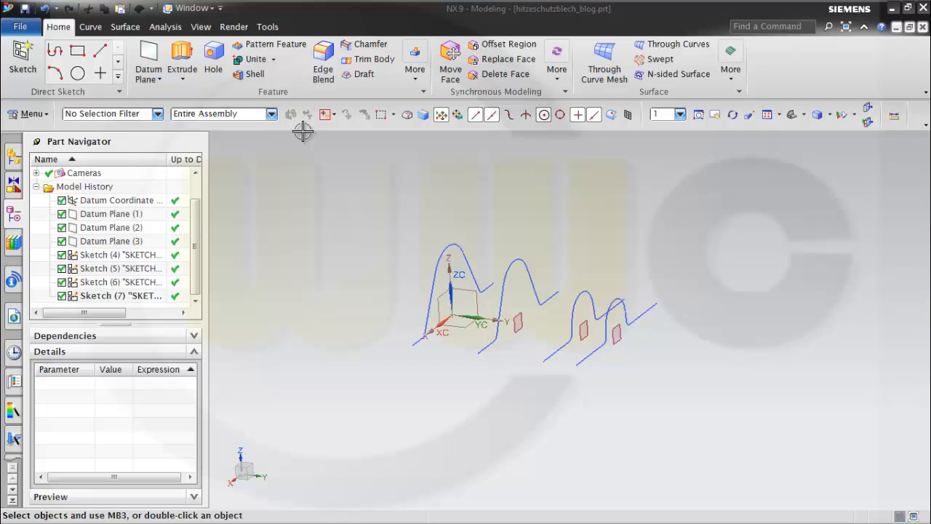
left_click(125, 26)
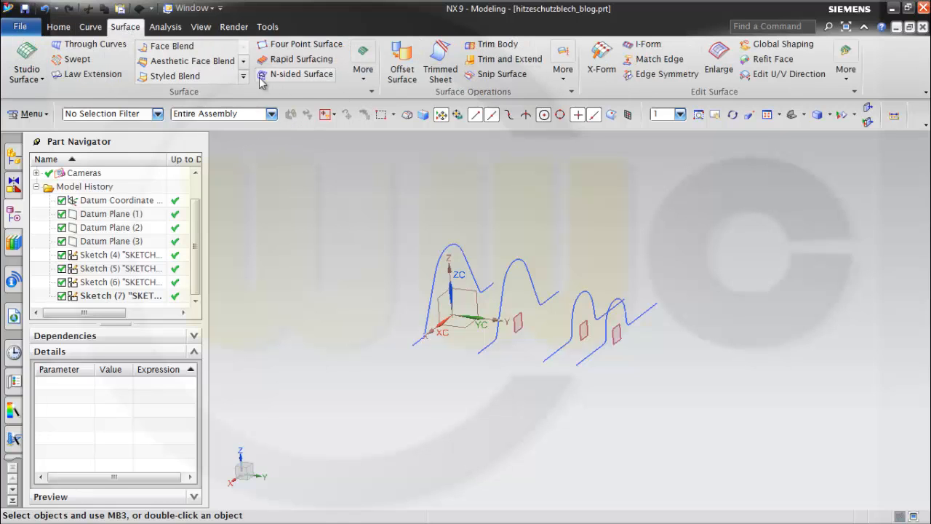
left_click(364, 77)
left_click(375, 188)
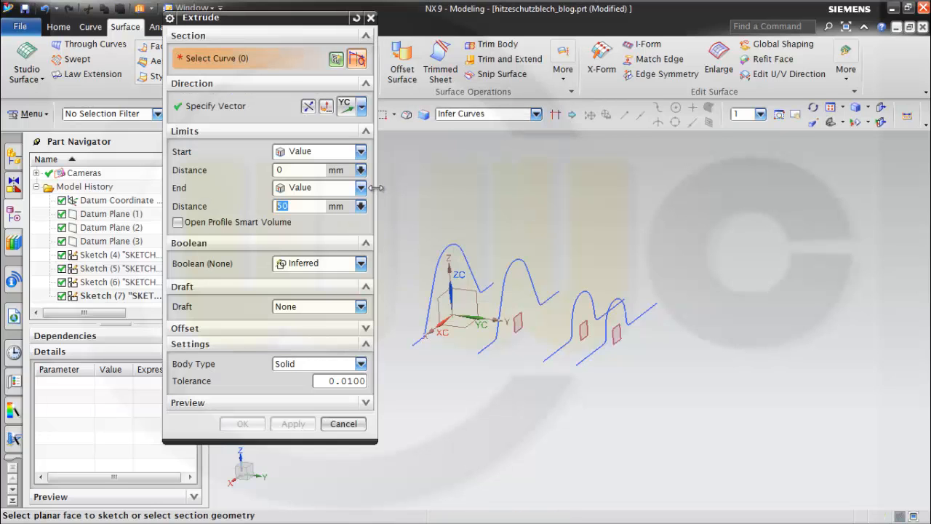
left_click(589, 363)
left_click(654, 367)
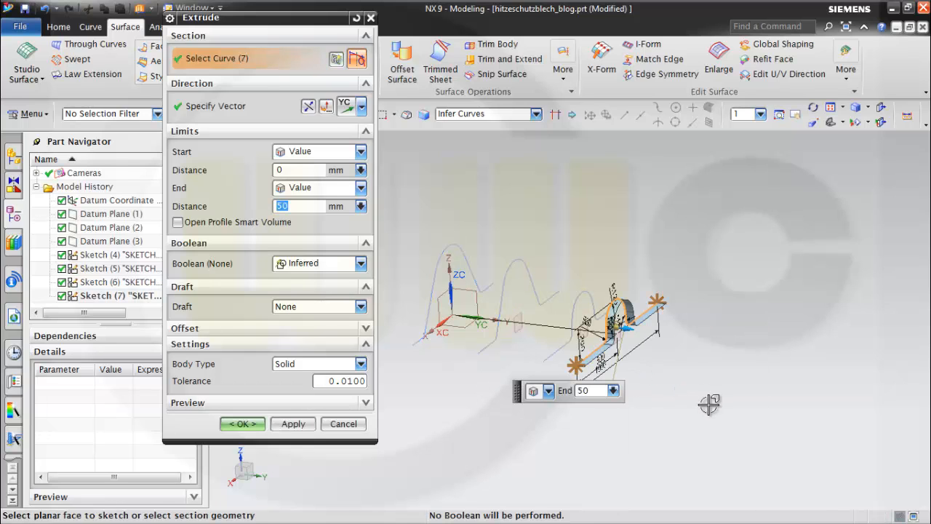
left_click(360, 364)
left_click(305, 386)
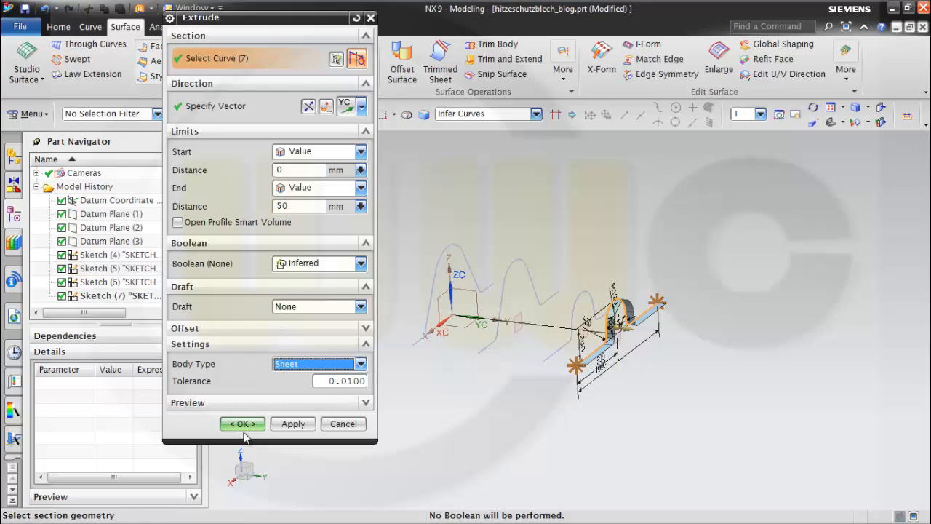
left_click(286, 428)
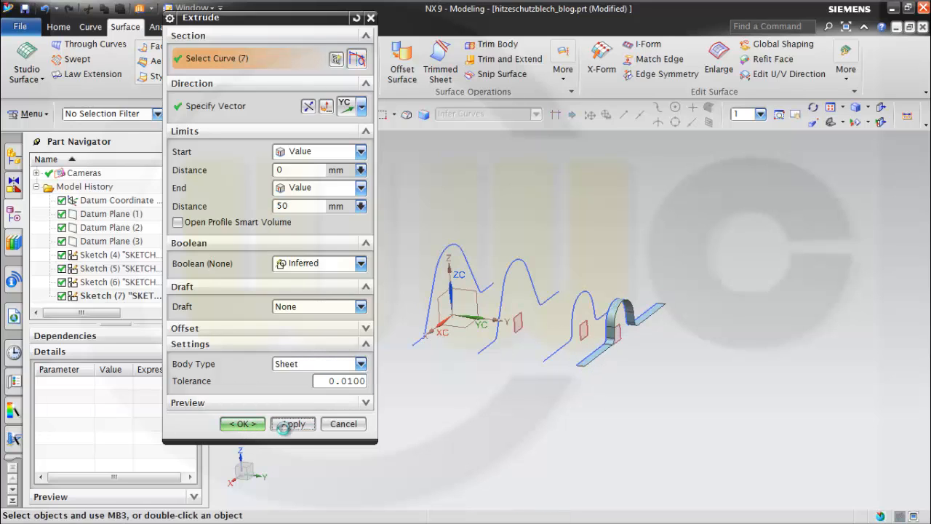
- Extrude Sketch (4) at the origin 50 mm as a sheet body, with the direction reversed away from the other sections
left_click(429, 300)
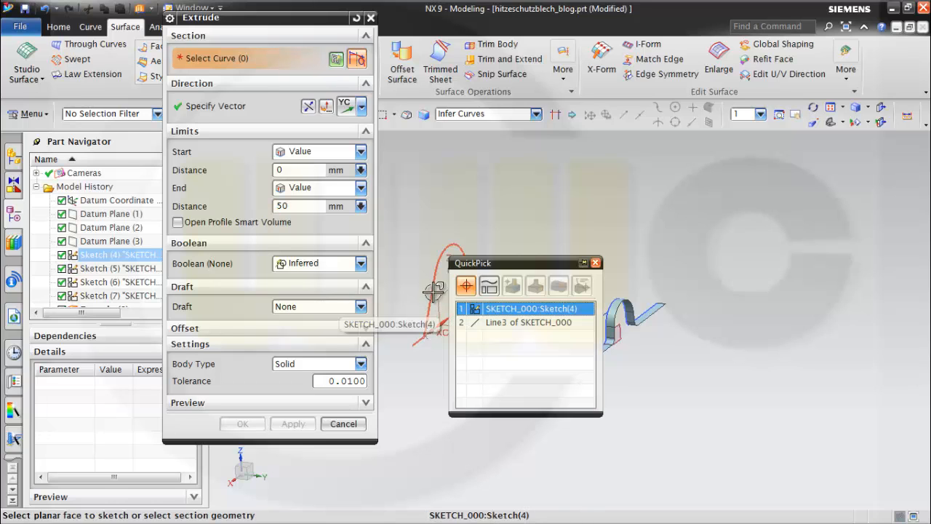
left_click(489, 305)
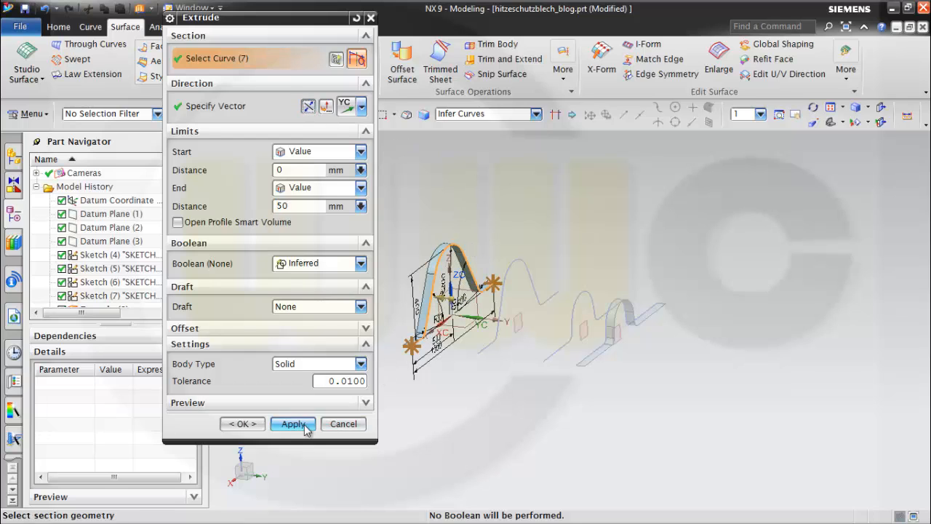
left_click(361, 364)
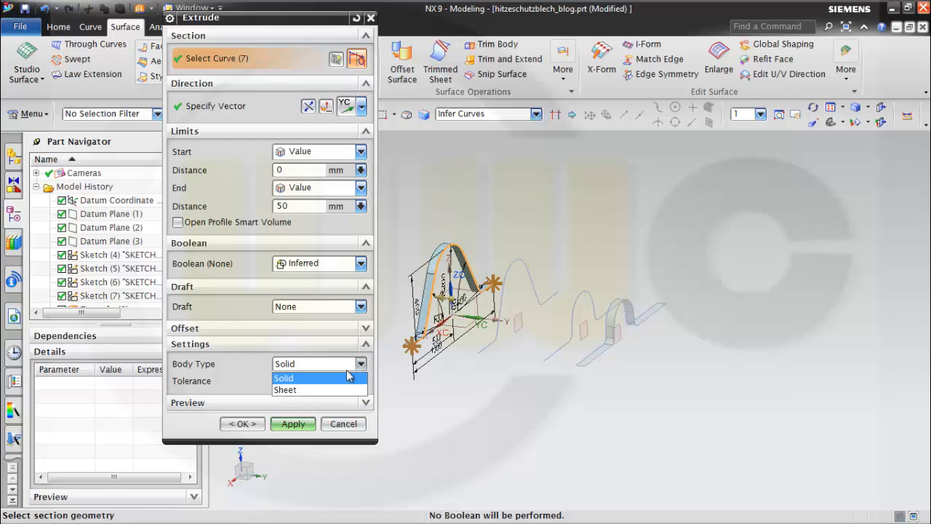
left_click(309, 387)
left_click(243, 424)
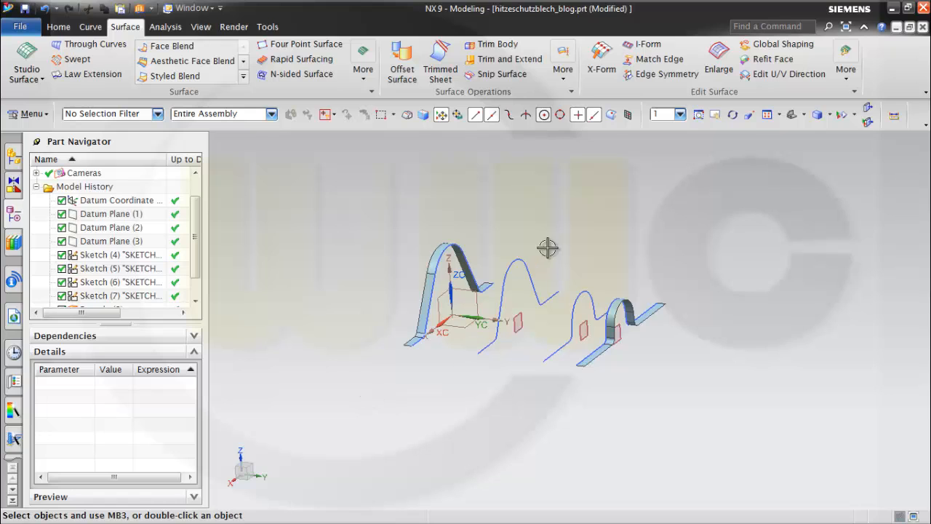
- Create a Studio Surface using Sketches (7), (6), (5) and (4) as separate section sets, in that order
mouse_move(548, 247)
middle_mouse_down()
mouse_move(538, 243)
mouse_move(559, 247)
mouse_move(536, 245)
middle_mouse_up()
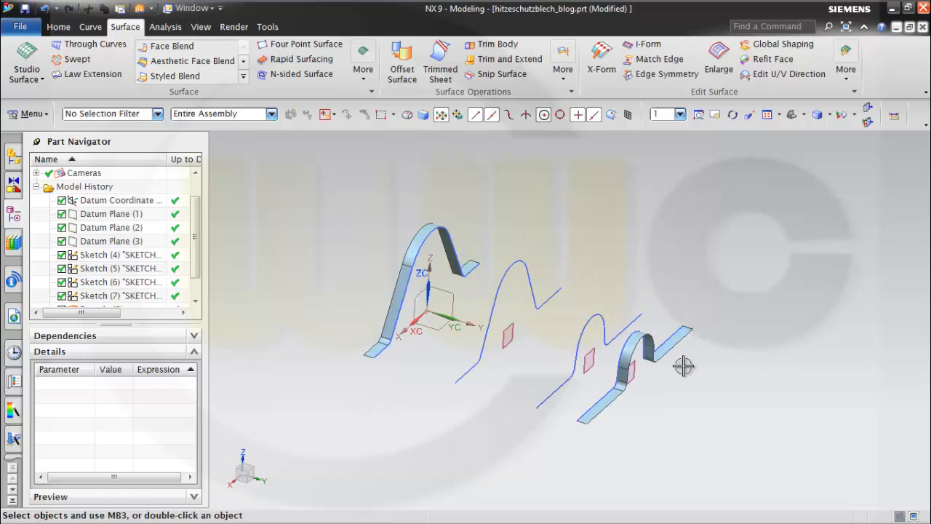
middle_click_drag(681, 366, 698, 361)
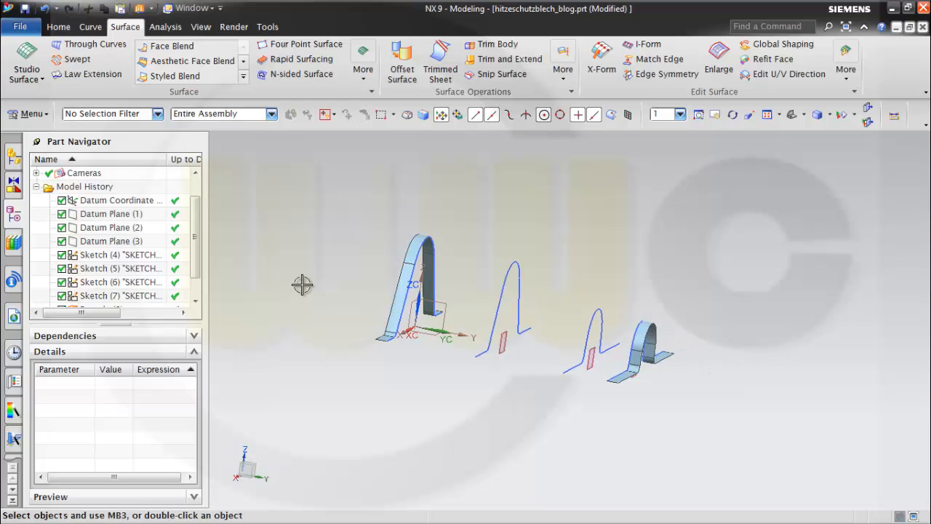
left_click(27, 60)
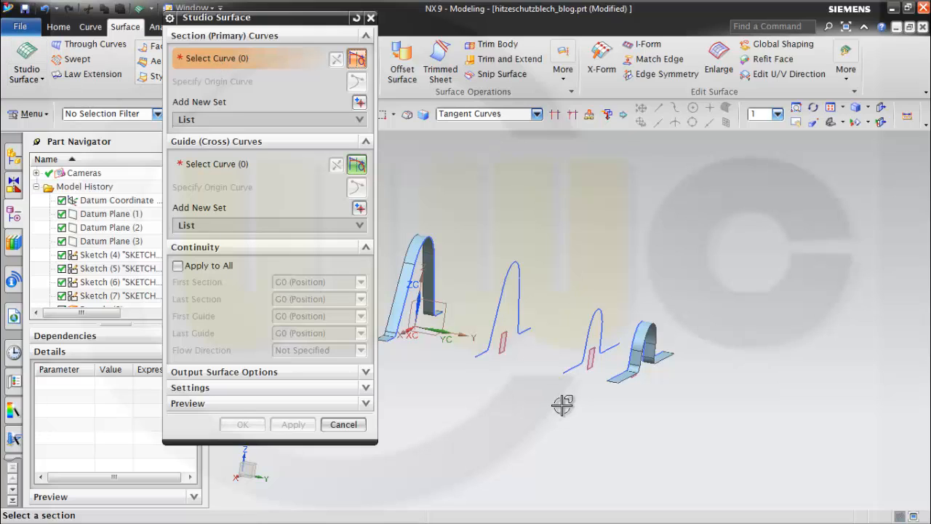
left_click(116, 302)
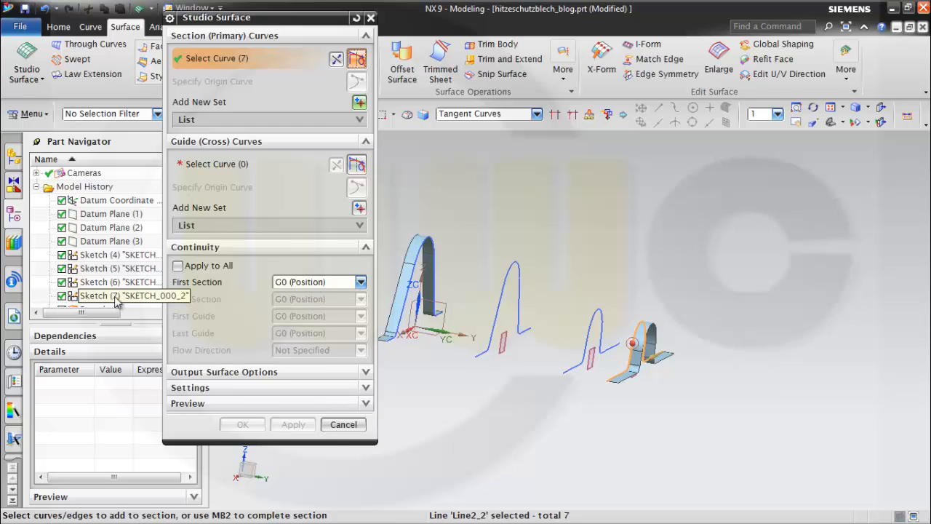
left_click(358, 102)
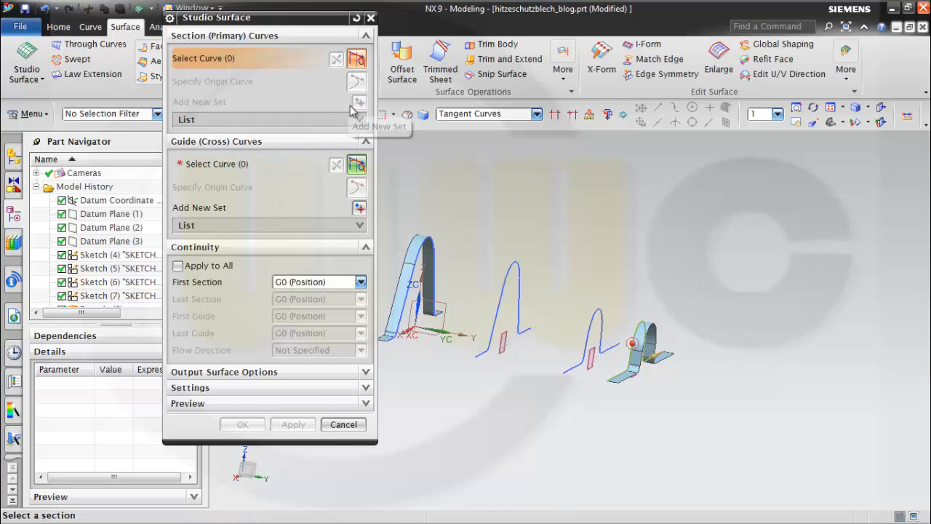
left_click(115, 284)
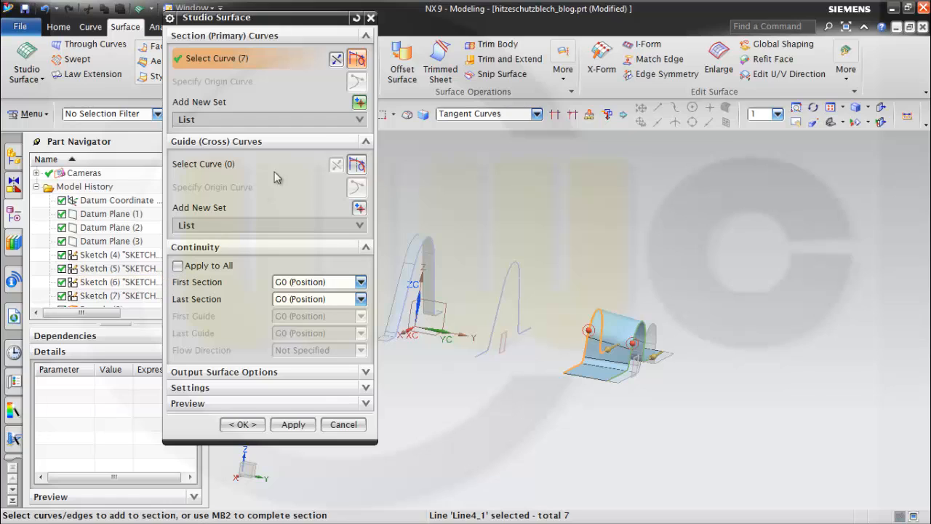
left_click(361, 107)
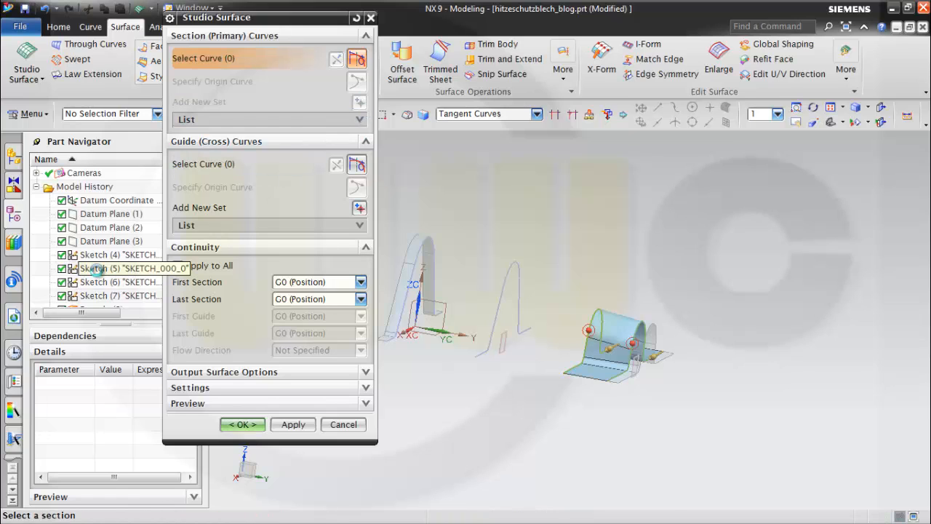
left_click(94, 267)
left_click(360, 104)
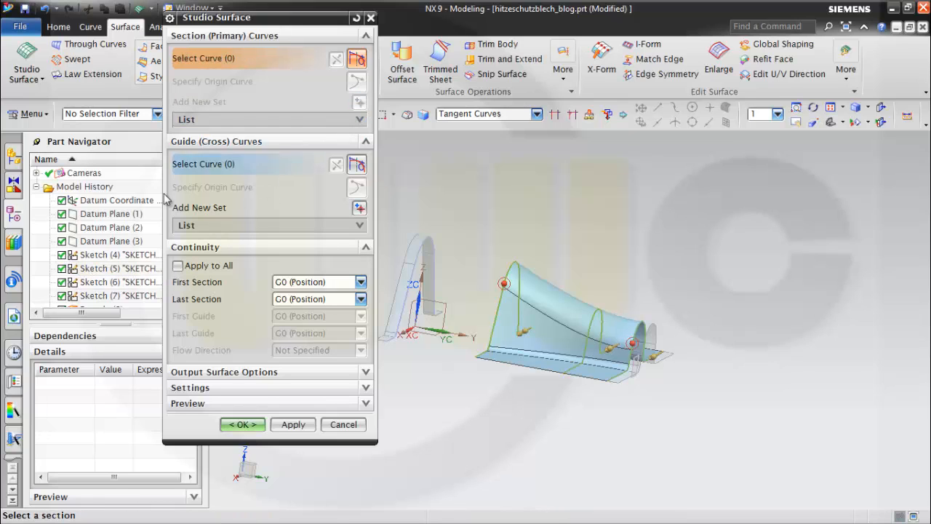
left_click(109, 254)
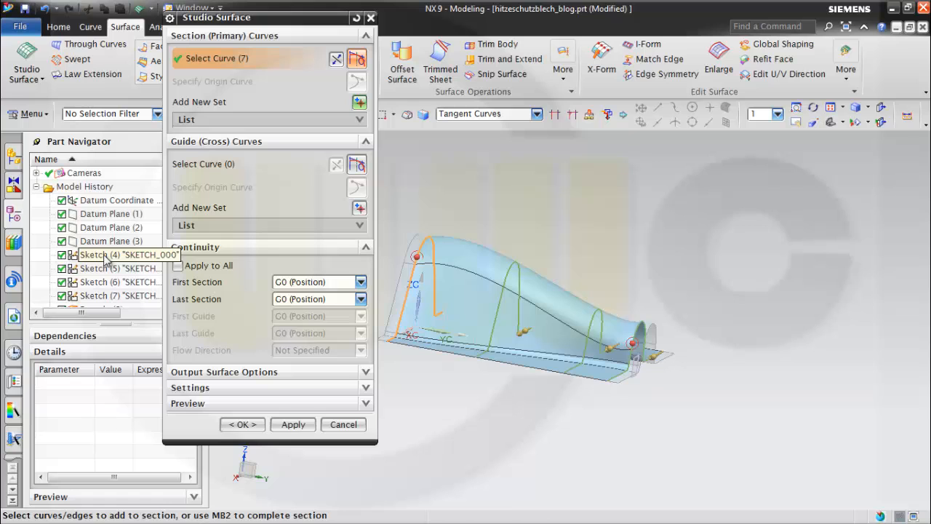
middle_click(575, 260)
mouse_move(581, 264)
middle_mouse_down()
mouse_move(556, 275)
mouse_move(589, 385)
mouse_move(563, 367)
mouse_move(502, 282)
mouse_move(482, 292)
mouse_move(473, 284)
mouse_move(592, 265)
mouse_move(555, 210)
mouse_move(596, 269)
mouse_move(579, 272)
mouse_move(586, 261)
middle_mouse_up()
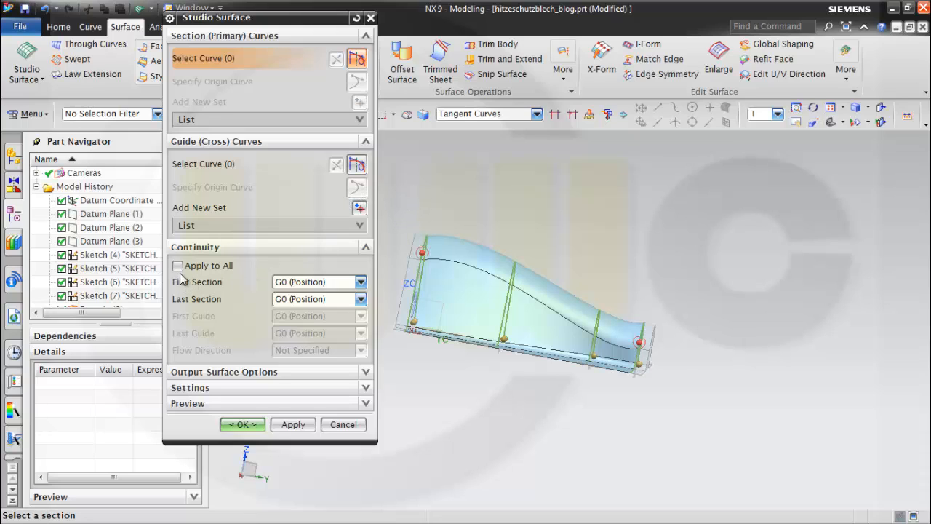
- Make the Studio Surface's first section G1 (Tangent) to the faces of Extrude (8)
left_click(360, 282)
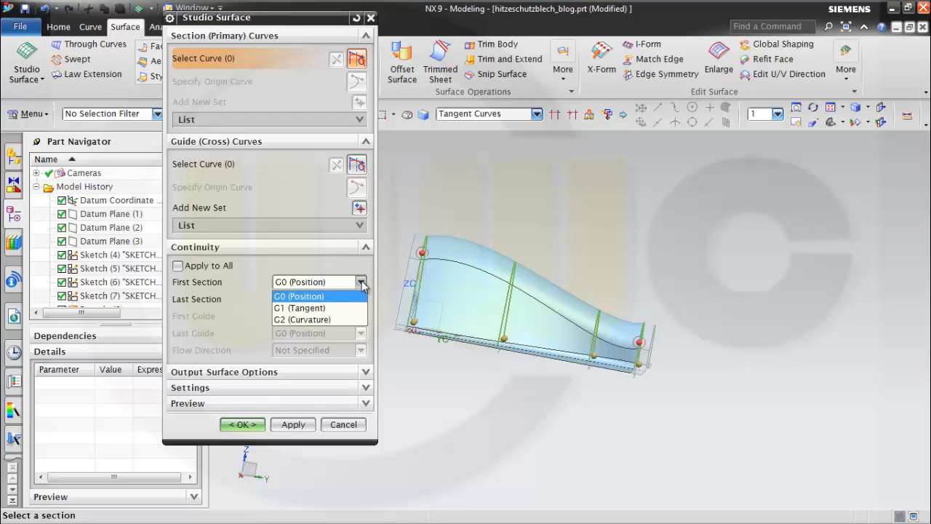
left_click(322, 308)
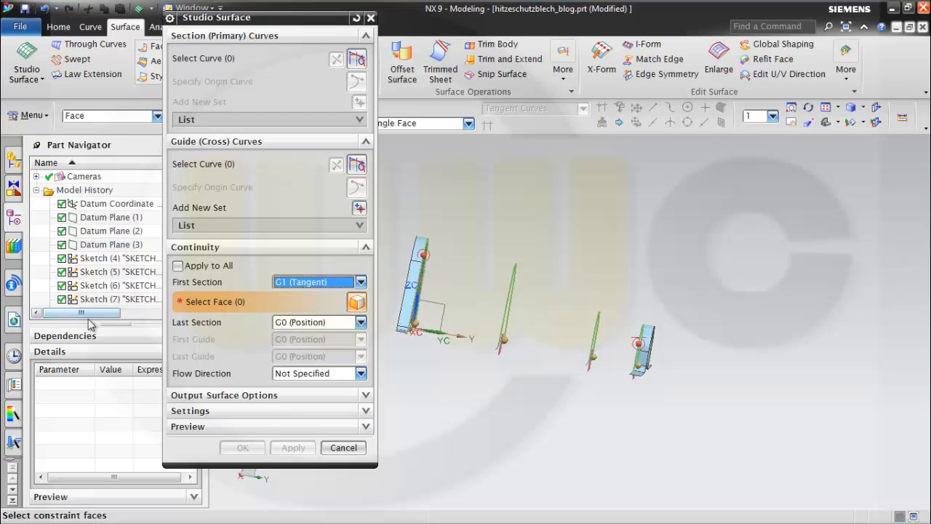
scroll(72, 301, "down", 2)
left_click(101, 287)
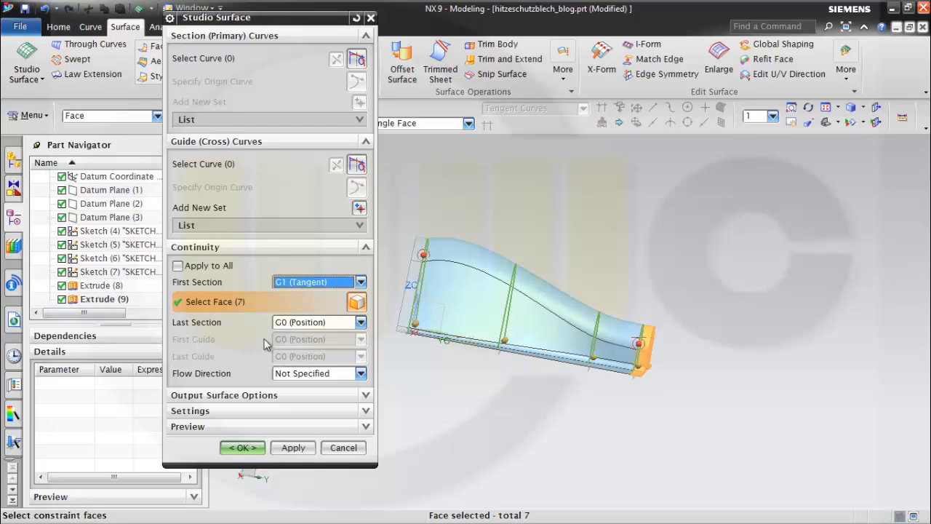
- Make the last section G1 (Tangent) to the faces of Extrude (9) and accept the Studio Surface
left_click(359, 322)
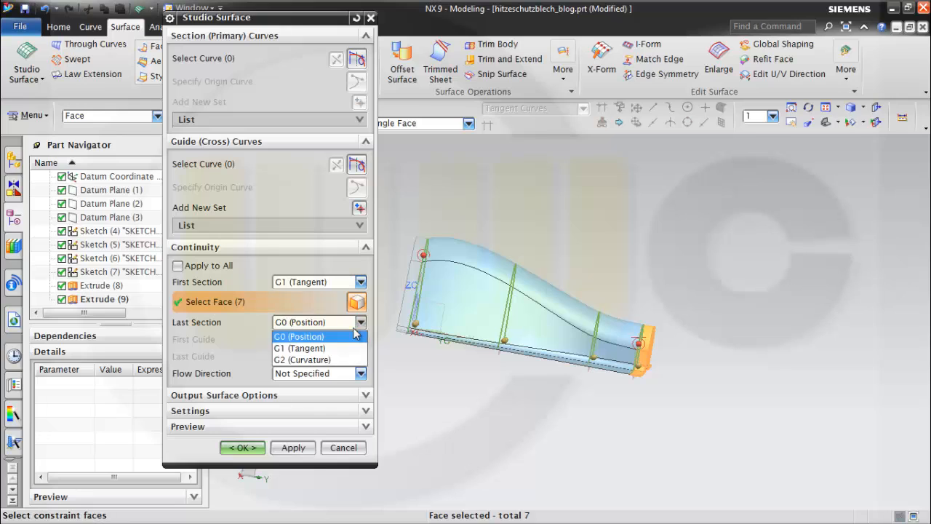
left_click(322, 349)
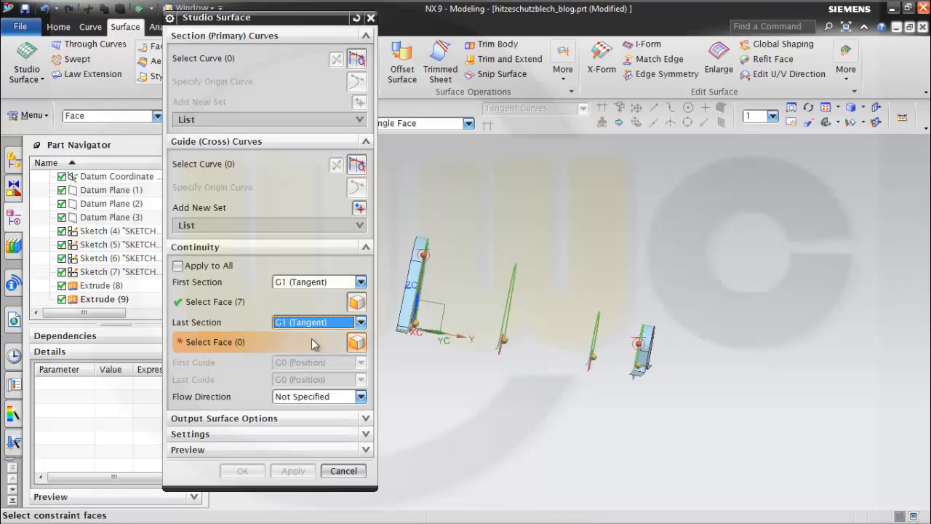
left_click(102, 301)
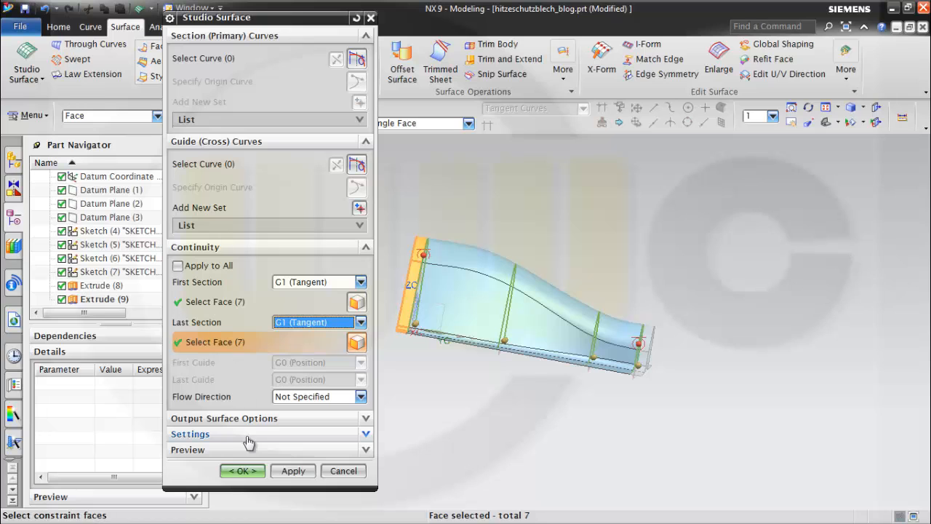
left_click(242, 470)
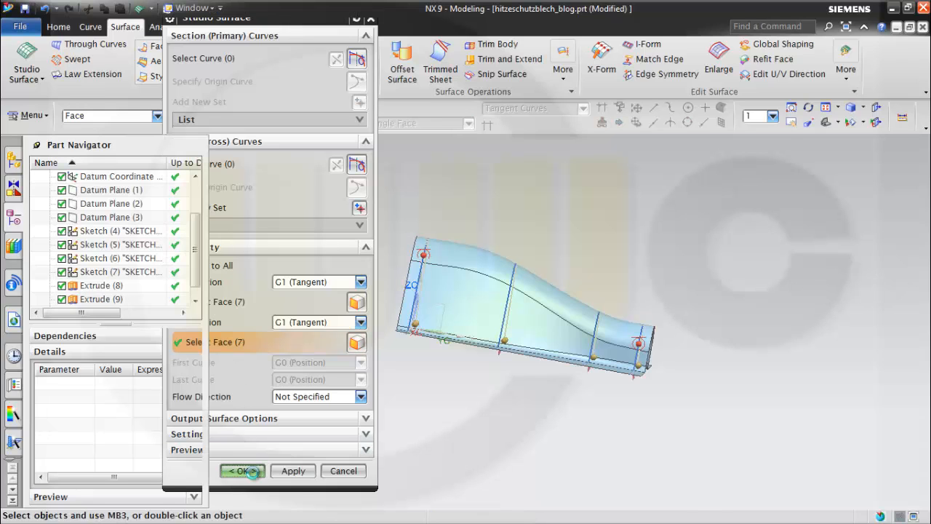
- Hide the helper sheets Extrude (8) and Extrude (9)
middle_click_drag(619, 266, 598, 272)
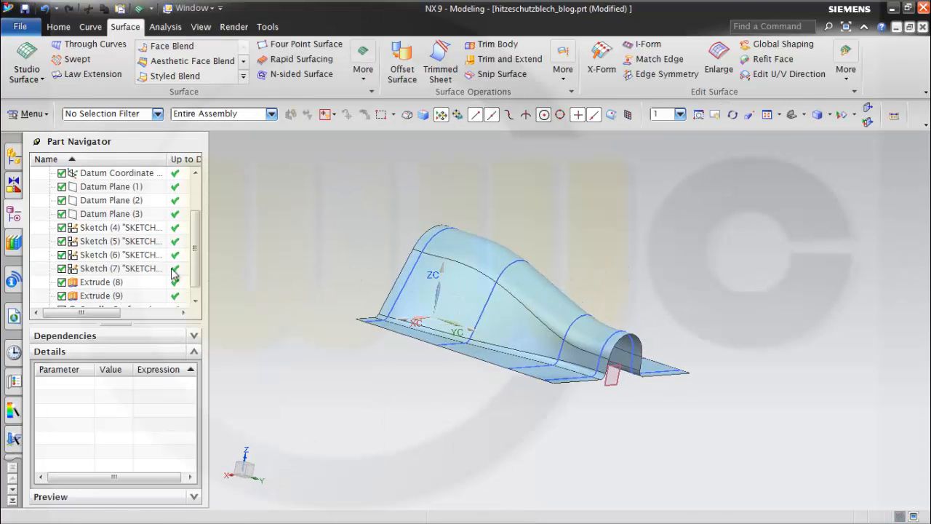
scroll(202, 286, "down", 1)
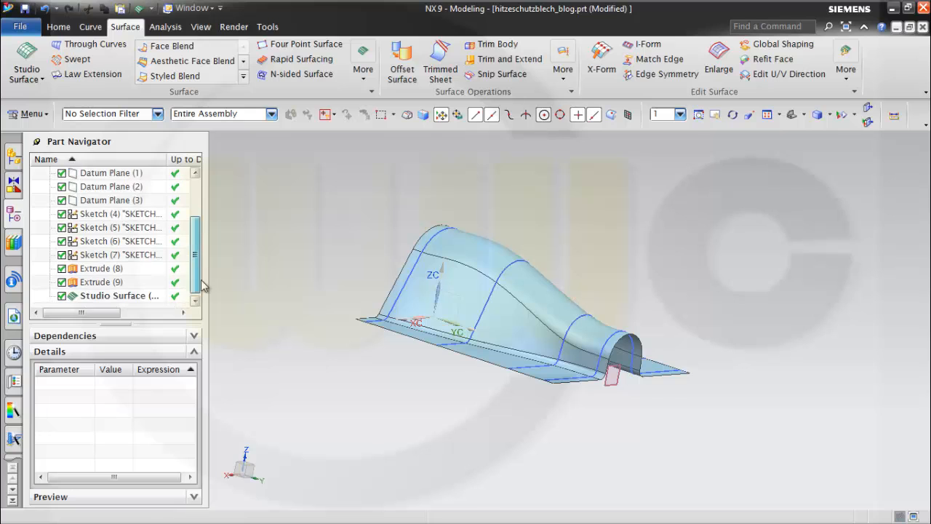
left_click(103, 270)
right_click(104, 272)
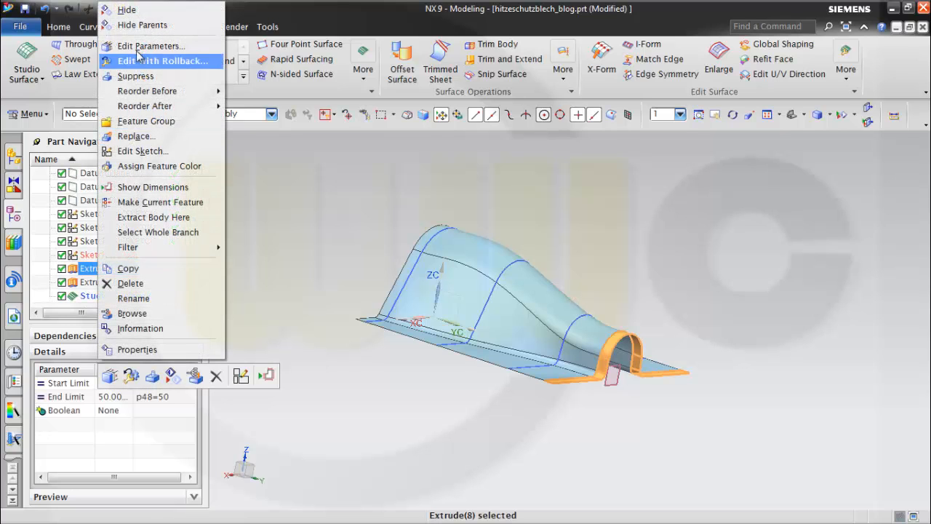
left_click(133, 12)
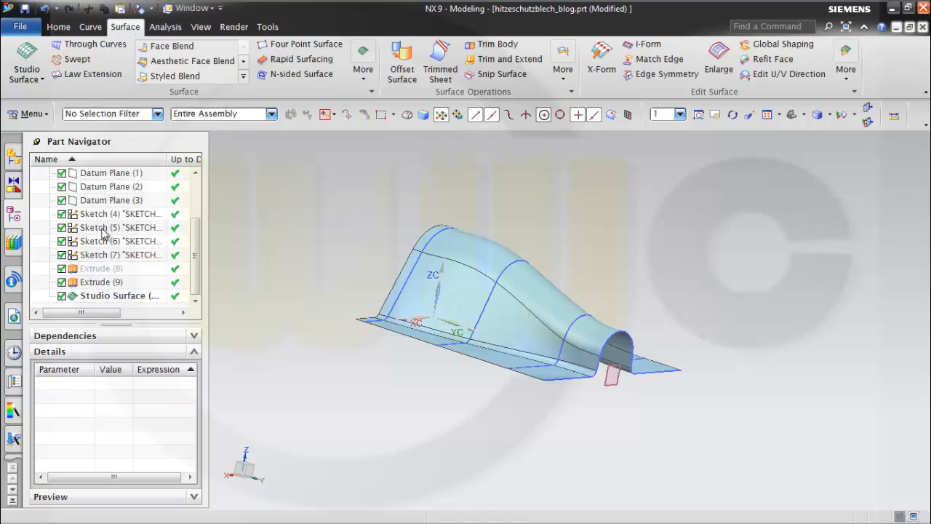
right_click(102, 284)
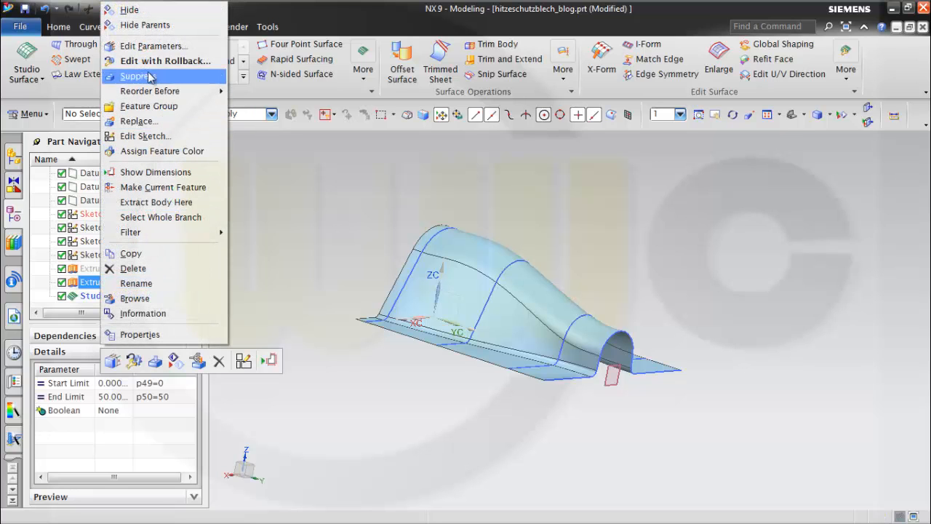
left_click(129, 10)
- Trim the Studio Surface sheet at the datum YZ plane with Trimmed Sheet, keeping the half on the positive X side
middle_click_drag(578, 177, 662, 281)
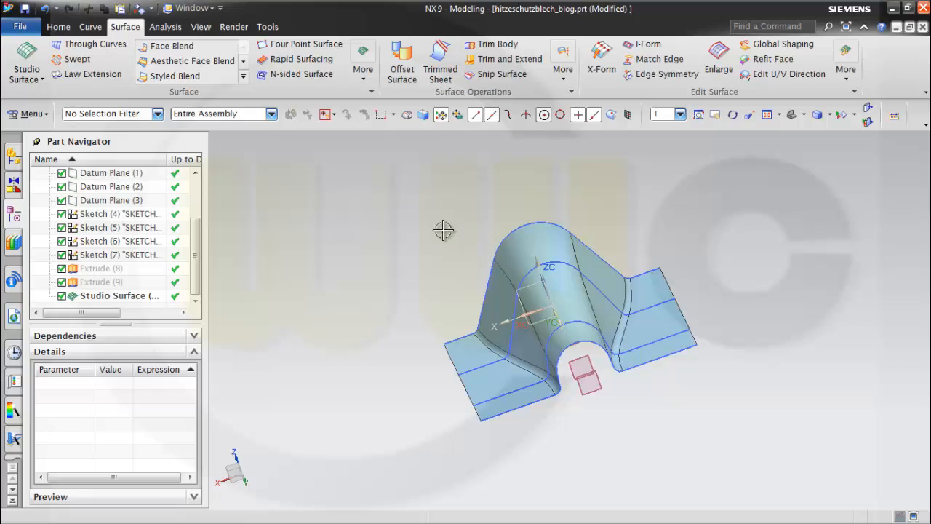
middle_click_drag(443, 230, 792, 288)
scroll(625, 234, "up", 1)
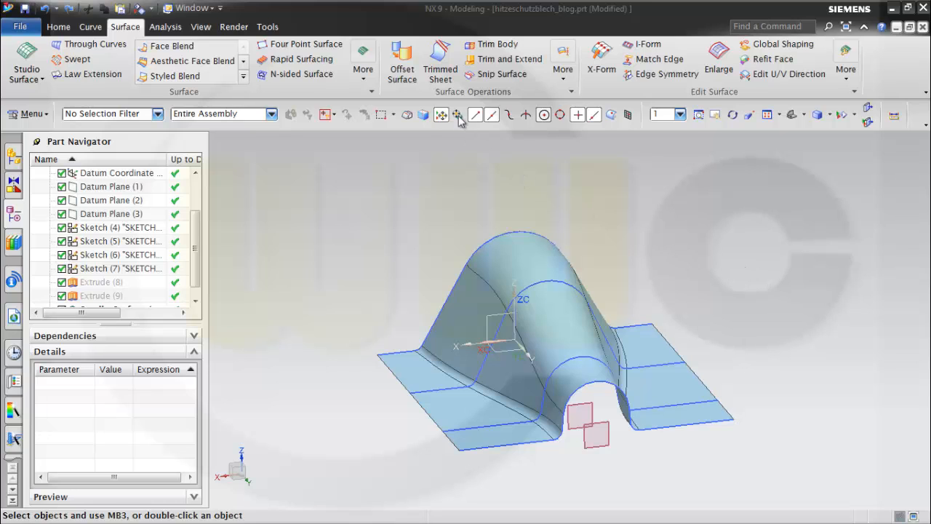
left_click(441, 65)
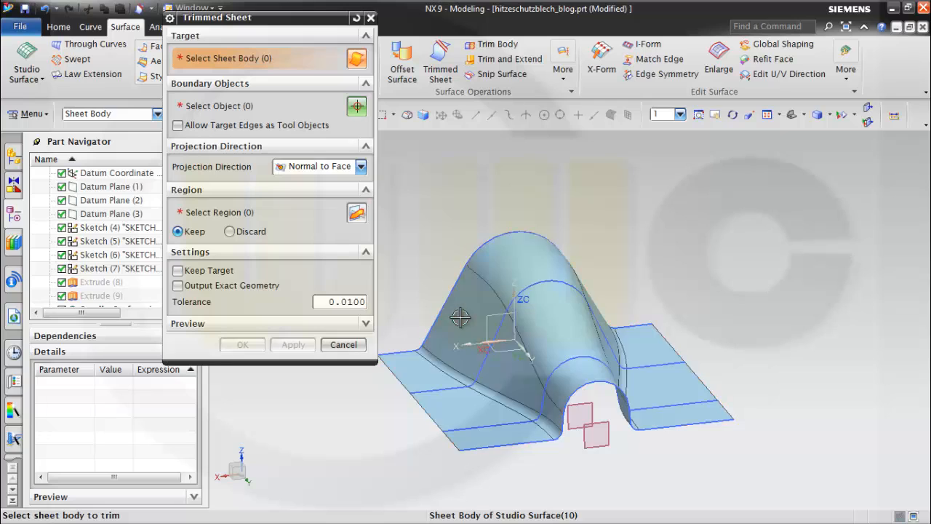
left_click(459, 317)
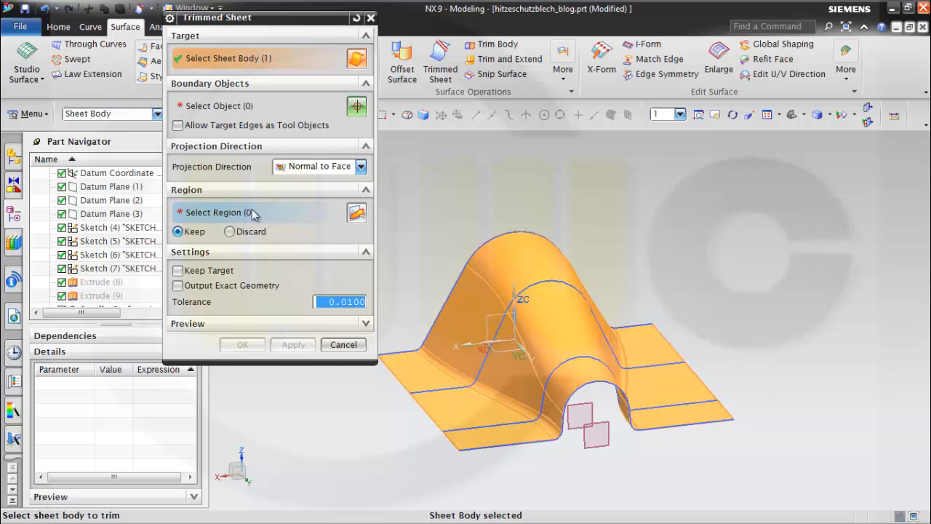
left_click(355, 213)
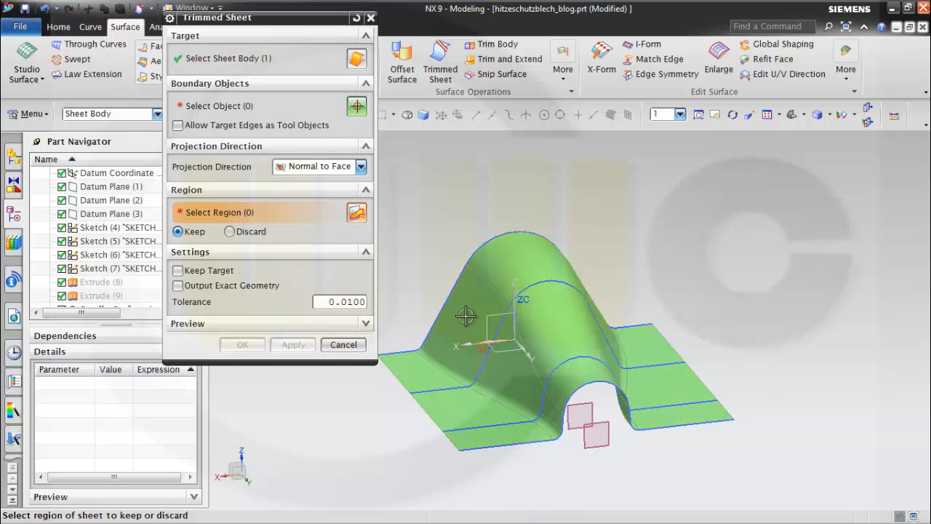
left_click(211, 107)
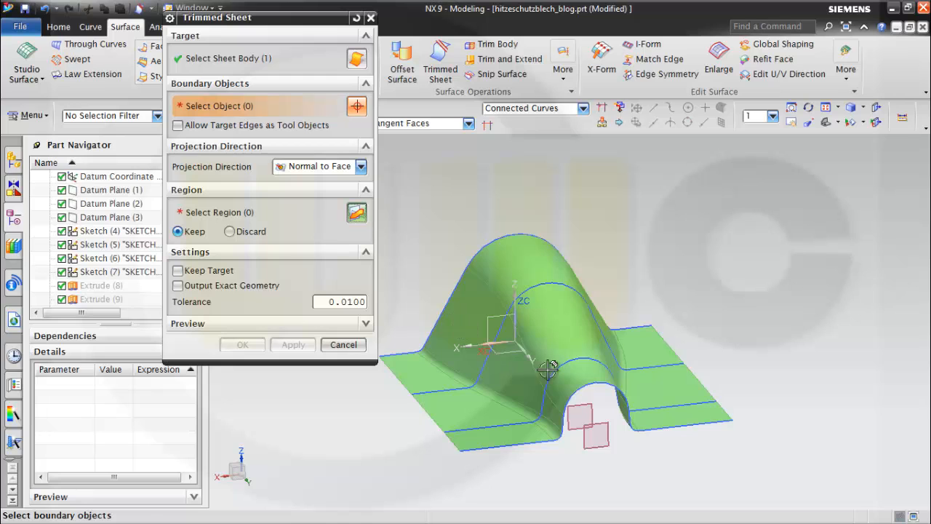
middle_click_drag(547, 369, 526, 373)
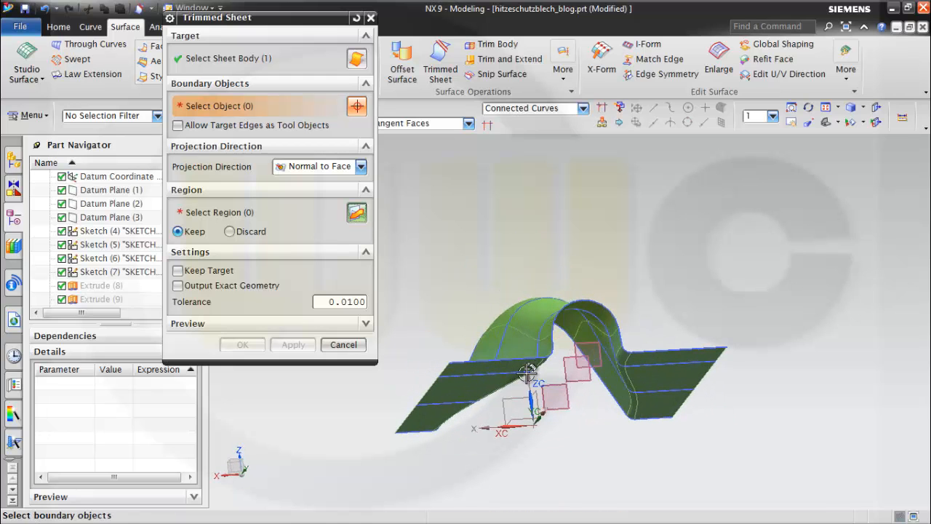
left_click(542, 403)
middle_click_drag(551, 254, 609, 255)
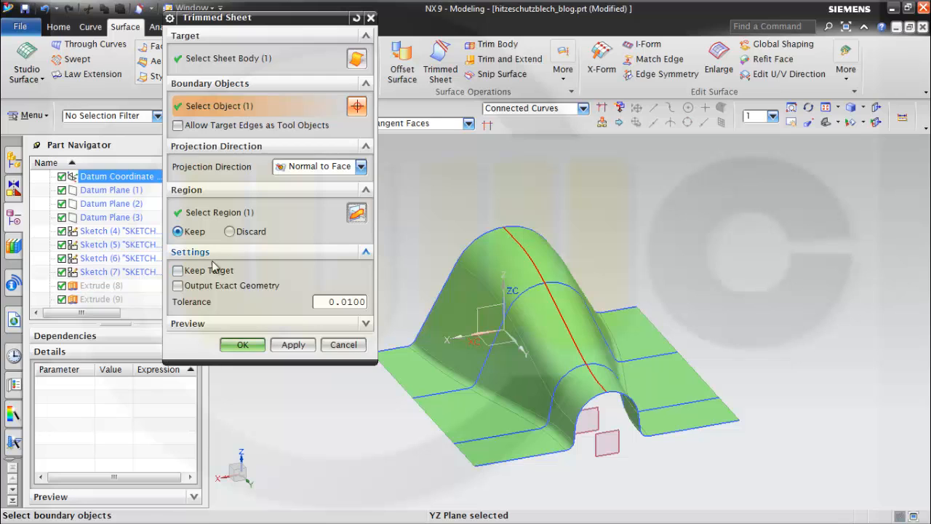
left_click(255, 346)
- Hide the four section sketches, Sketch (4) to Sketch (7)
middle_click_drag(632, 301, 661, 294)
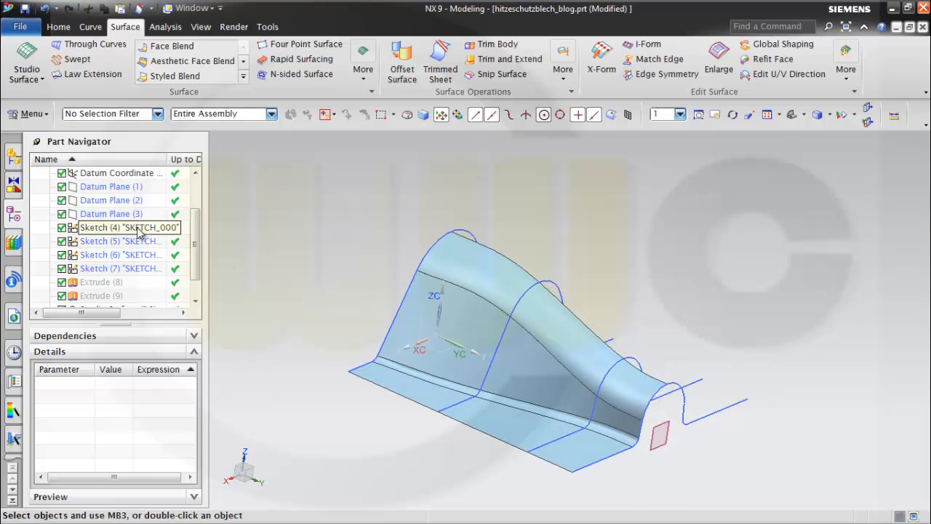
left_click(113, 227)
left_click(138, 270, "shift")
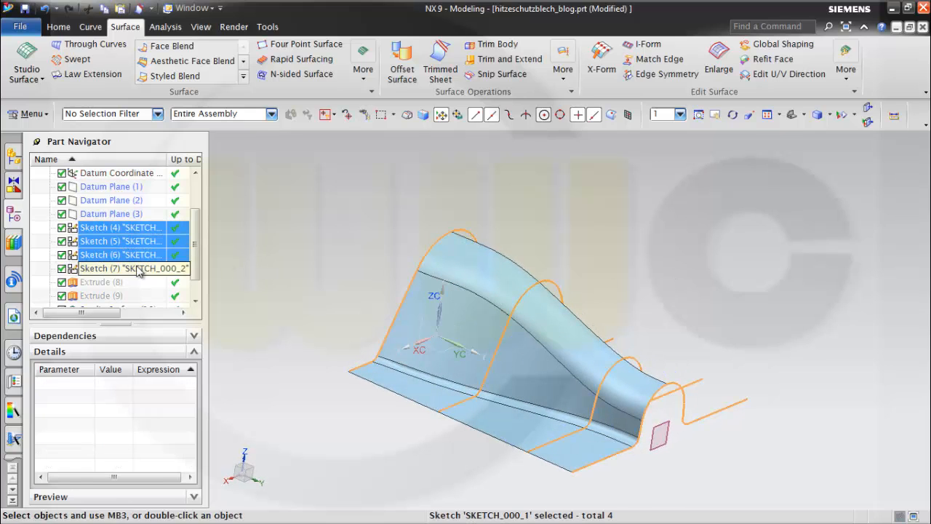
right_click(138, 269)
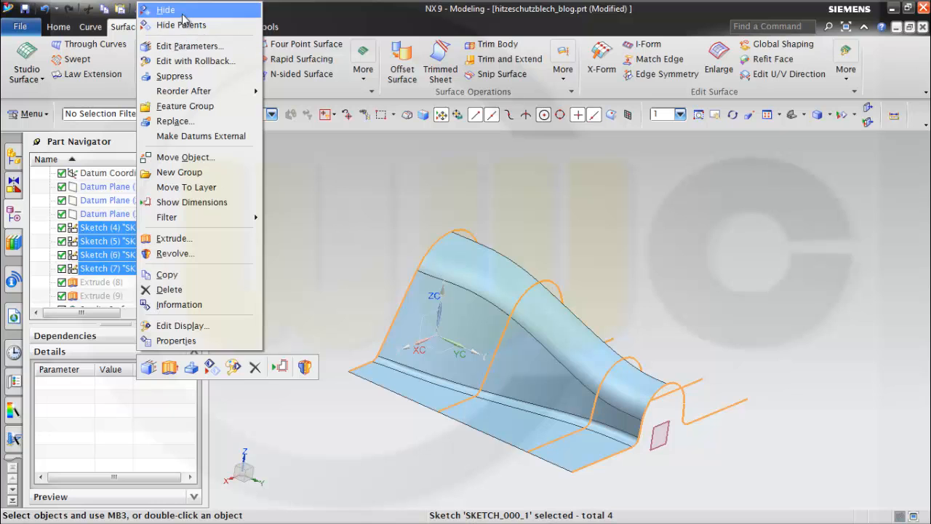
left_click(174, 11)
- Create a sketch on the YZ plane of the datum coordinate system
mouse_move(606, 282)
middle_mouse_down()
mouse_move(584, 268)
mouse_move(626, 276)
mouse_move(652, 304)
mouse_move(642, 290)
mouse_move(636, 301)
mouse_move(608, 264)
mouse_move(633, 295)
mouse_move(618, 270)
middle_mouse_up()
left_click(58, 27)
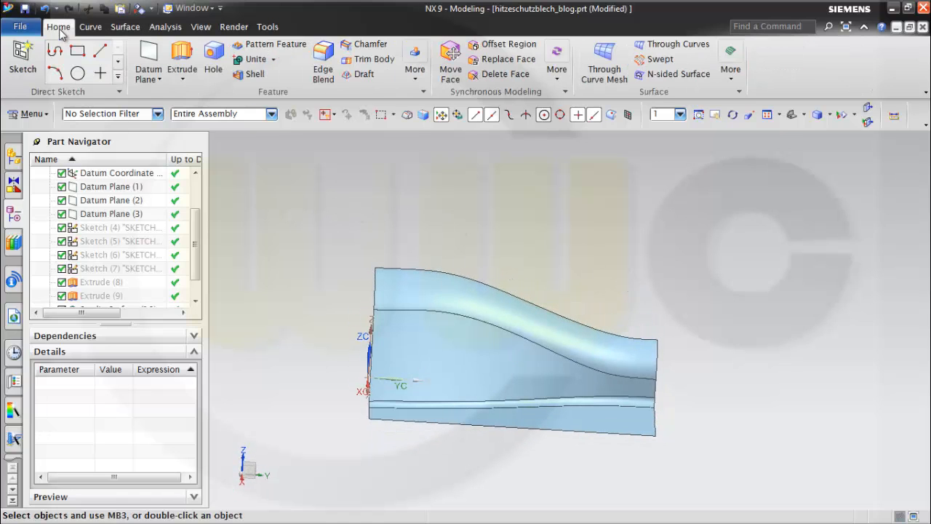
left_click(22, 58)
middle_click_drag(307, 340, 326, 337)
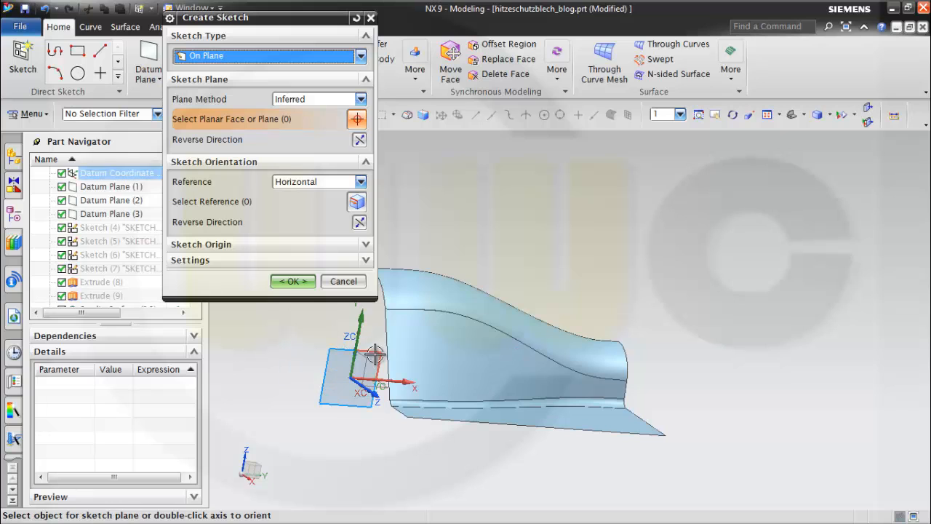
left_click(370, 357)
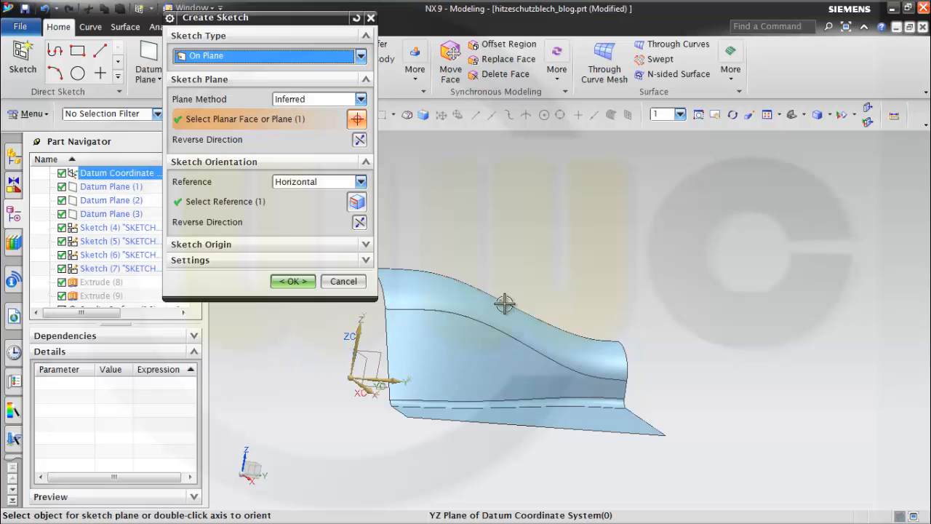
left_click(292, 282)
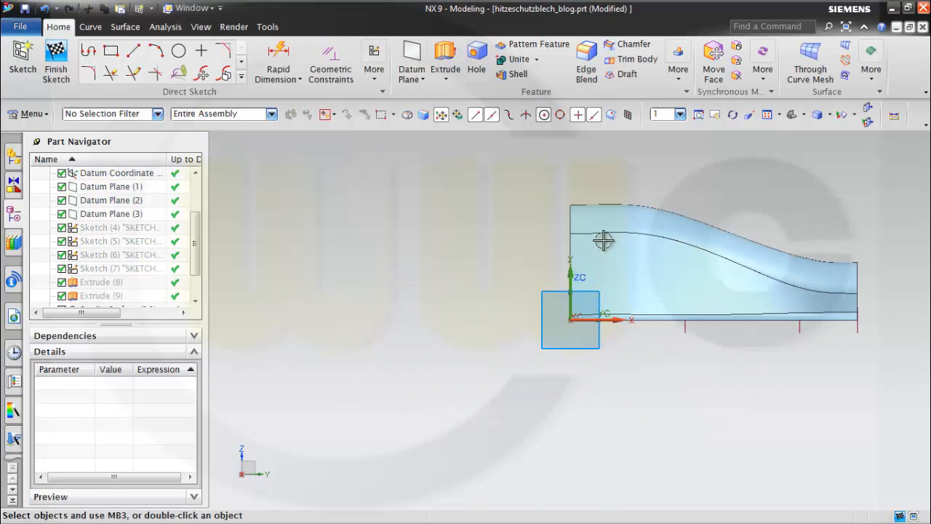
- Sketch an open profile across the sheet: a horizontal line about 350 mm long, two opposing arcs, and a lower horizontal line past the far edge
mouse_move(730, 202)
middle_mouse_down("shift")
mouse_move(690, 223)
mouse_move(549, 256)
middle_mouse_up("shift")
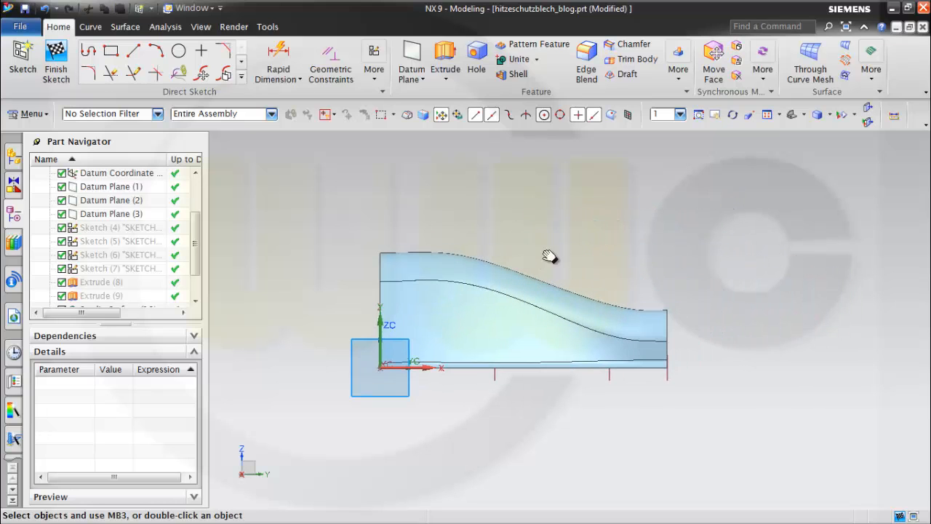
left_click(88, 52)
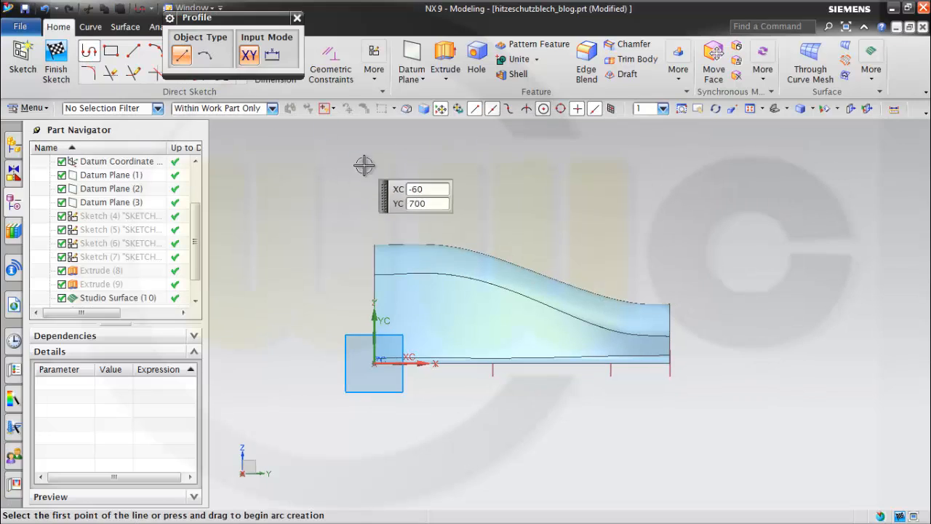
left_click(374, 301)
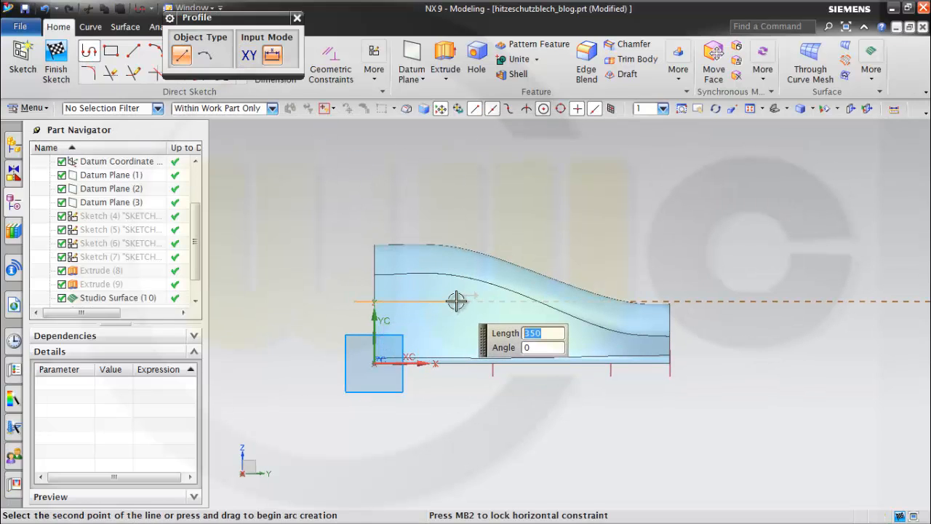
left_click(457, 301)
left_click(205, 56)
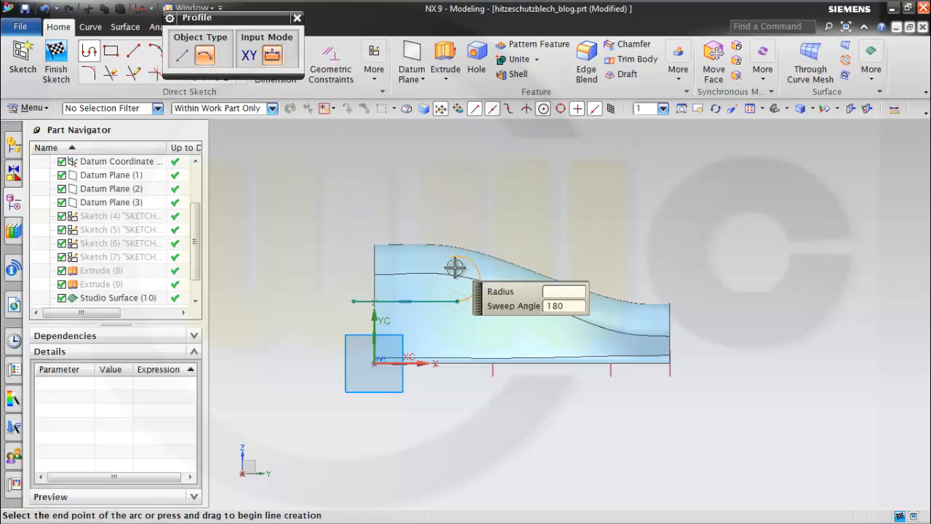
left_click(488, 316)
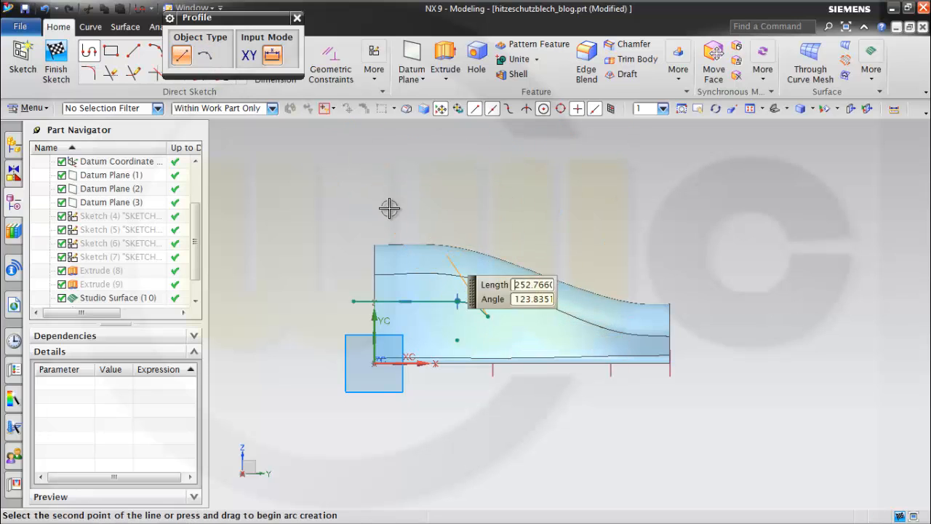
left_click(206, 56)
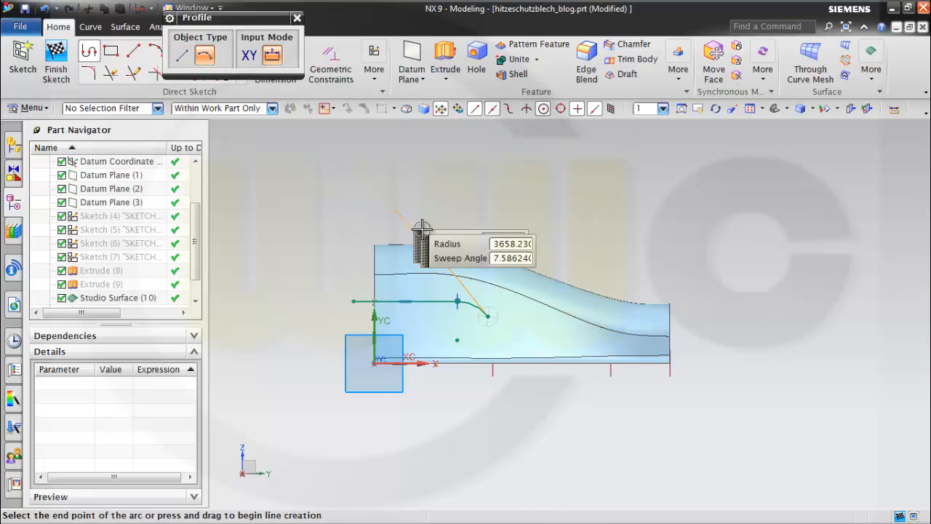
left_click(536, 330)
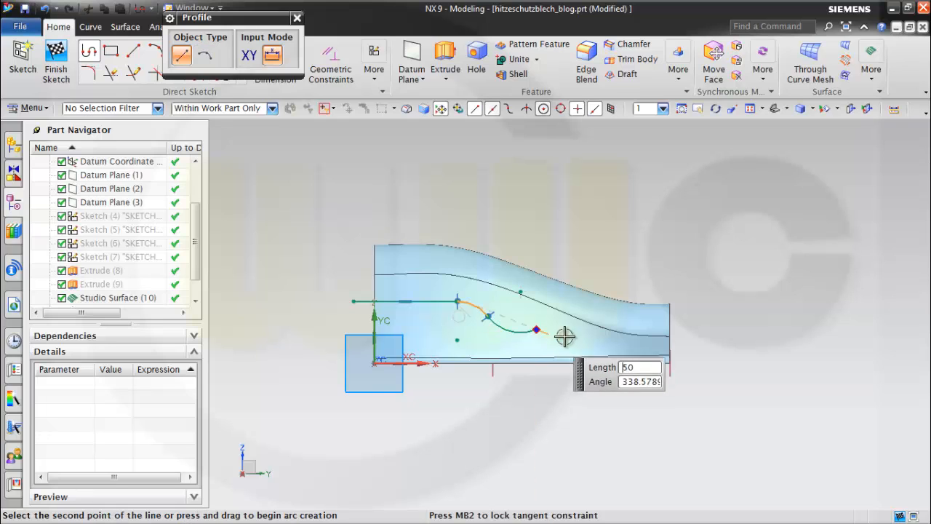
left_click(691, 330)
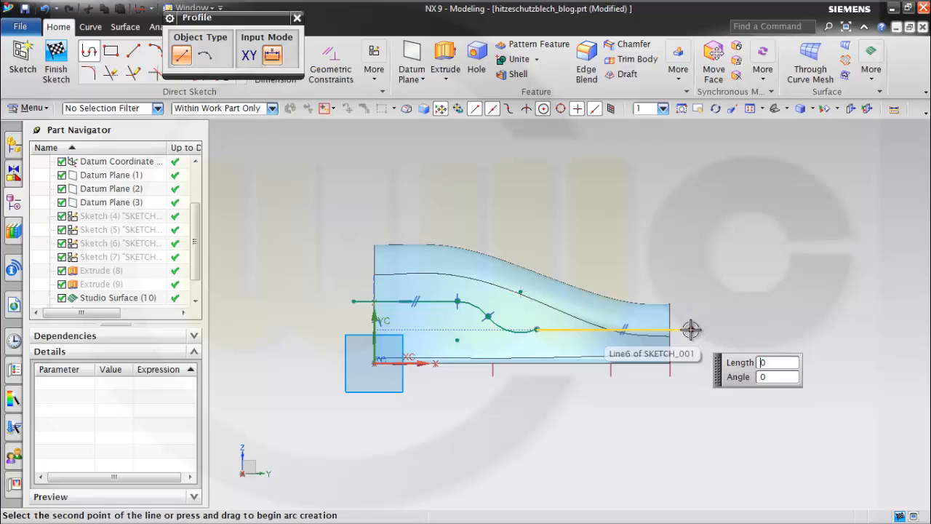
key("Escape")
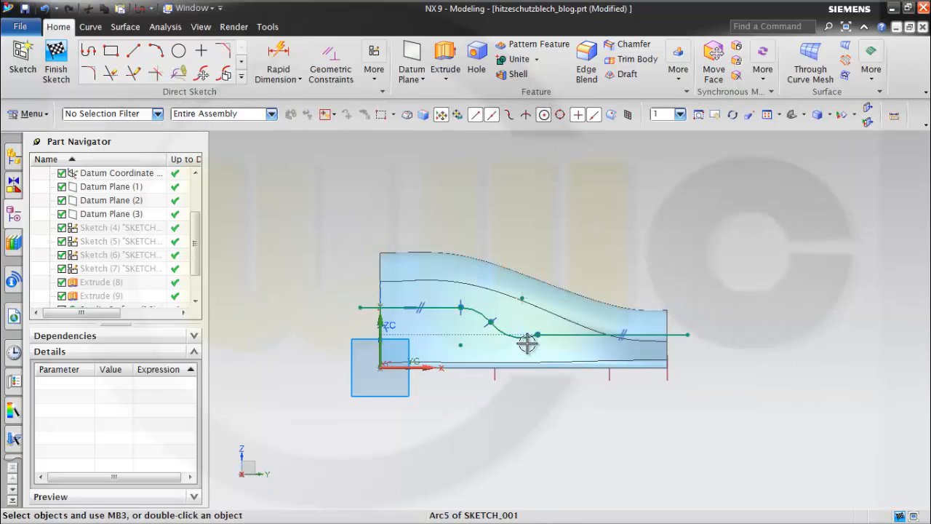
- Make the second arc tangent to the lower horizontal line
left_click(528, 343)
left_click(557, 337)
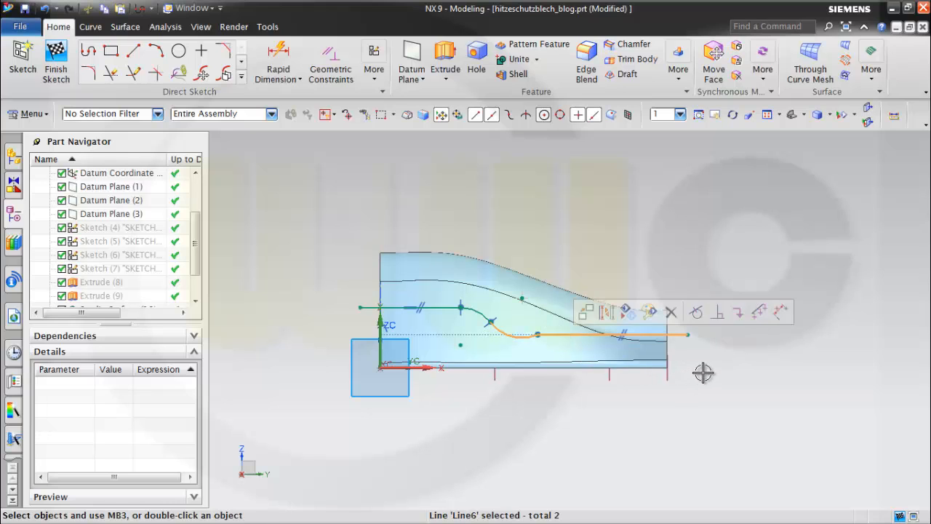
left_click(696, 312)
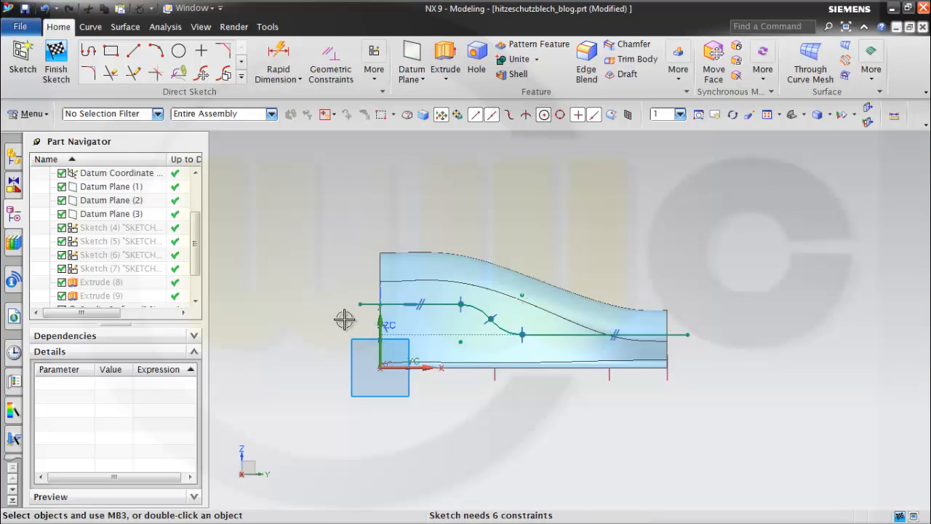
middle_click_drag(345, 317, 365, 356)
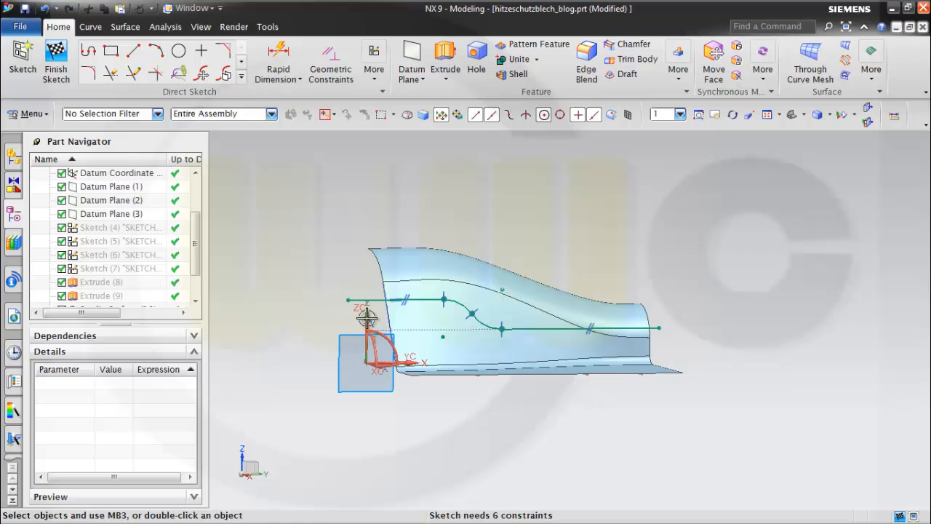
left_click(366, 319)
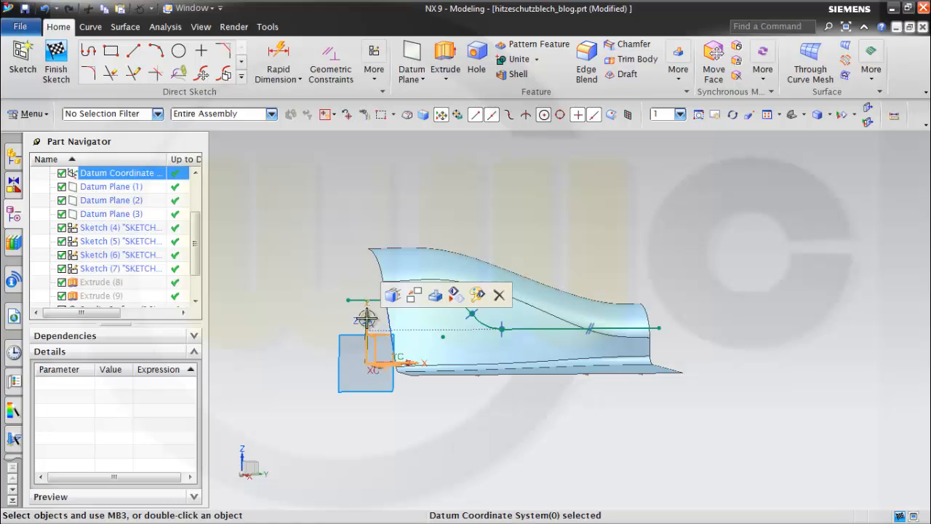
key("Escape")
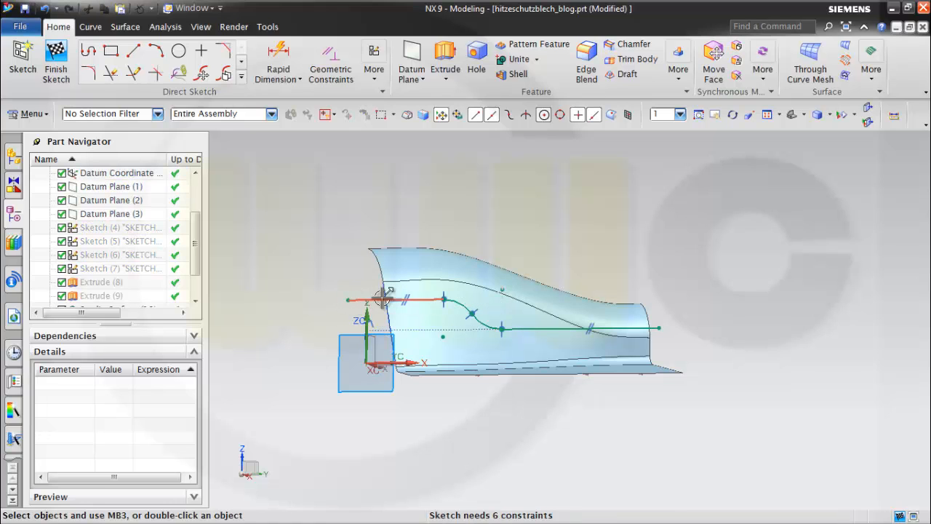
right_click(413, 230)
left_click(485, 226)
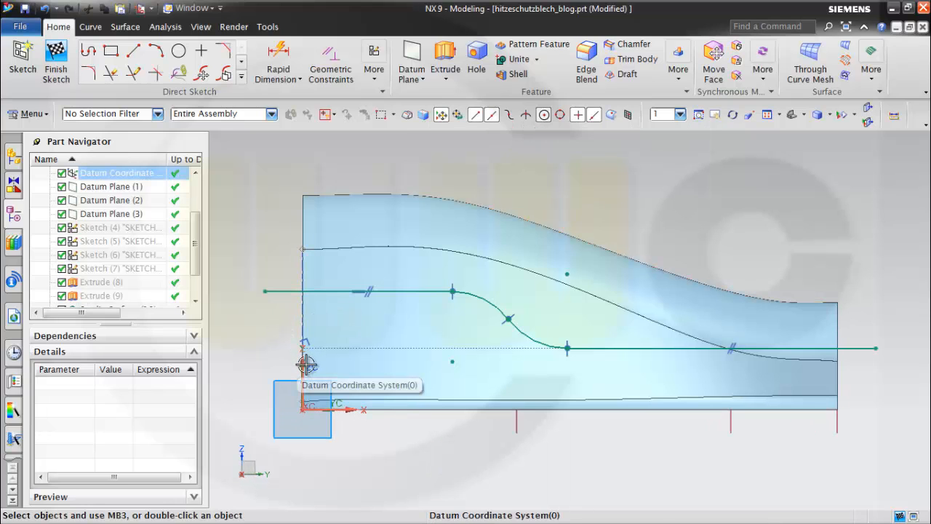
- Constrain the start point of the upper horizontal line to lie on the sketch's vertical axis
left_click(304, 366)
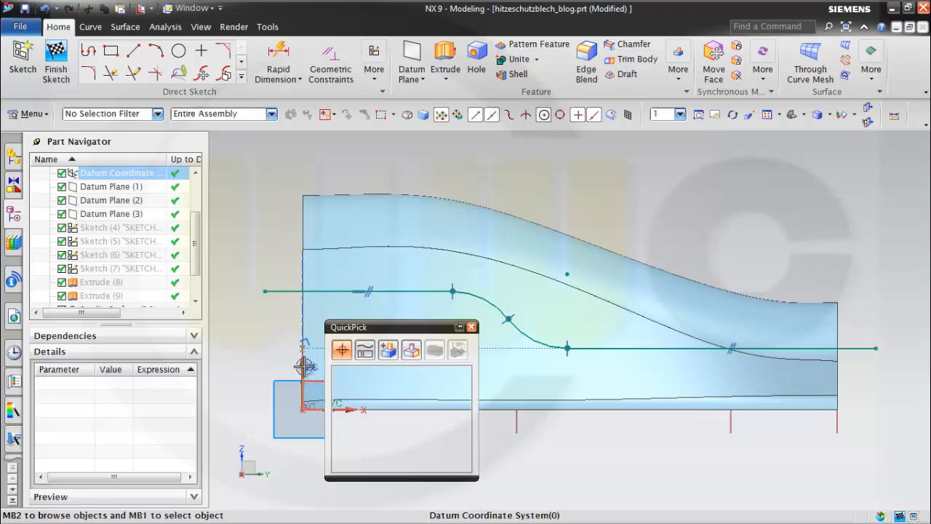
left_click(375, 391)
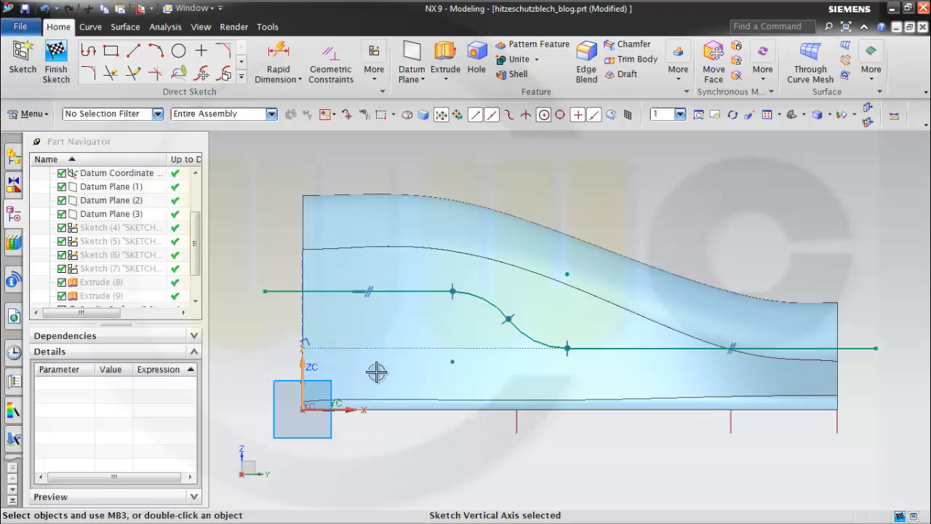
left_click_drag(265, 293, 300, 269)
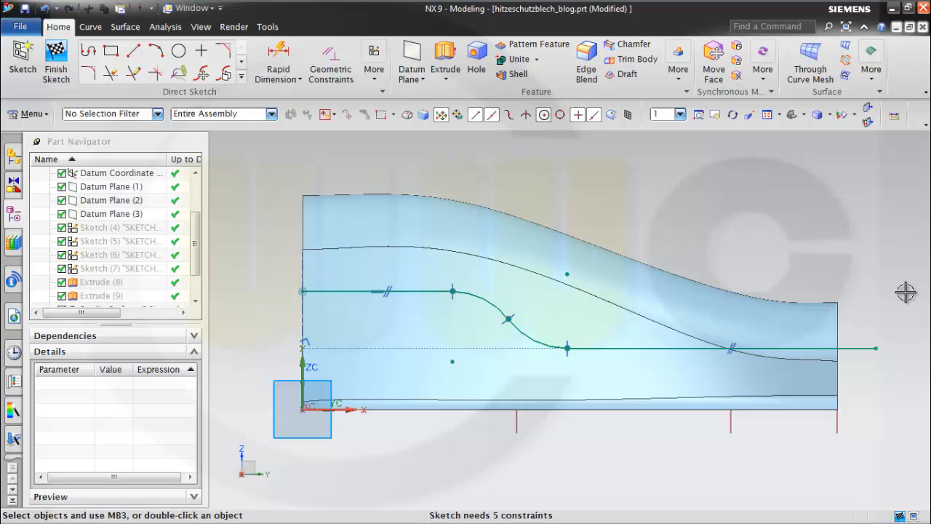
- Constrain the end point of the lower horizontal line to lie on Datum Plane (3)
left_click(837, 426)
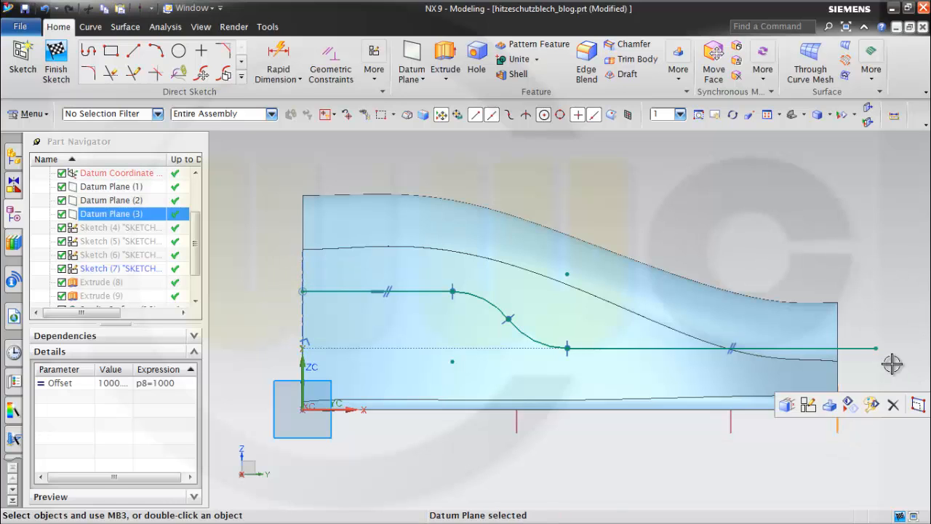
left_click(875, 349)
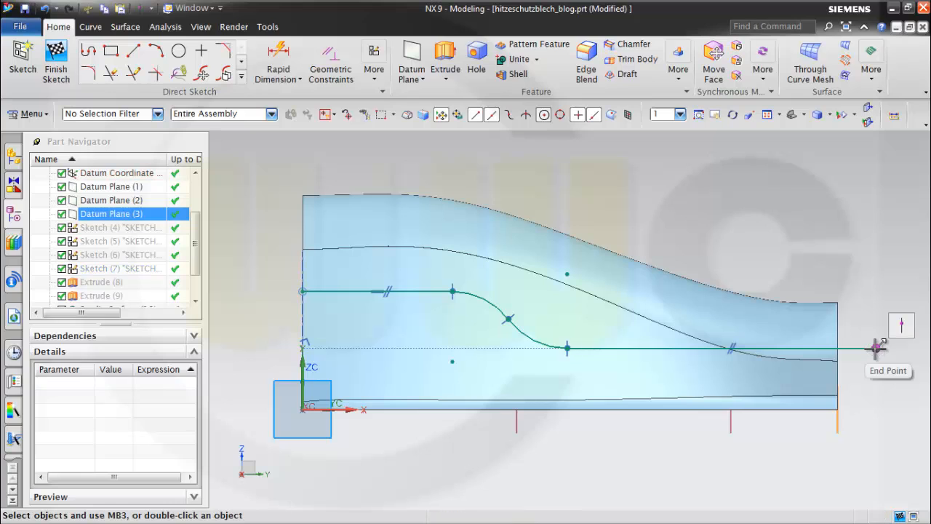
left_click(903, 327)
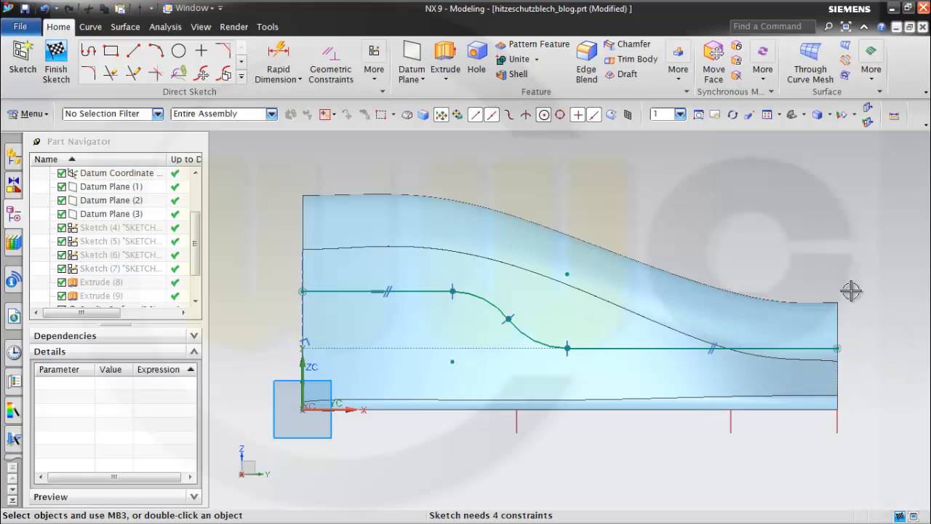
- Dimension the heights of the upper and lower horizontal lines above the sketch's horizontal axis with Rapid Dimension
left_click(278, 52)
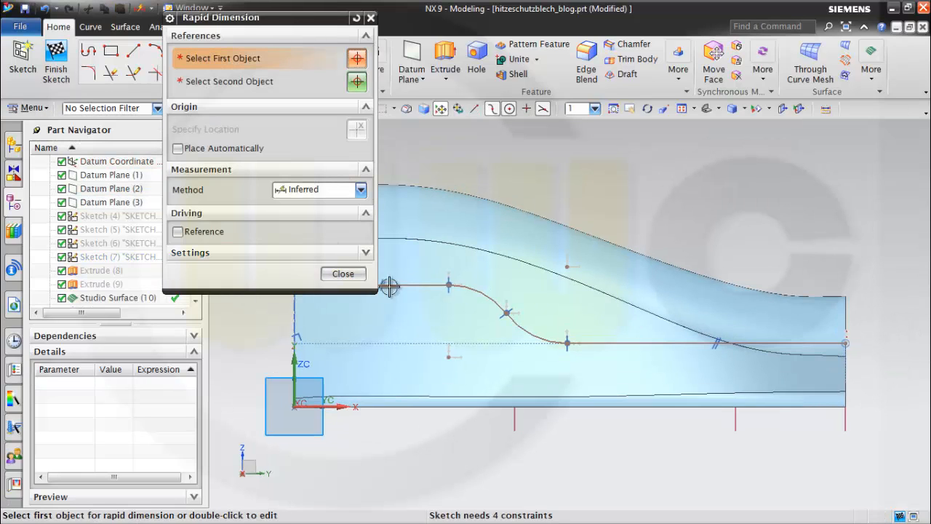
left_click(295, 395)
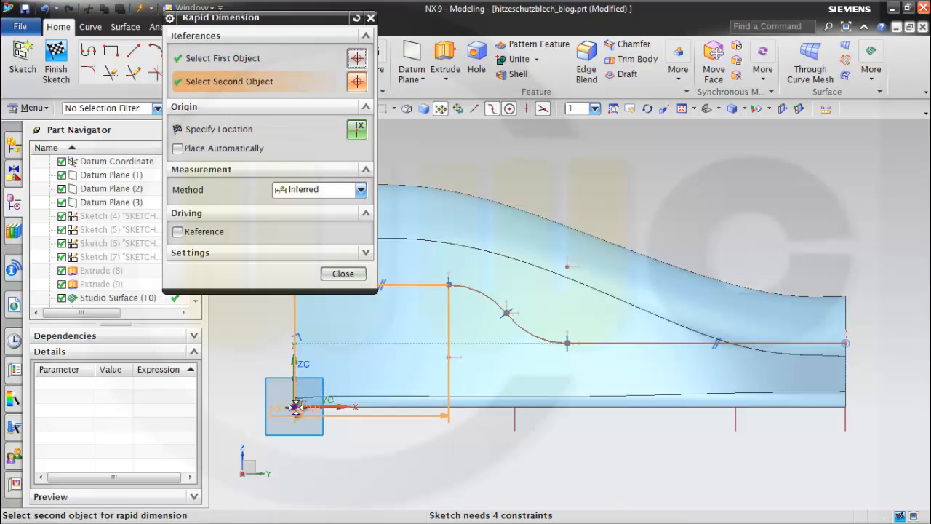
left_click(293, 406)
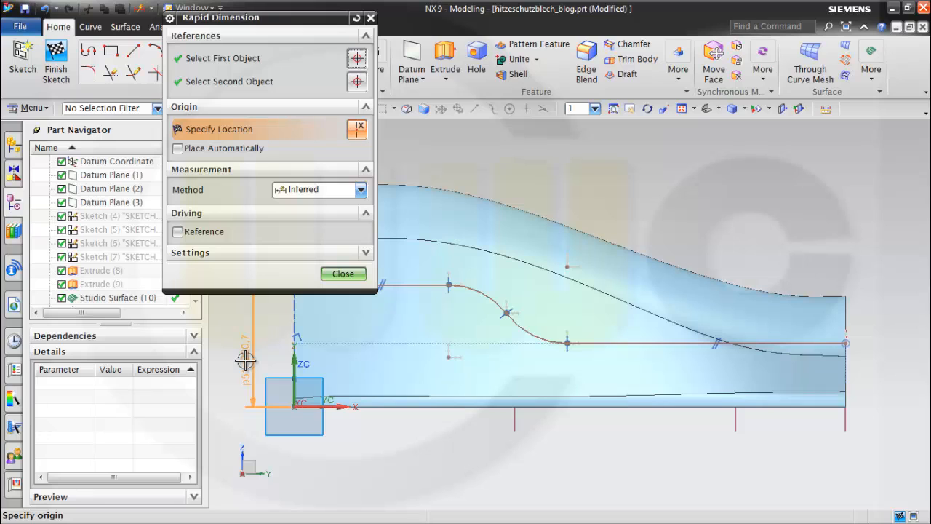
left_click(236, 357)
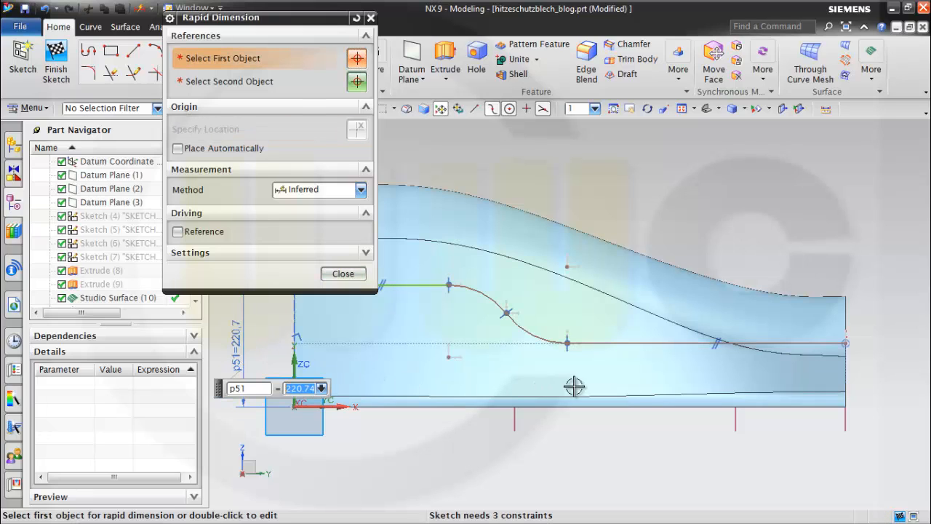
left_click(817, 344)
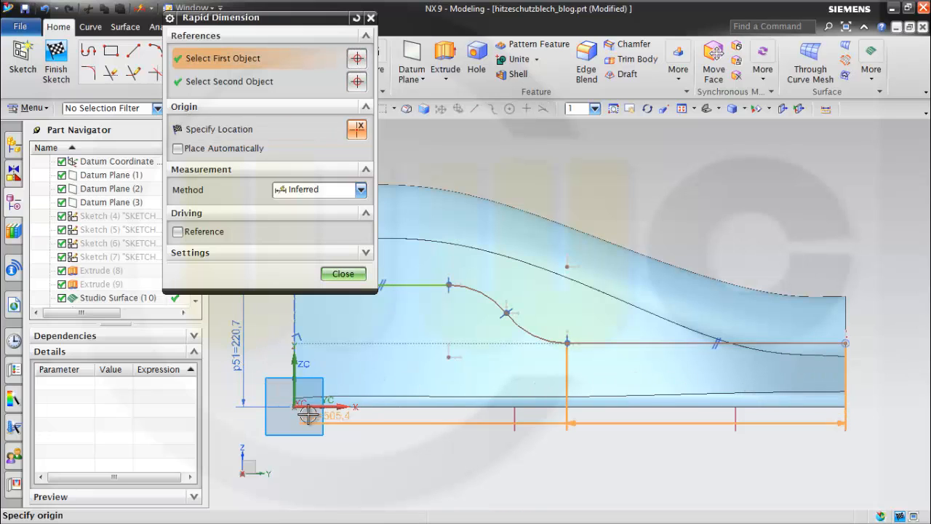
left_click(290, 406)
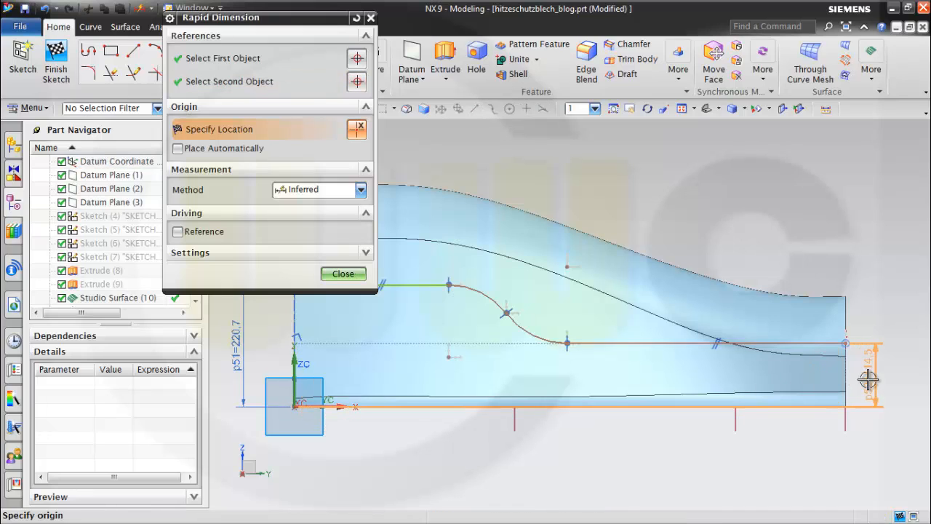
left_click(723, 441)
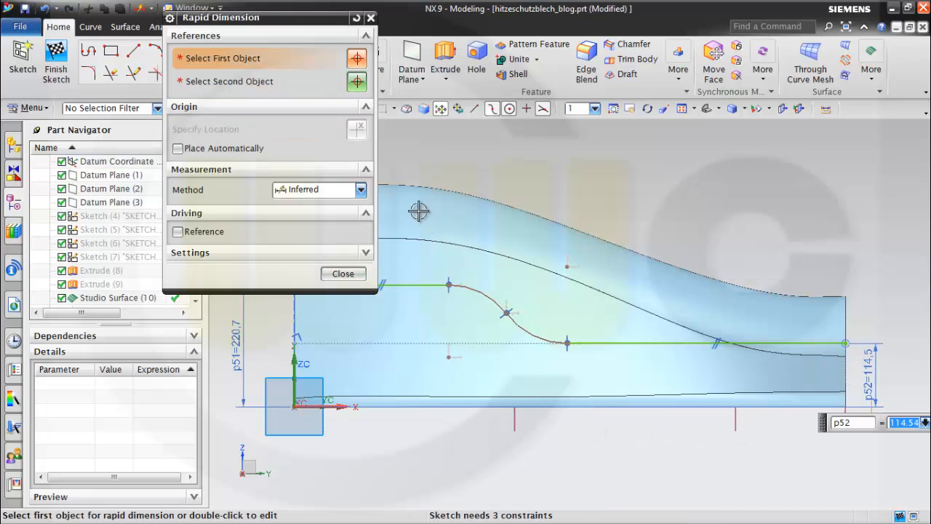
left_click(343, 273)
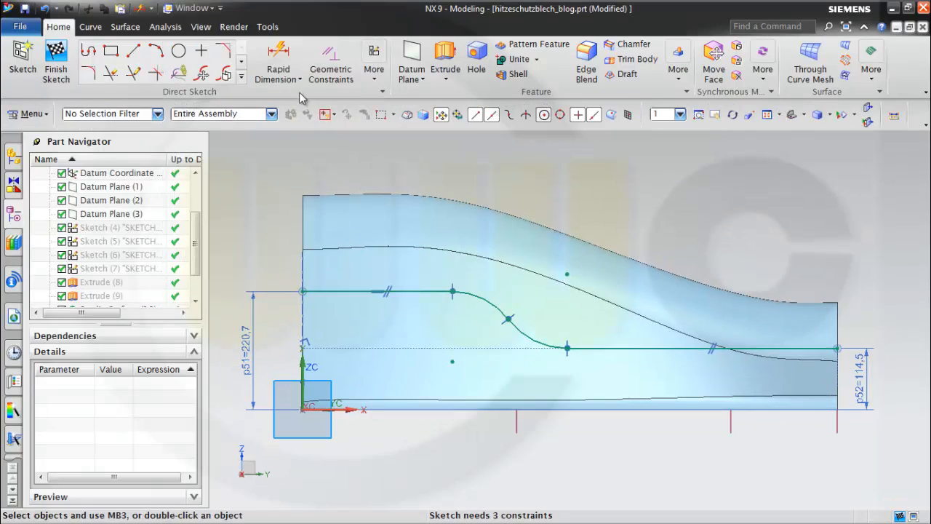
- Add Radial Dimensions to both arcs of the stepped profile
left_click(298, 80)
left_click(287, 124)
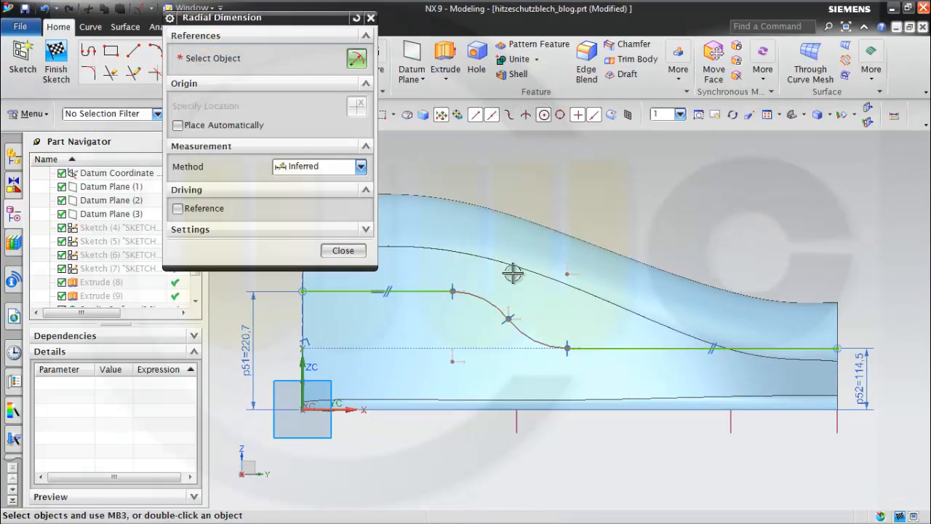
left_click(496, 285)
left_click(539, 334)
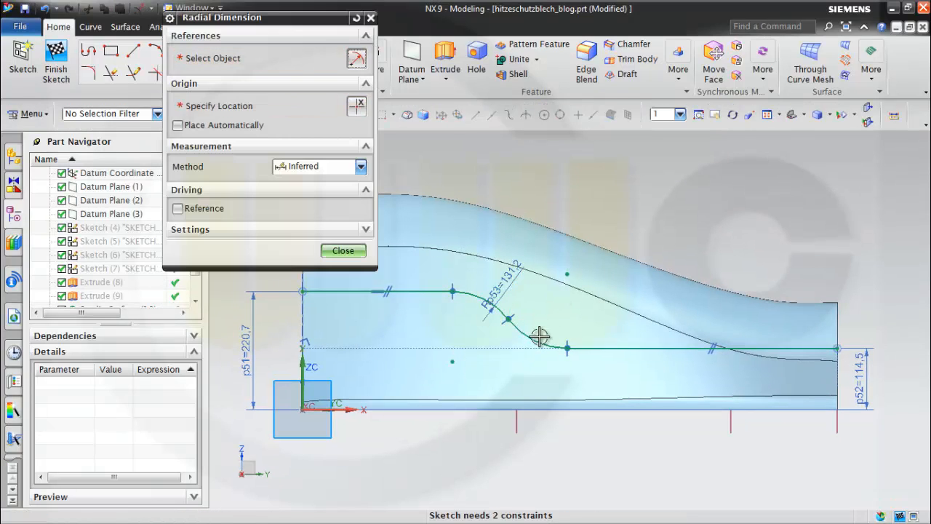
left_click(549, 331)
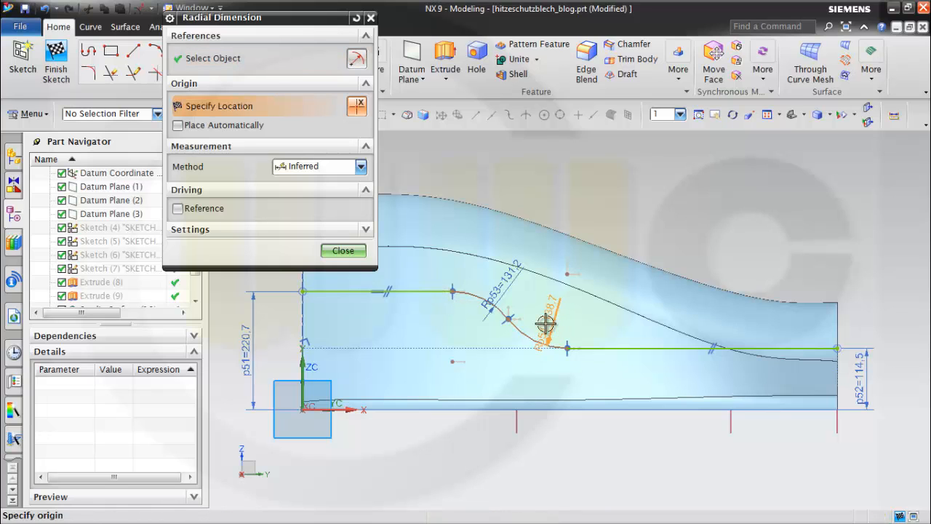
left_click(549, 322)
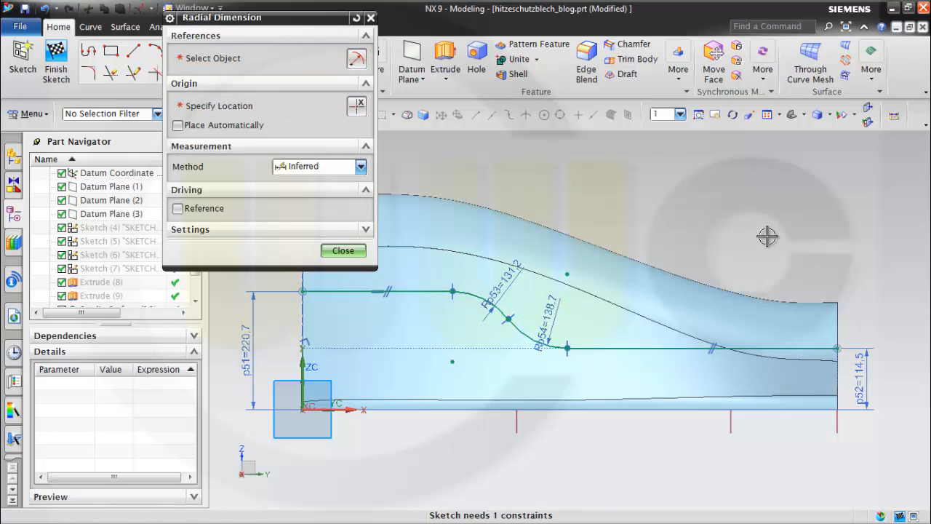
left_click(344, 253)
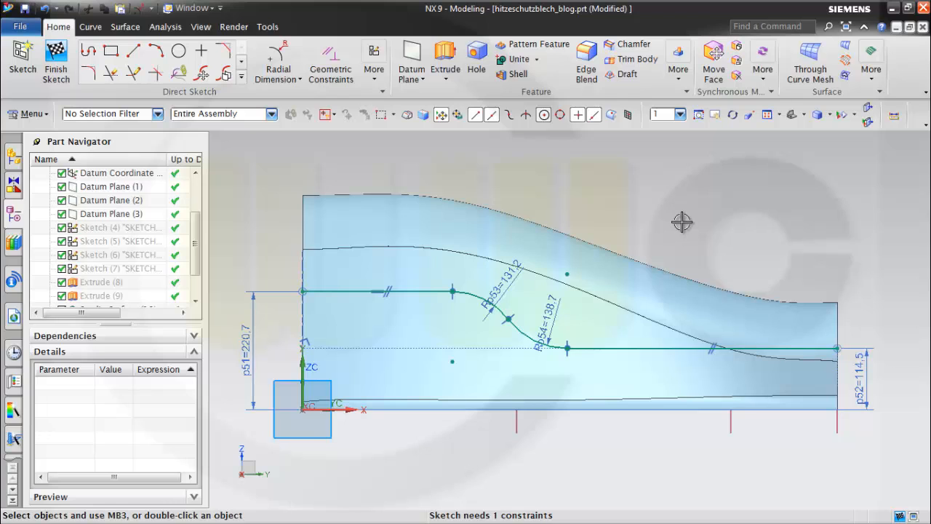
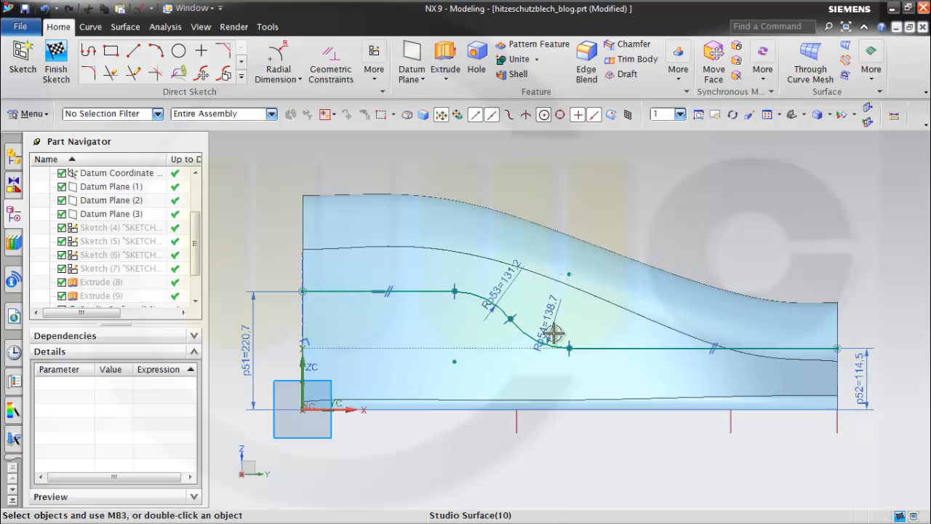
- Dimension the horizontal length of the lower line, between its arc end and its outer end, with Rapid Dimension
left_click(297, 80)
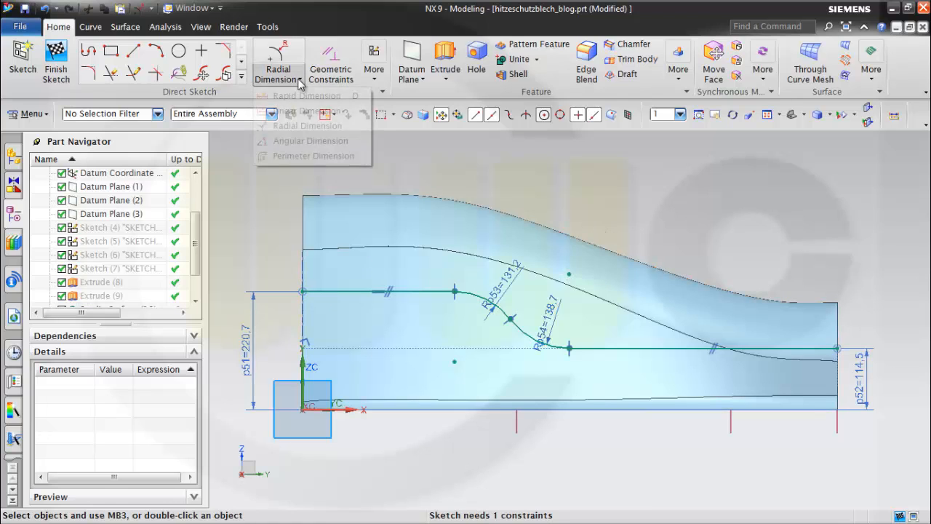
left_click(295, 95)
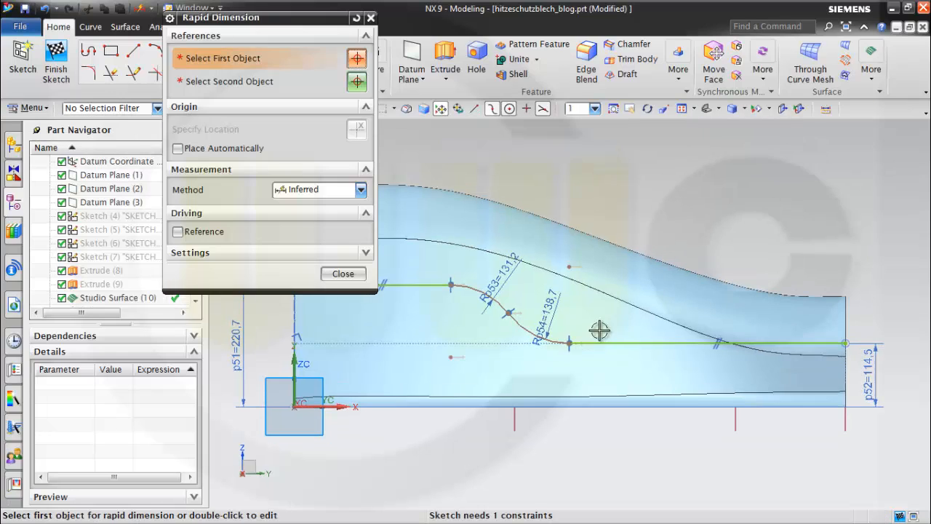
left_click(569, 346)
left_click(569, 347)
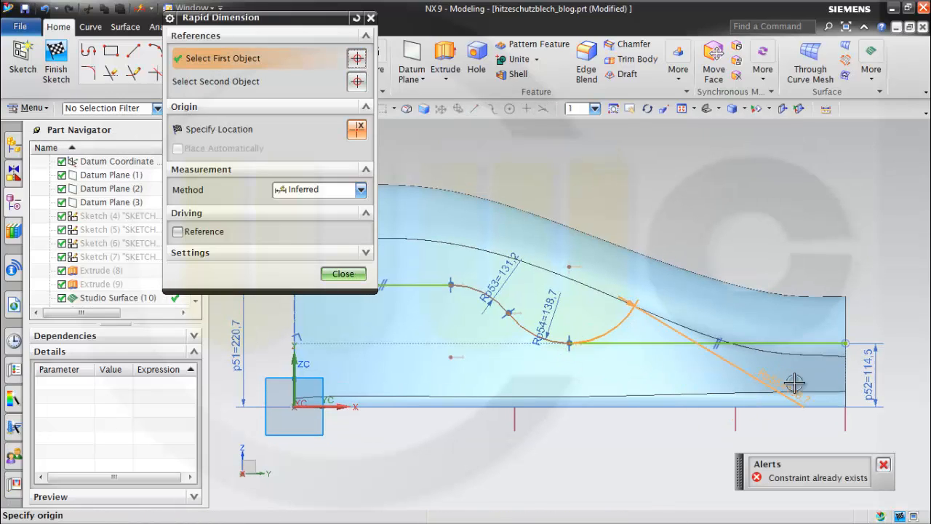
left_click(844, 343)
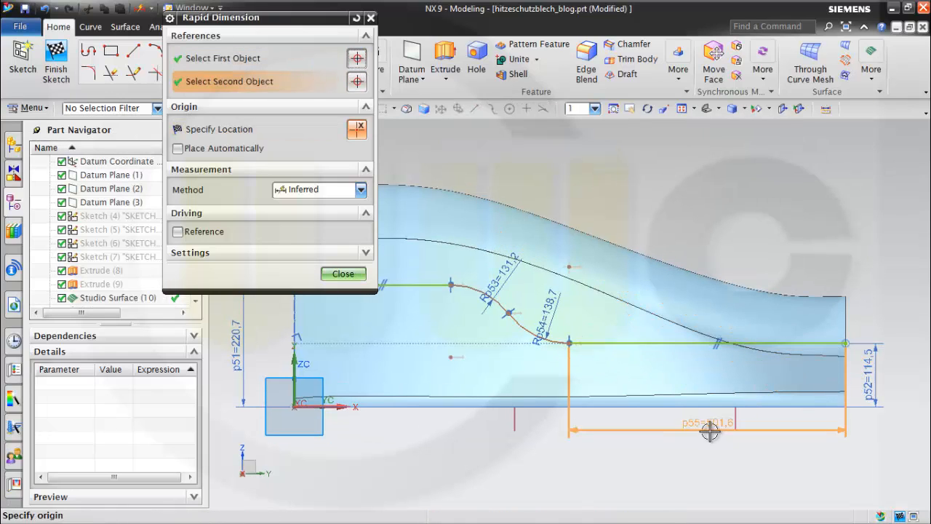
left_click(706, 443)
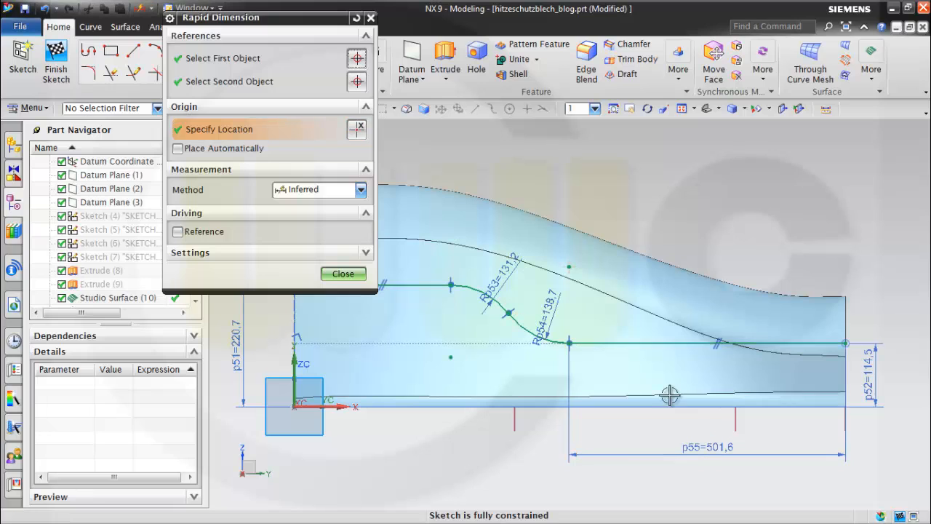
left_click(343, 273)
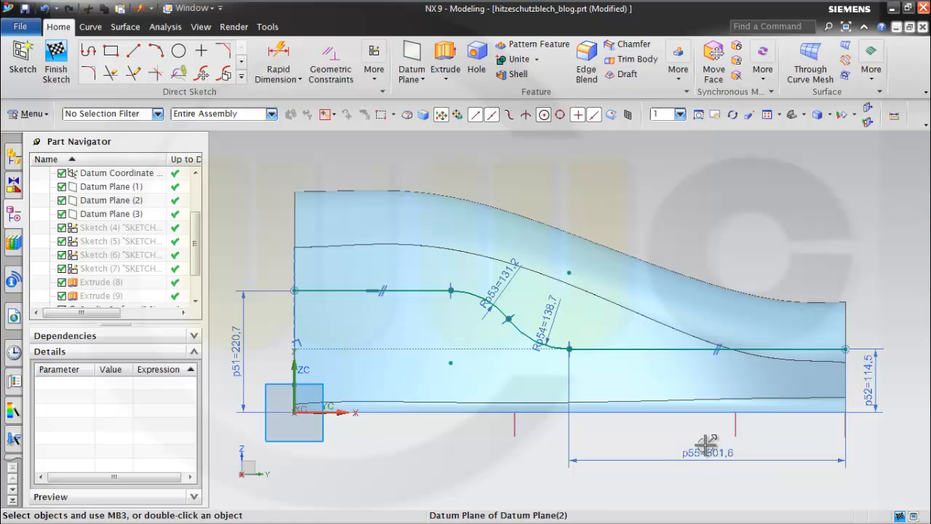
- Set the lower horizontal line's length to 40 mm
double_click(718, 453)
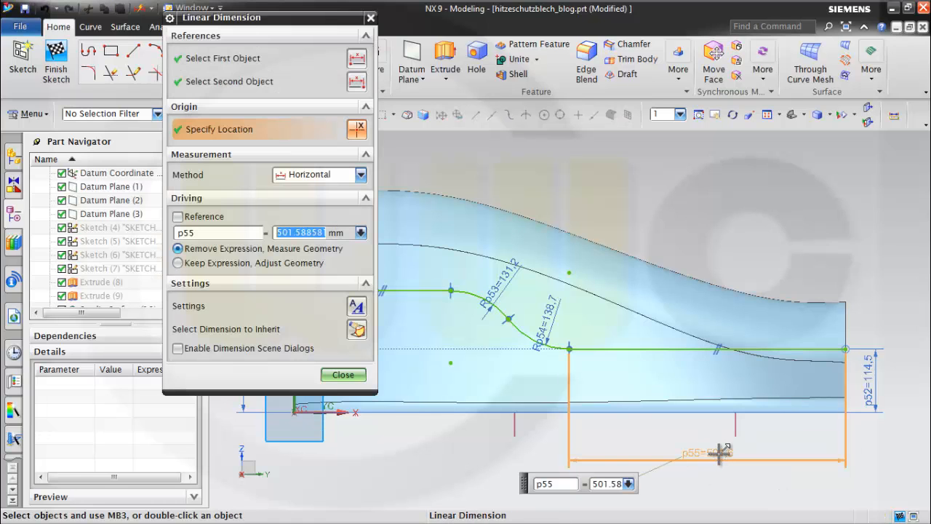
type("40")
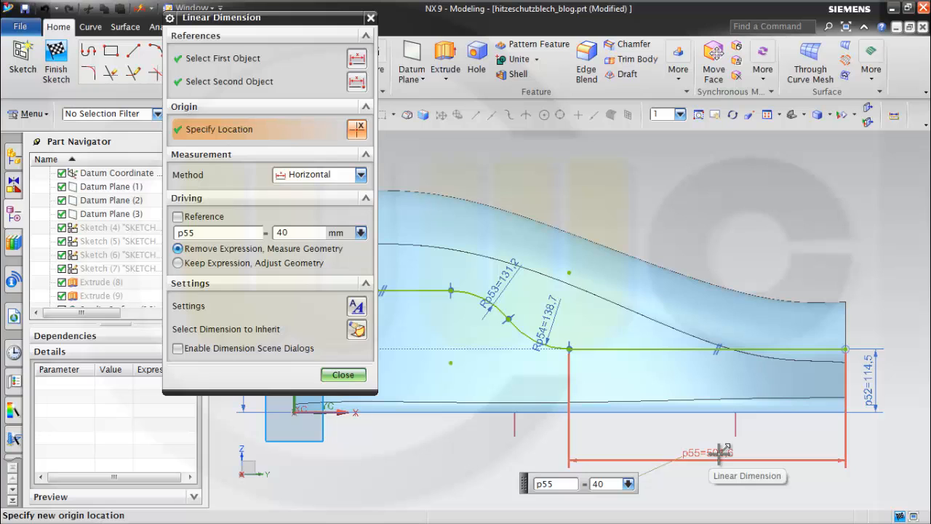
key("Return")
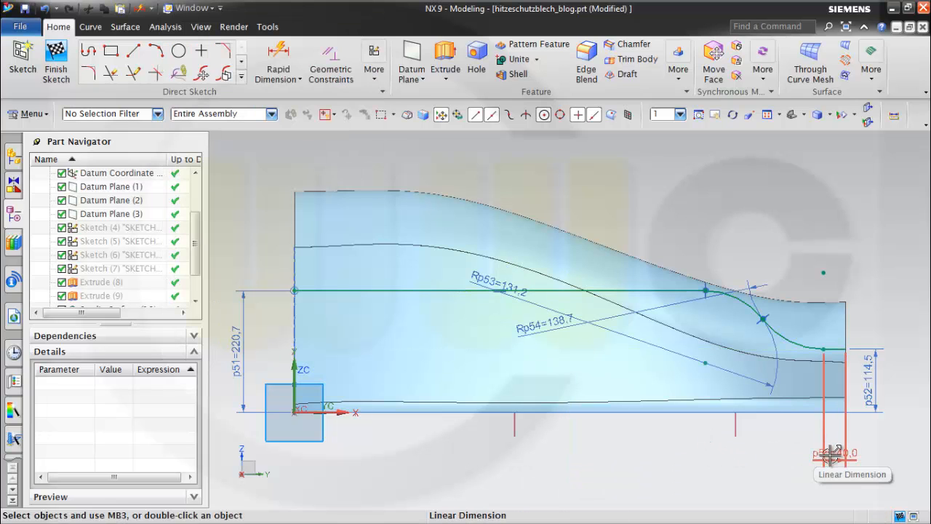
- Set the lower horizontal line's length to 400 mm and its height above the horizontal axis to 50 mm
double_click(831, 454)
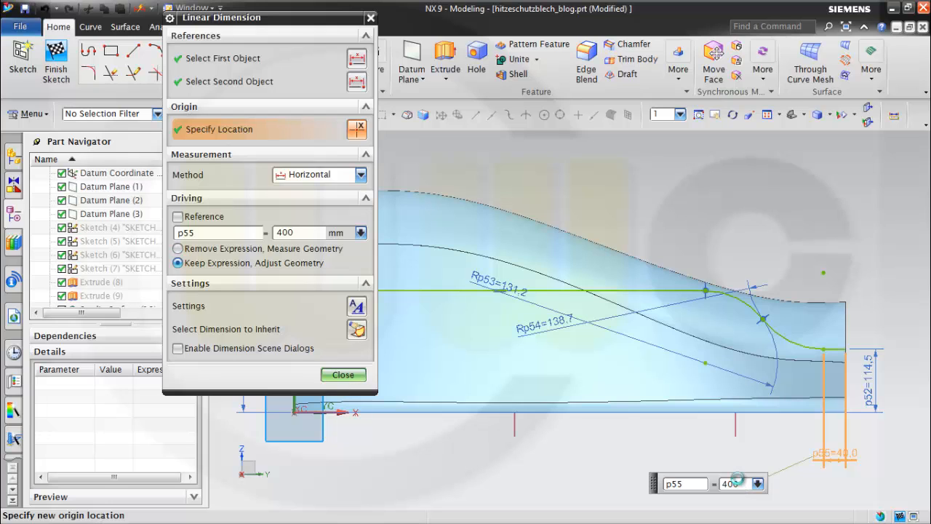
left_click(352, 380)
double_click(872, 392)
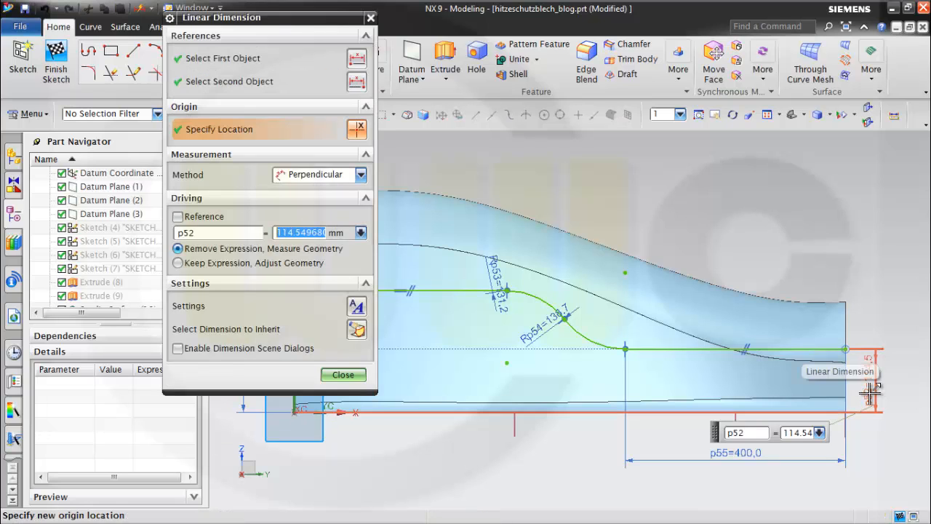
type("50")
key("Return")
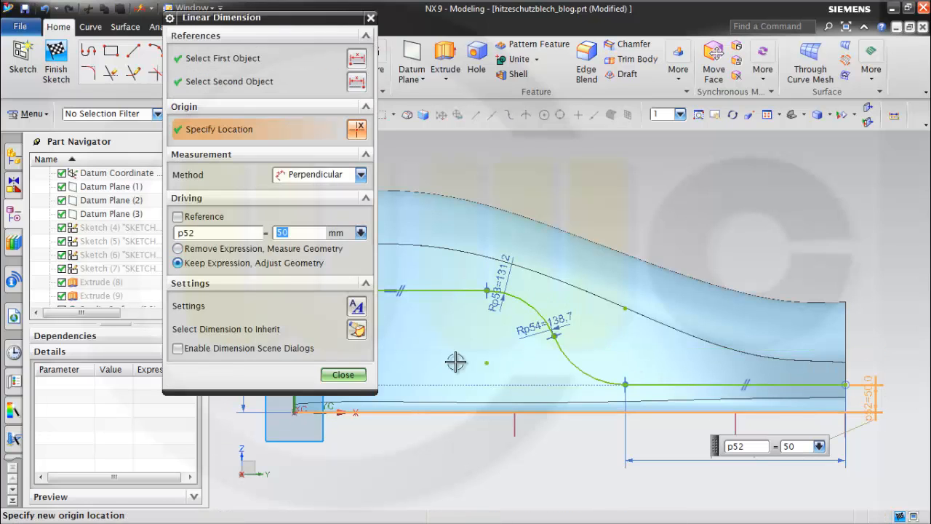
left_click(343, 375)
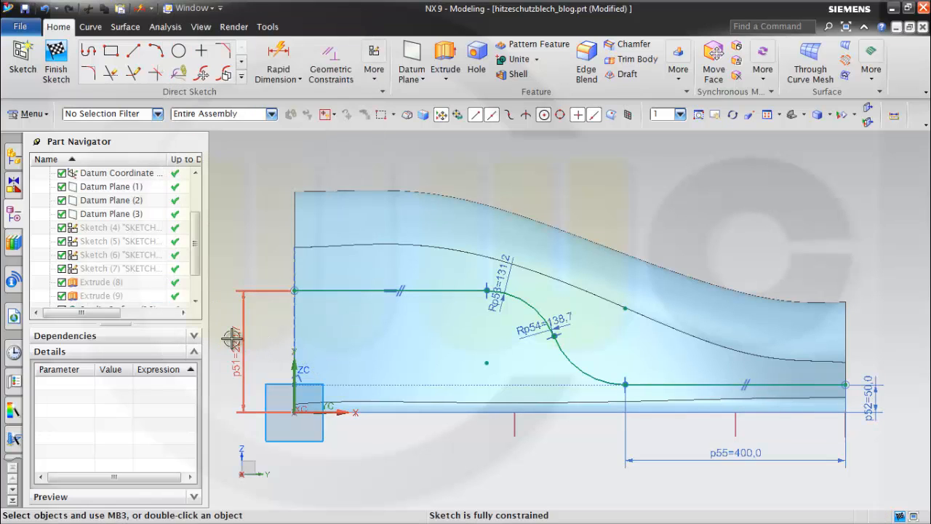
- Set the upper horizontal line's height above the horizontal axis to 100 mm
double_click(234, 342)
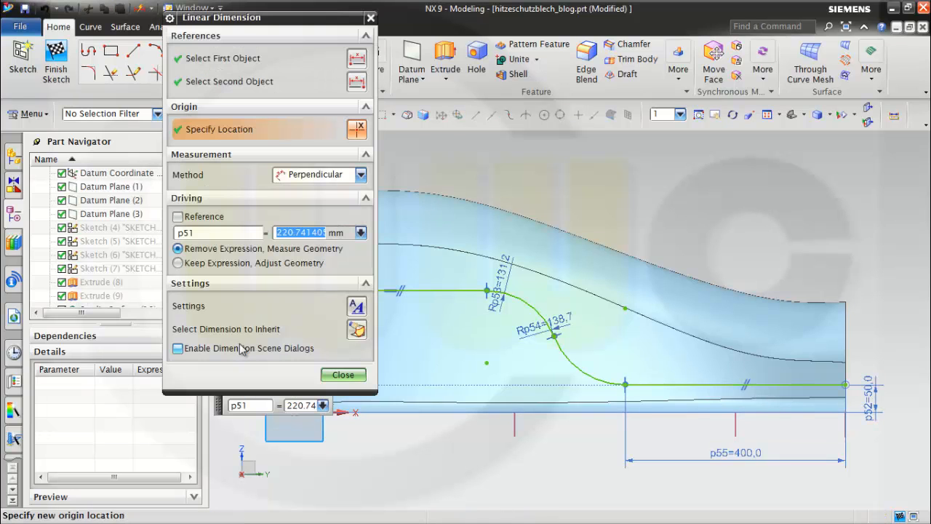
type("100")
key("Return")
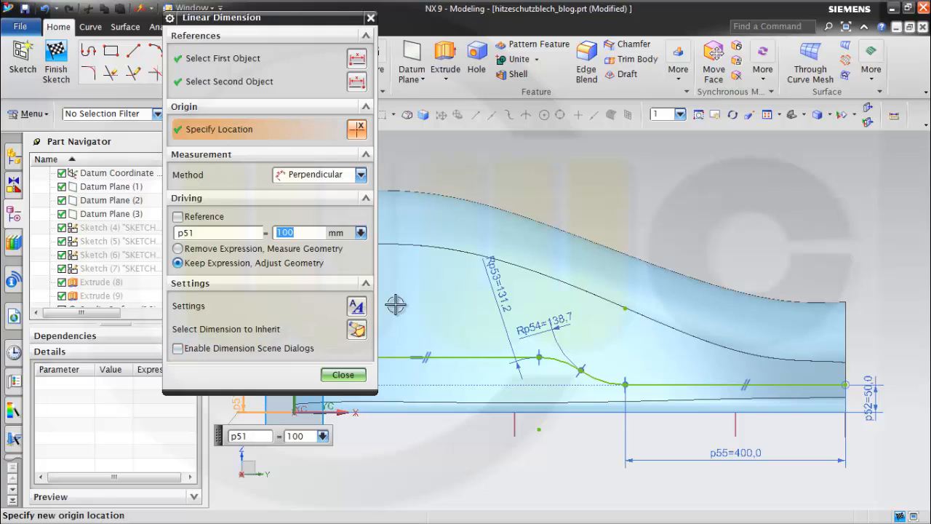
left_click(343, 375)
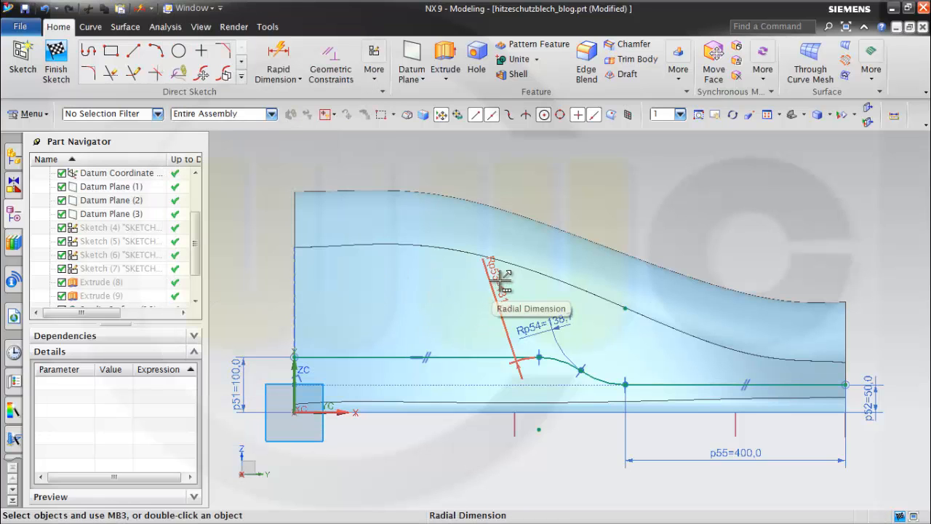
- Set the radii of both arcs to 200 mm and finish the sketch
left_click(501, 279)
double_click(501, 280)
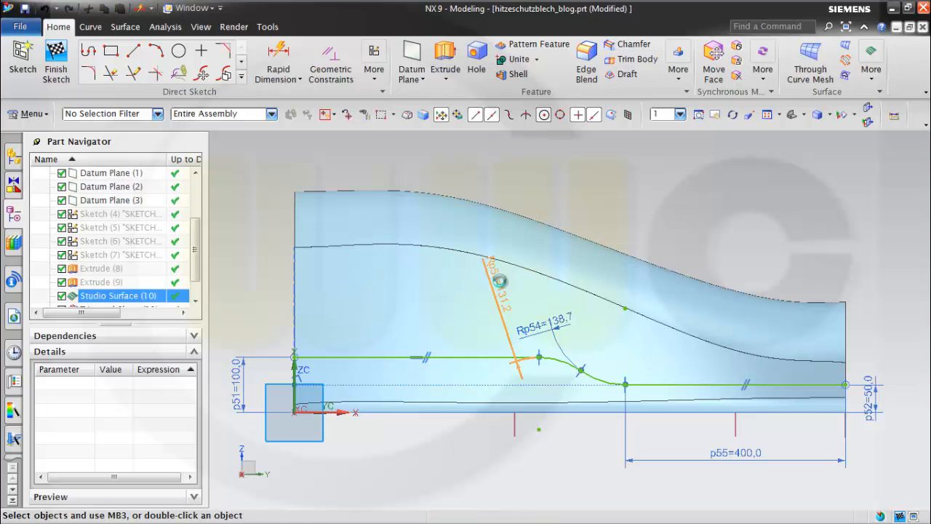
type("200")
key("Return")
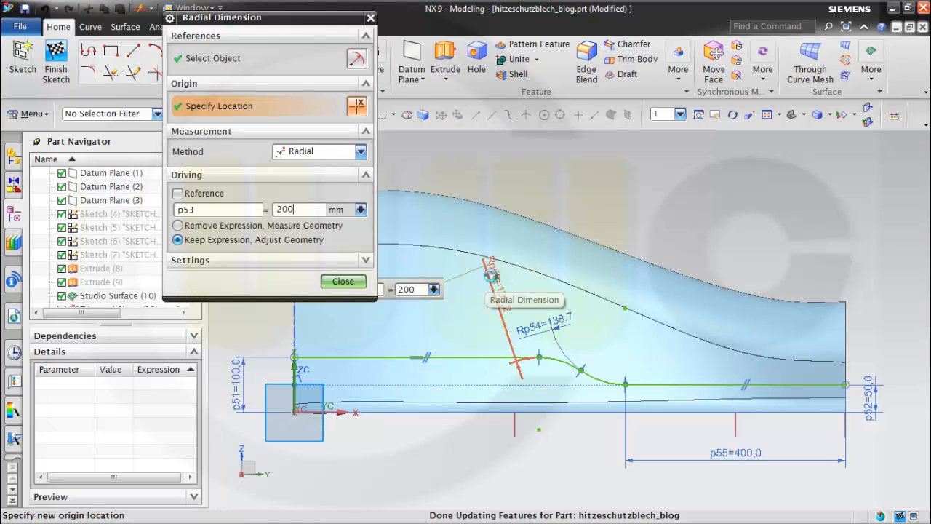
double_click(561, 322)
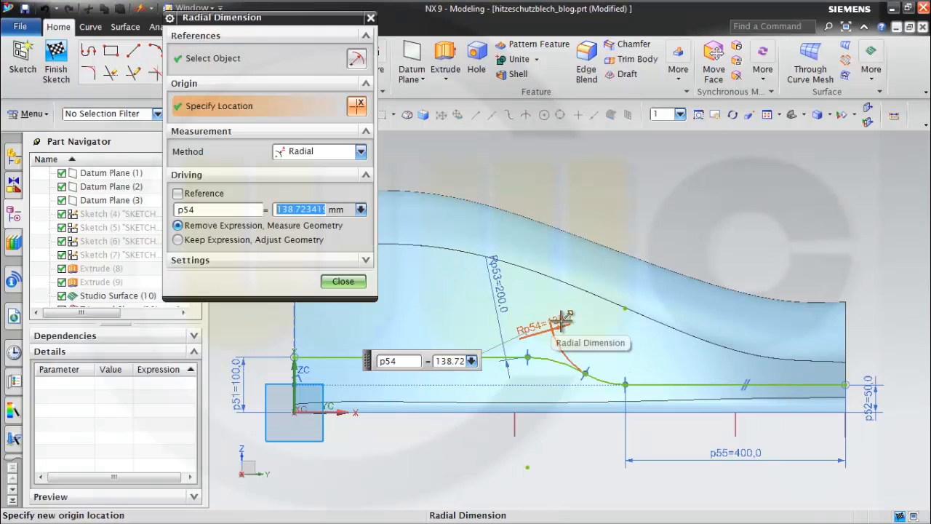
type("200")
key("Return")
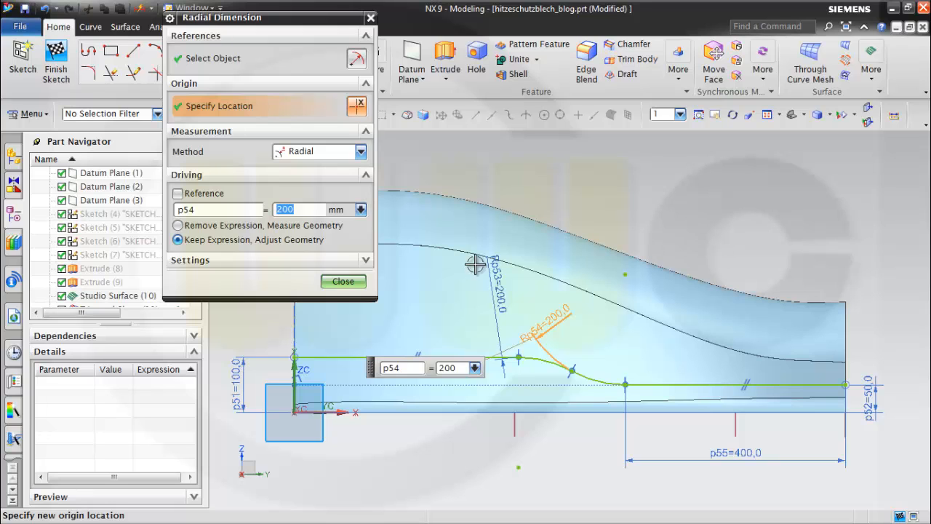
left_click(342, 283)
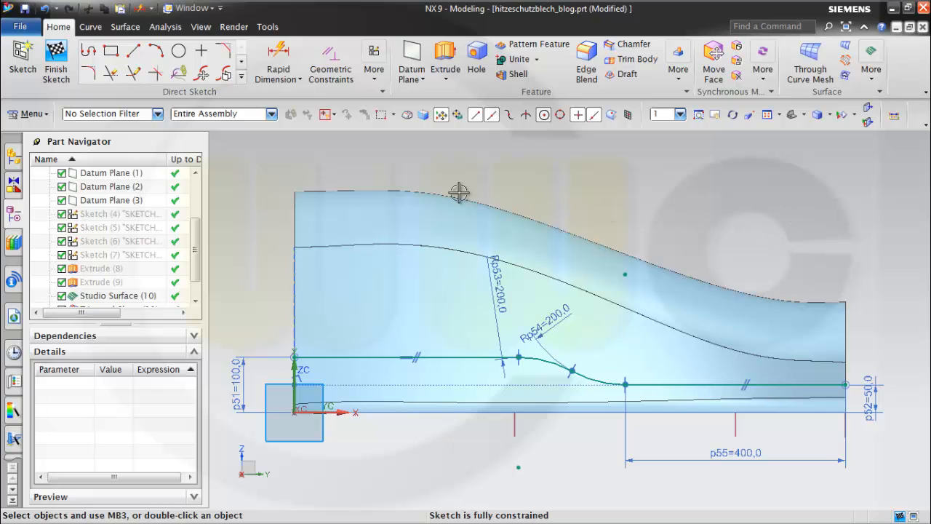
left_click(56, 51)
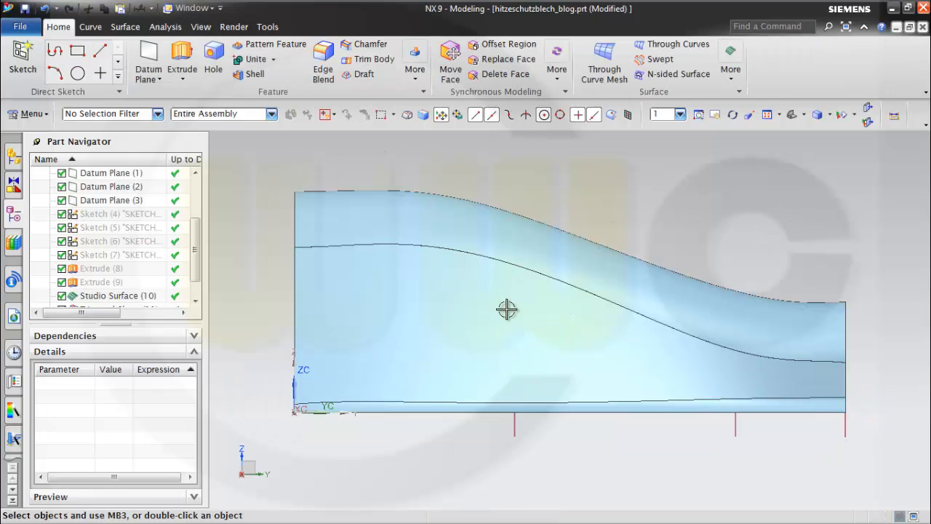
- Project the stepped sketch curves onto all faces of the trimmed sheet along the XC axis
mouse_move(504, 308)
middle_mouse_down()
mouse_move(555, 300)
mouse_move(561, 310)
mouse_move(546, 347)
mouse_move(560, 330)
mouse_move(561, 312)
mouse_move(487, 349)
middle_mouse_up()
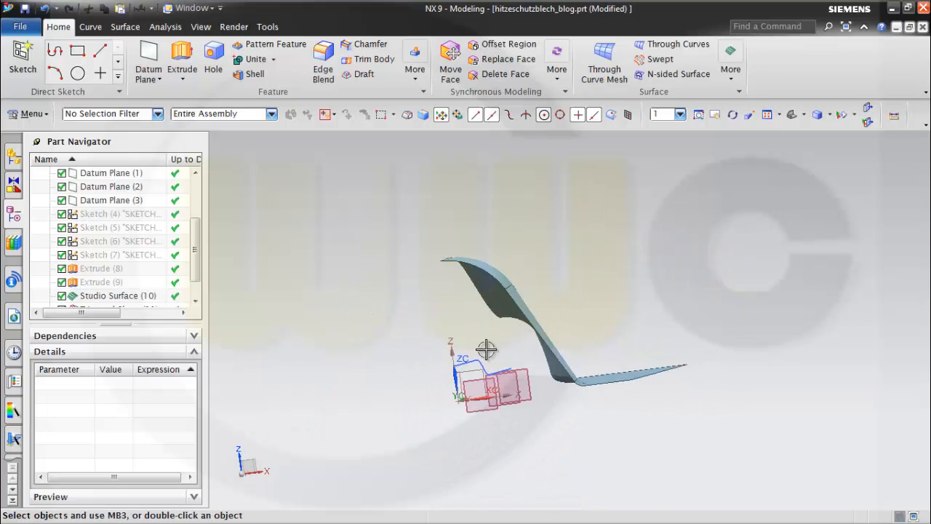
middle_click_drag(565, 324, 520, 307)
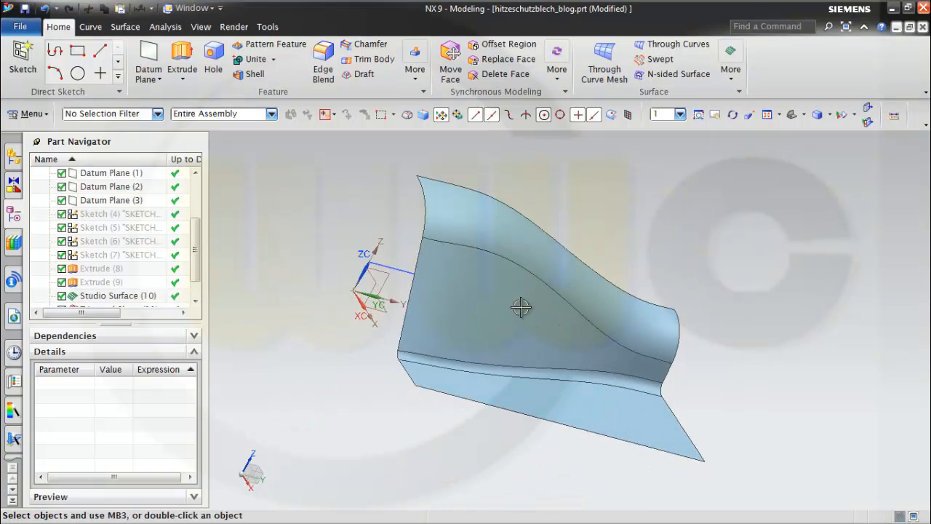
middle_click_drag(354, 331, 405, 338)
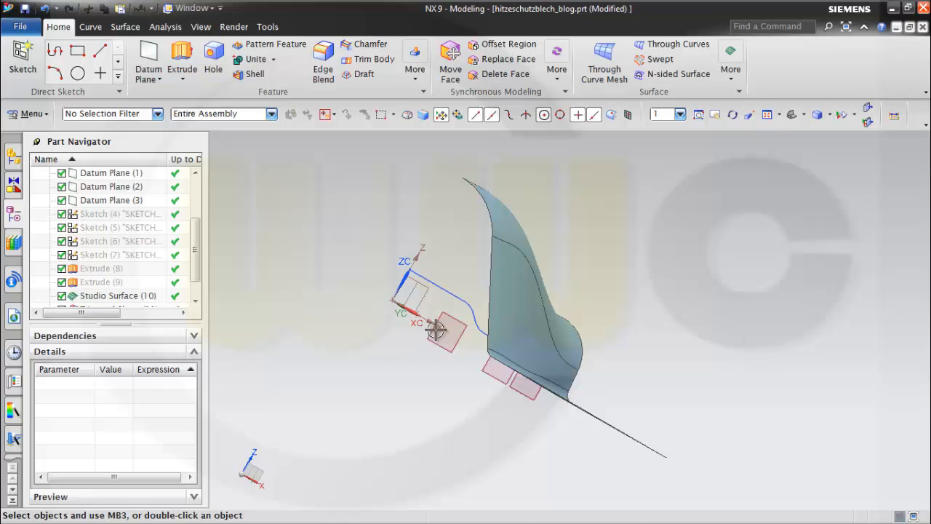
middle_click_drag(341, 315, 337, 333)
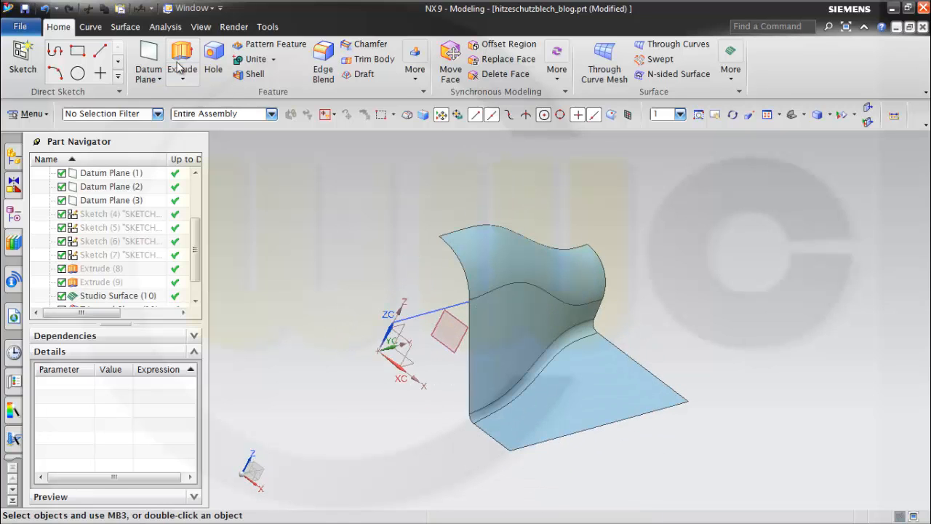
left_click(91, 27)
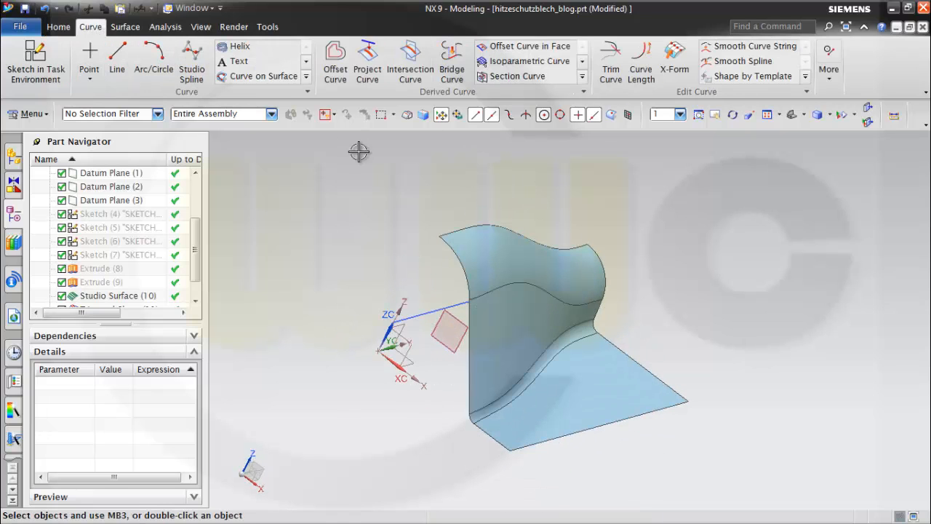
left_click(367, 67)
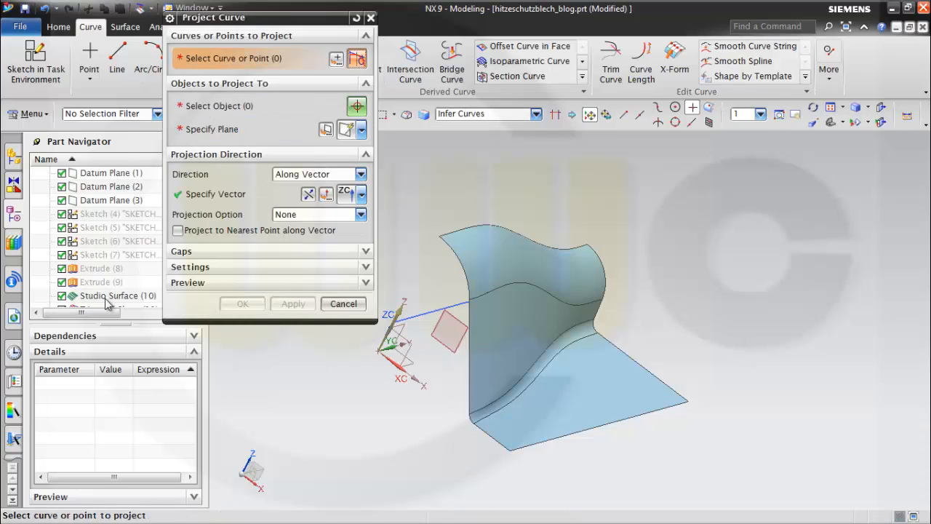
scroll(106, 302, "down", 1)
left_click(102, 296)
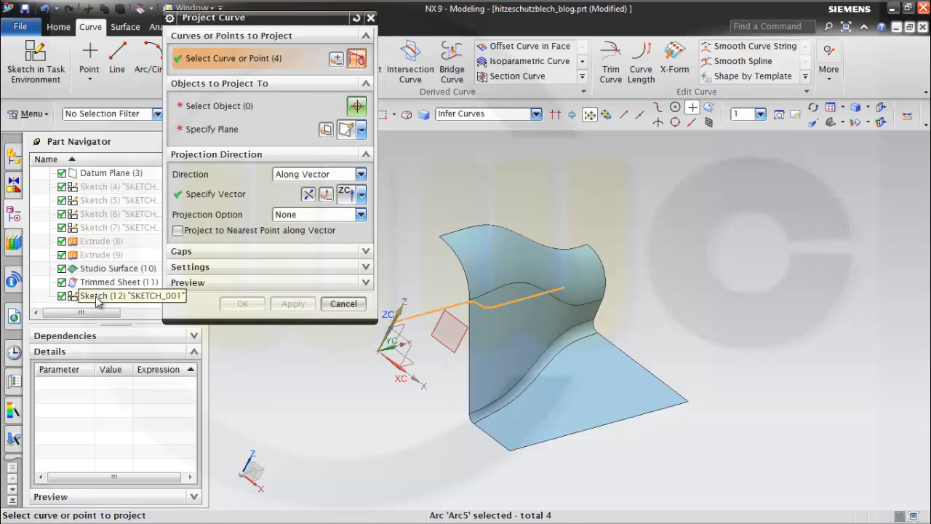
left_click(235, 109)
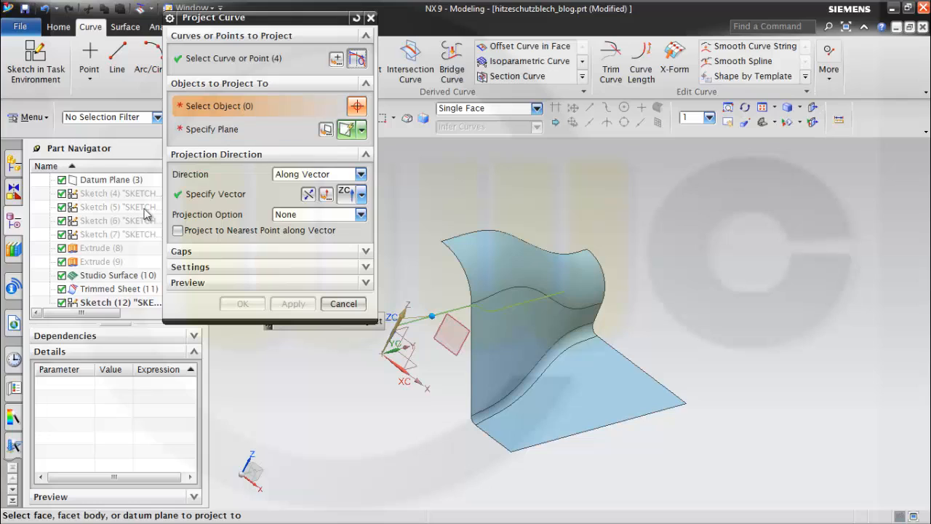
left_click(109, 295)
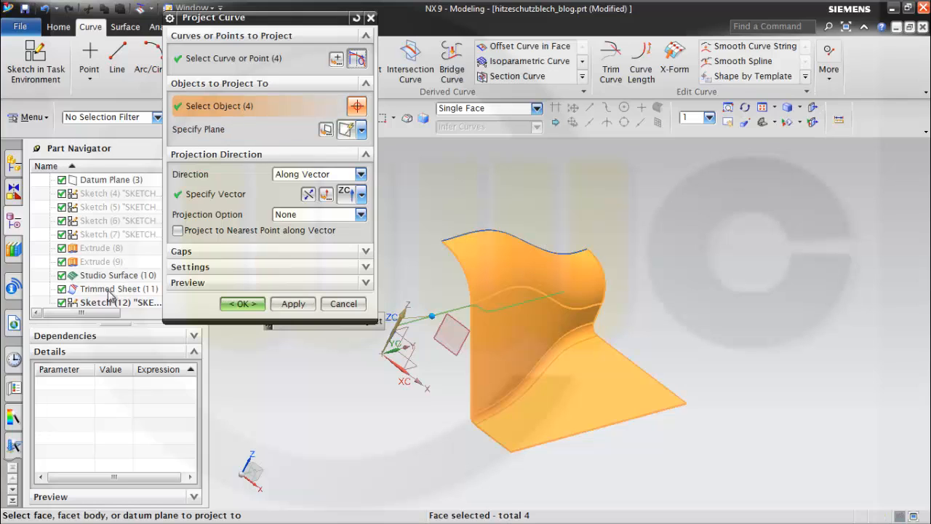
left_click(361, 197)
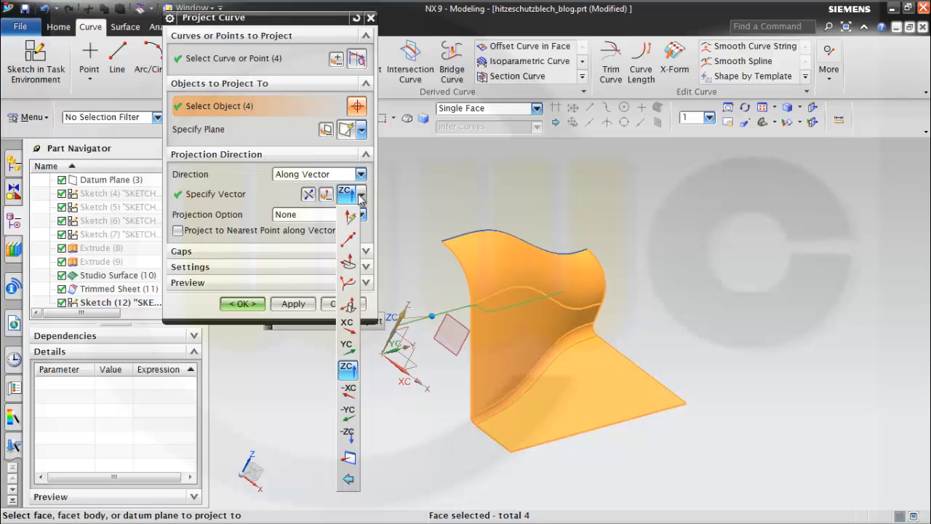
left_click(348, 325)
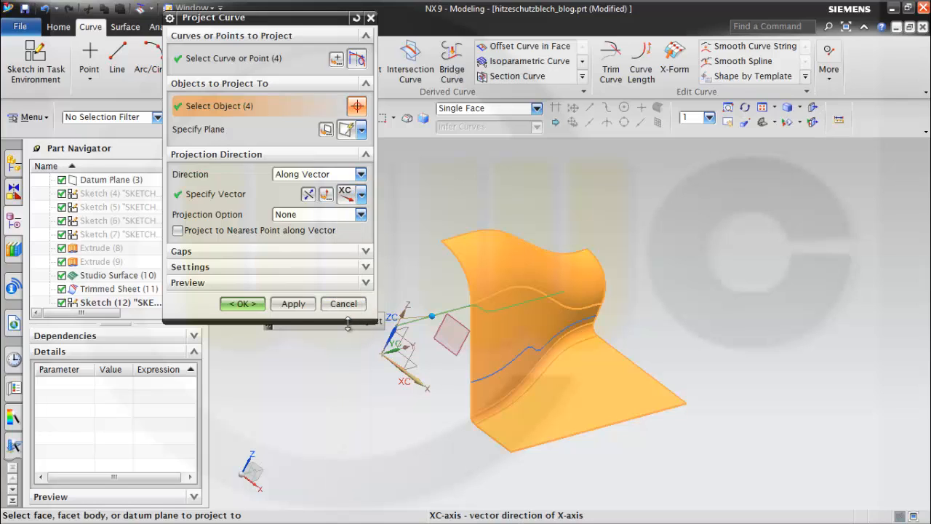
left_click(243, 304)
- Hide the trimmed sheet so that only the sketch and projected curves are displayed
mouse_move(642, 289)
middle_mouse_down()
mouse_move(640, 272)
mouse_move(622, 269)
mouse_move(637, 291)
middle_mouse_up()
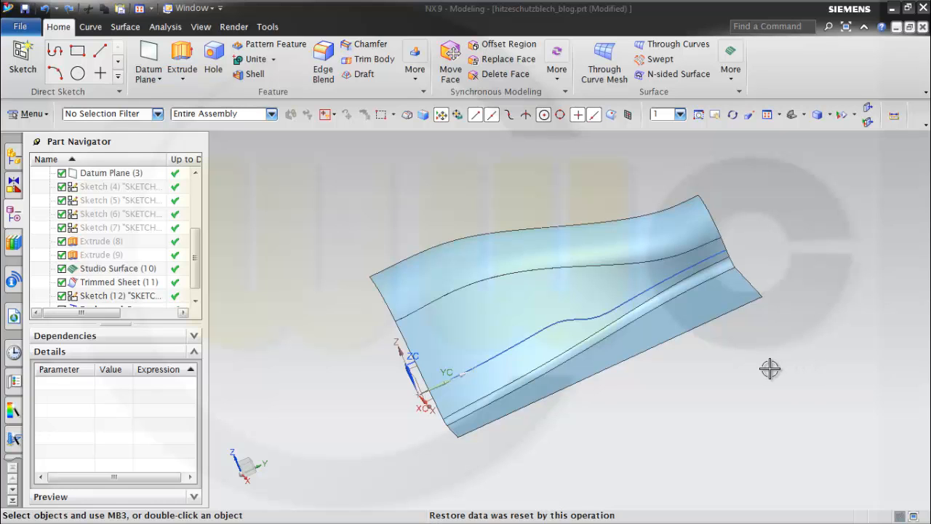
mouse_move(739, 378)
middle_mouse_down()
mouse_move(699, 380)
mouse_move(711, 354)
mouse_move(742, 363)
middle_mouse_up()
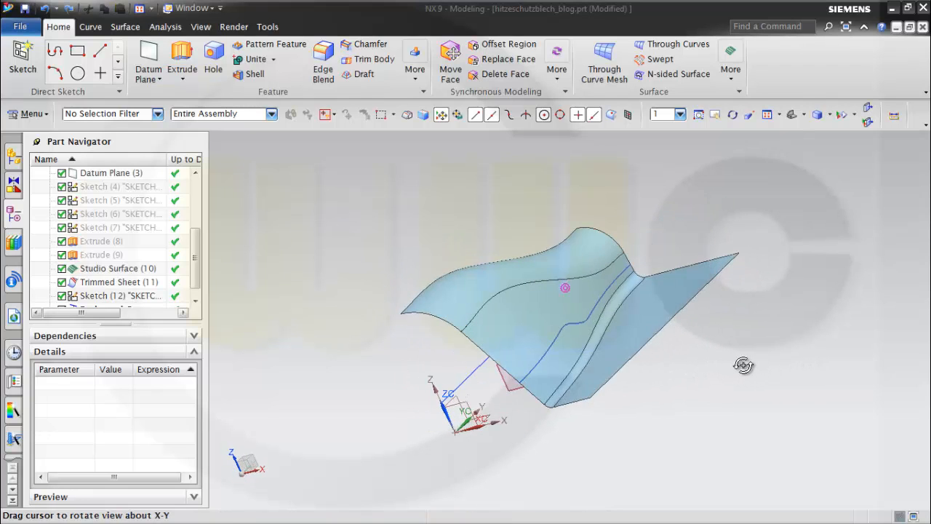
left_click(113, 283)
right_click(113, 283)
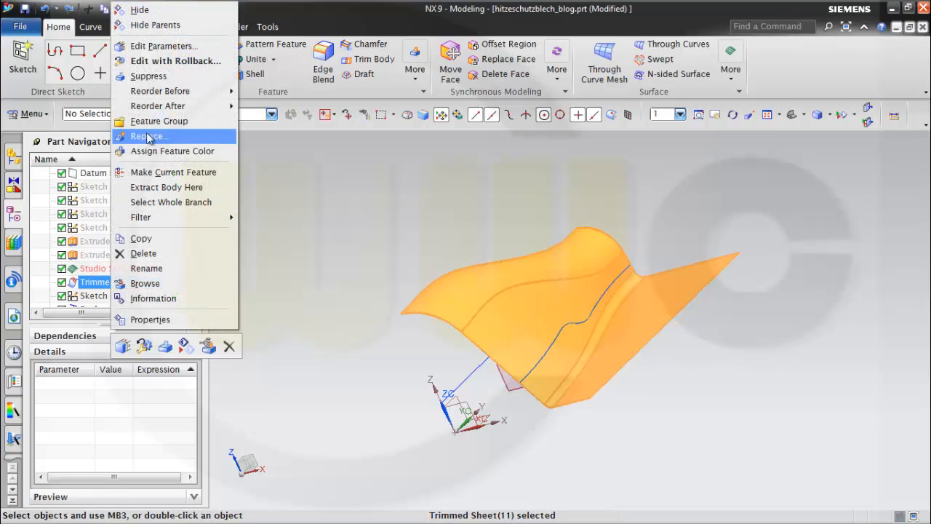
left_click(143, 11)
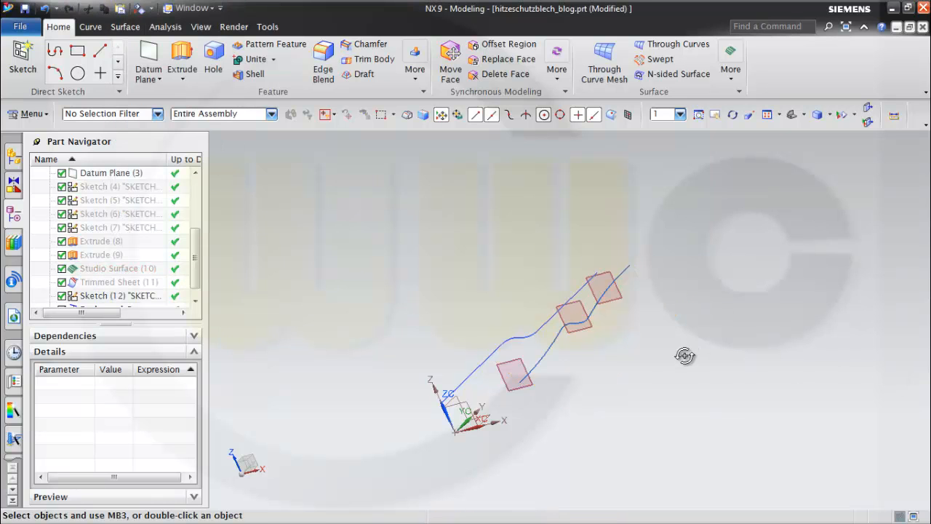
- Create a new sketch on the XC-YC datum plane with a horizontal reference
mouse_move(684, 357)
middle_mouse_down()
mouse_move(693, 359)
mouse_move(690, 341)
mouse_move(688, 352)
mouse_move(702, 353)
mouse_move(698, 381)
mouse_move(691, 374)
middle_mouse_up()
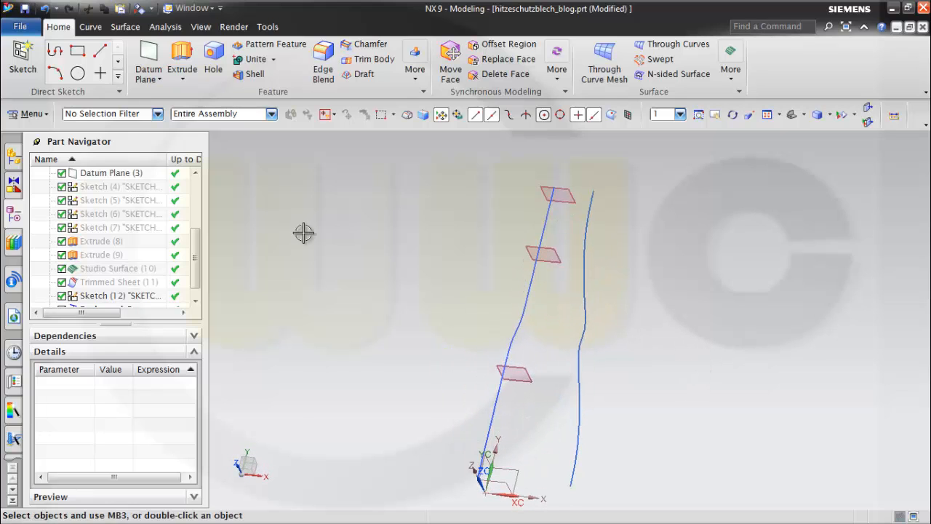
left_click(22, 59)
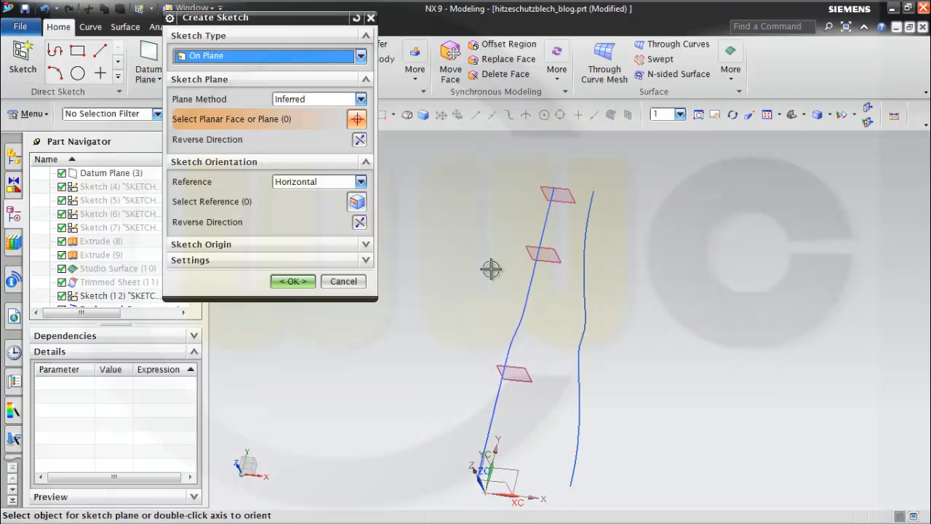
left_click(520, 469)
left_click(293, 281)
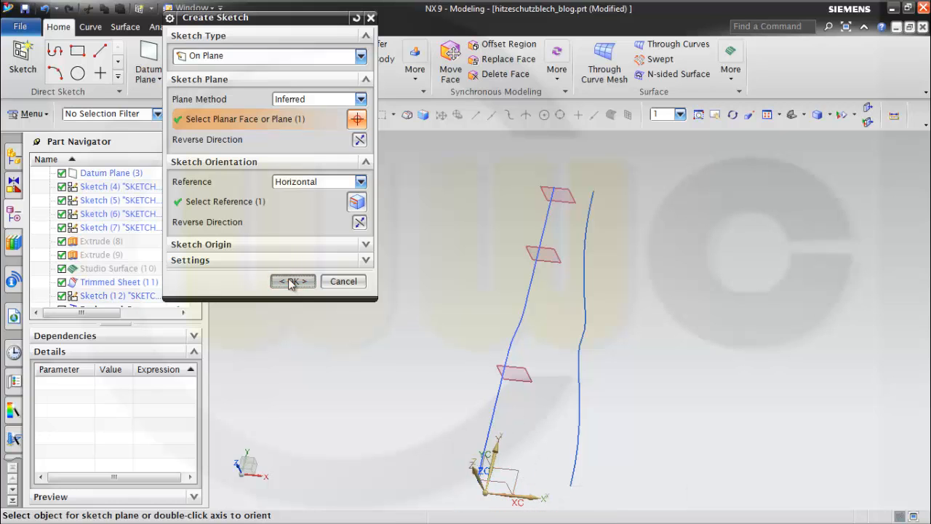
mouse_move(656, 234)
middle_mouse_down("shift")
mouse_move(640, 328)
mouse_move(604, 417)
middle_mouse_up("shift")
scroll(613, 381, "up", 2)
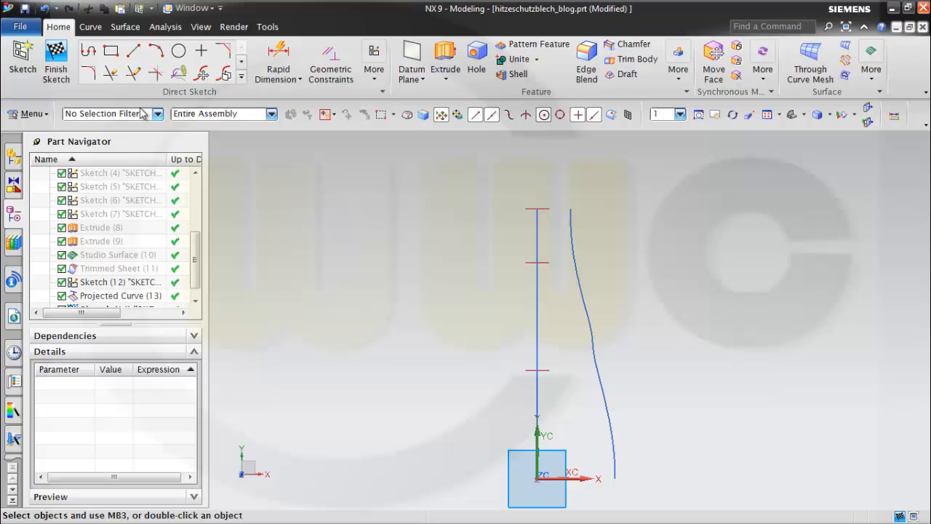
- Sketch a slanted profile line crossing the vertical axis just above the origin, about 380 mm long at about 28 degrees
left_click(88, 52)
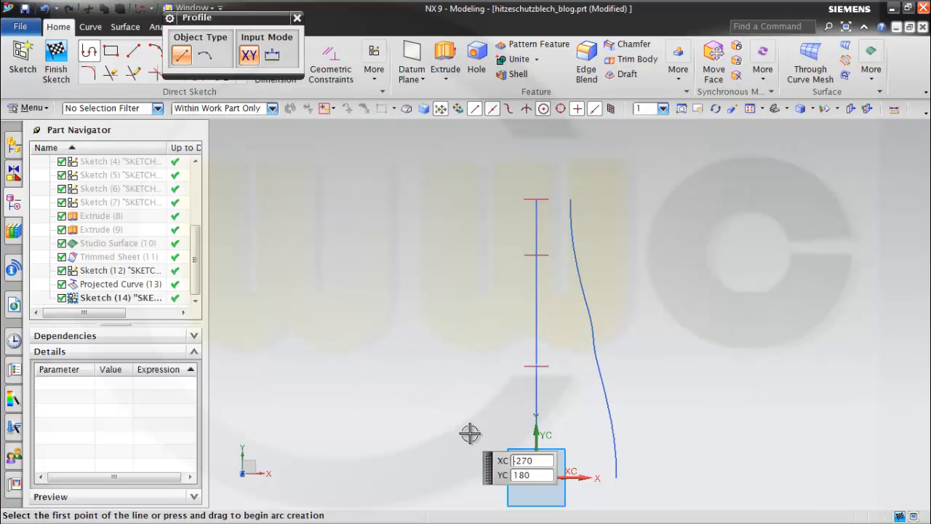
left_click(494, 442)
left_click(586, 395)
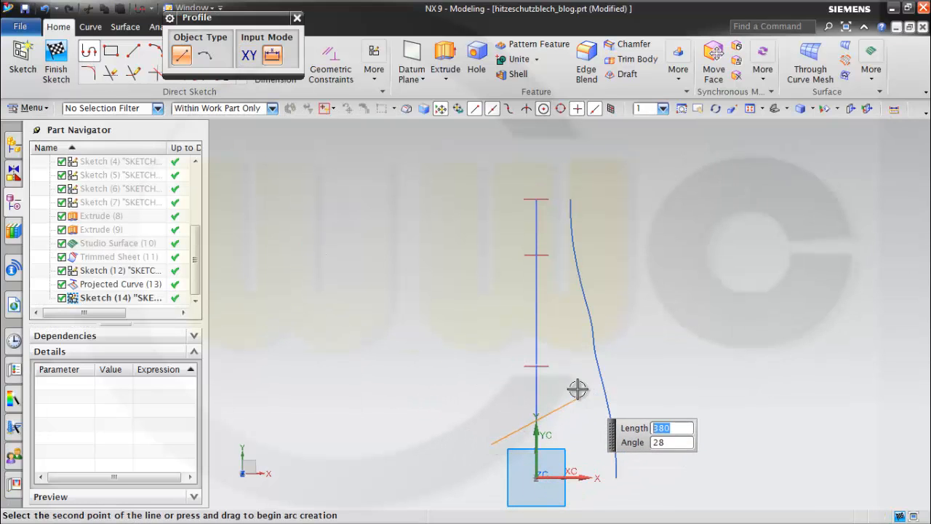
- Sketch two connected lines forming a sideways V across the vertical line, the lower one about 380 mm long at 28°
type("80")
key("Return")
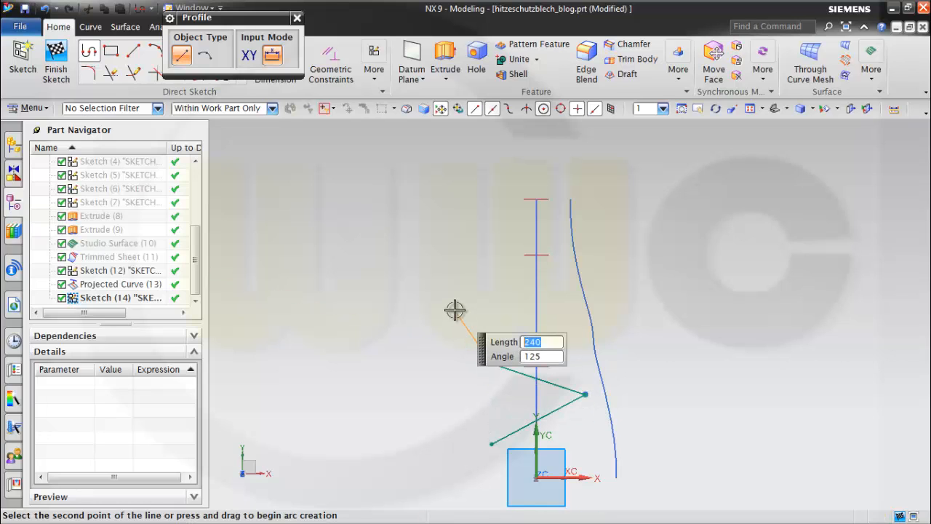
key("Escape")
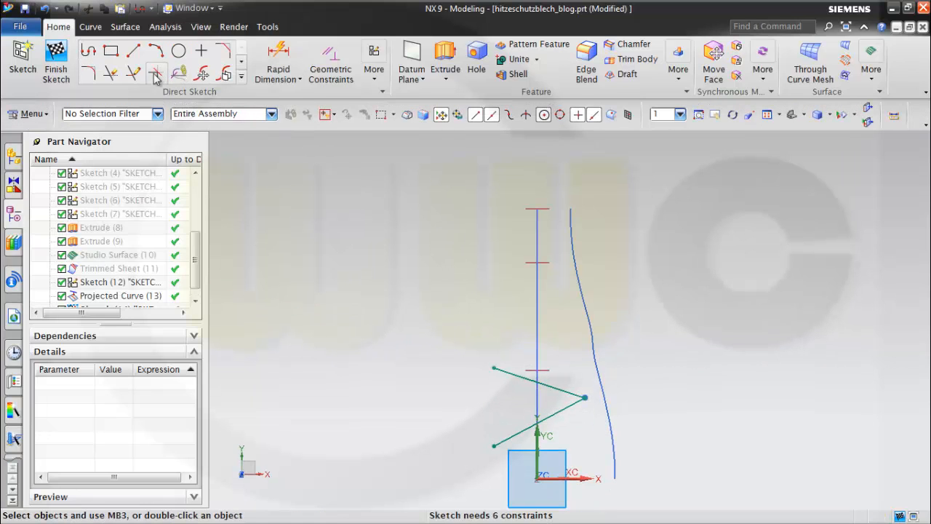
- Fillet the tip of the sideways V with a trimmed arc of about 60 mm radius
left_click(93, 74)
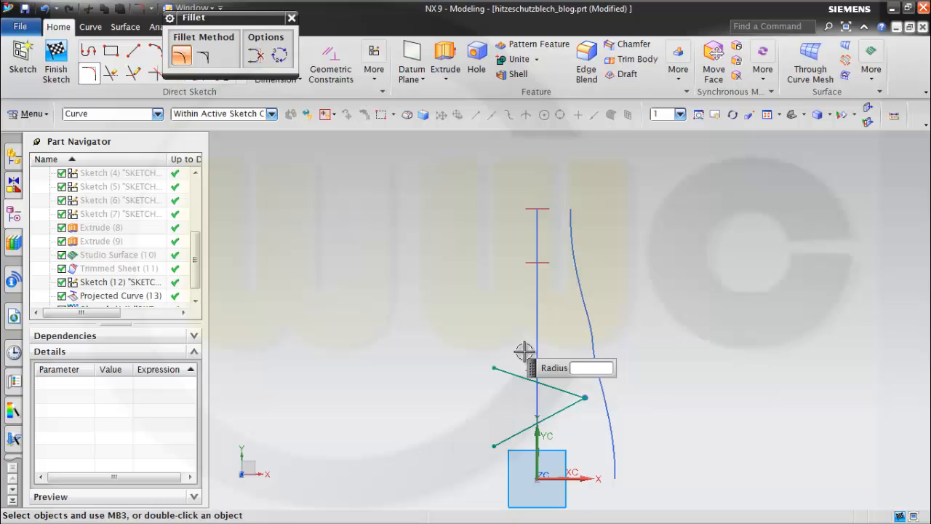
left_click(559, 402)
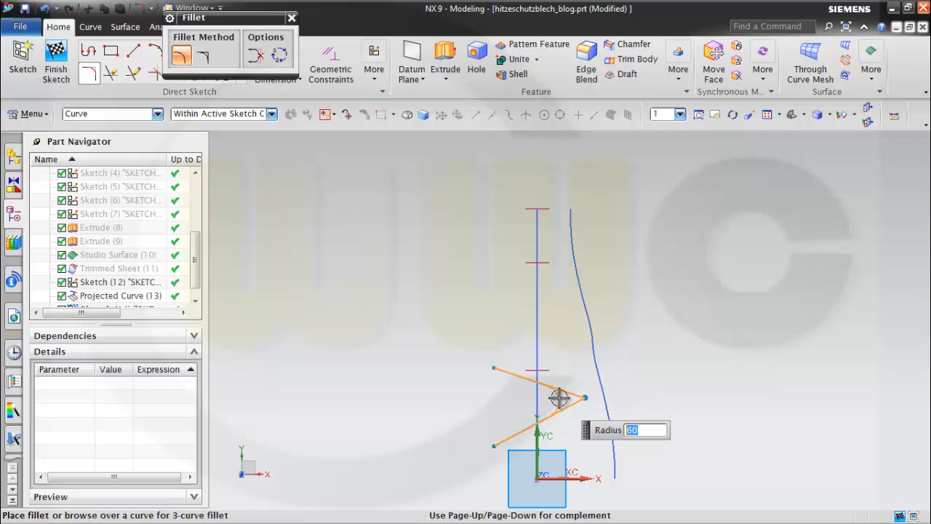
left_click(560, 397)
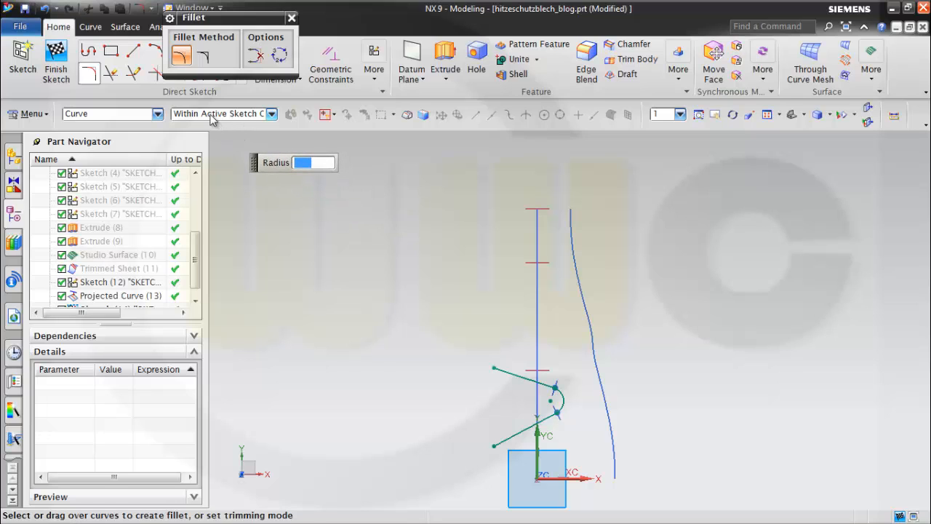
key("Escape")
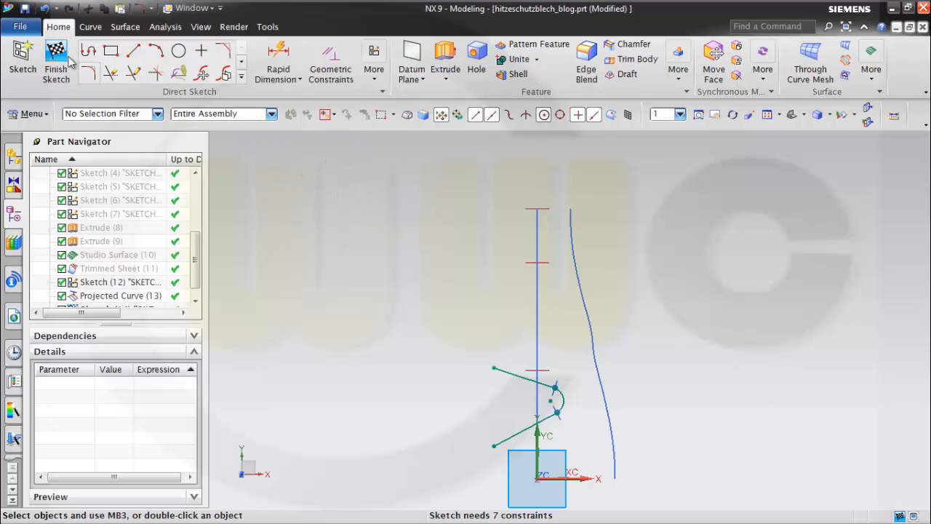
- Draw a horizontal line about 270 mm long from the fillet arc's centre towards the V's open end and convert it to reference
left_click(131, 58)
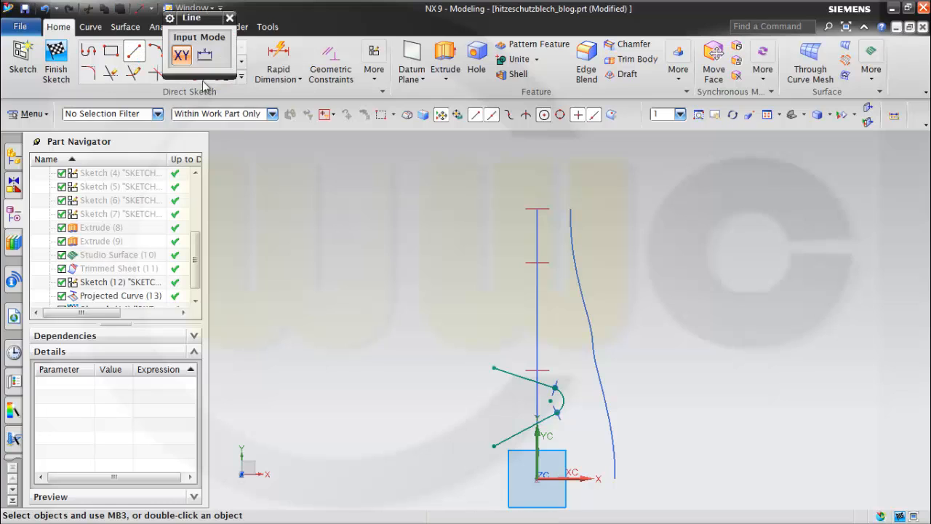
left_click(550, 399)
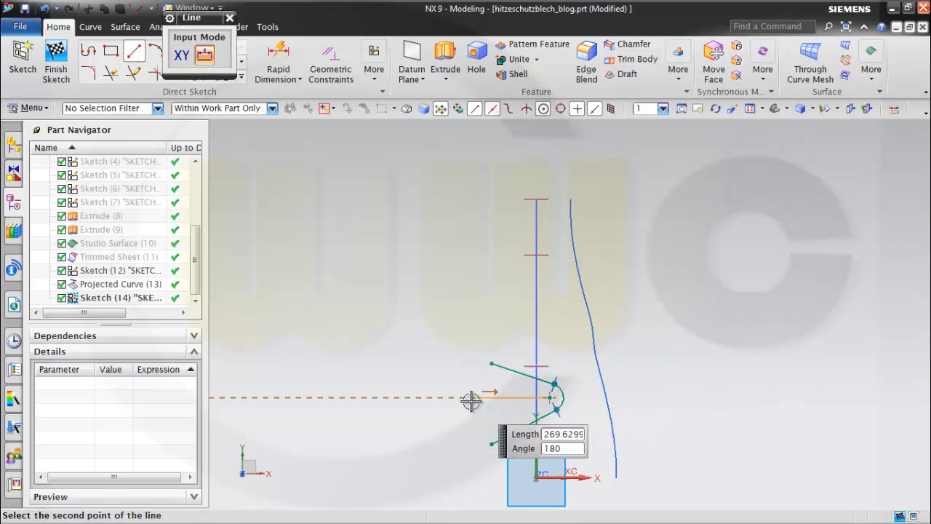
left_click(471, 397)
key("Escape")
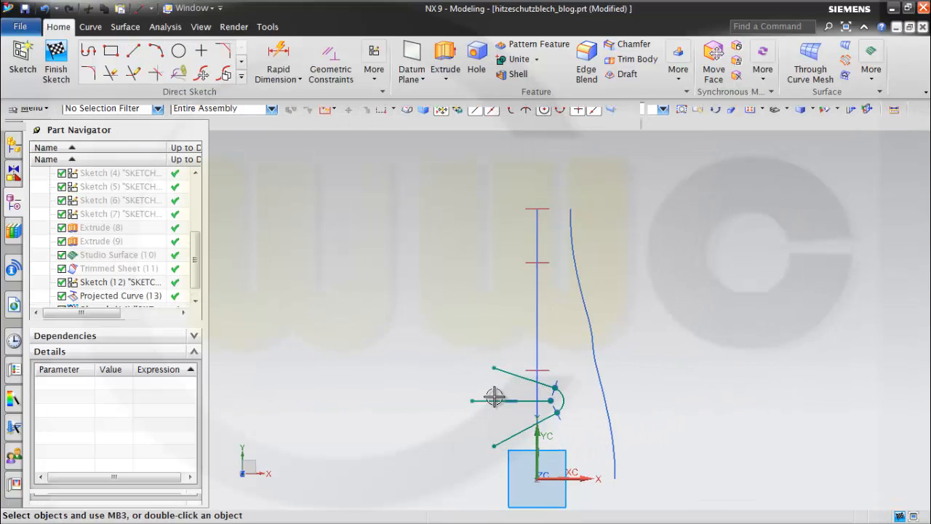
right_click(495, 400)
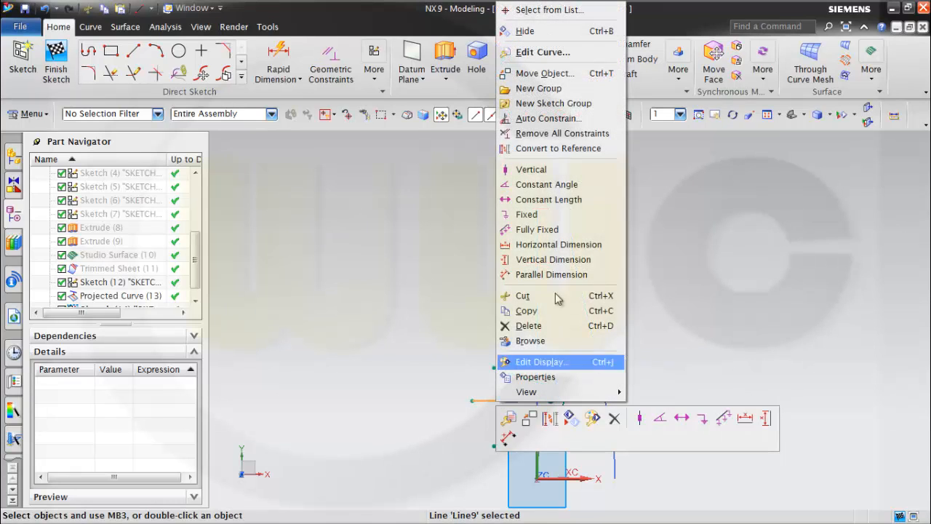
left_click(557, 148)
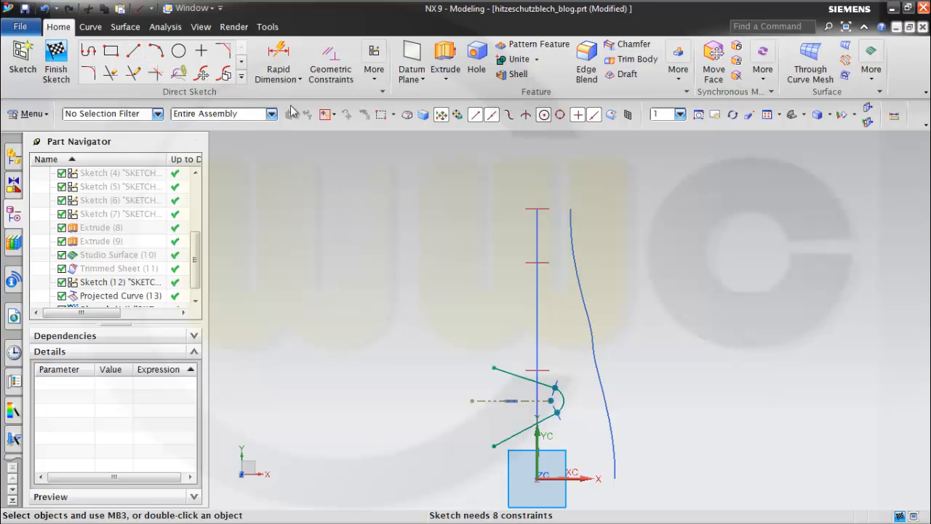
- Connect the two open endpoints of the V with a vertical line and convert that line to reference
left_click(491, 368)
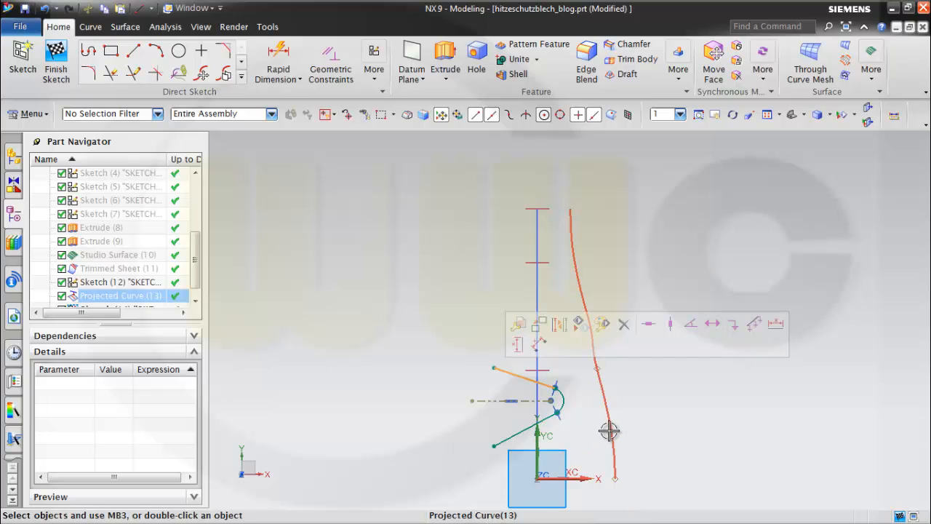
key("Escape")
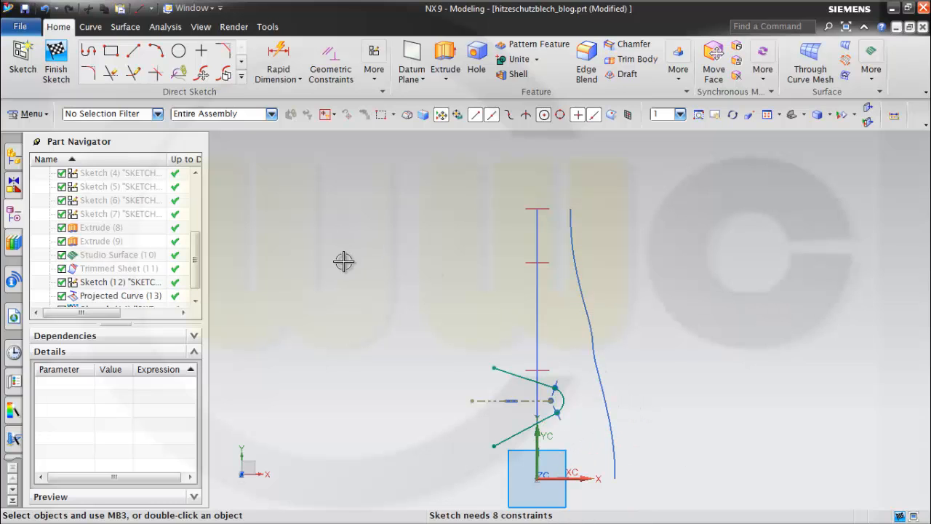
left_click(132, 56)
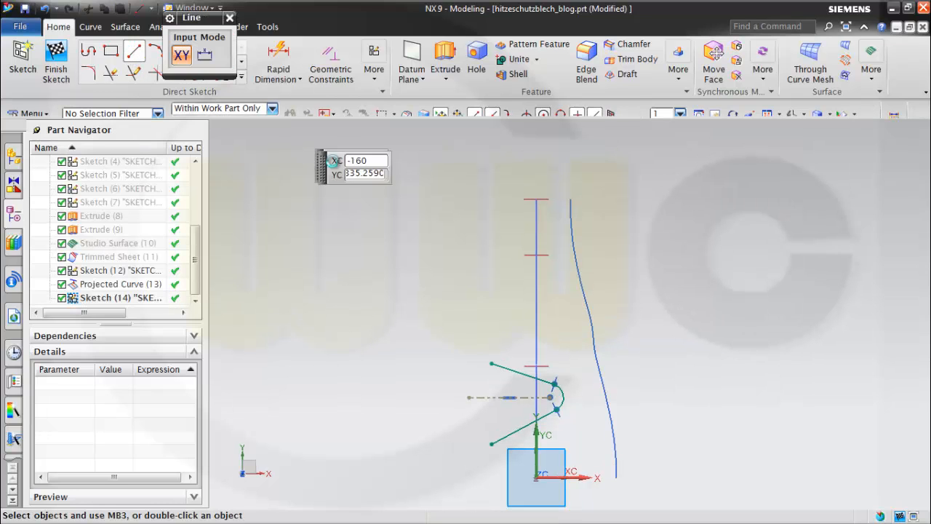
left_click(493, 365)
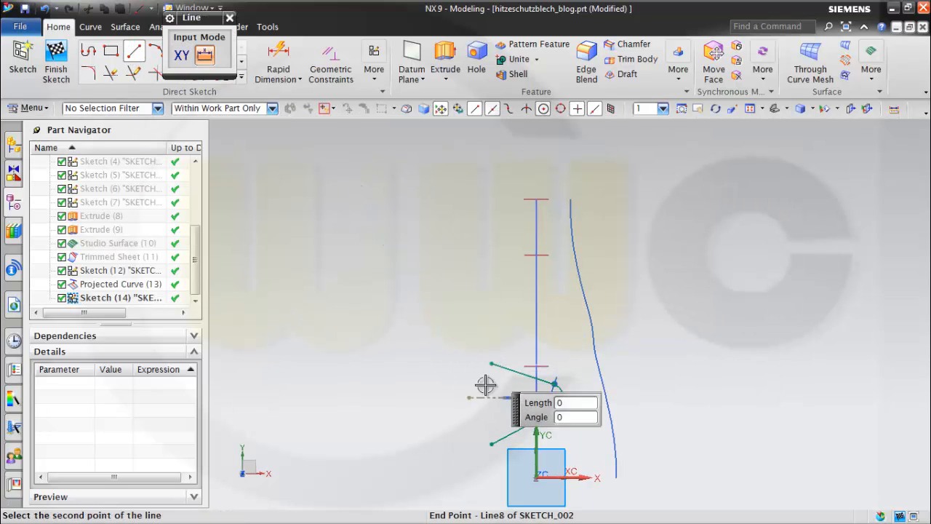
left_click(491, 441)
key("Escape")
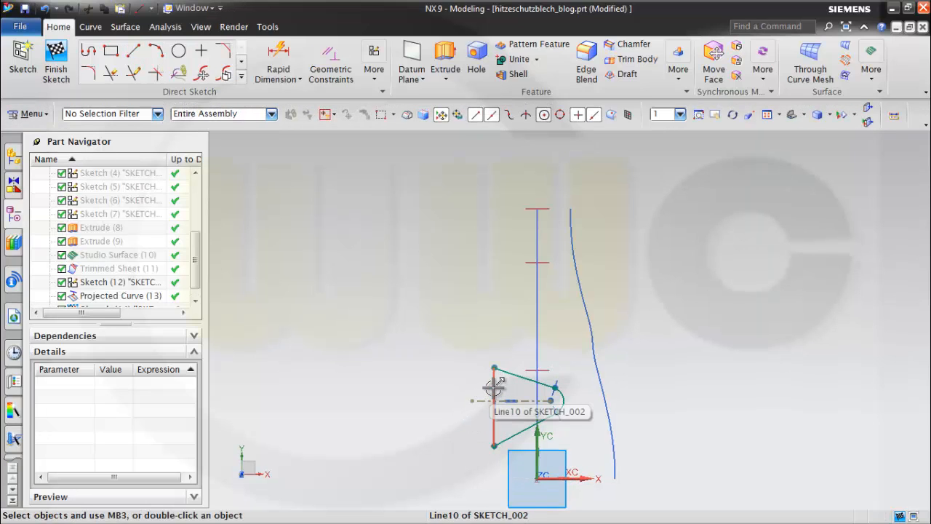
left_click(492, 388)
right_click(492, 388)
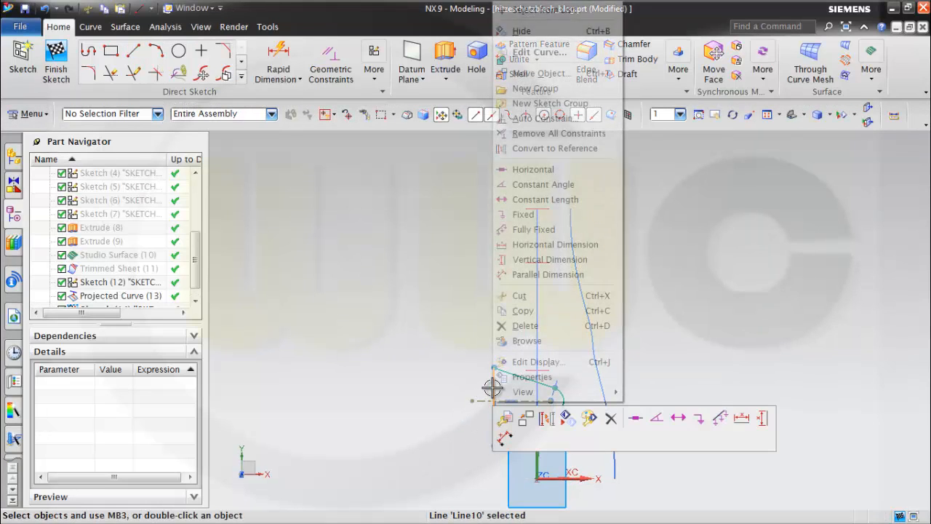
left_click(567, 149)
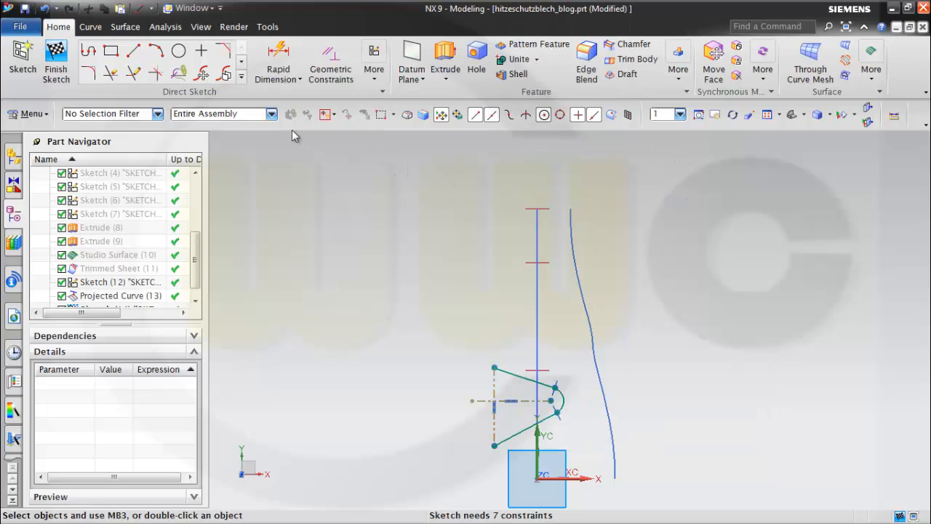
- Trim off the part of the horizontal reference line that extends beyond the vertical reference line
left_click(111, 73)
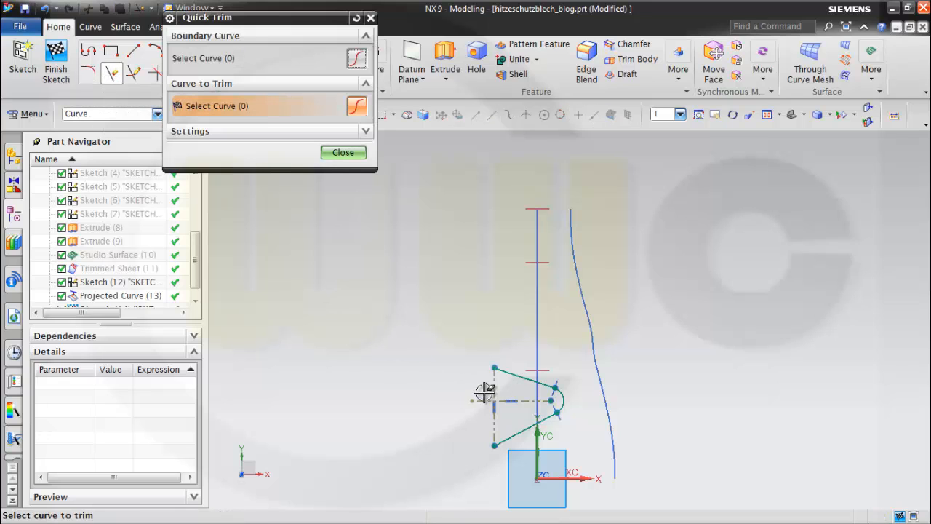
left_click(342, 153)
middle_click_drag(618, 343, 619, 343)
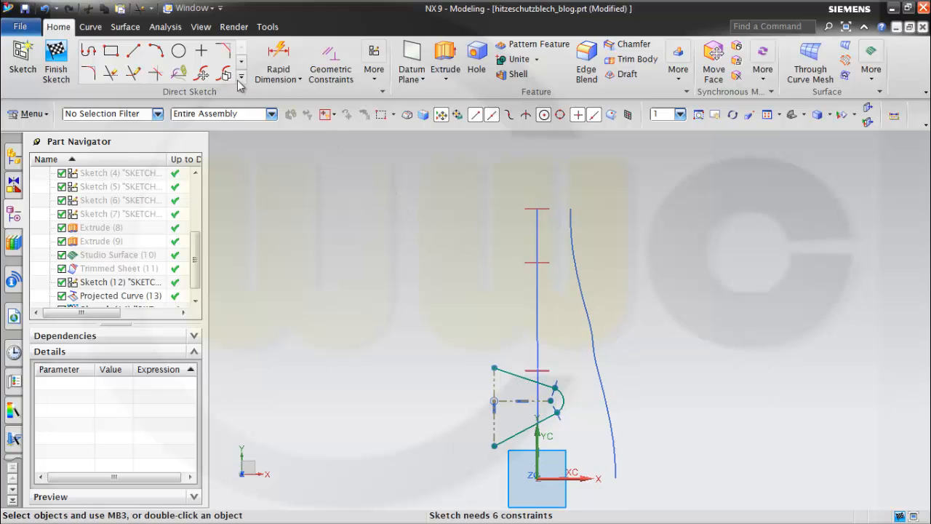
- Dimension the angle between the two slanted lines of the V and set it to 40°
left_click(275, 66)
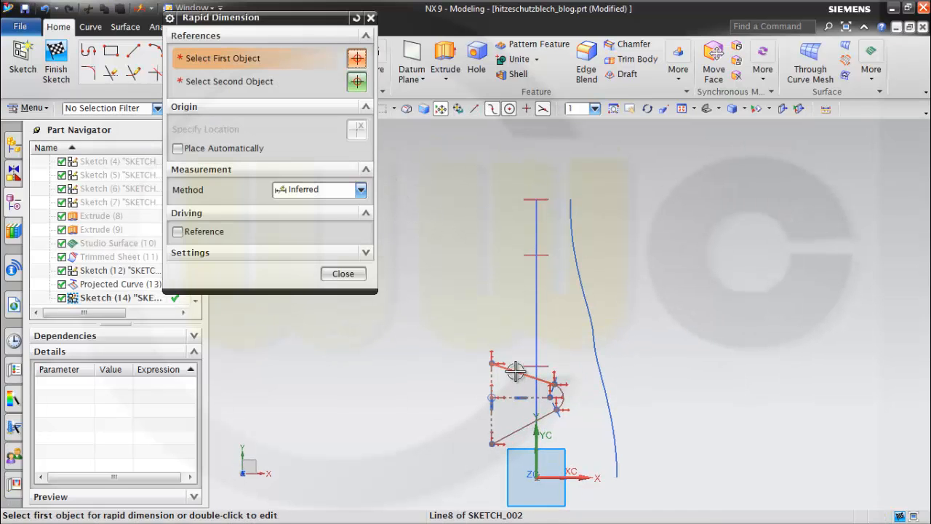
left_click(520, 428)
left_click(523, 371)
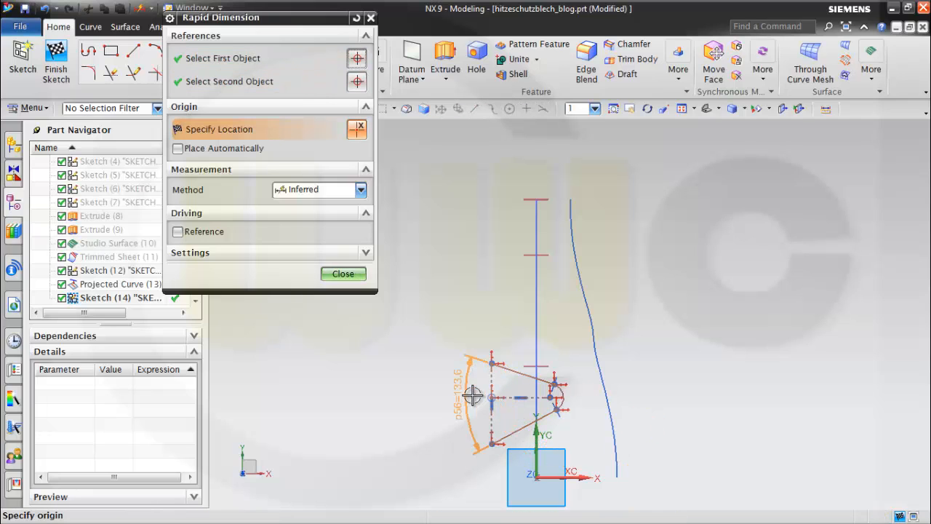
left_click(460, 395)
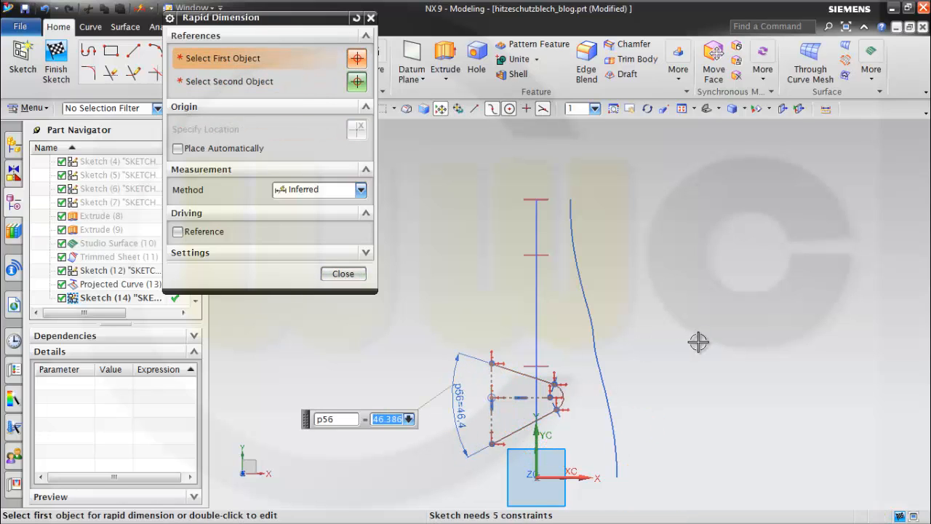
key("Return")
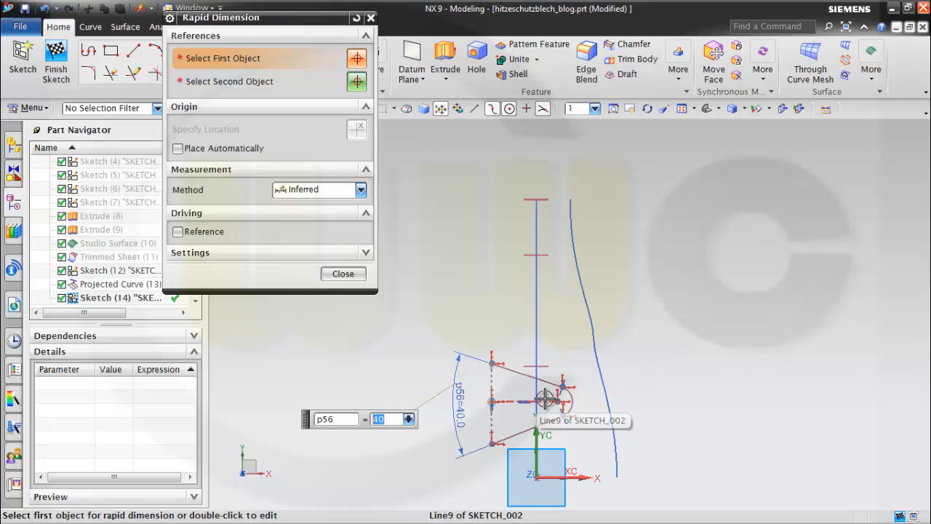
- Dimension the angle between the upper slanted line and the horizontal reference line as 20°
left_click(528, 377)
left_click(527, 376)
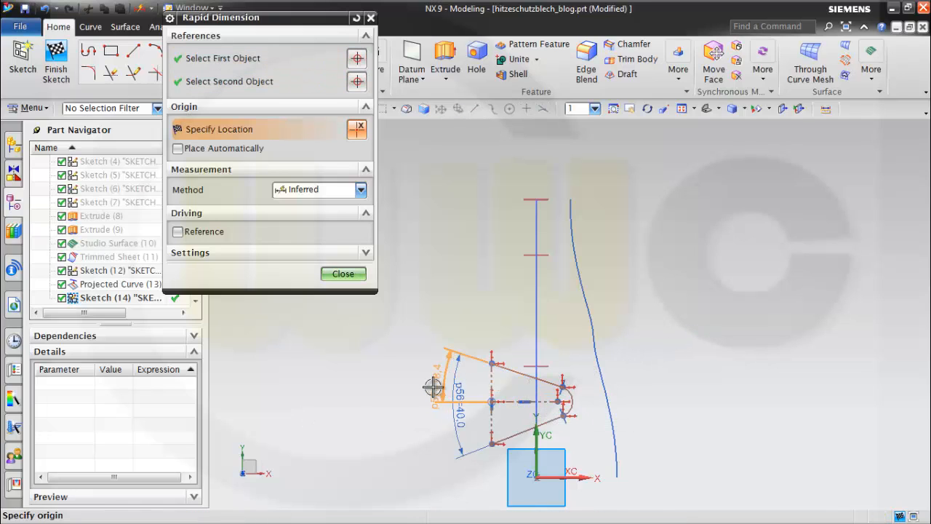
left_click(428, 386)
type("20")
key("Return")
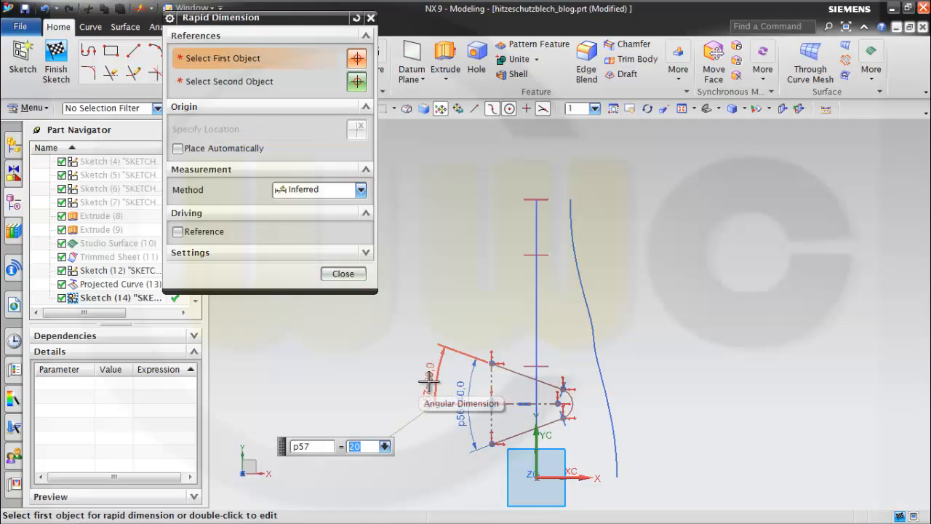
left_click(342, 273)
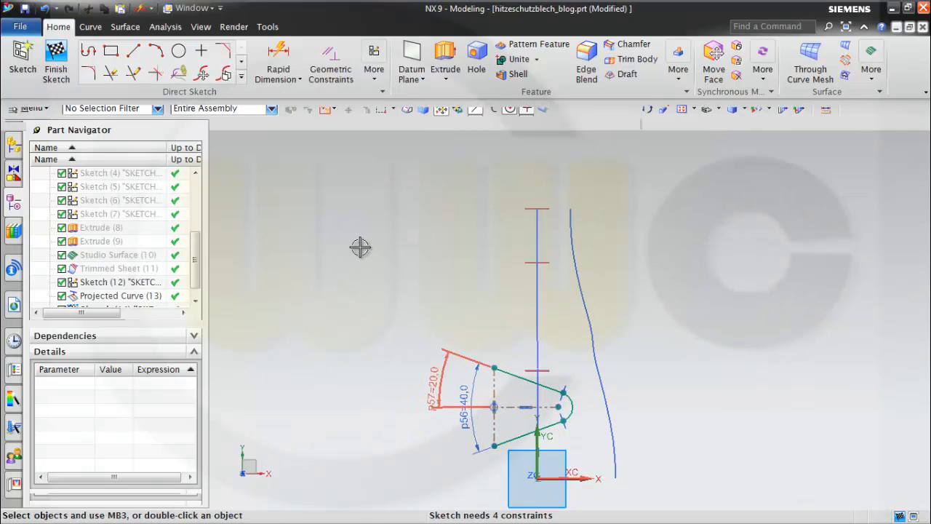
- Add a radial dimension to the fillet arc at the V's tip and set it to 40 mm
left_click(298, 80)
left_click(294, 127)
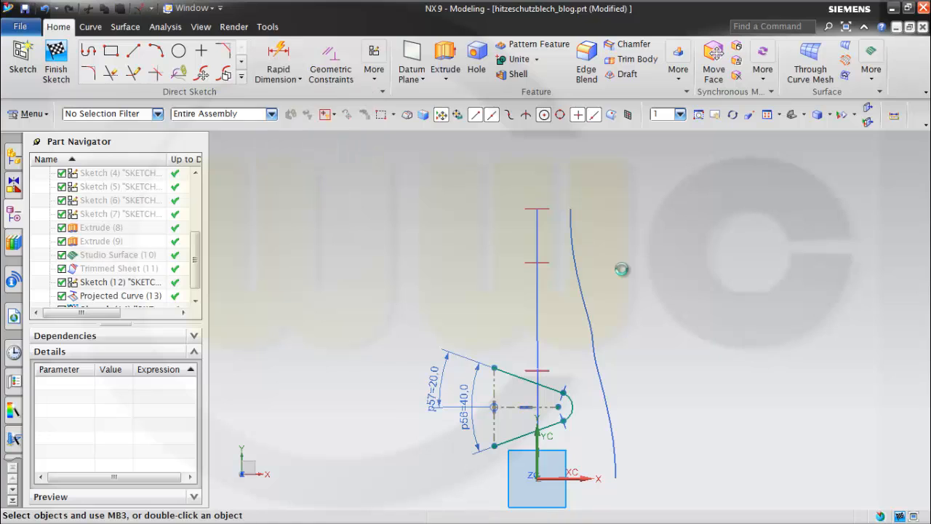
left_click(585, 409)
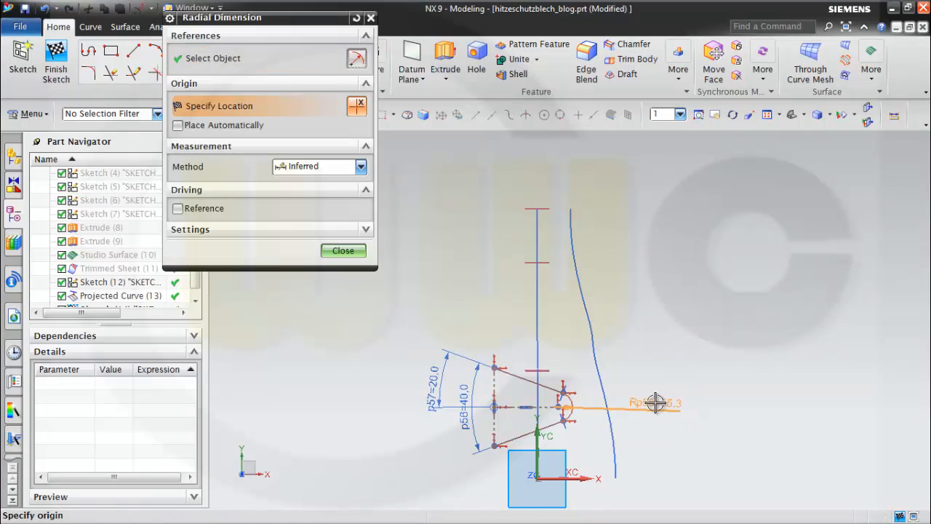
left_click(654, 401)
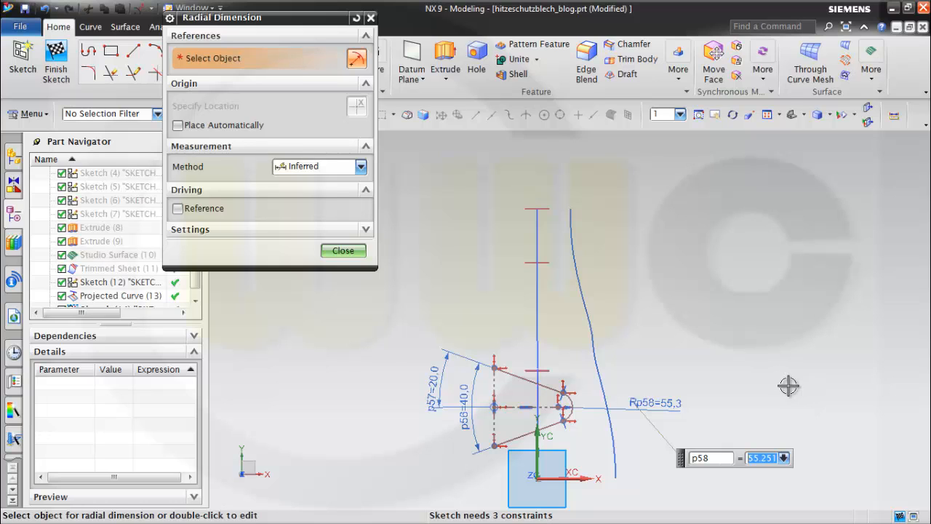
key("Return")
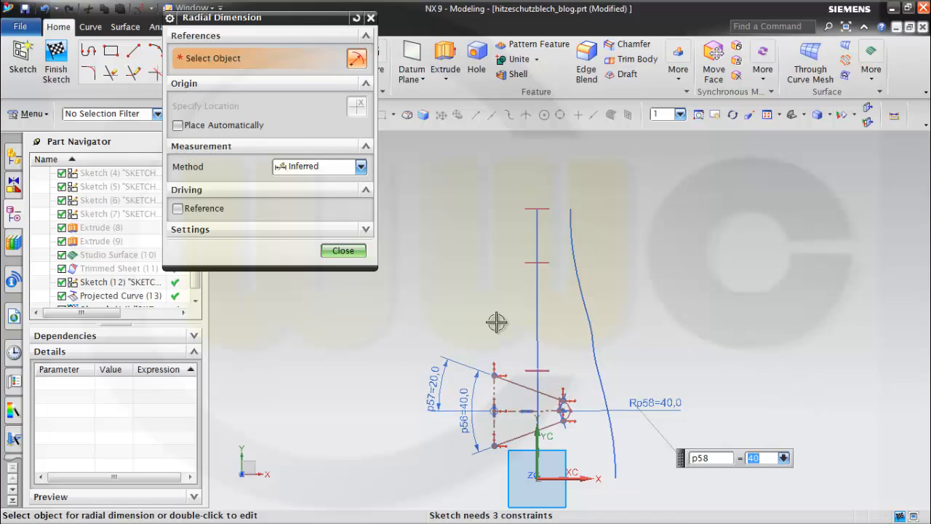
left_click(342, 250)
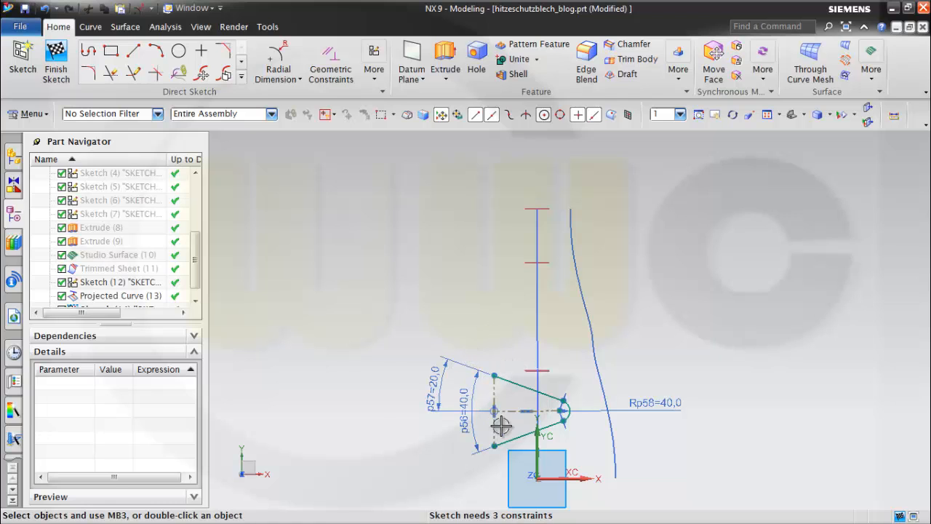
- Move the whole V profile horizontally towards the projected curve until its rounded tip crosses that curve
left_click_drag(441, 340, 609, 466)
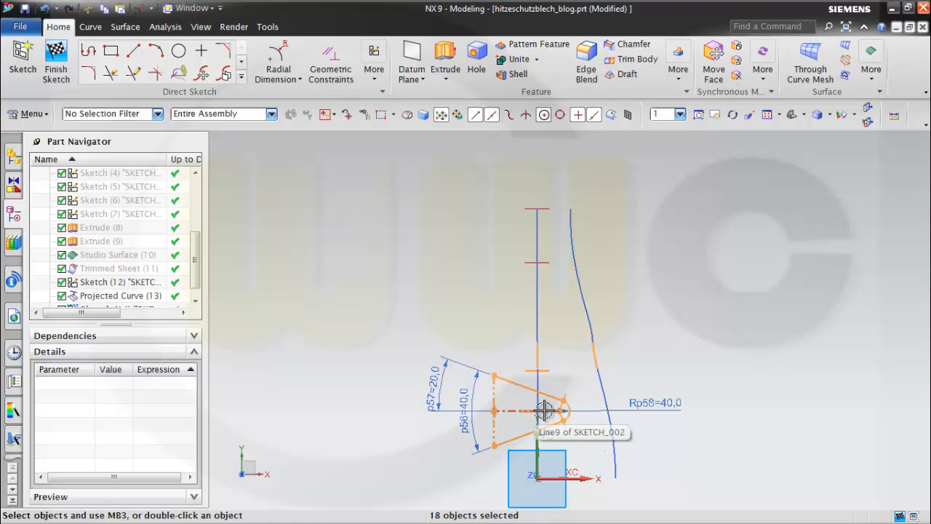
left_click_drag(544, 411, 593, 410)
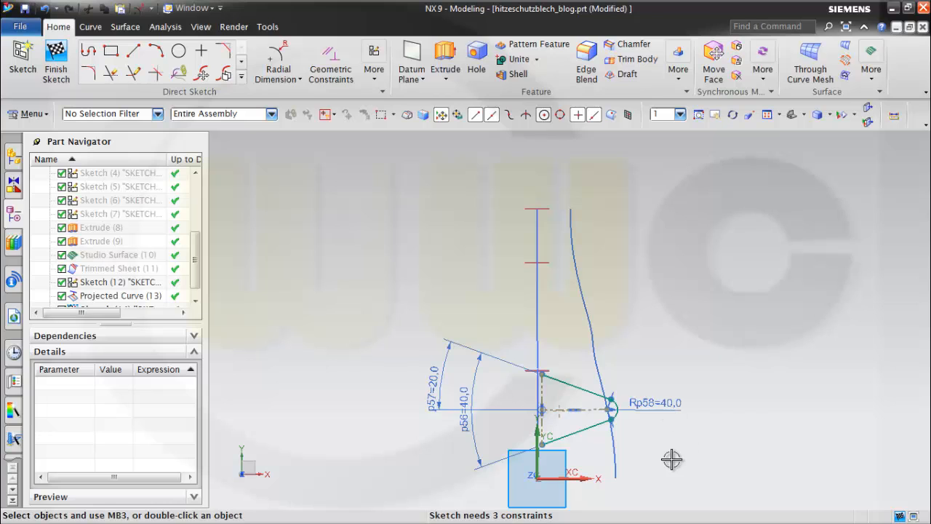
mouse_move(671, 455)
middle_mouse_down()
mouse_move(661, 441)
mouse_move(652, 461)
middle_mouse_up()
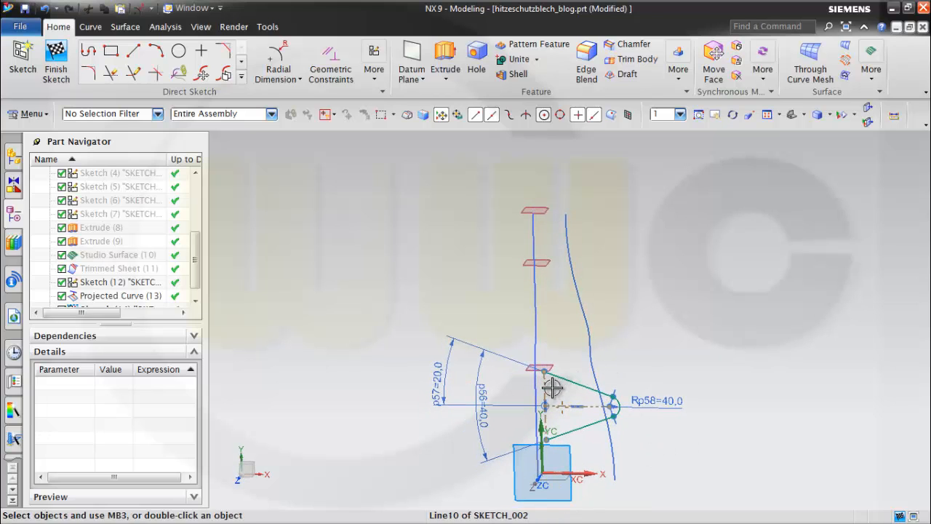
- Make the V profile's vertical reference line collinear with the sketch's vertical axis
left_click(547, 426)
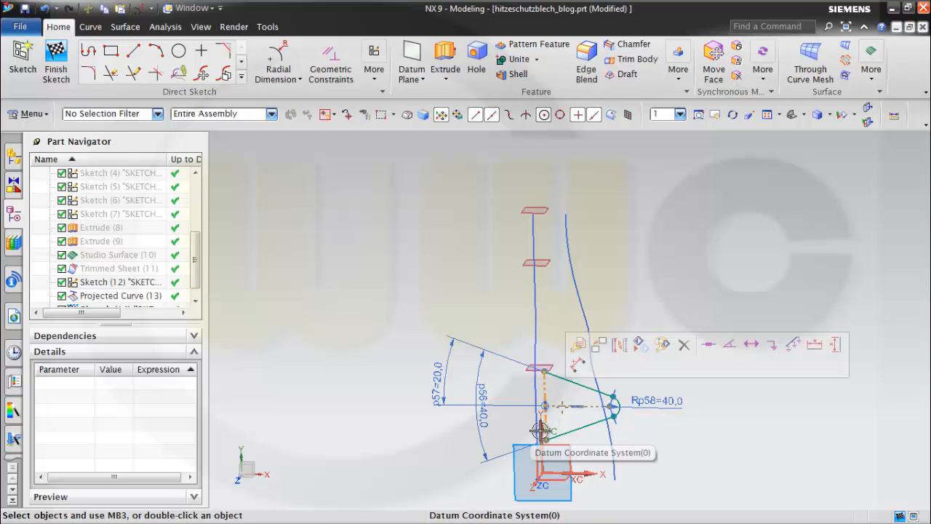
left_click(539, 430)
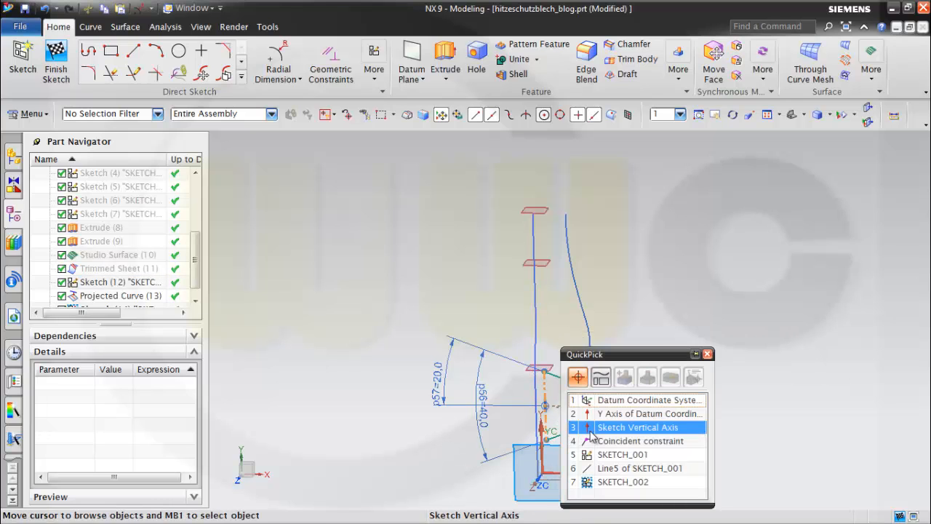
left_click(598, 429)
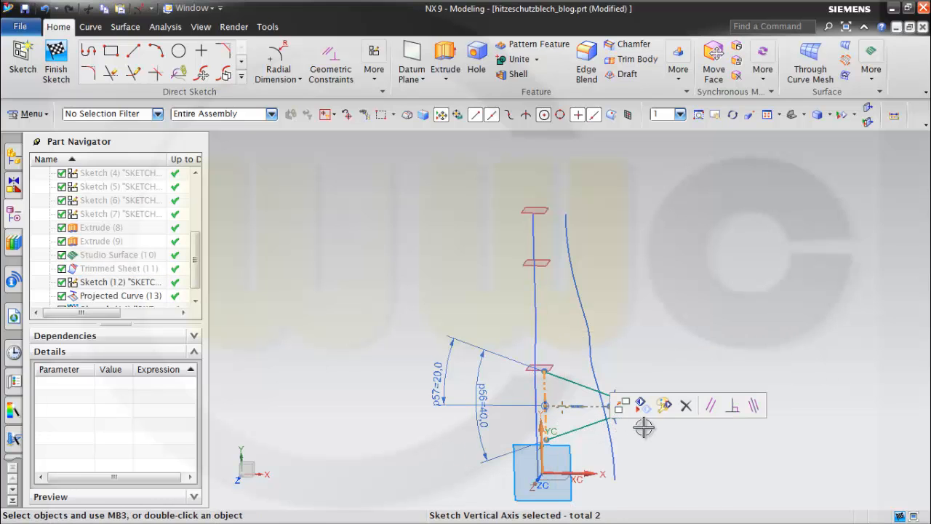
left_click(755, 408)
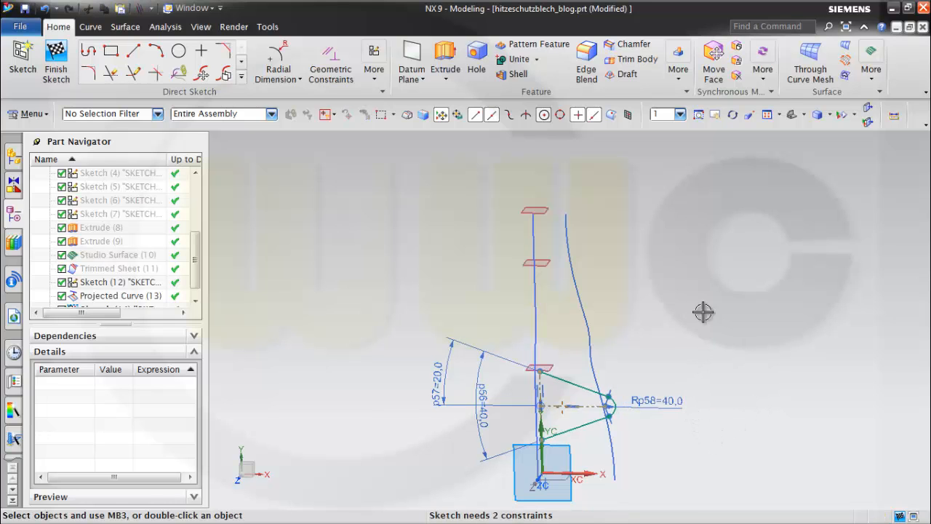
- Add a horizontal rapid dimension from the sketch origin to the tip arc's centre and set it to 450 mm
right_click(697, 268)
left_click(752, 31)
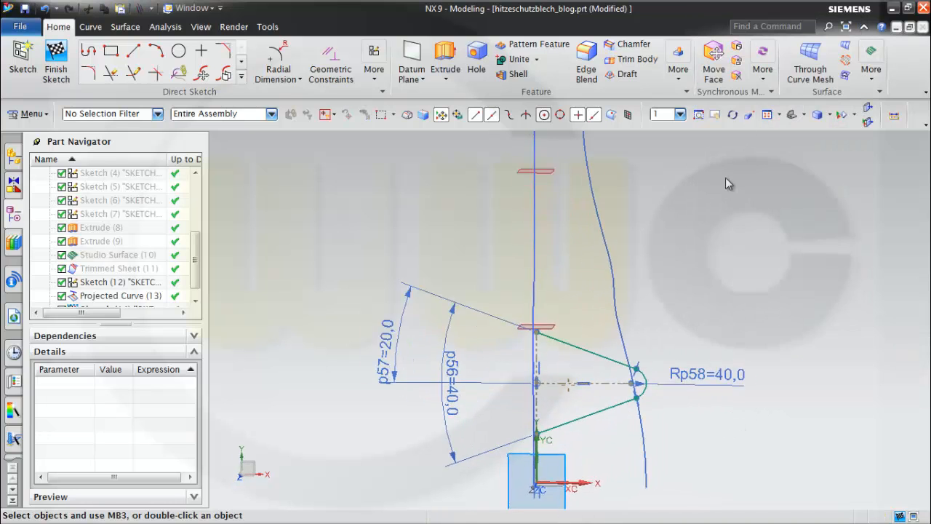
scroll(616, 373, "down", 2)
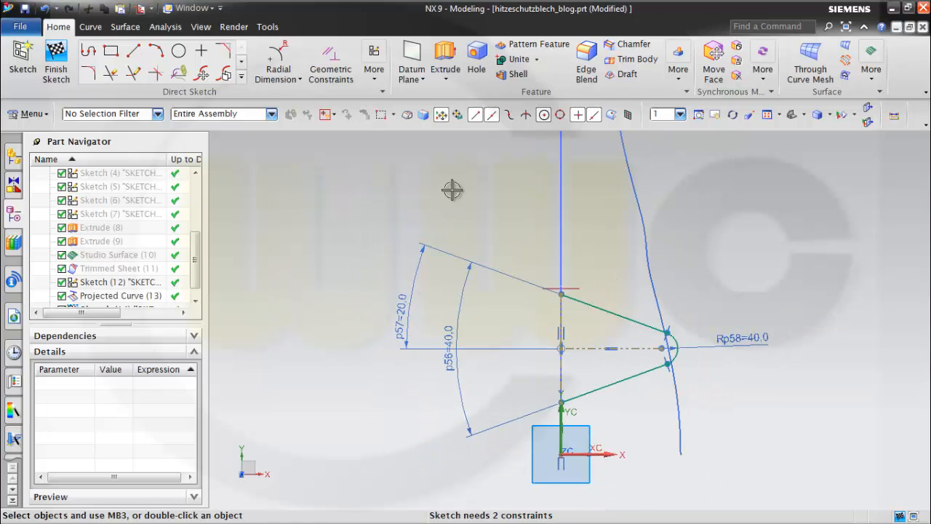
left_click(298, 80)
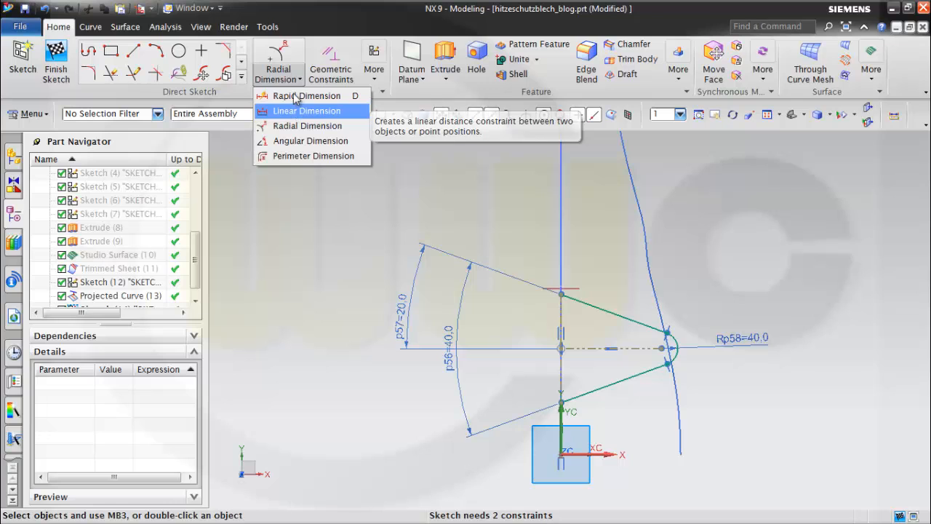
left_click(298, 95)
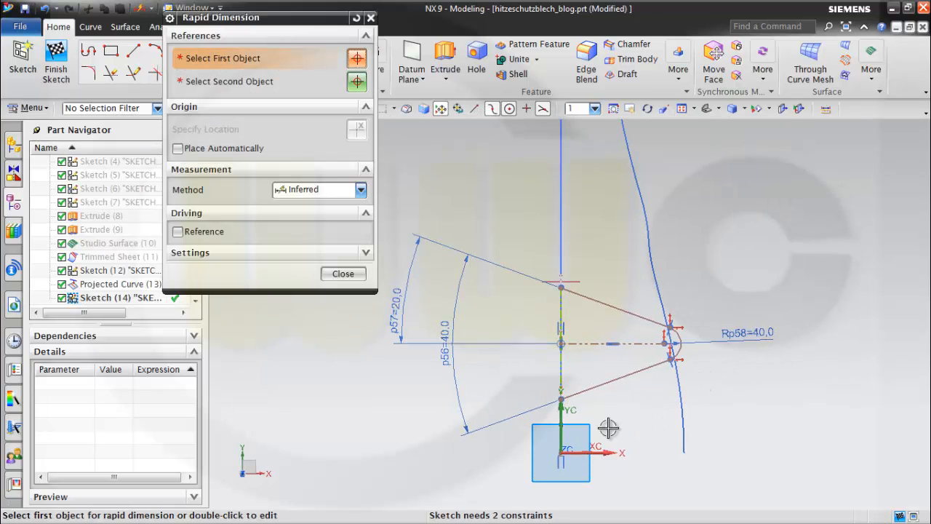
left_click(562, 454)
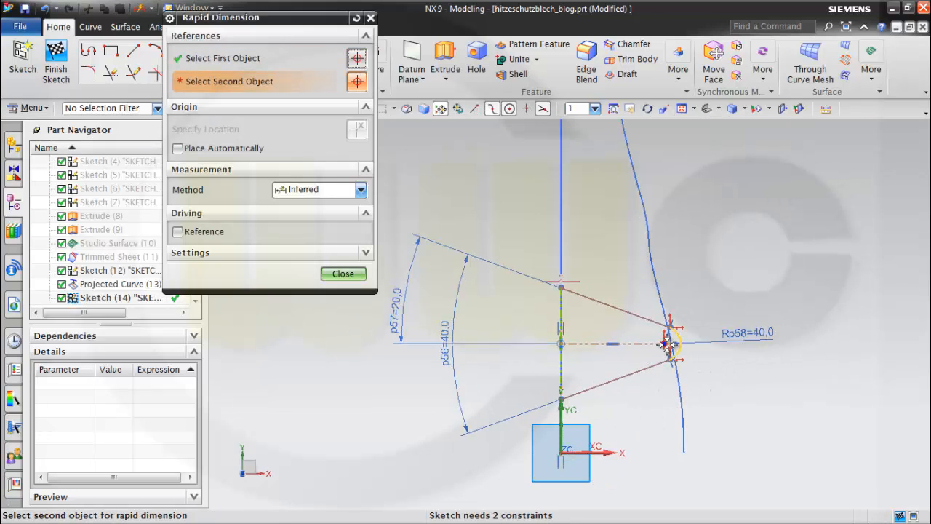
left_click(666, 342)
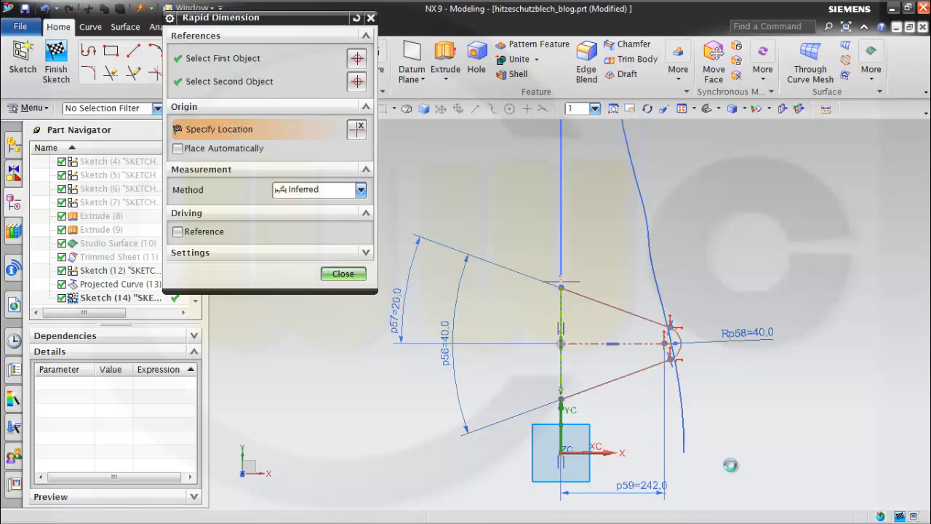
left_click(837, 424)
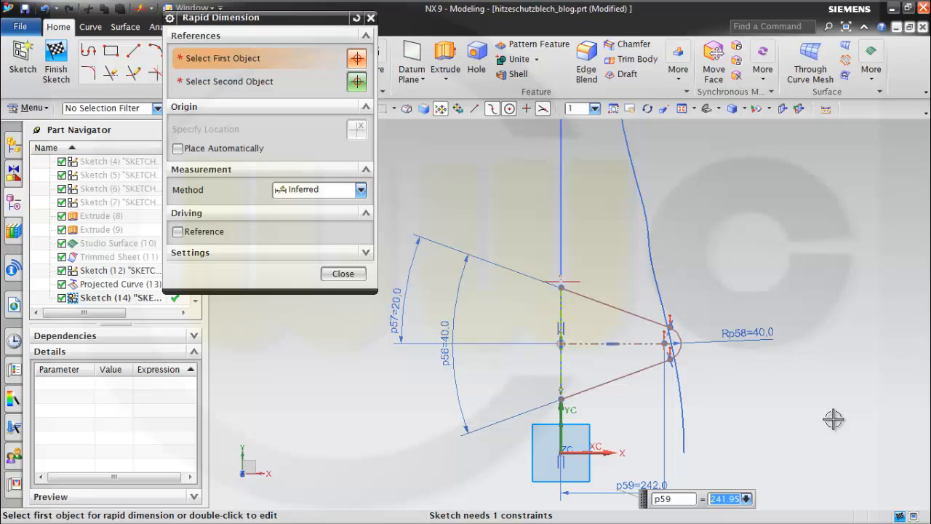
key("Return")
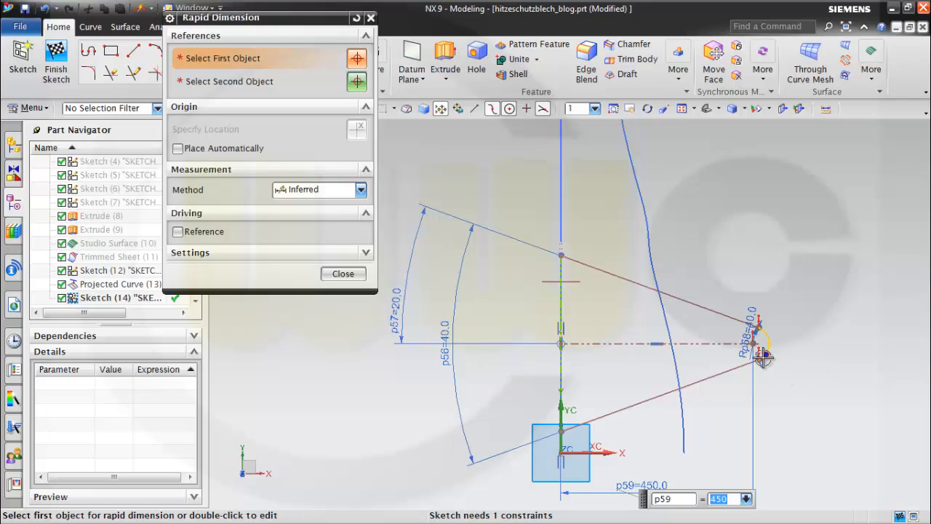
- Dimension the vertical distance between the tip arc's centre and the origin, set it to 200 mm, and finish the sketch
left_click(746, 343)
left_click(559, 451)
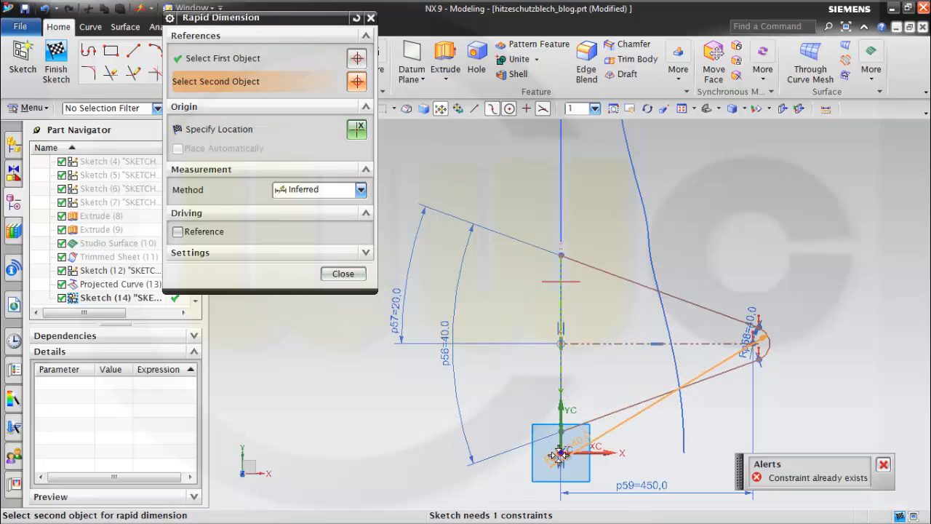
left_click(559, 452)
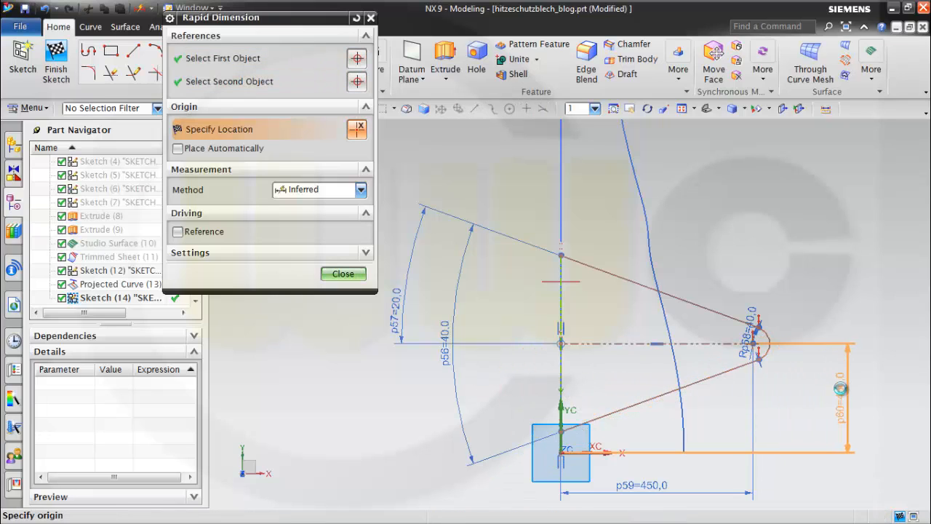
left_click(846, 389)
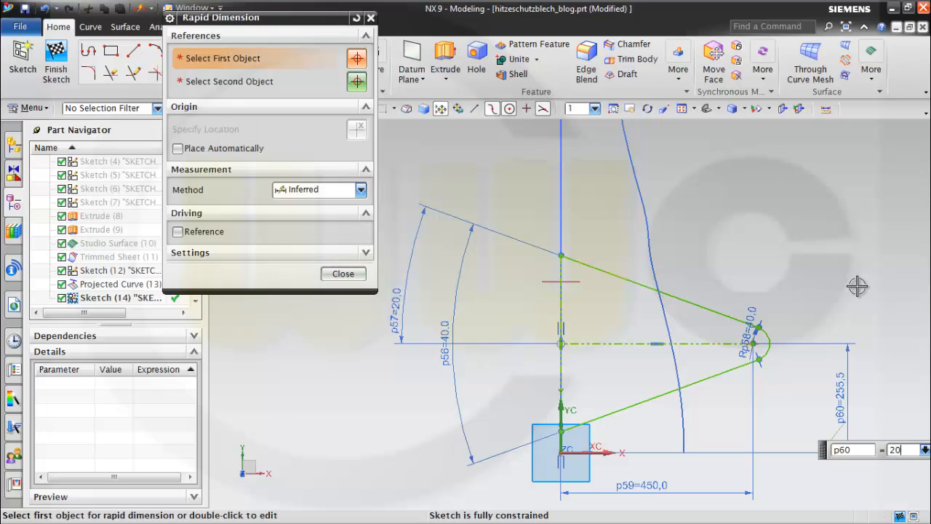
type("200")
key("Return")
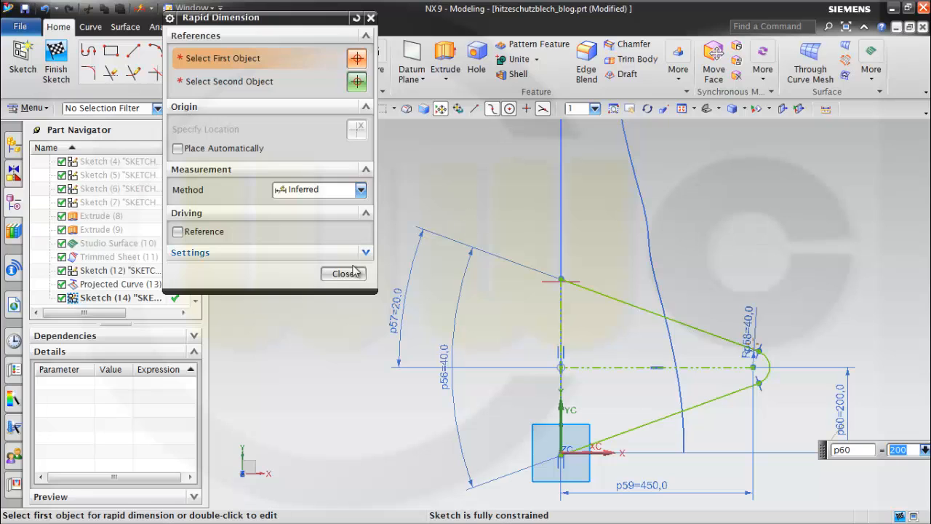
left_click(344, 274)
middle_click_drag(682, 244, 601, 207)
left_click(56, 60)
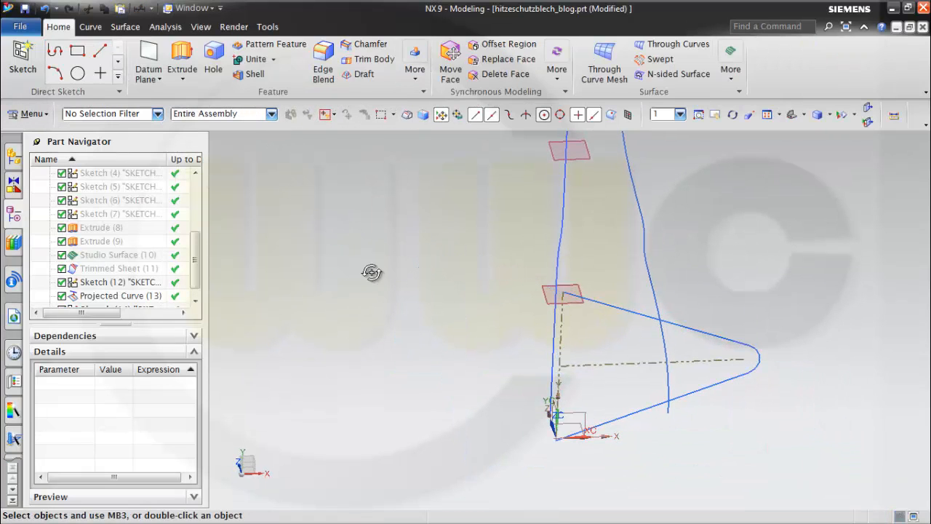
- Show the hidden Trimmed Sheet (11) surface again alongside the finished V-shaped sketch
mouse_move(371, 273)
middle_mouse_down()
mouse_move(325, 260)
mouse_move(327, 272)
mouse_move(345, 273)
middle_mouse_up()
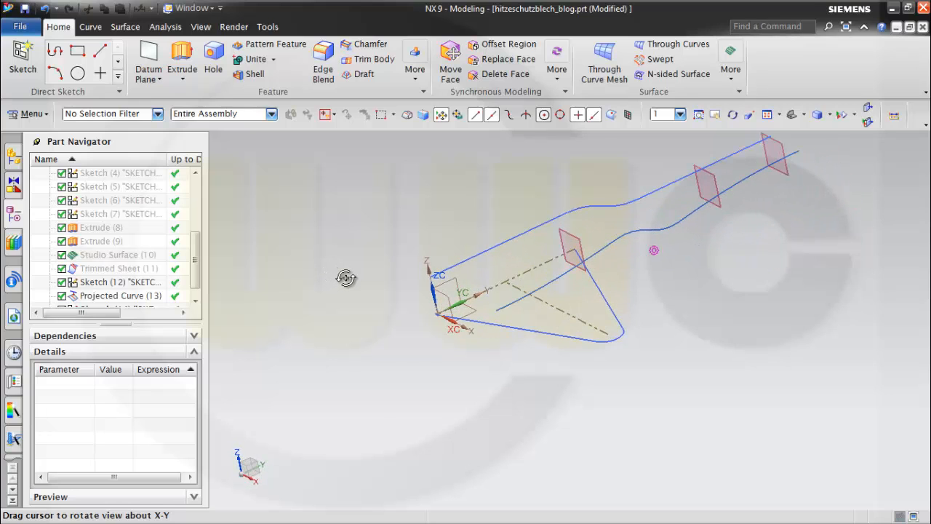
scroll(194, 280, "down", 1)
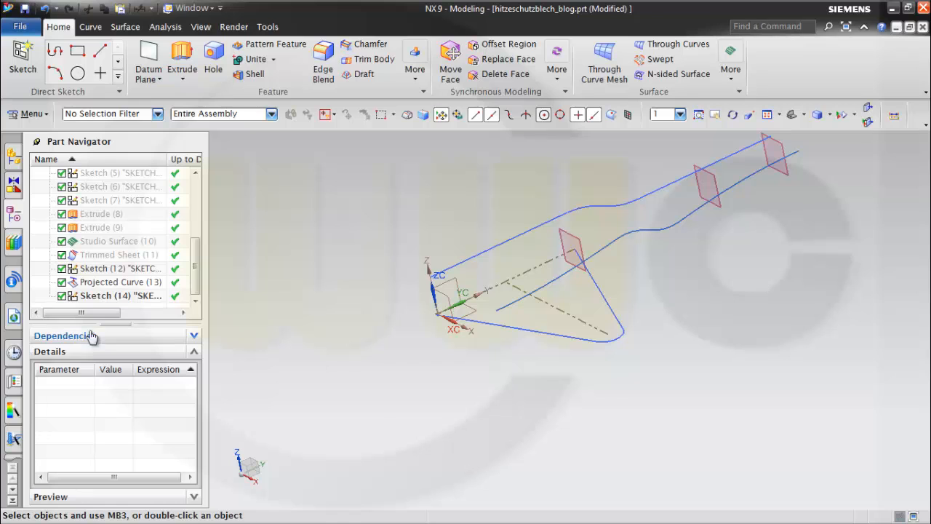
right_click(106, 259)
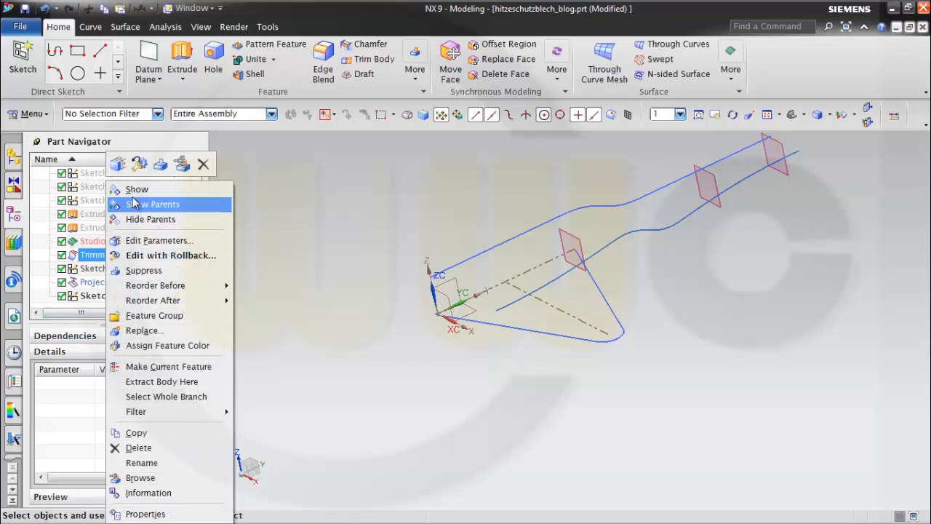
left_click(201, 211)
mouse_move(538, 353)
middle_mouse_down()
mouse_move(576, 376)
mouse_move(547, 340)
middle_mouse_up()
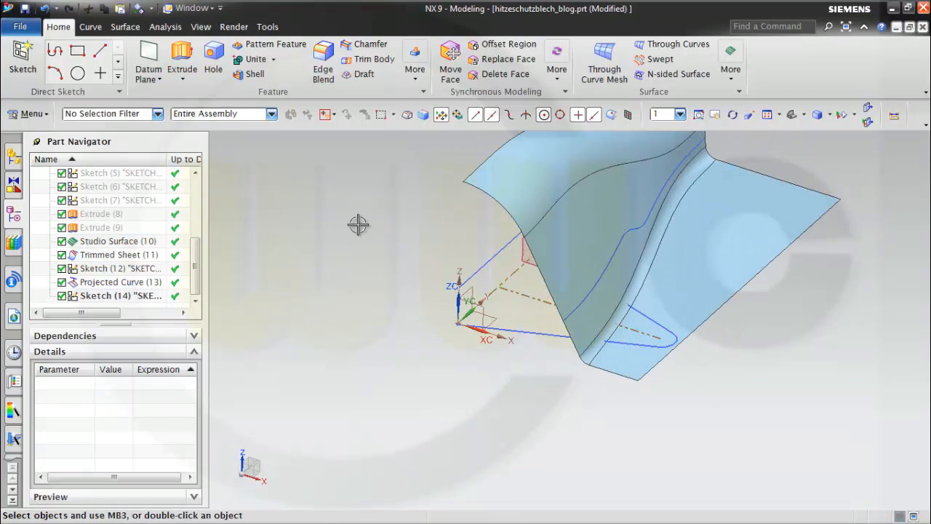
- Project the V-shaped sketch SKETCH_002 onto the faces of Trimmed Sheet (11) along the ZC axis
left_click(90, 26)
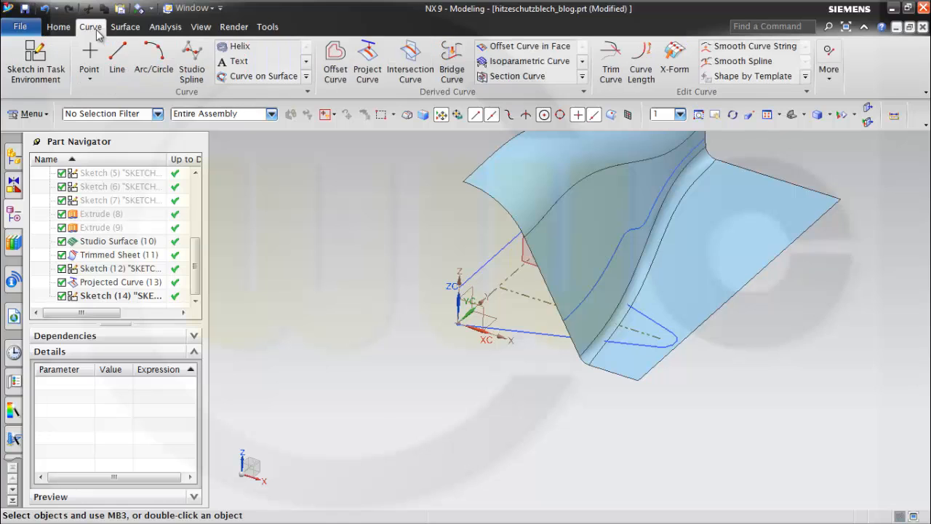
left_click(368, 65)
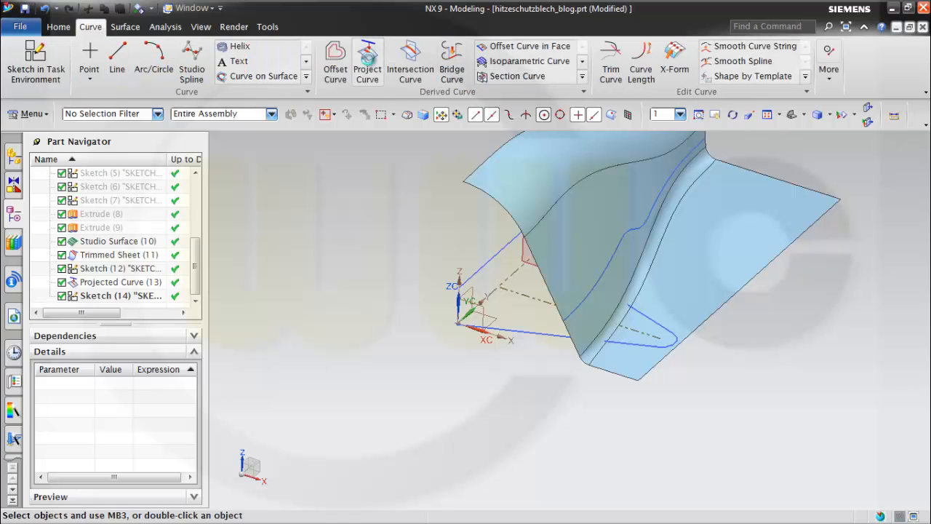
left_click(102, 296)
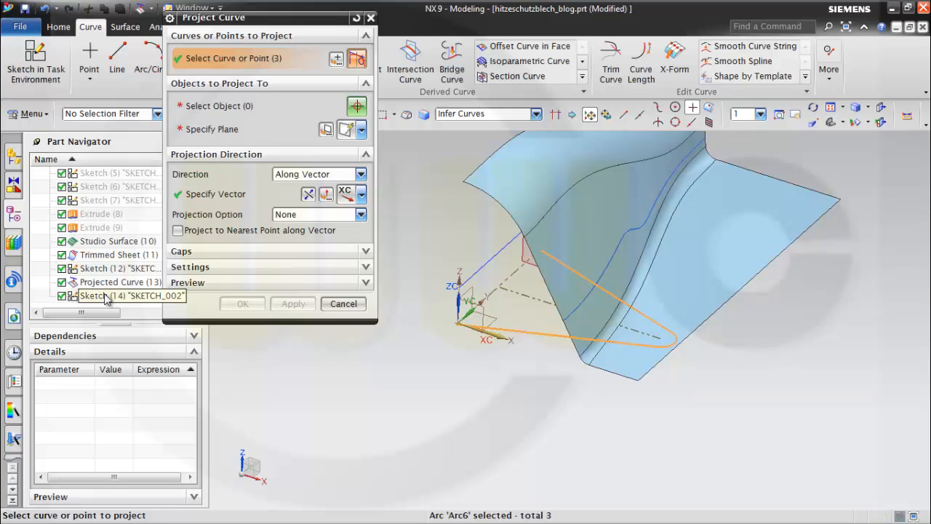
left_click(242, 106)
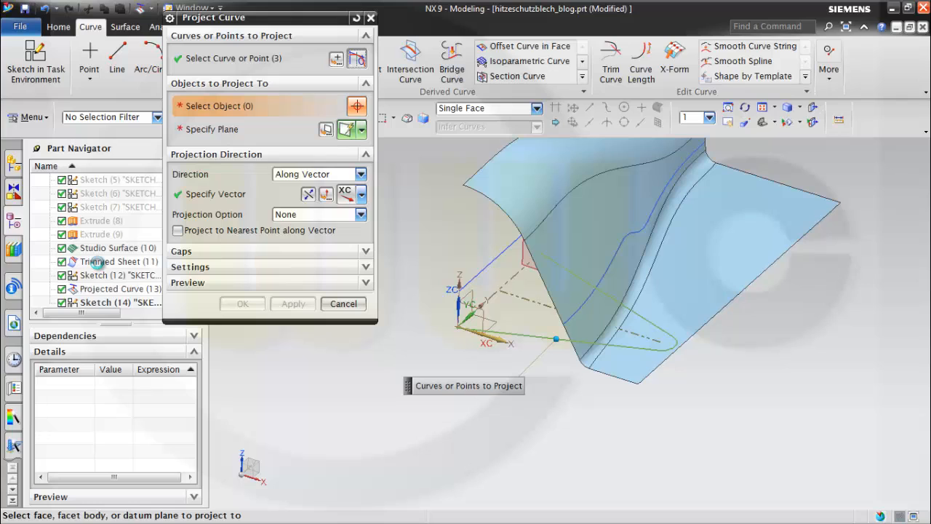
left_click(95, 261)
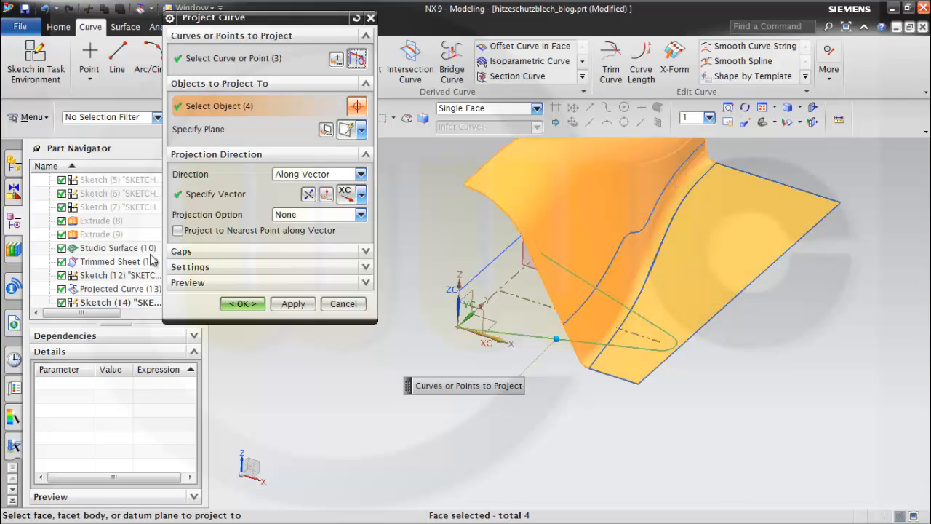
left_click(361, 196)
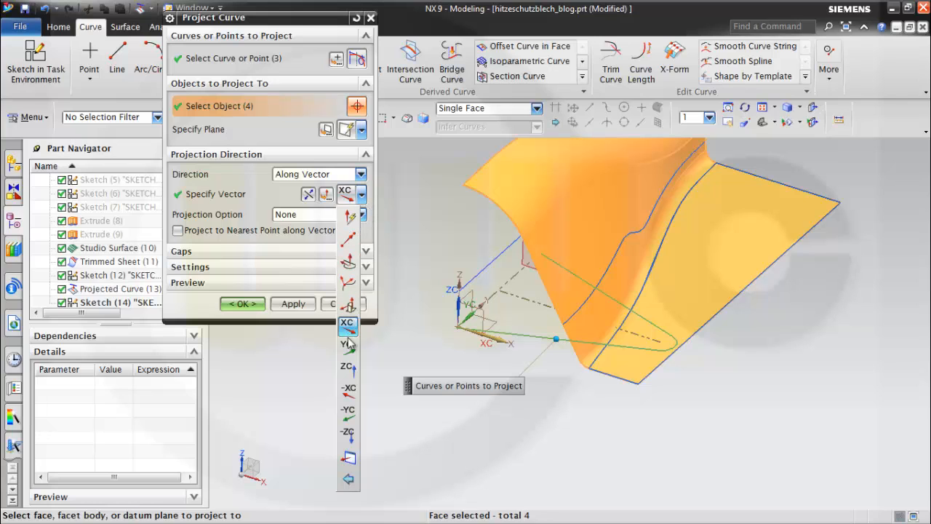
left_click(349, 366)
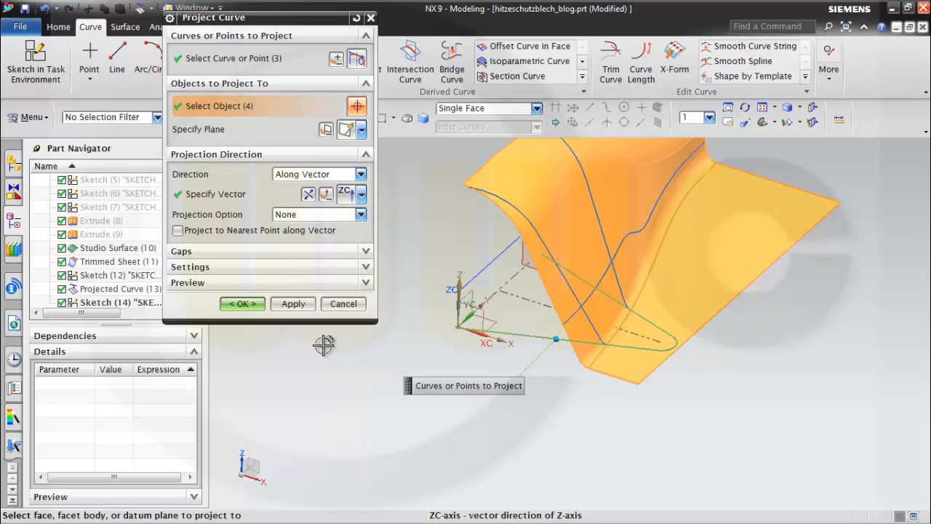
left_click(247, 307)
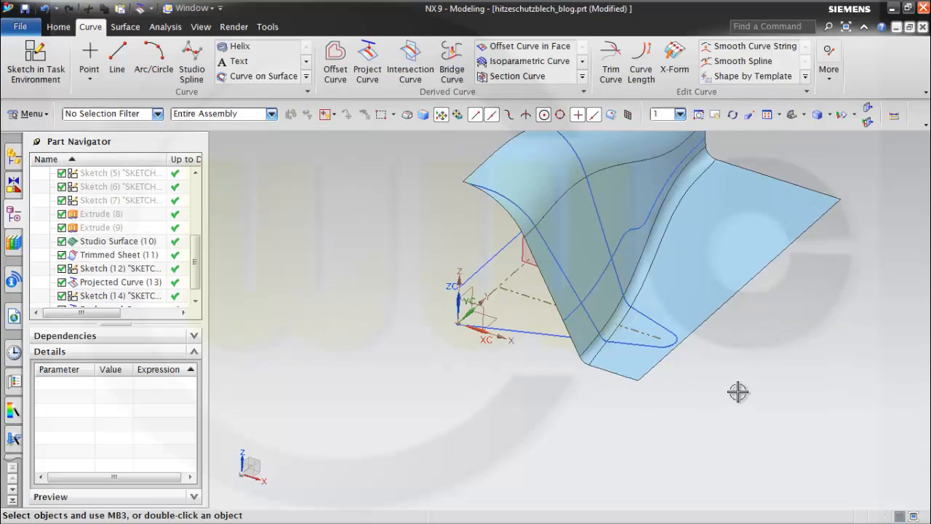
- Save the part file with the projected V curve
middle_click_drag(737, 390, 708, 372)
scroll(713, 326, "down", 2)
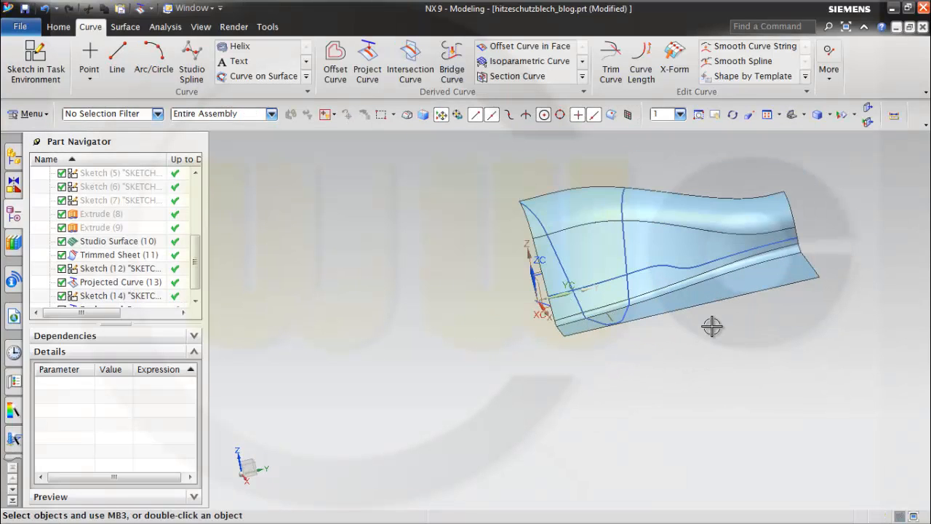
middle_click_drag(847, 221, 725, 270, "shift")
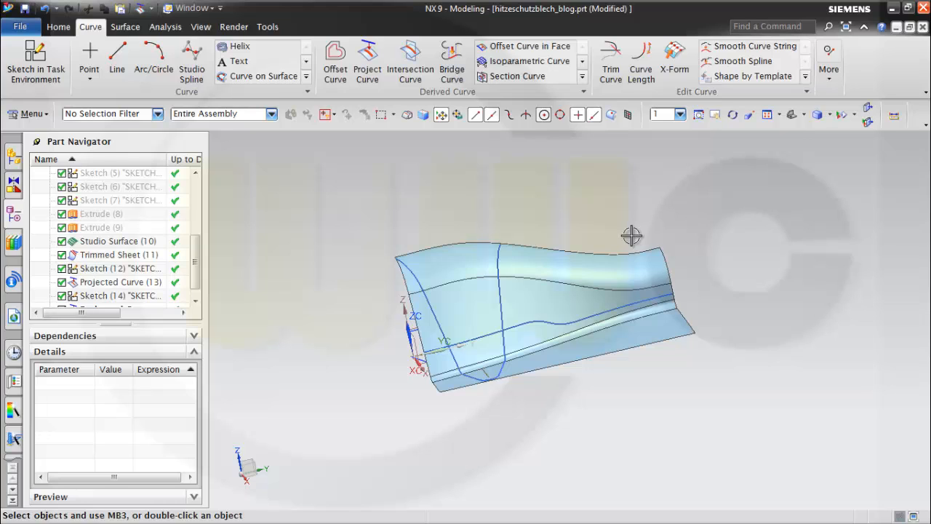
key("ctrl+s")
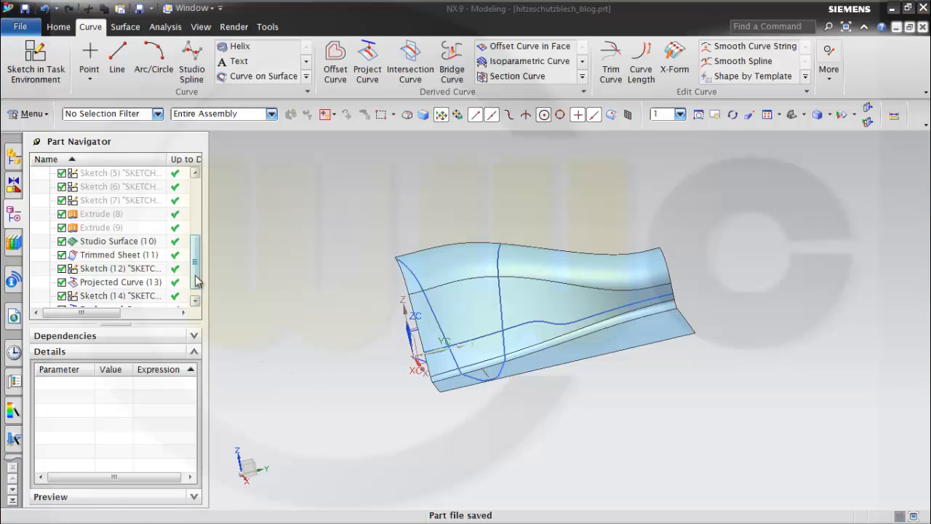
scroll(196, 280, "down", 1)
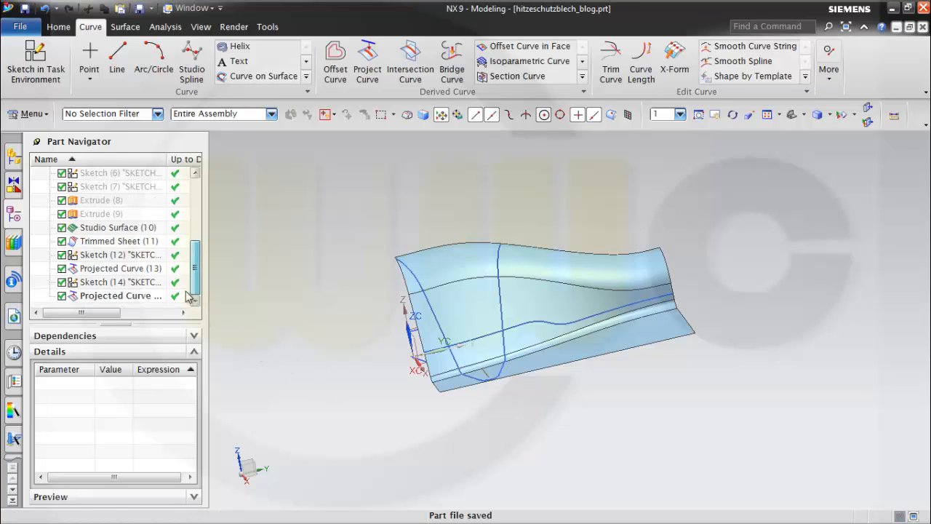
right_click(98, 283)
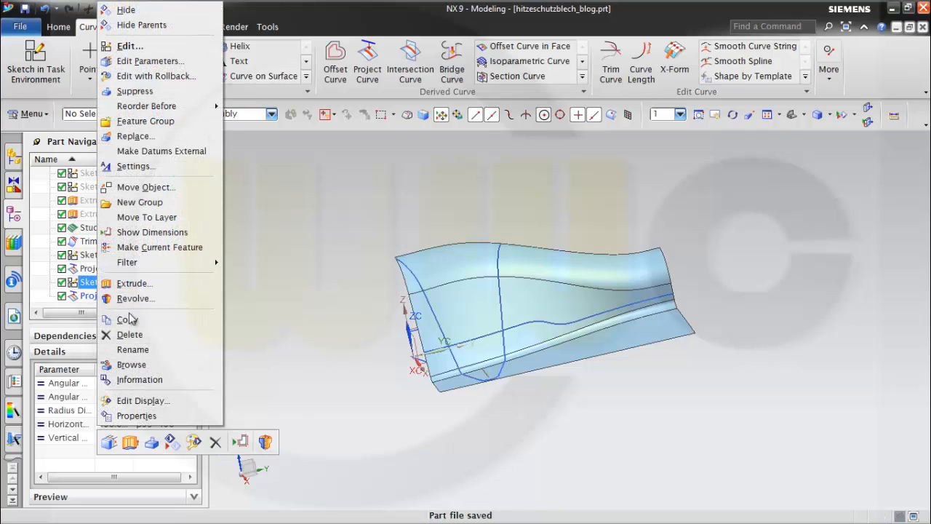
key("Escape")
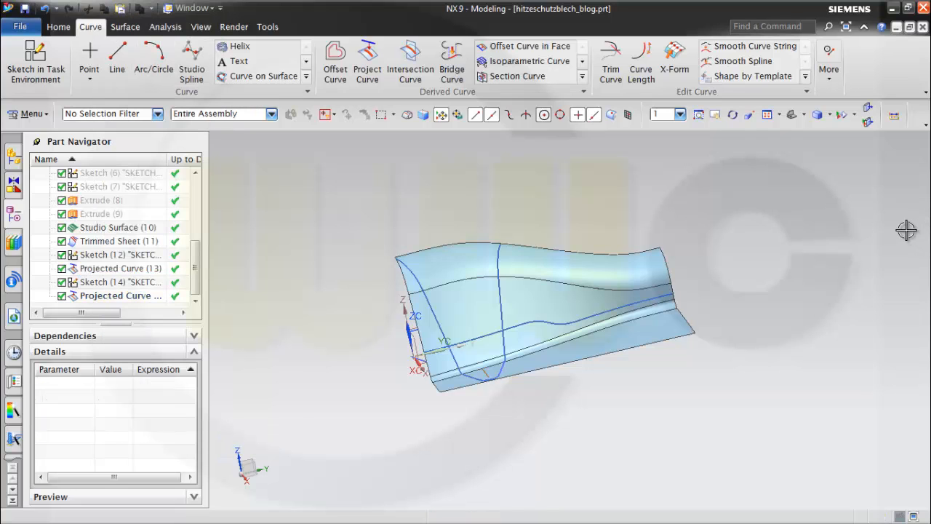
- Paste a copy of sketch SKETCH_002 using a new coordinate system defined by the three planes of the datum coordinate system
key("ctrl+v")
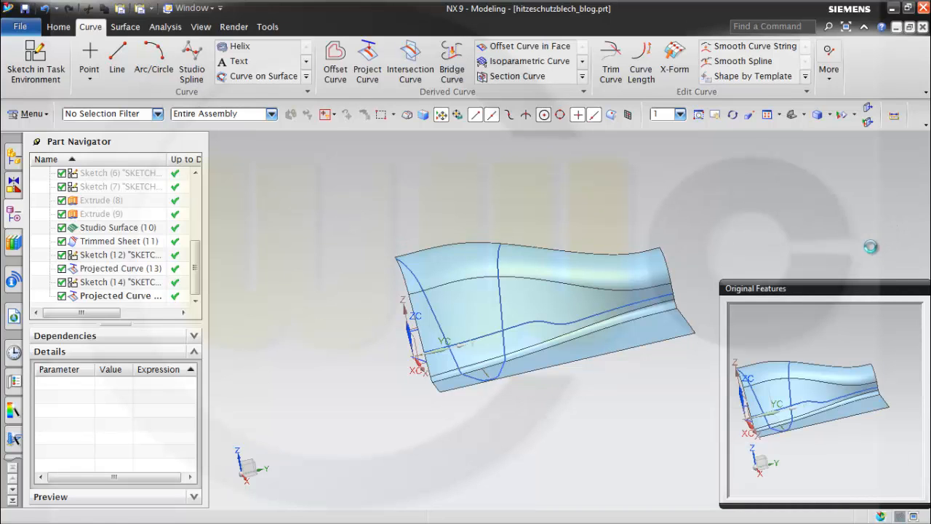
middle_click_drag(554, 401, 379, 210)
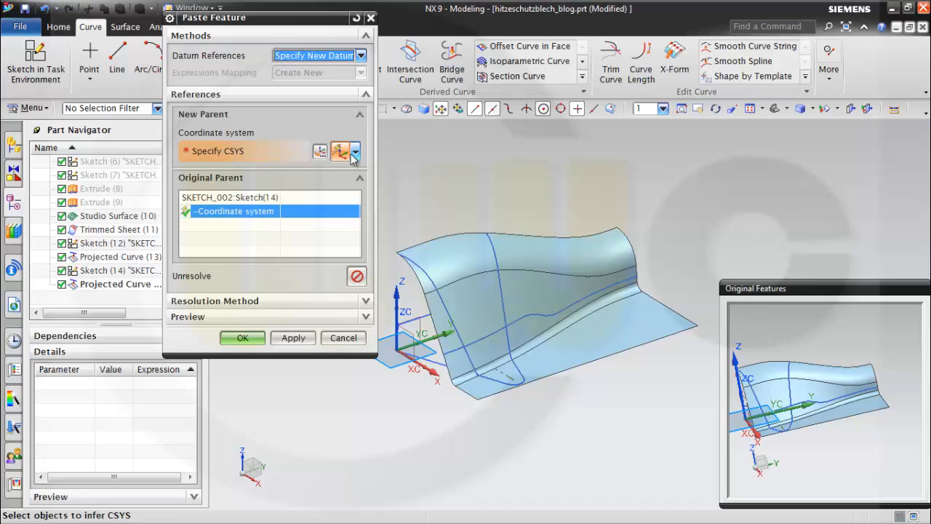
left_click(355, 152)
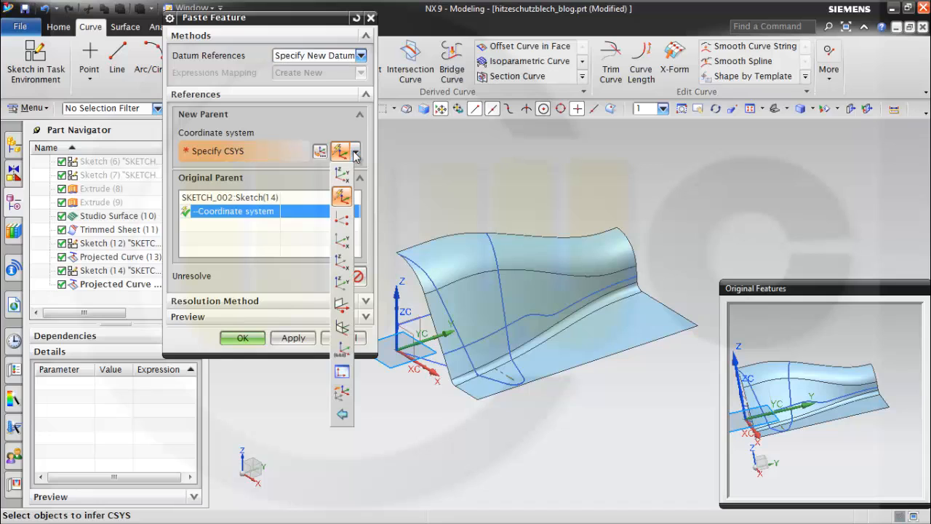
left_click(342, 329)
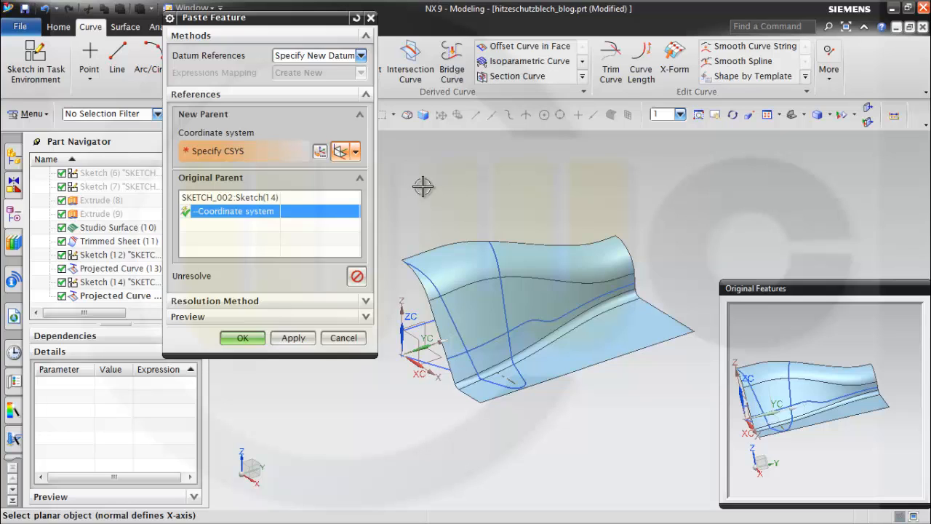
left_click(424, 332)
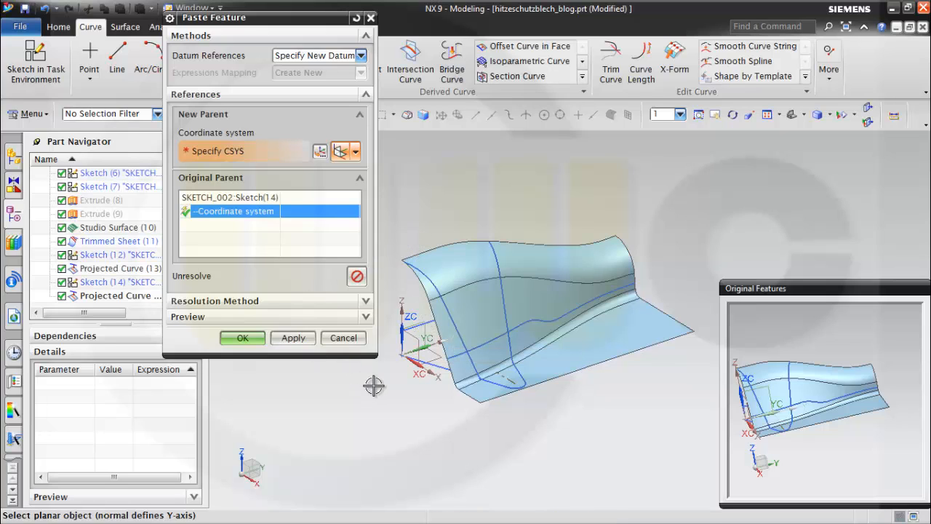
left_click(414, 336)
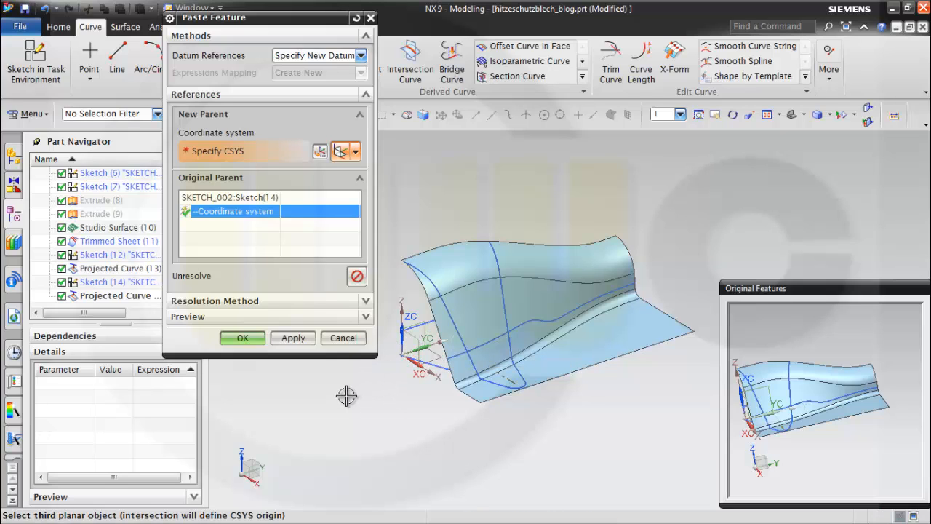
left_click(435, 360)
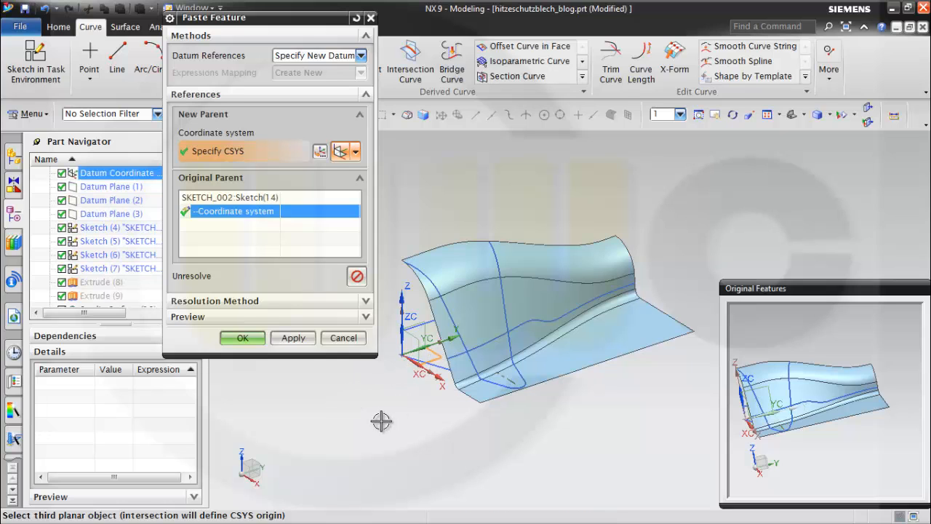
left_click(256, 341)
- Edit the parameters of the pasted Sketch (16), setting position dimensions p67 to 600 and p66 to 200
mouse_move(362, 326)
middle_mouse_down()
mouse_move(386, 322)
mouse_move(411, 334)
mouse_move(364, 330)
middle_mouse_up()
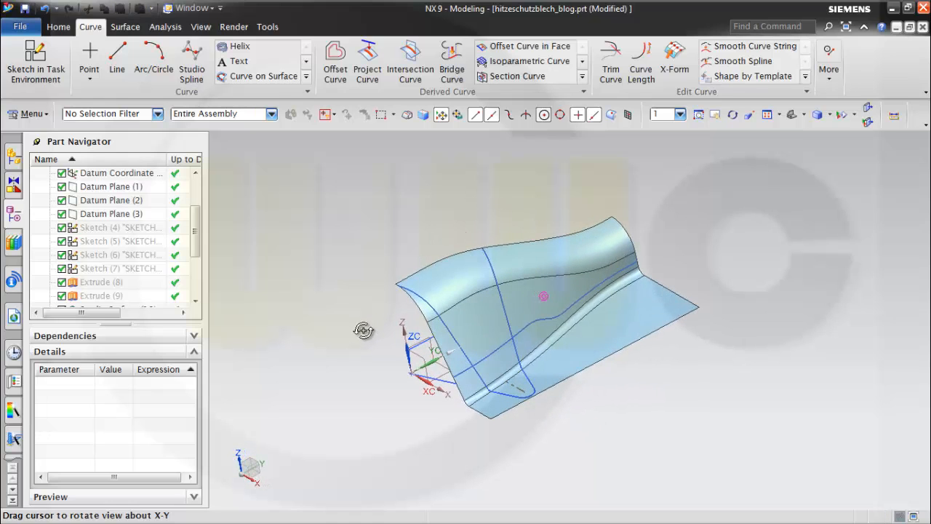
left_click_drag(198, 263, 197, 296)
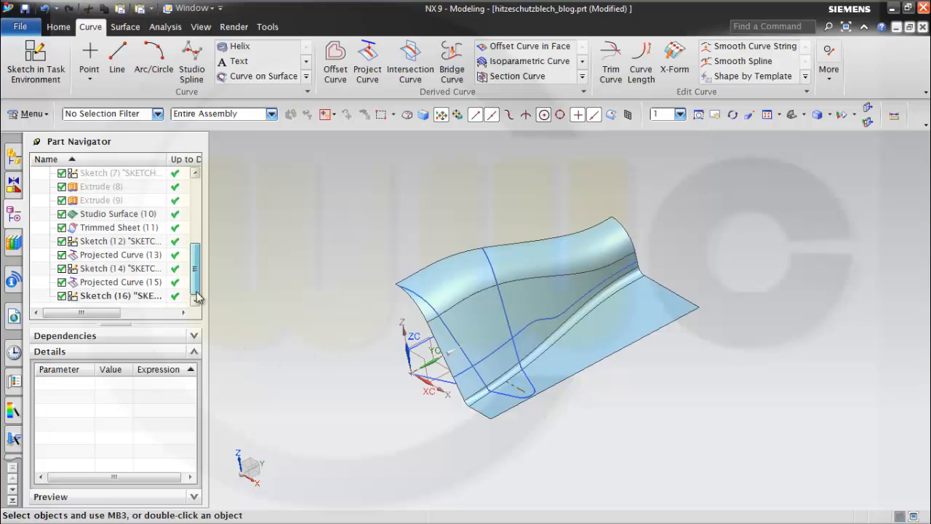
right_click(105, 302)
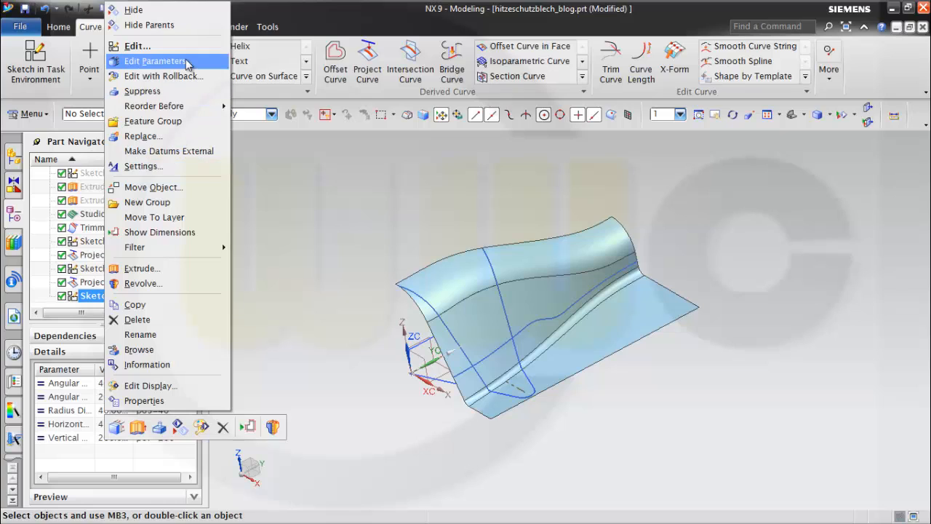
left_click(211, 65)
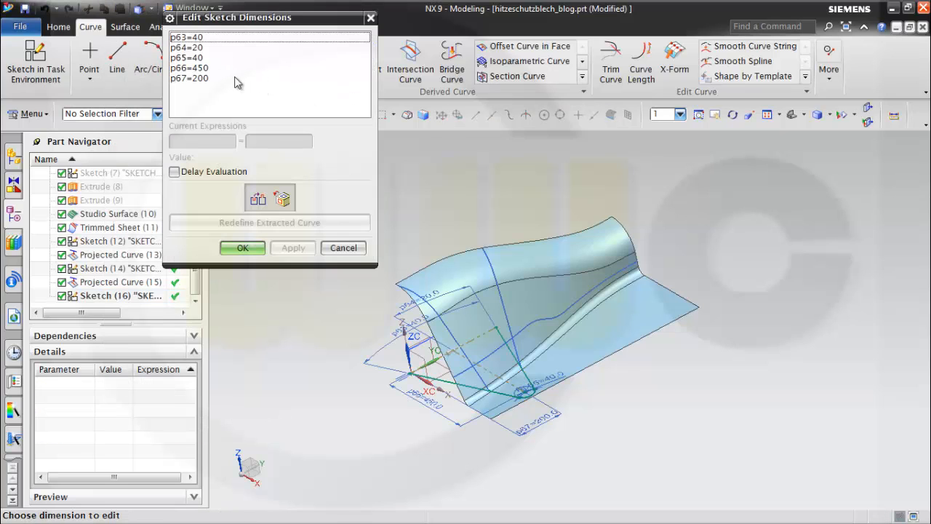
left_click(207, 80)
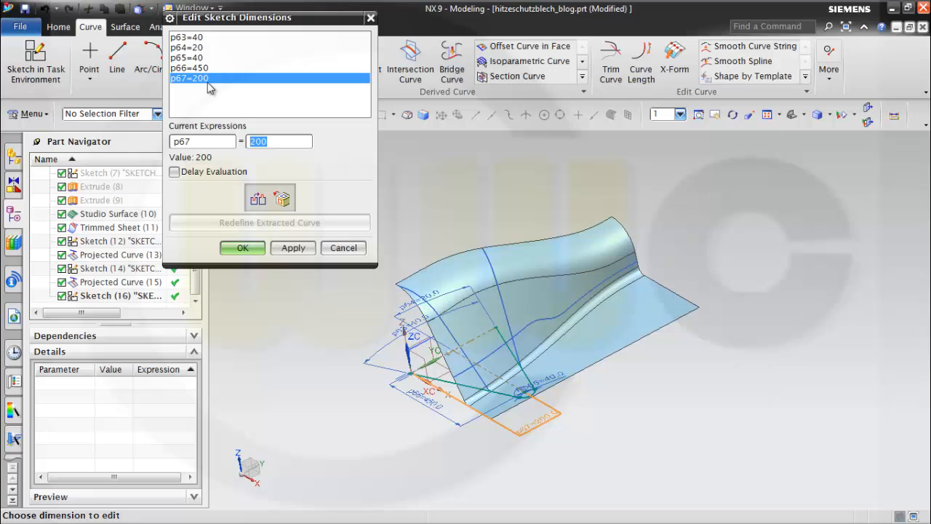
key("Return")
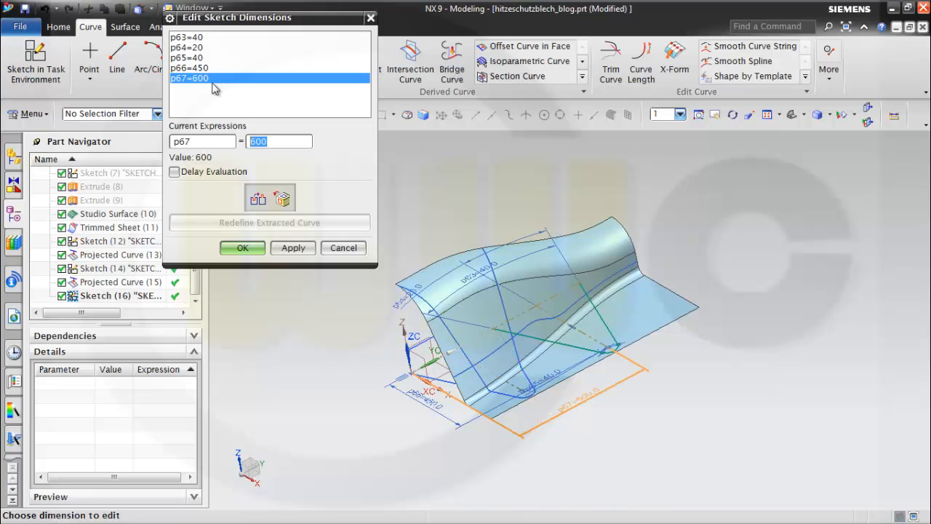
left_click(204, 68)
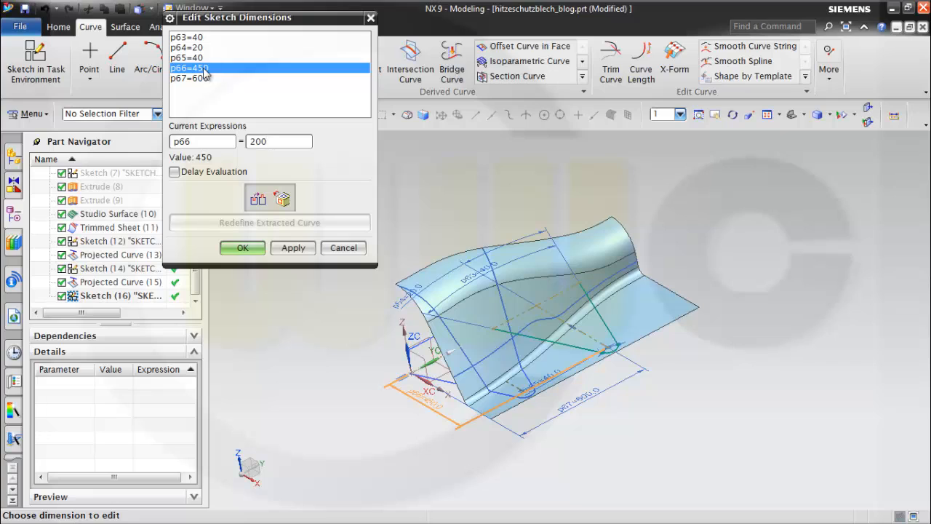
key("Return")
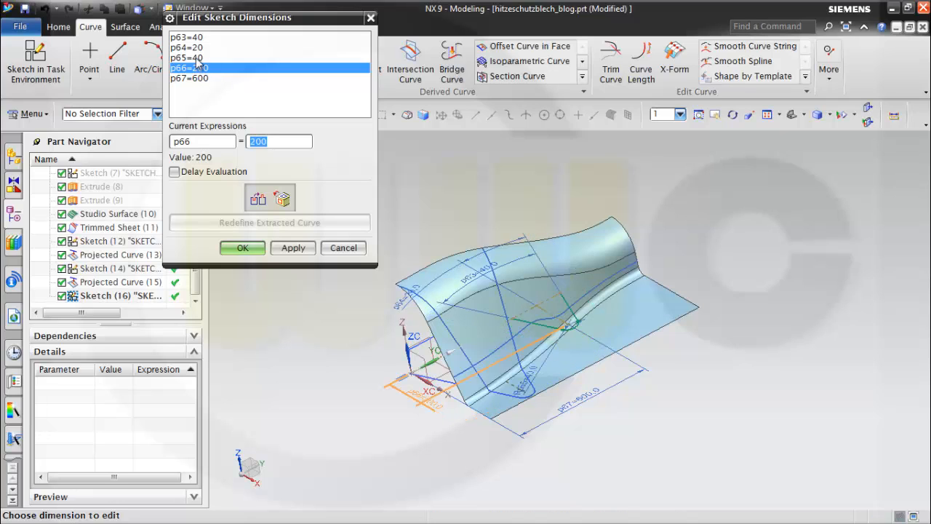
- Set the pasted sketch's tip radius dimension p65 to 20 and accept the edited dimensions
left_click(197, 59)
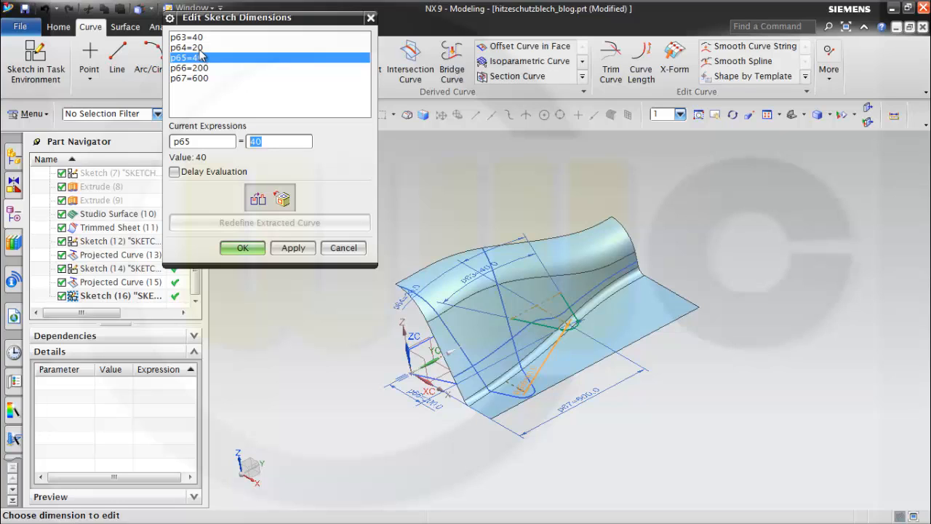
left_click(199, 49)
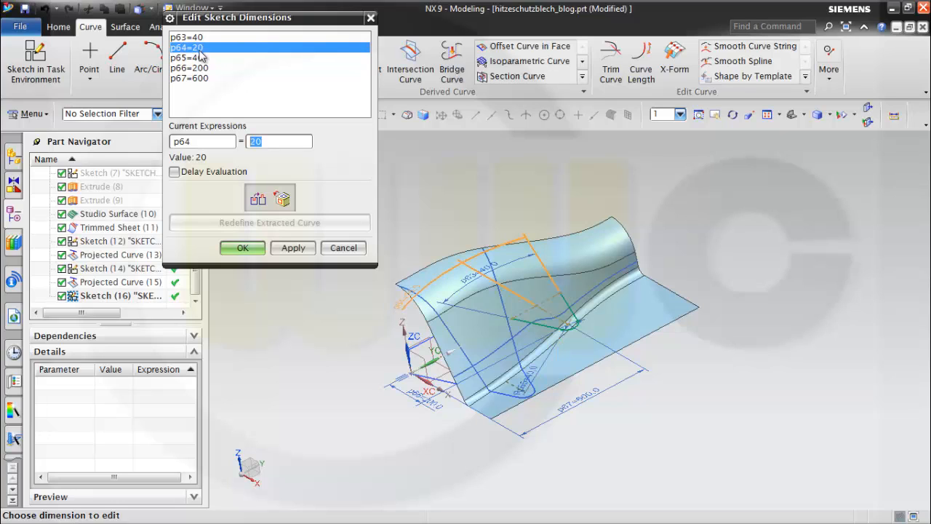
left_click(200, 59)
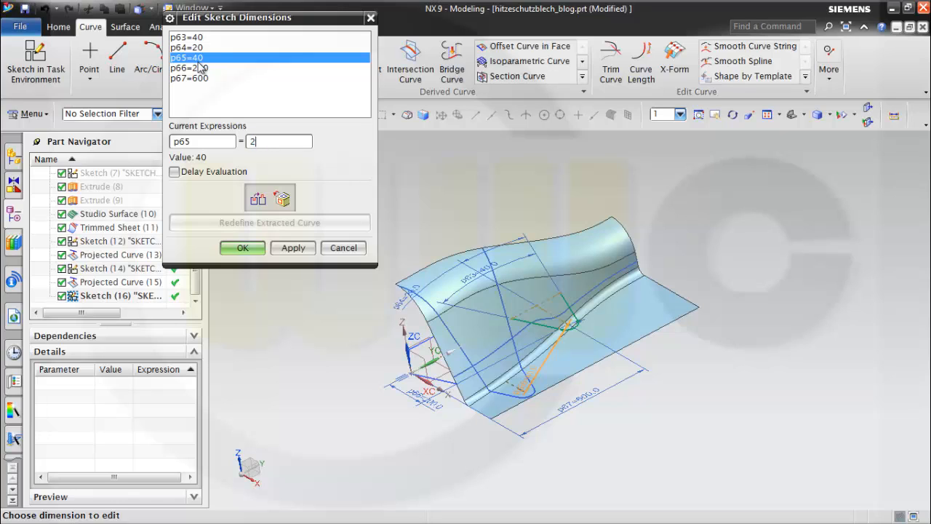
key("Return")
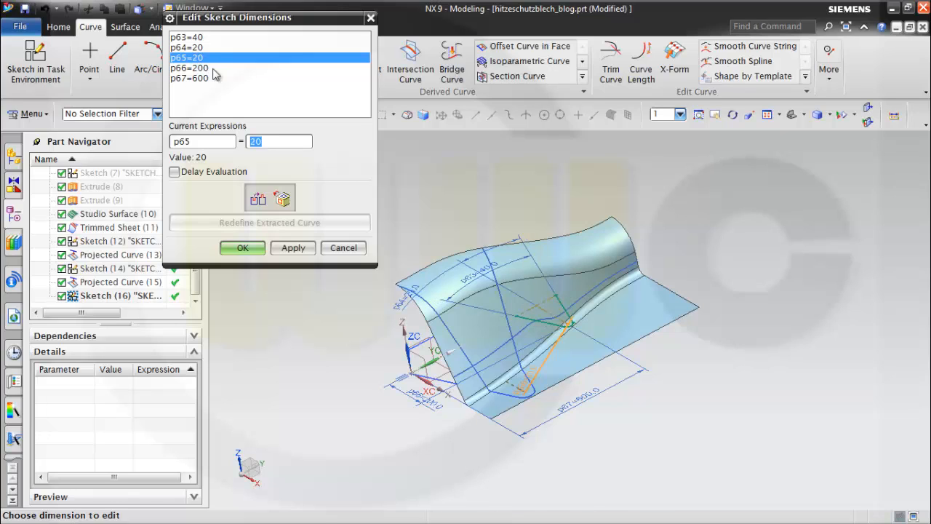
left_click(256, 254)
- Set the vertical position dimension p67 of the pasted Sketch (16) to 800
mouse_move(342, 228)
middle_mouse_down()
mouse_move(383, 232)
mouse_move(381, 256)
mouse_move(359, 263)
mouse_move(388, 270)
mouse_move(379, 267)
middle_mouse_up()
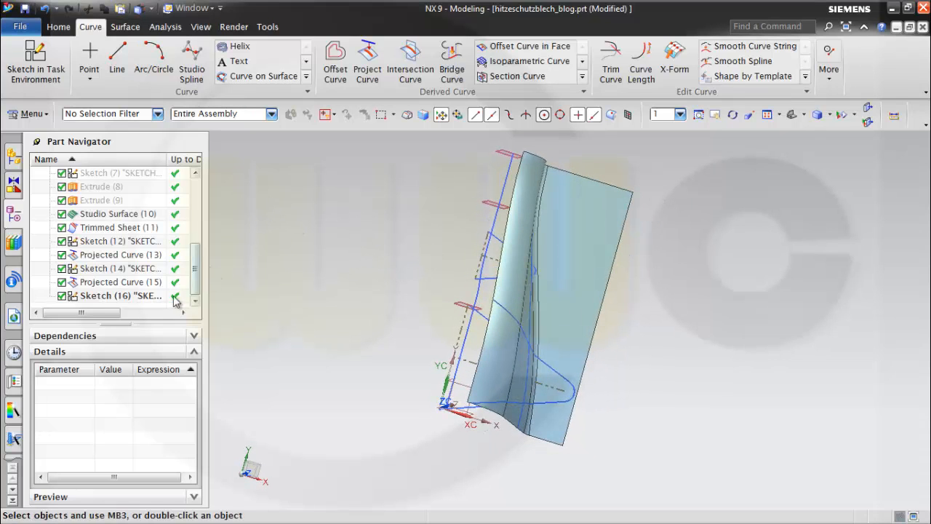
right_click(121, 297)
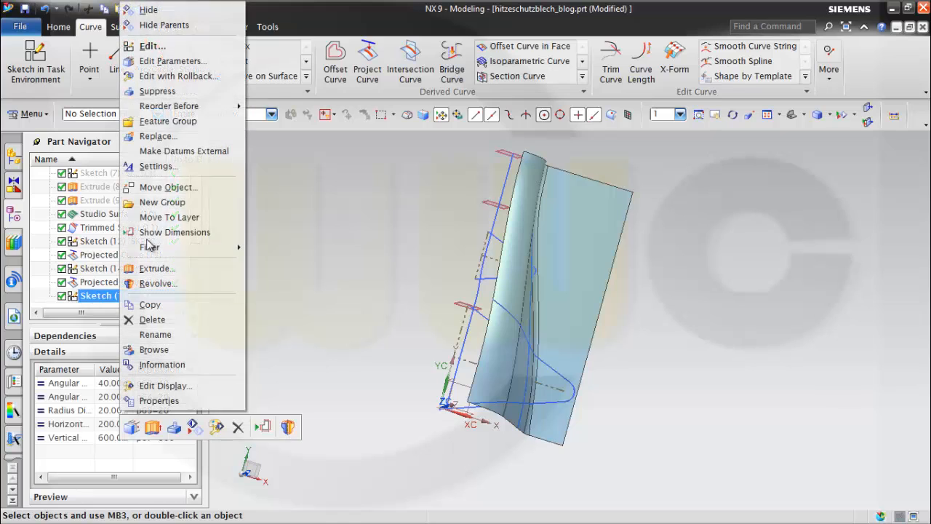
left_click(174, 60)
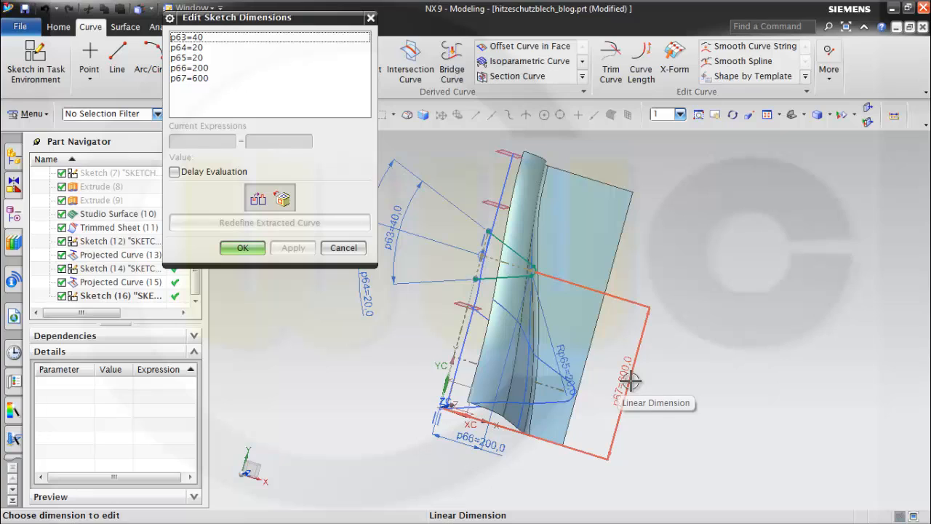
left_click(197, 78)
type("800")
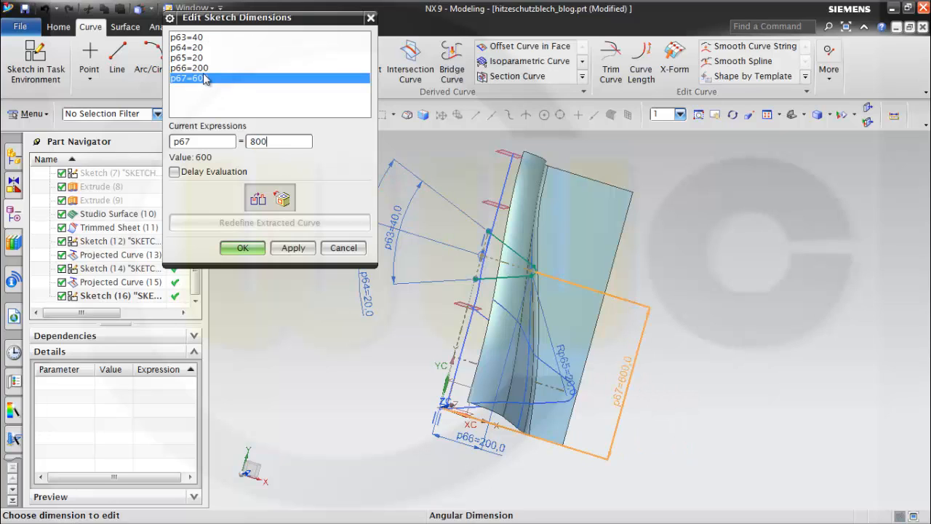
left_click(244, 248)
- Project the pasted Sketch (16) onto the faces of Trimmed Sheet (11) along the ZC axis
mouse_move(629, 263)
middle_mouse_down()
mouse_move(629, 295)
mouse_move(616, 251)
middle_mouse_up()
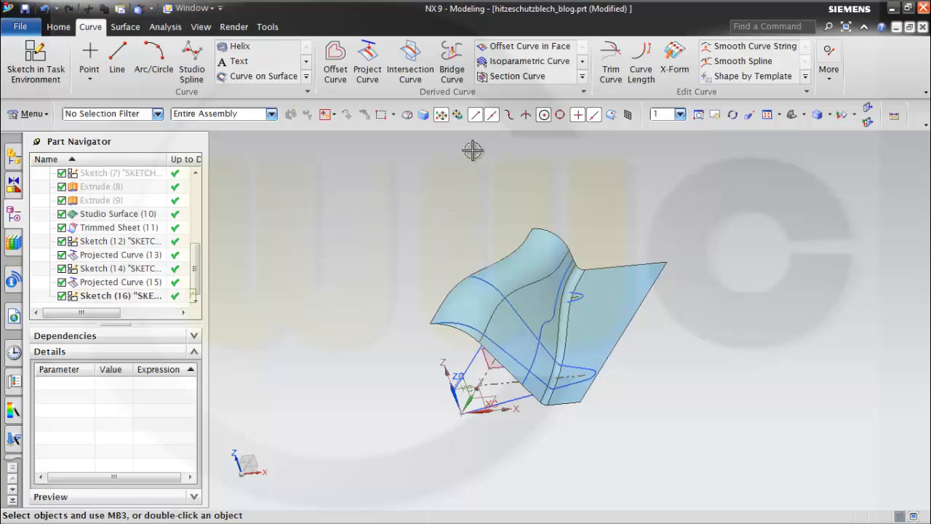
left_click(366, 67)
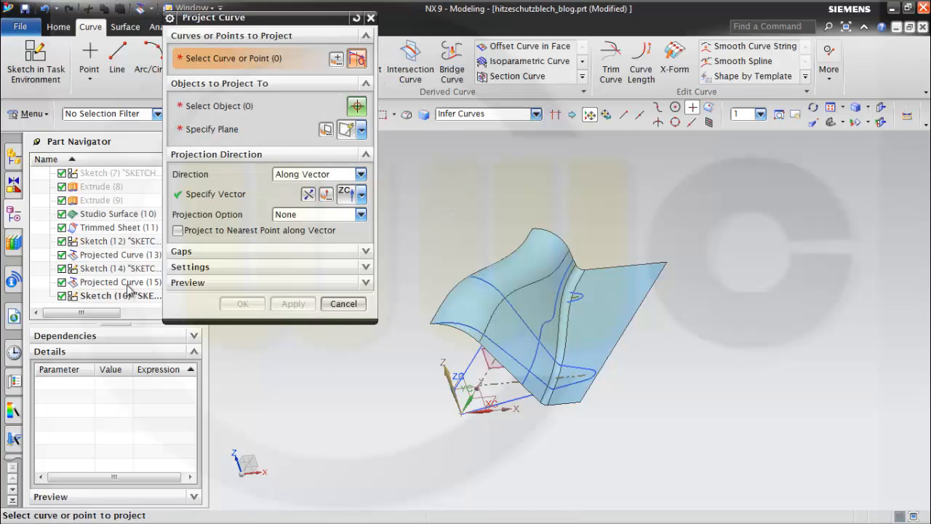
left_click(112, 304)
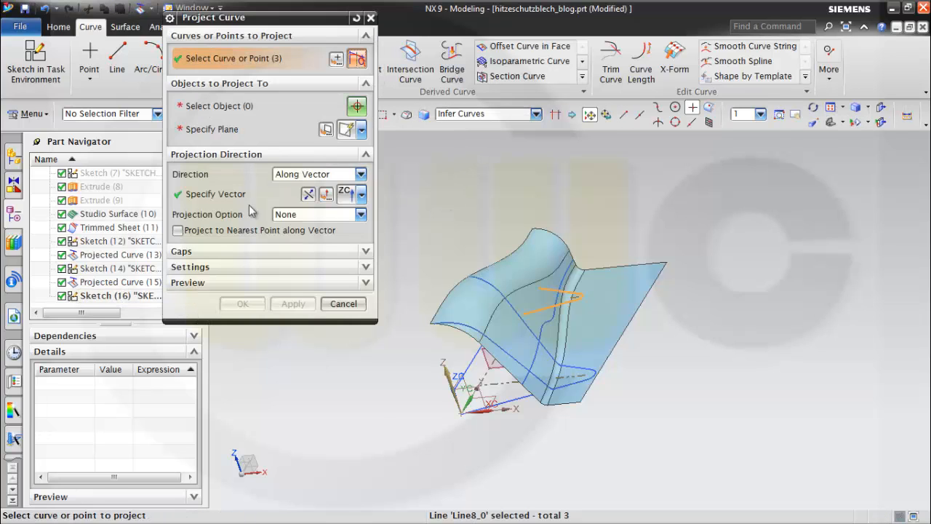
left_click(230, 107)
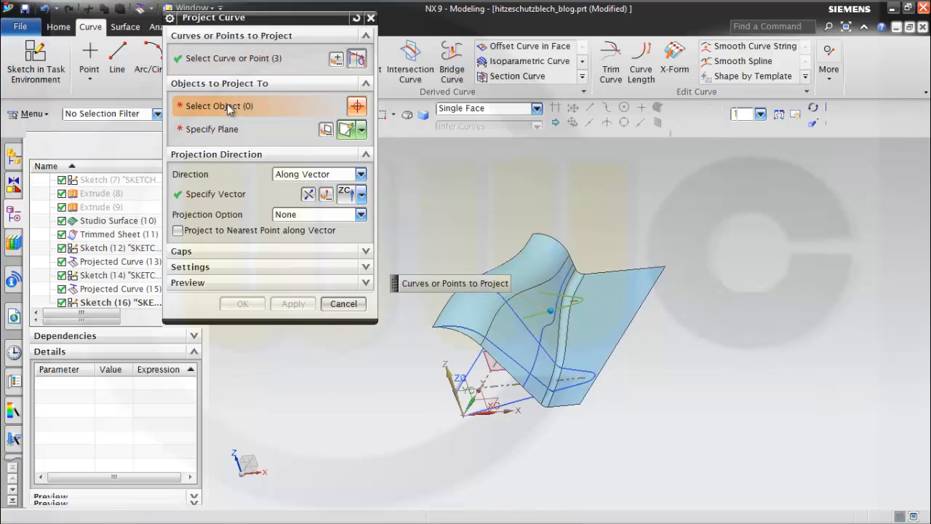
left_click(109, 234)
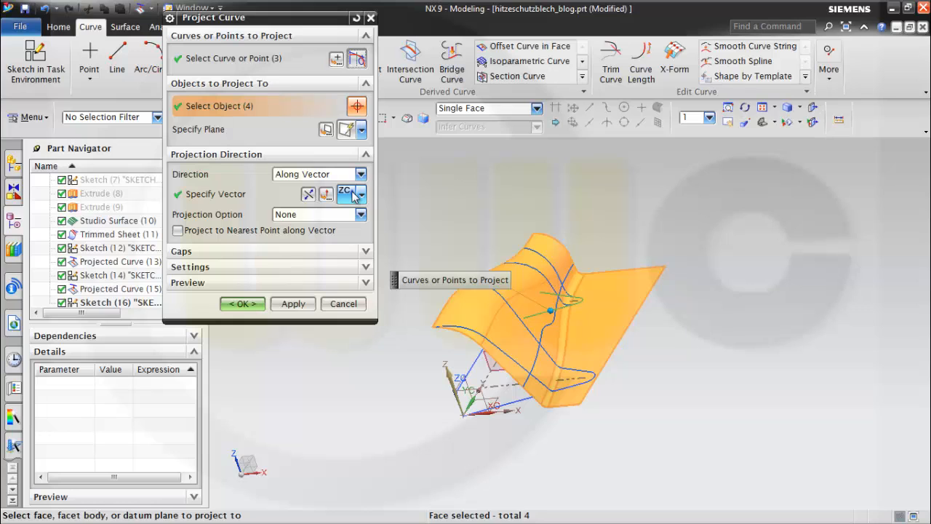
left_click(243, 304)
- Trim Trimmed Sheet (11) with Projected Curves (17), (15) and (13) as boundary objects, projecting normal to face and discarding the selected region
middle_click_drag(693, 324, 679, 279)
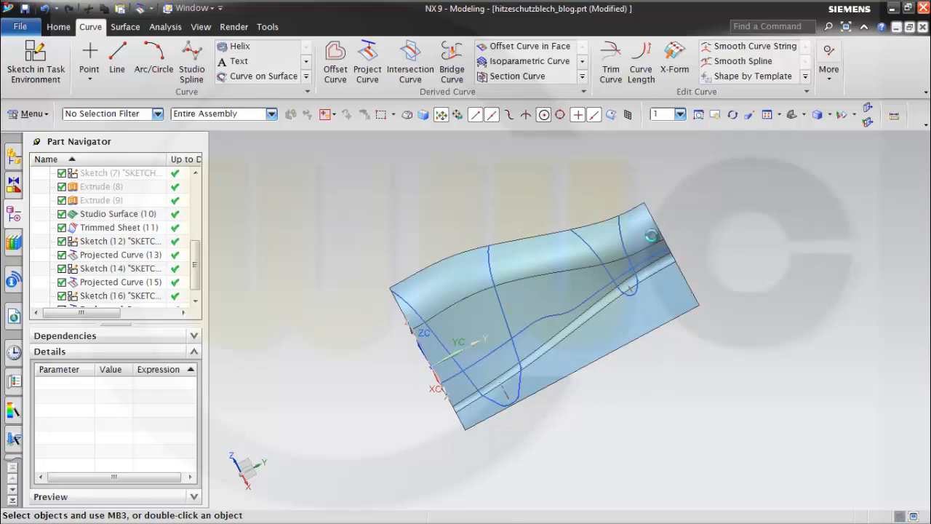
mouse_move(651, 234)
middle_mouse_down()
mouse_move(680, 210)
mouse_move(659, 225)
mouse_move(668, 243)
middle_mouse_up()
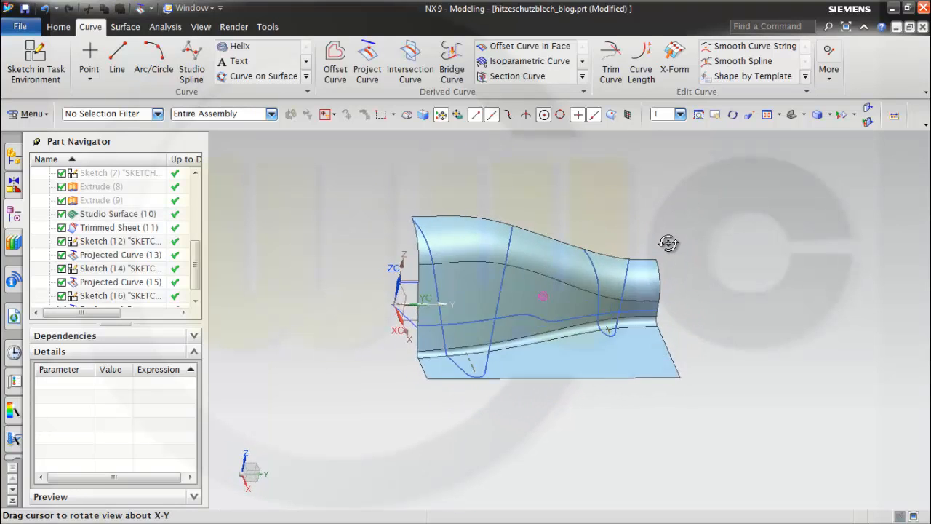
mouse_move(387, 209)
middle_mouse_down()
mouse_move(420, 206)
mouse_move(389, 221)
middle_mouse_up()
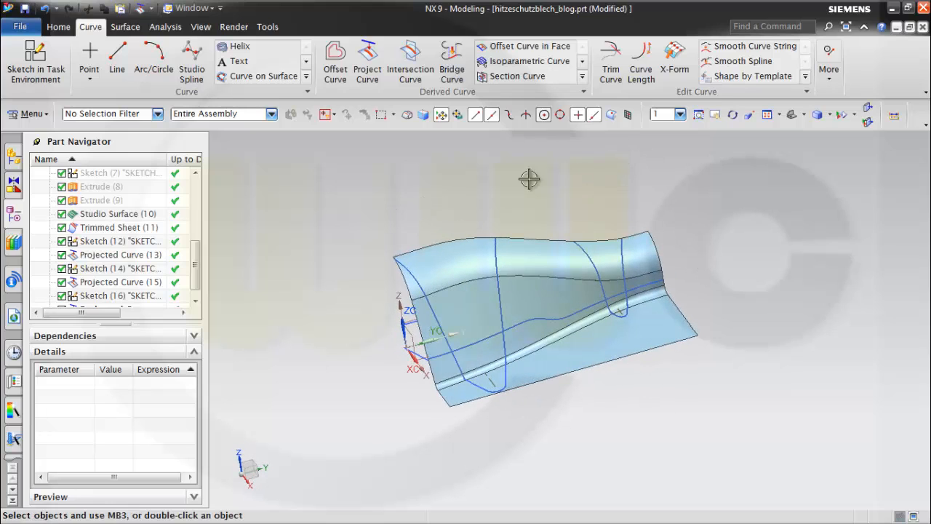
left_click(125, 27)
left_click(440, 69)
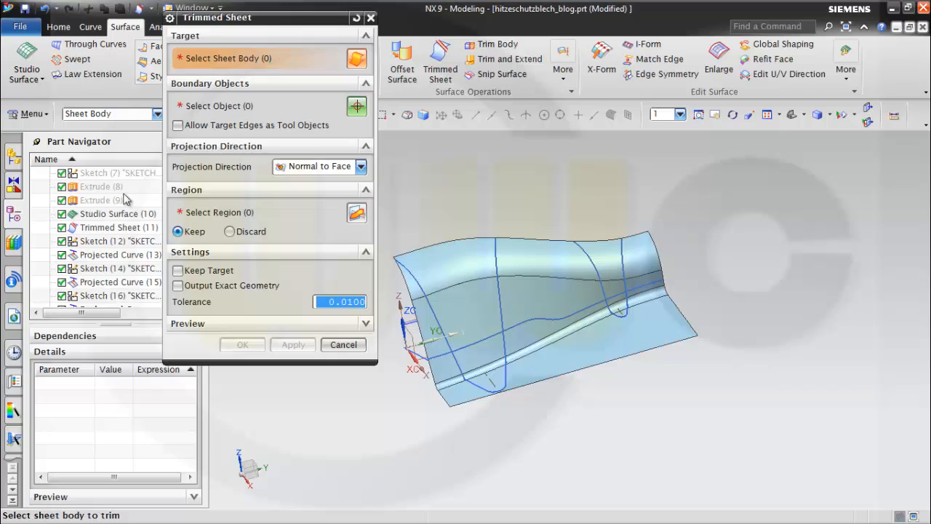
left_click(96, 227)
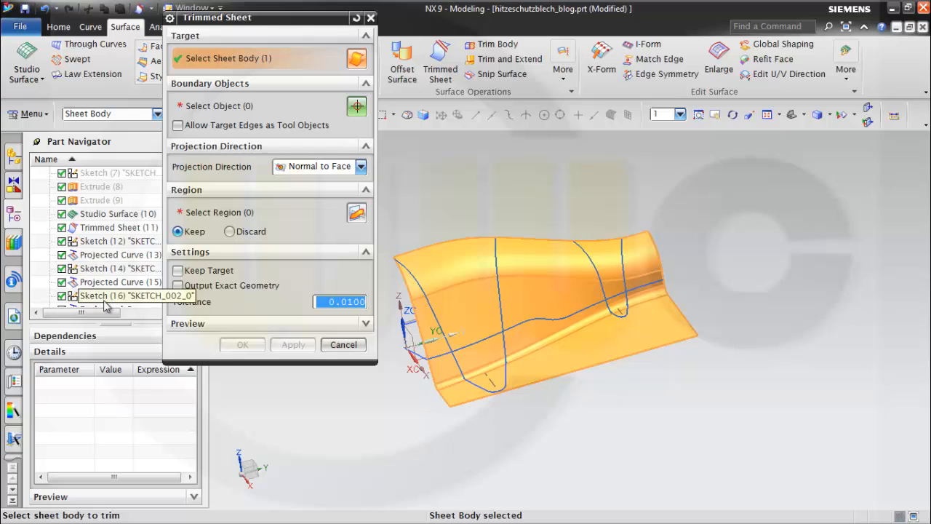
scroll(106, 304, "down", 1)
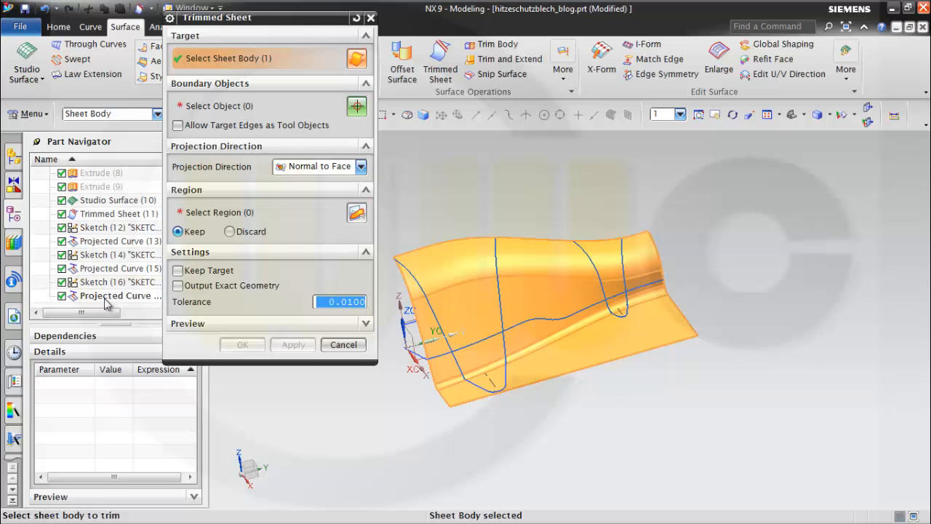
left_click(104, 296)
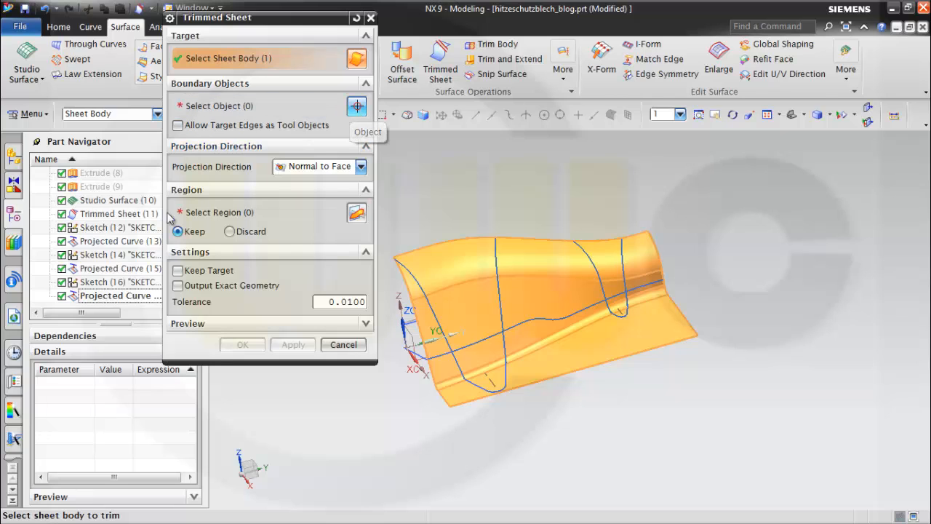
left_click(96, 299)
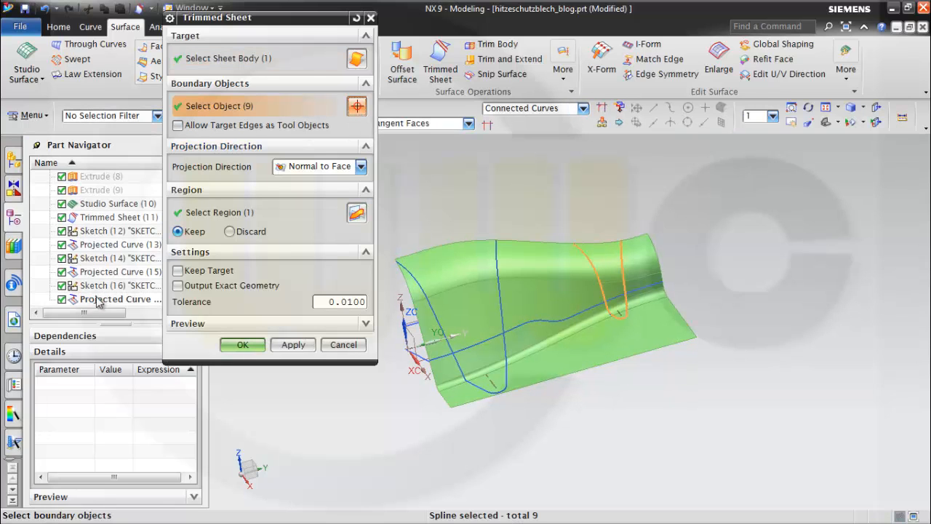
left_click(100, 275)
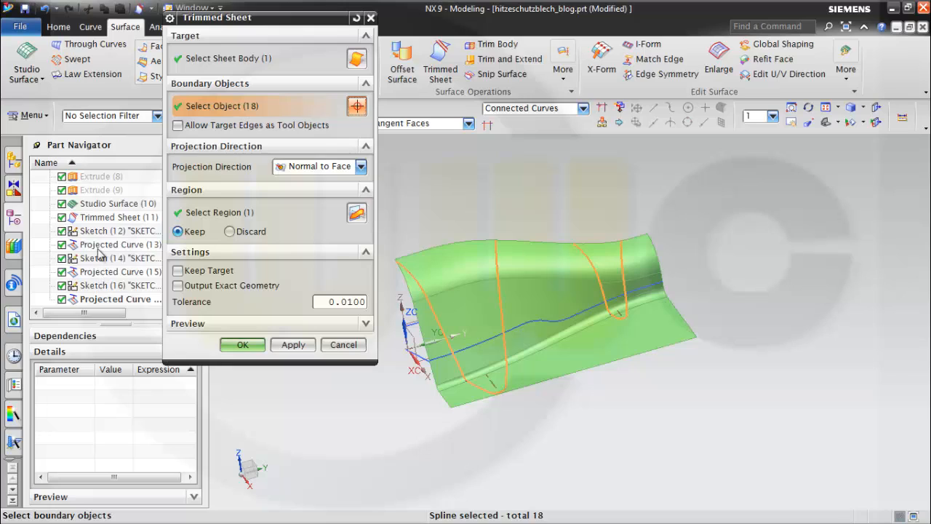
left_click(100, 247)
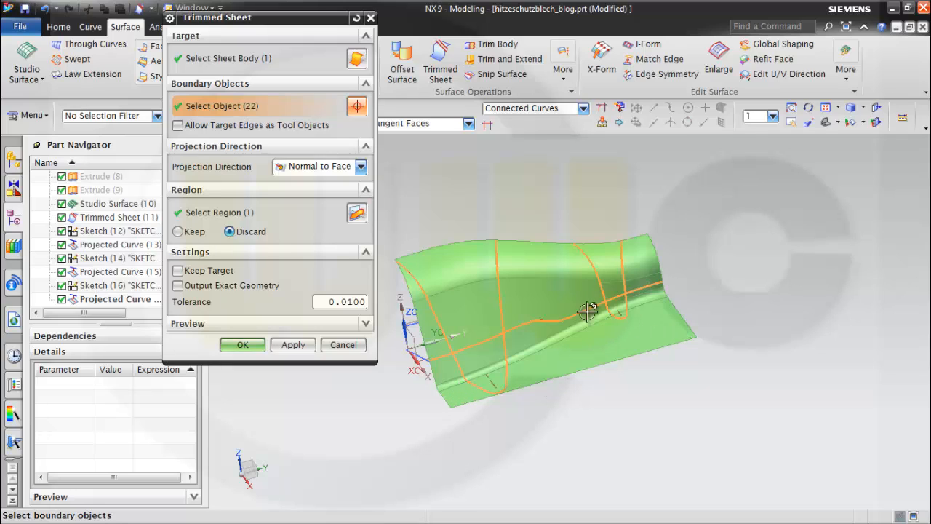
left_click(255, 344)
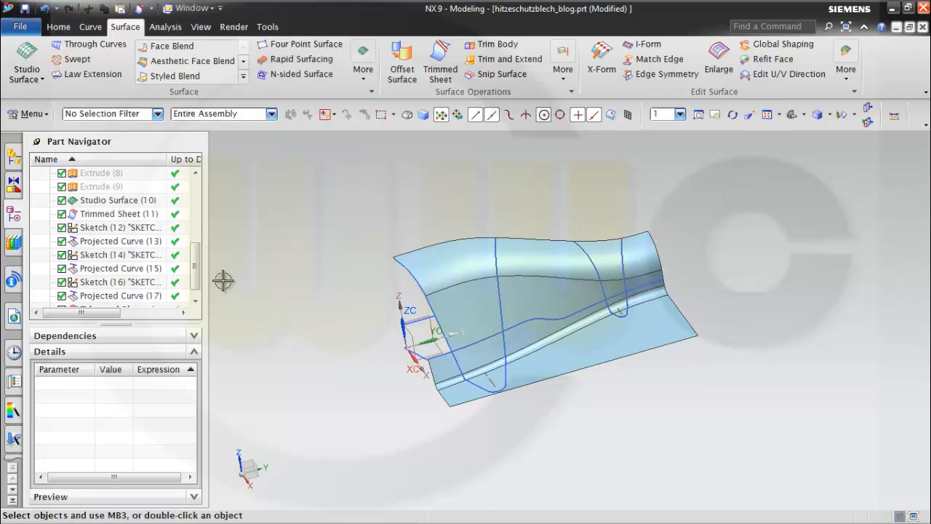
- Edit Trimmed Sheet (18), reselecting the target sheet on its outer flange between the two V curves as the region to discard
left_click(195, 301)
double_click(111, 298)
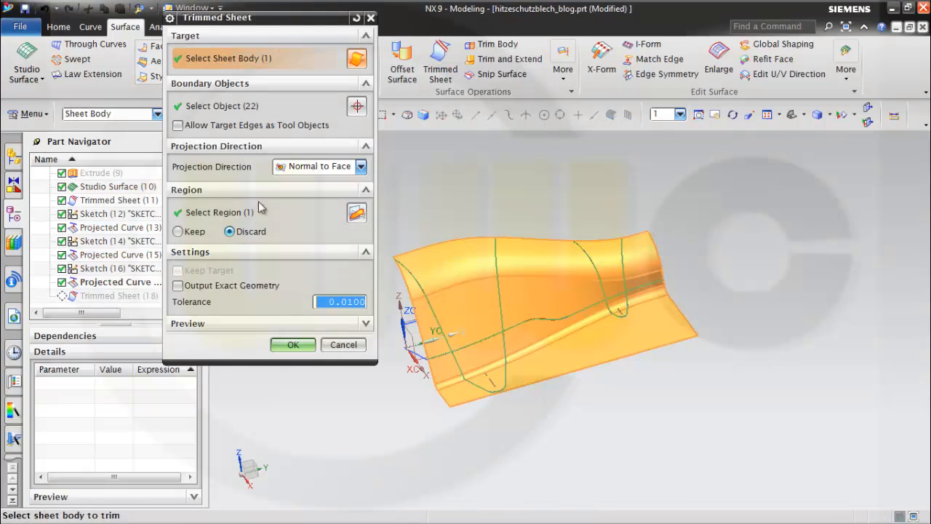
left_click(178, 231)
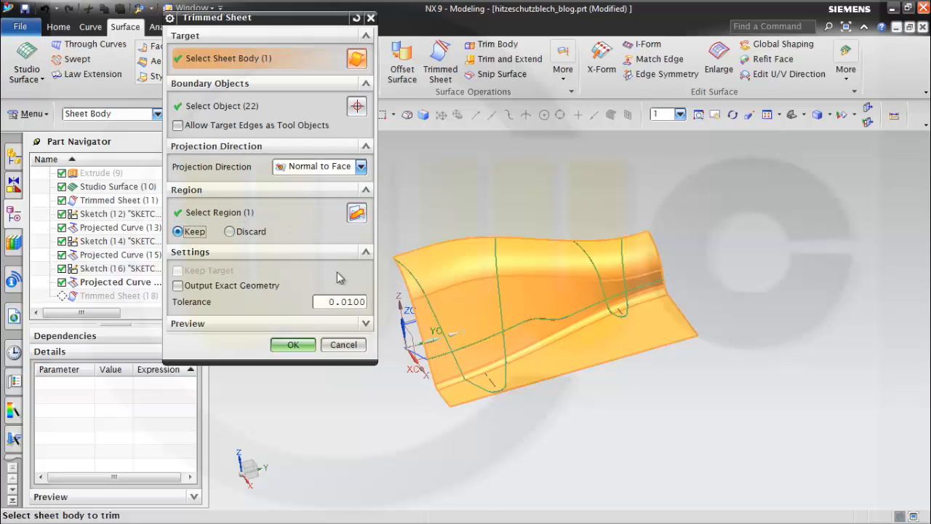
left_click(425, 314, "shift")
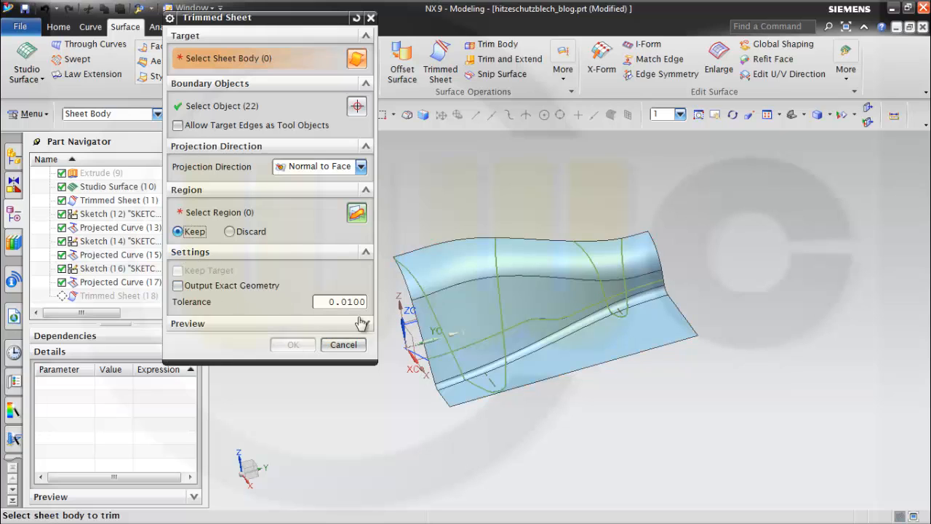
left_click(229, 231)
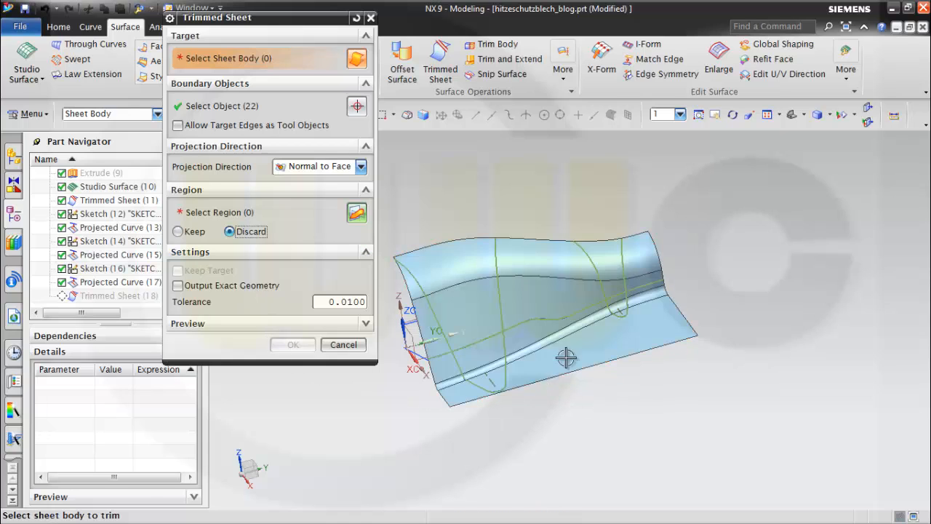
left_click(178, 233)
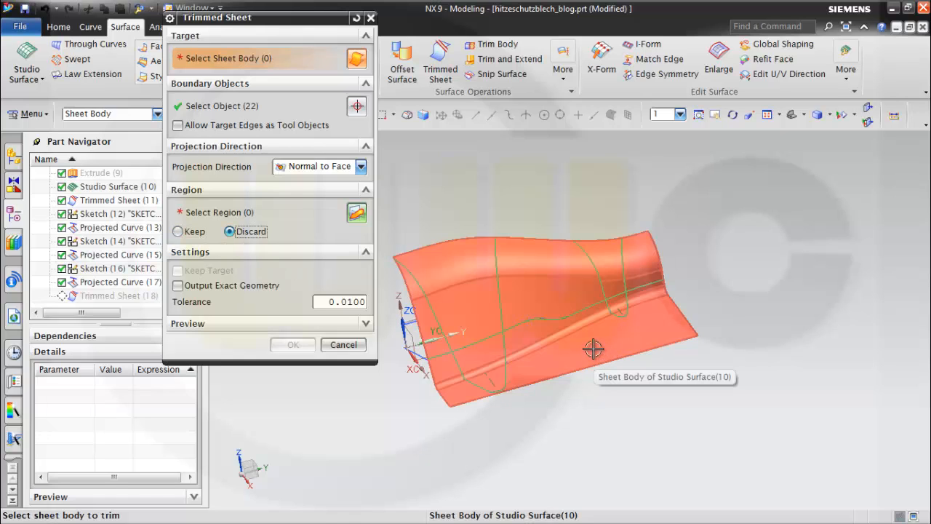
left_click(592, 350)
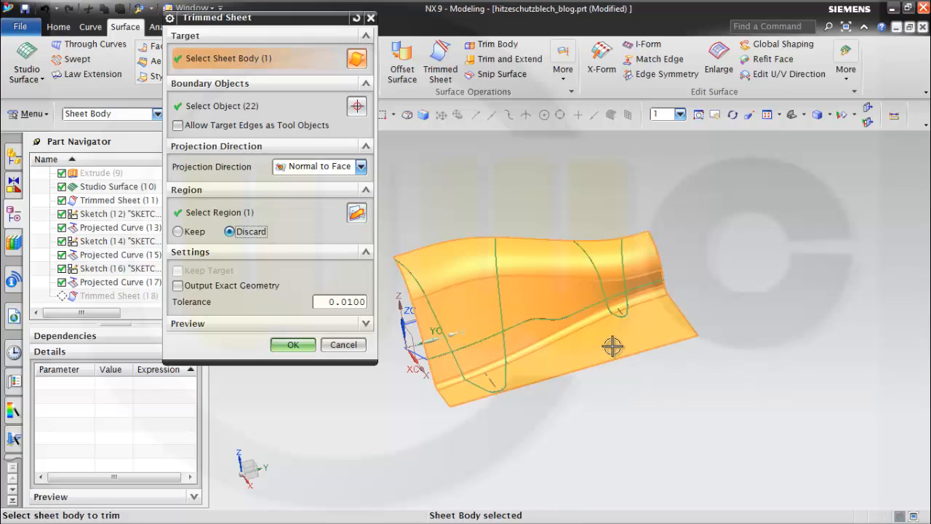
left_click(290, 346)
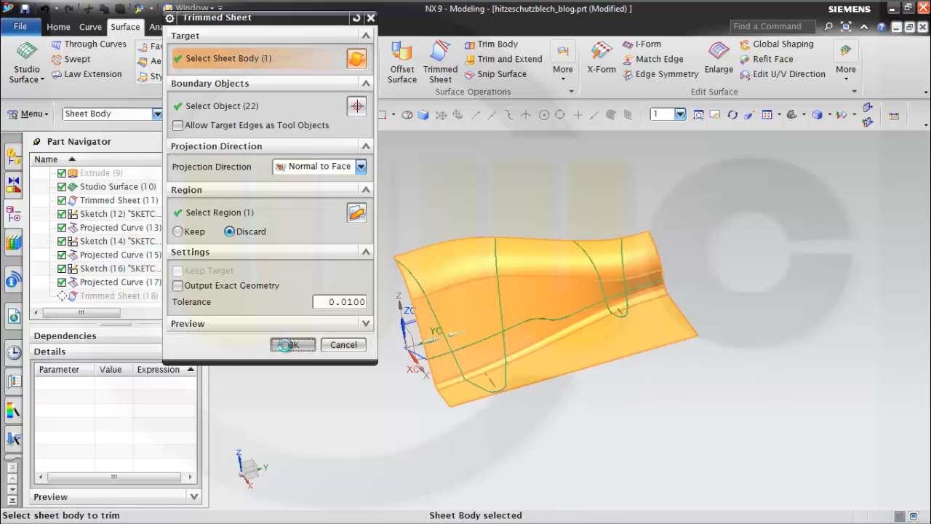
- Hide Sketches (12), (14) and (16) together with Projected Curves (13), (15) and (17)
mouse_move(574, 379)
middle_mouse_down()
mouse_move(565, 359)
mouse_move(548, 364)
mouse_move(587, 377)
mouse_move(582, 367)
middle_mouse_up()
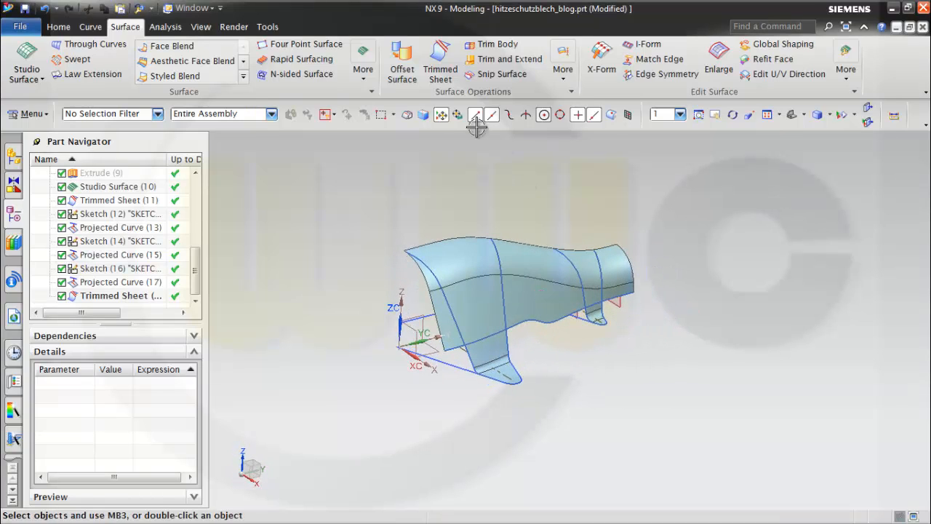
mouse_move(541, 177)
middle_mouse_down()
mouse_move(503, 182)
mouse_move(553, 191)
mouse_move(521, 181)
mouse_move(503, 199)
mouse_move(526, 186)
middle_mouse_up()
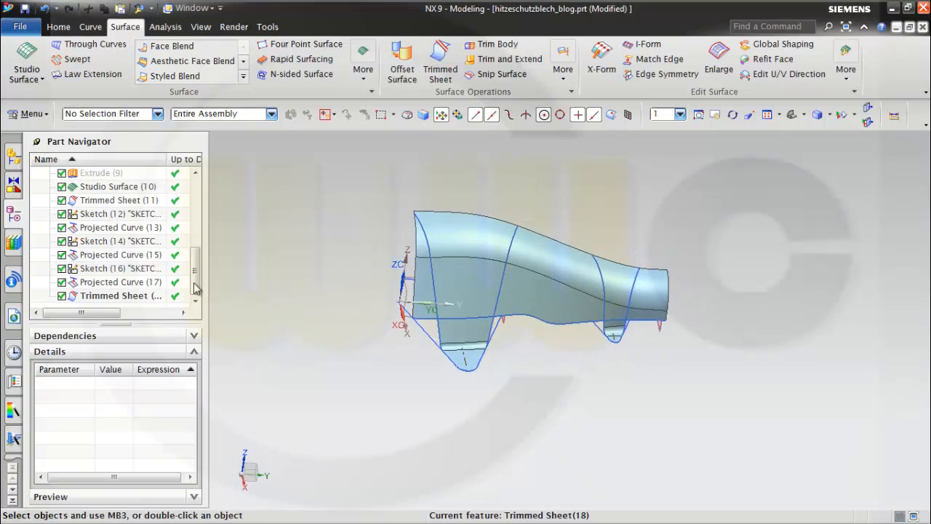
left_click(119, 283)
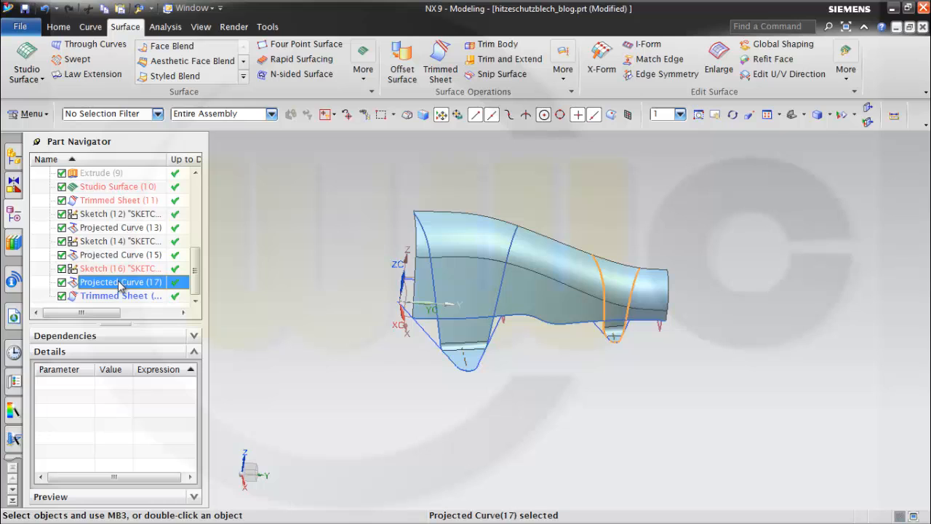
left_click(107, 215)
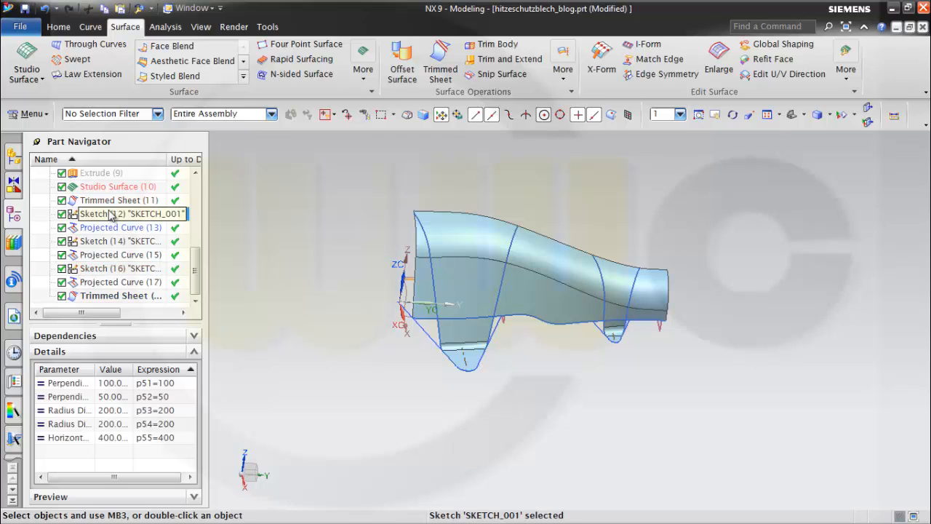
key("Caps_Lock")
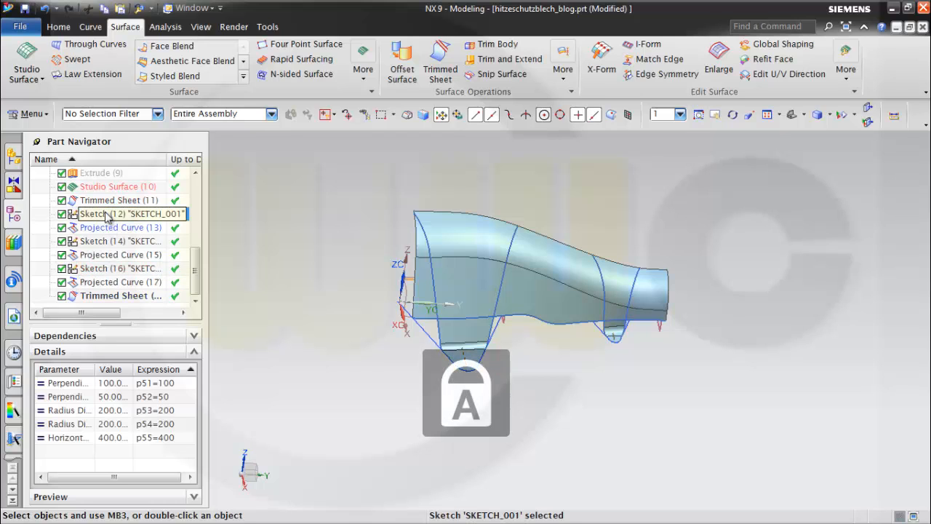
left_click(102, 285)
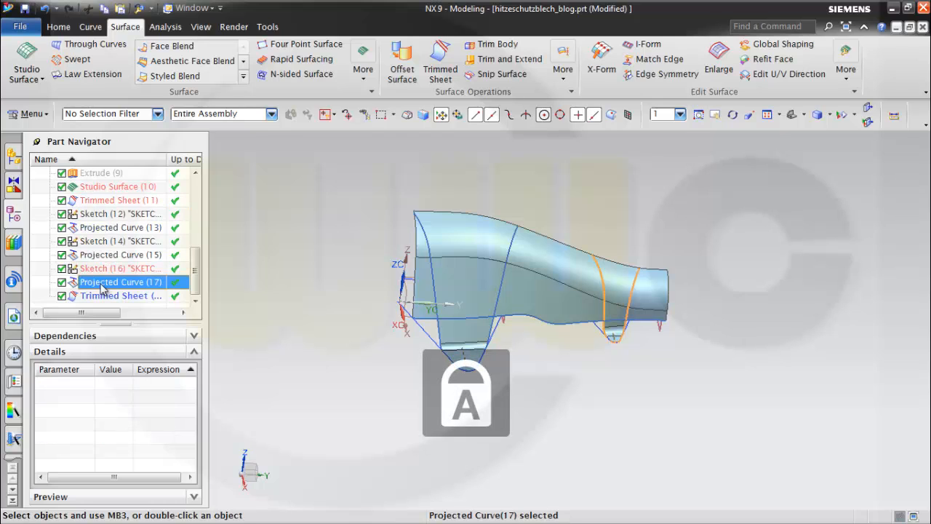
left_click(105, 215, "shift")
right_click(105, 218)
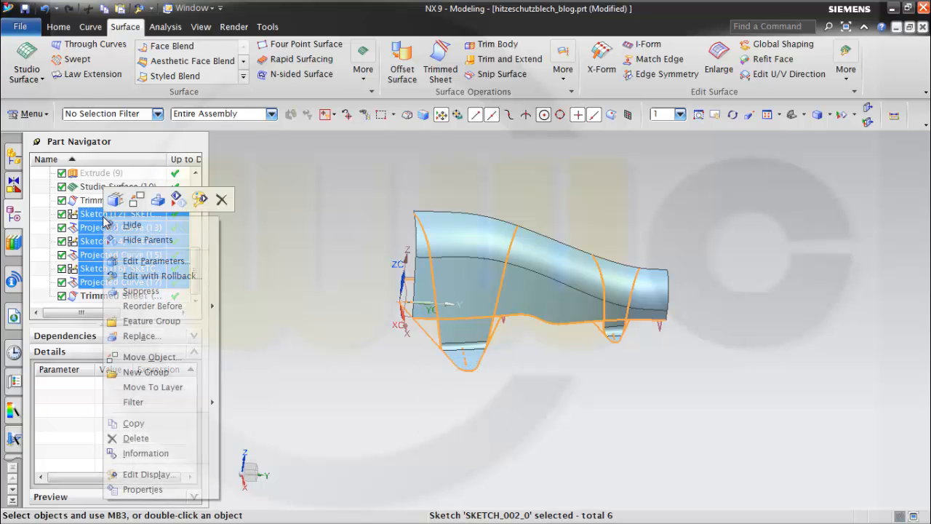
left_click(131, 225)
- Create a new sketch on the XY plane of the datum coordinate system
middle_click_drag(575, 357, 599, 360)
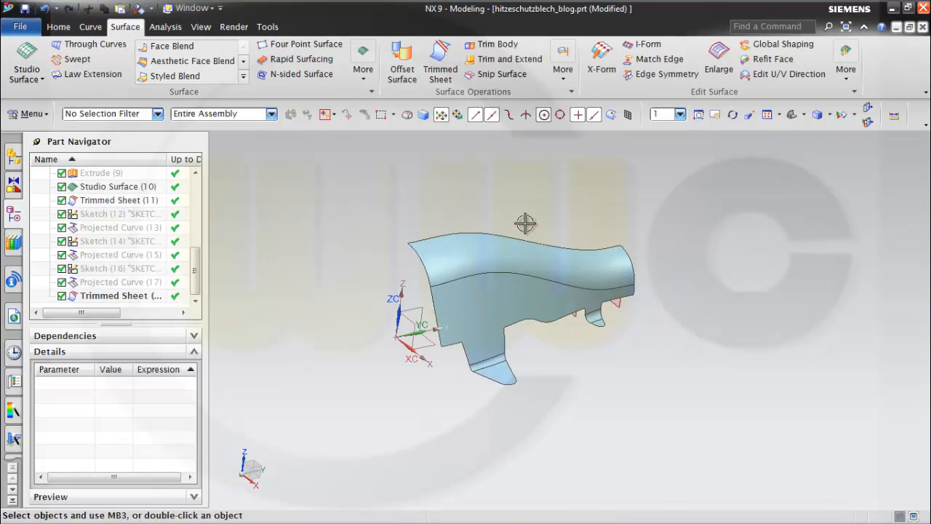
scroll(527, 226, "up", 1)
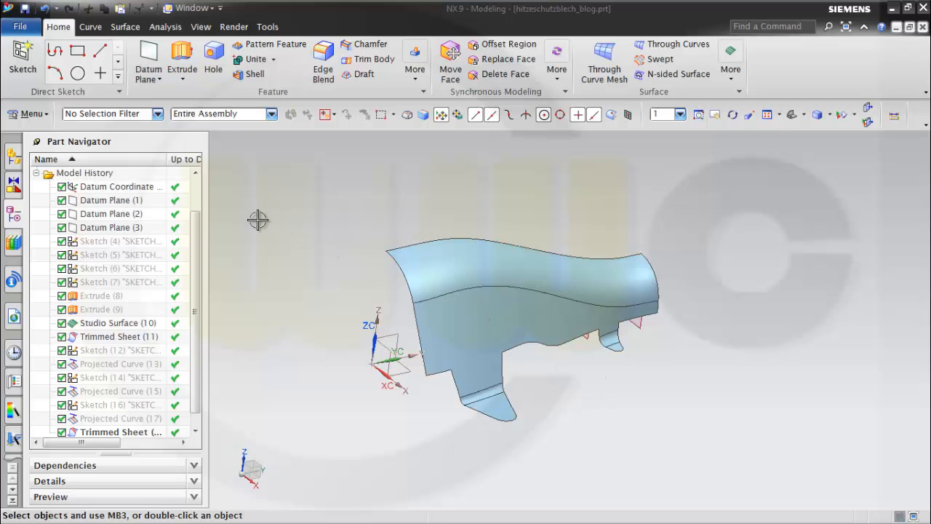
left_click(22, 58)
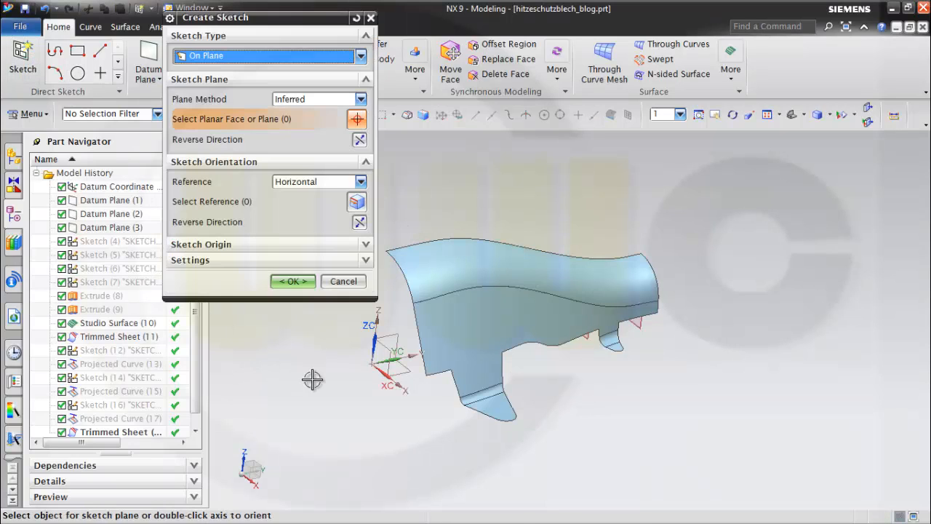
left_click(407, 372)
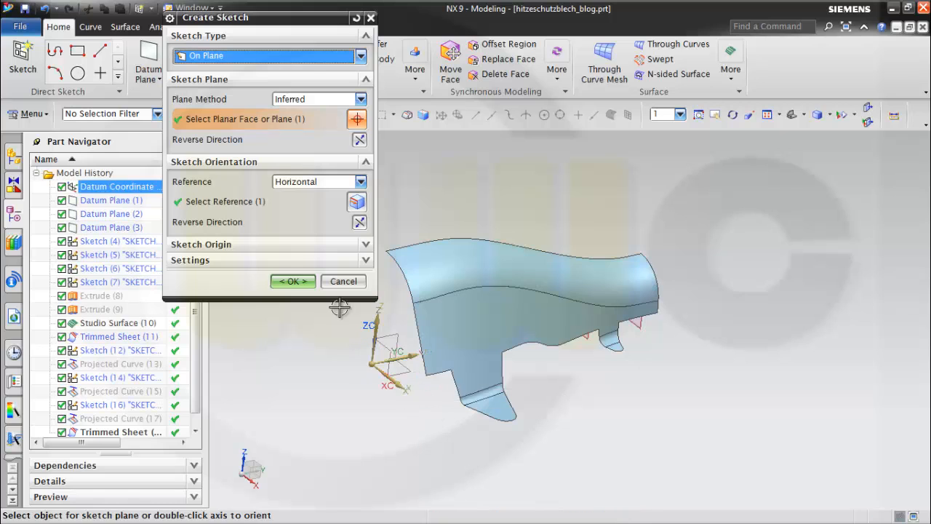
left_click(304, 282)
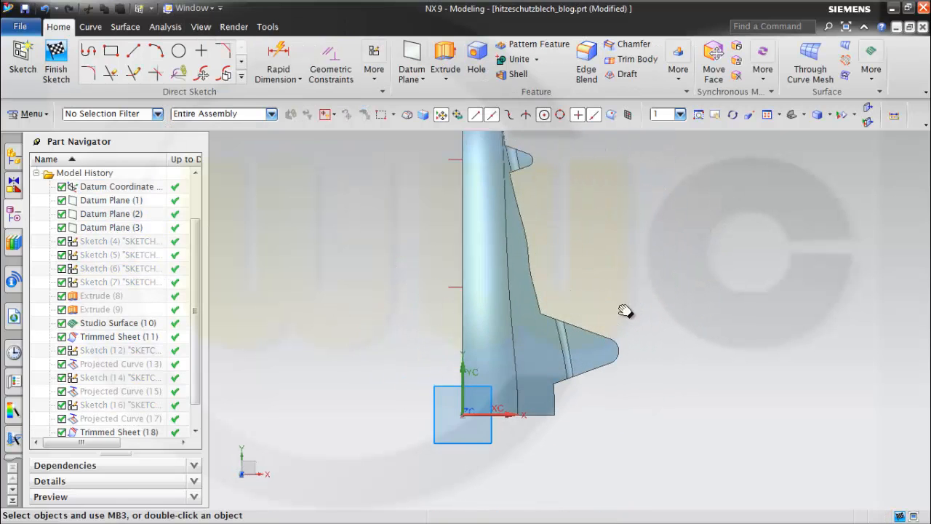
- Sketch a circle inside the tip of the larger V-shaped tab, centred at about XC 430, YC 200
left_click(178, 51)
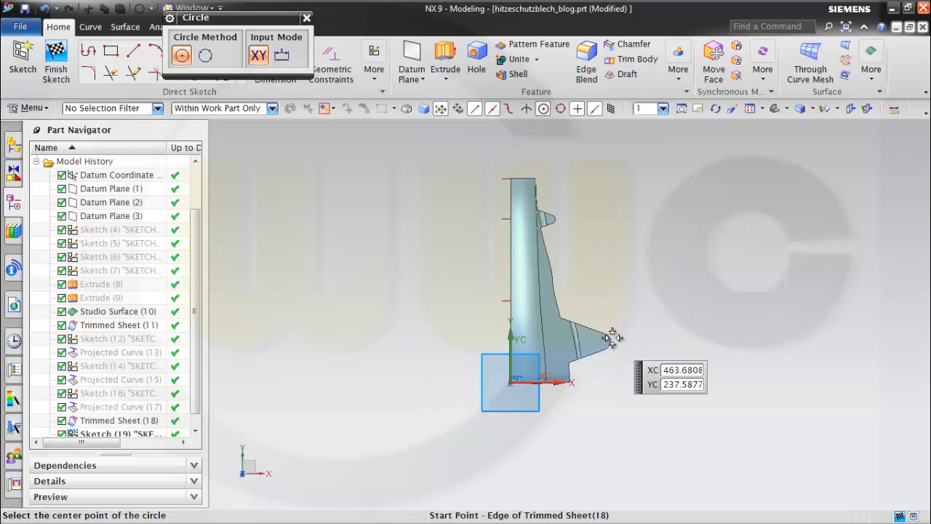
scroll(607, 342, "up", 3)
scroll(570, 331, "up", 1)
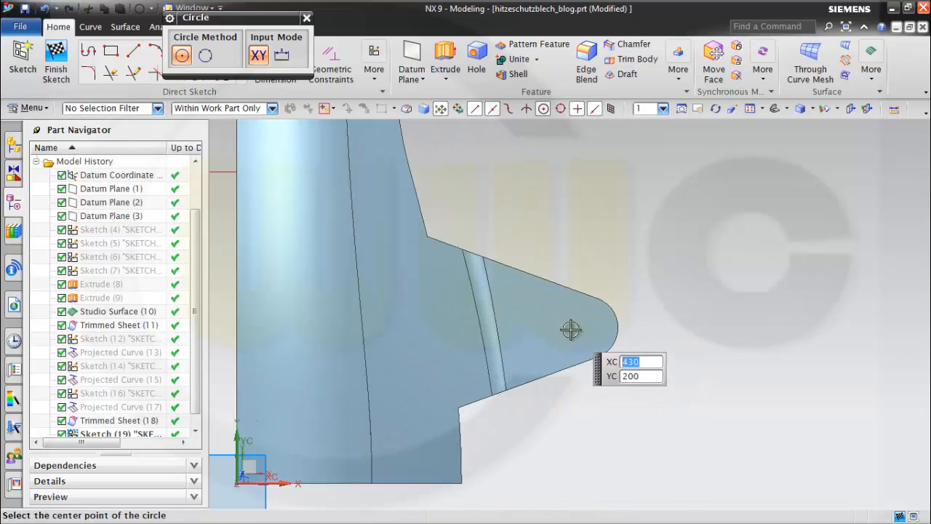
left_click(570, 330)
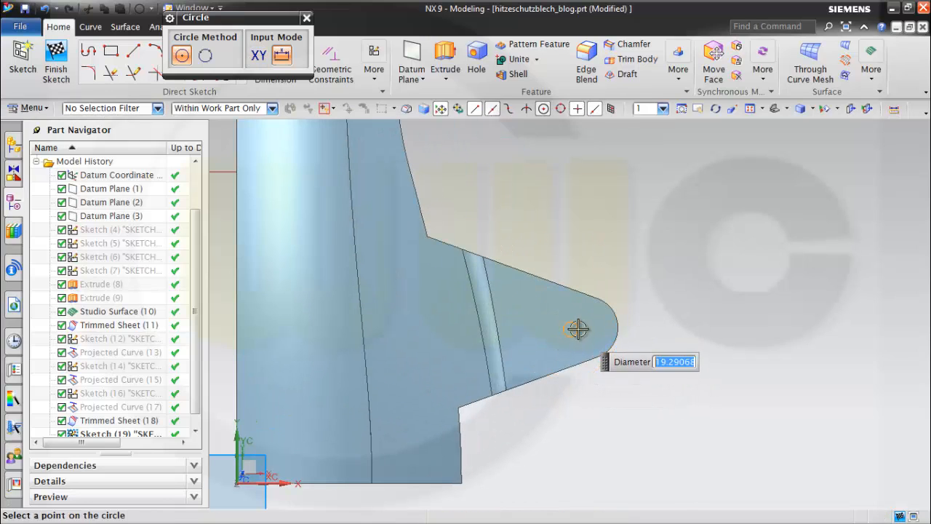
left_click(588, 331)
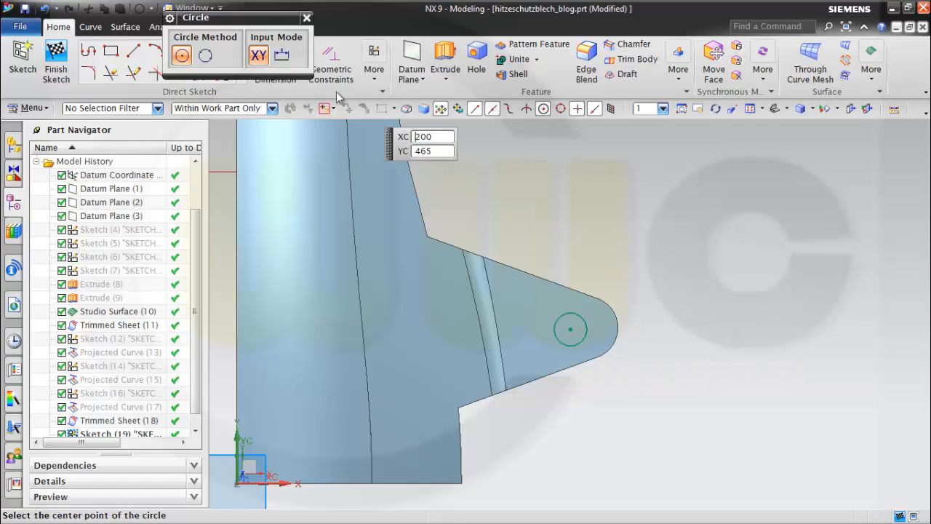
left_click(306, 17)
- Dimension the vertical distance between the hole circle's centre and the sketch origin and set it to 200
left_click(279, 59)
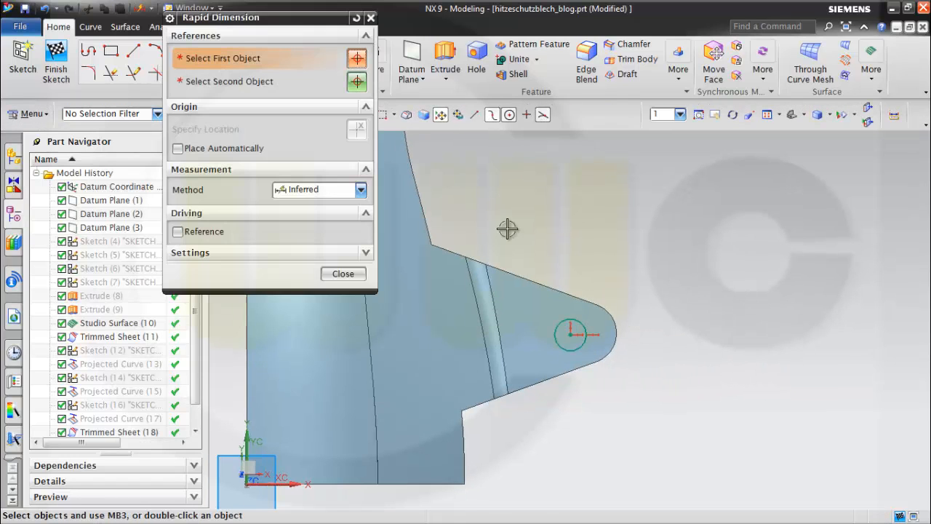
left_click(570, 330)
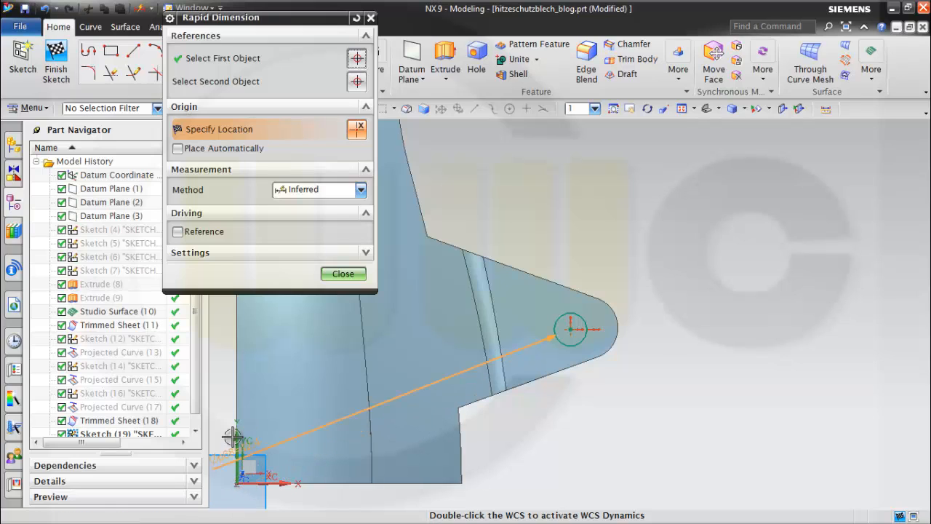
left_click(237, 483)
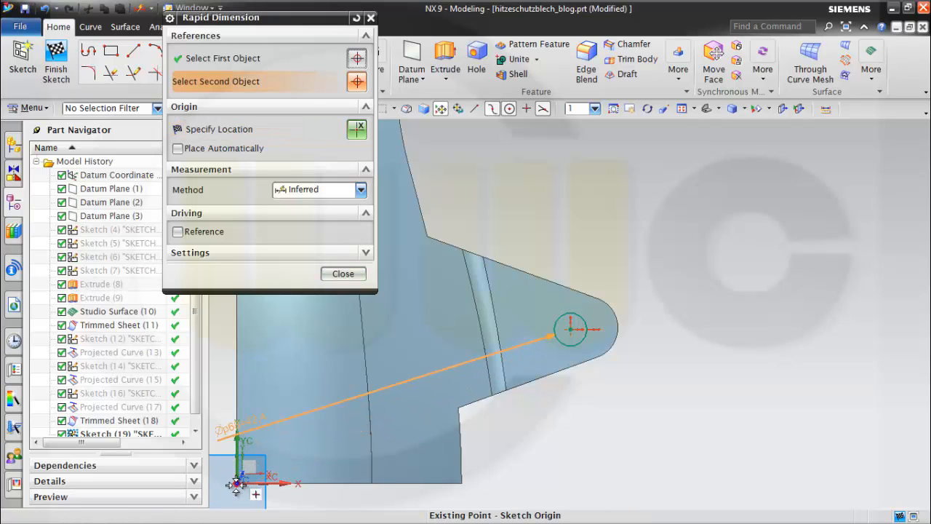
left_click(237, 484)
left_click(695, 371)
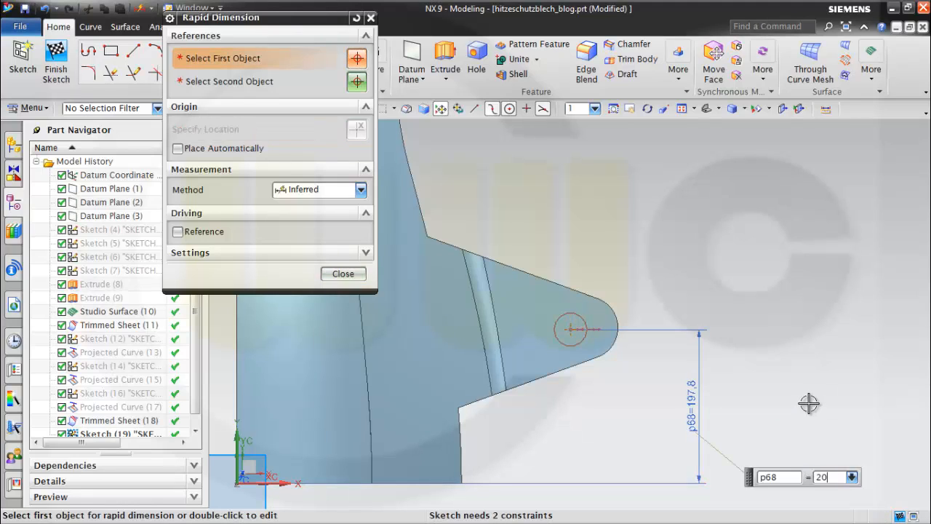
type("200")
key("Return")
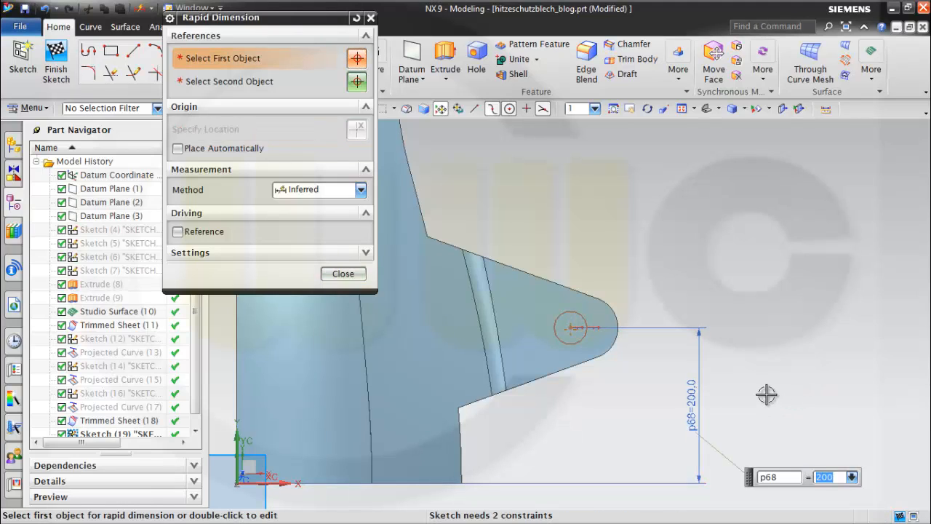
- Dimension the horizontal distance between the circle's centre and the sketch origin, placing it below the part, and set it to 450
left_click(571, 328)
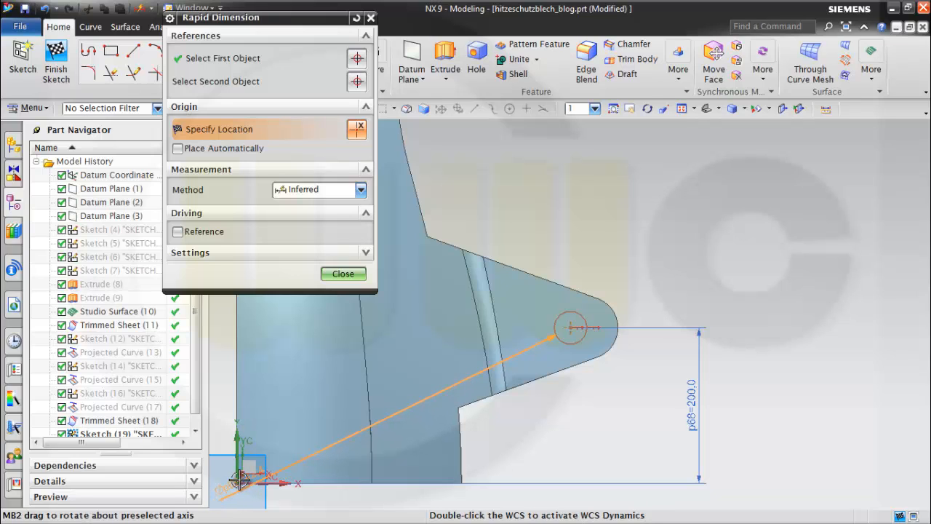
scroll(236, 484, "down", 4)
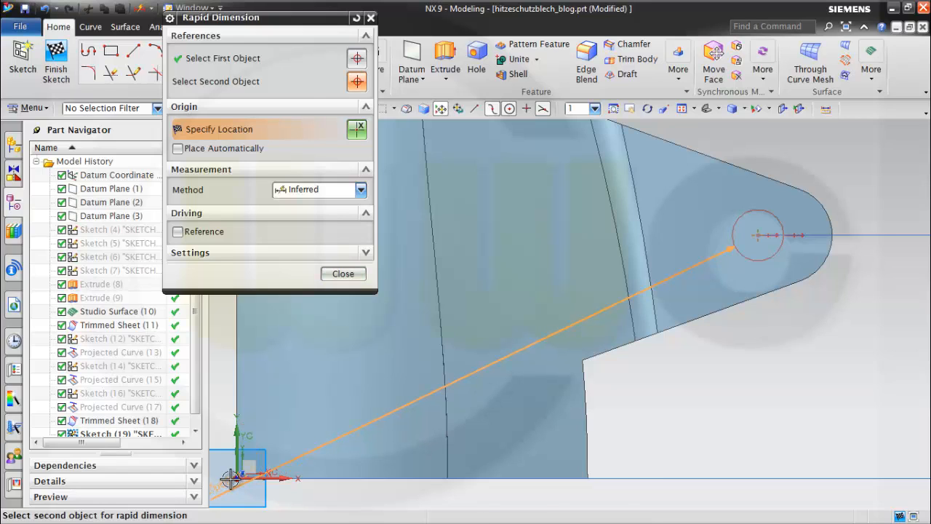
left_click(237, 477)
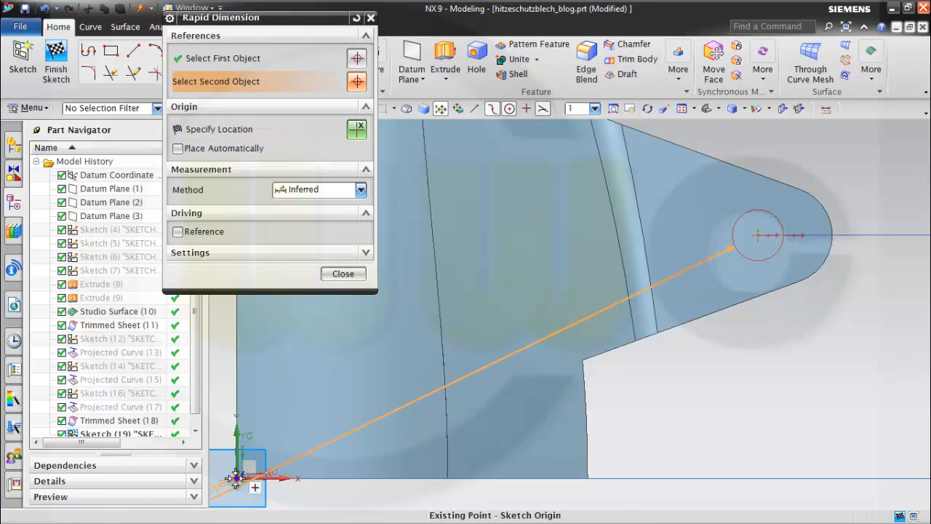
left_click(240, 480)
mouse_move(502, 474)
middle_mouse_down()
mouse_move(551, 403)
mouse_move(544, 422)
mouse_move(488, 424)
mouse_move(671, 414)
middle_mouse_up()
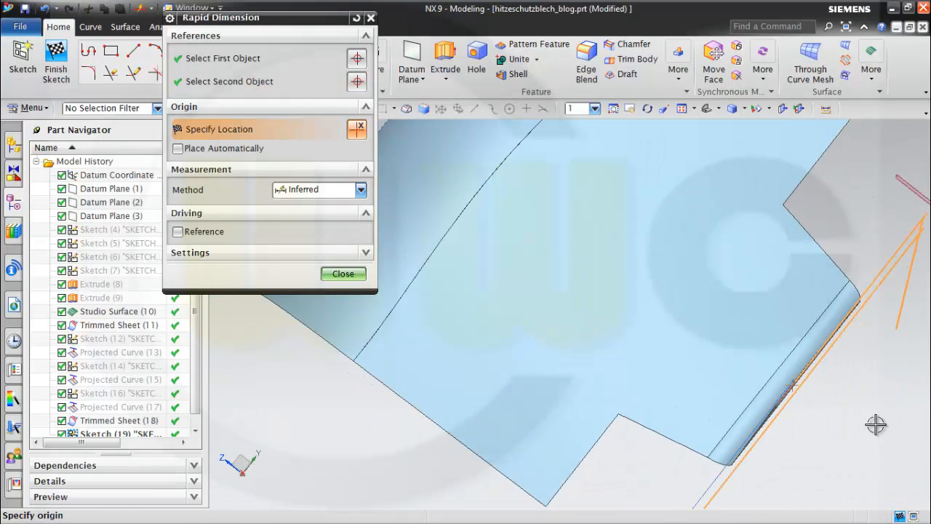
right_click(813, 371)
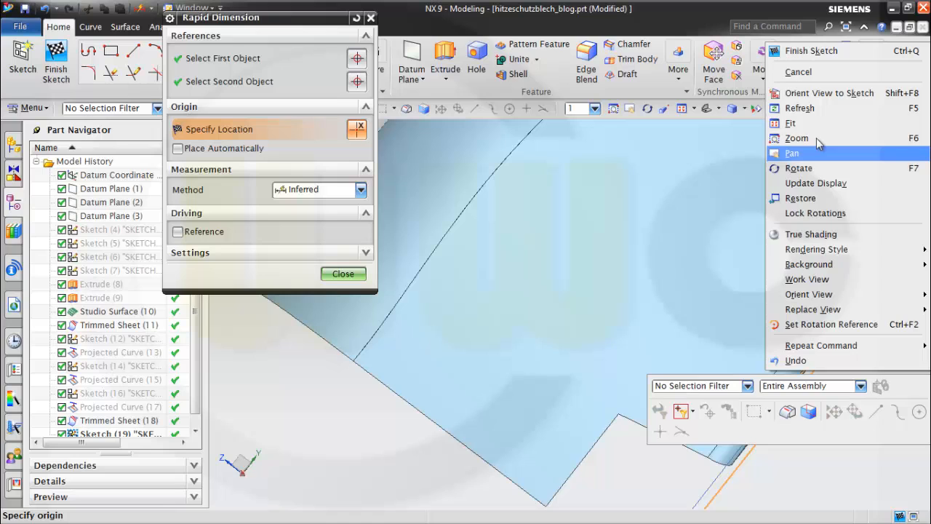
left_click(824, 96)
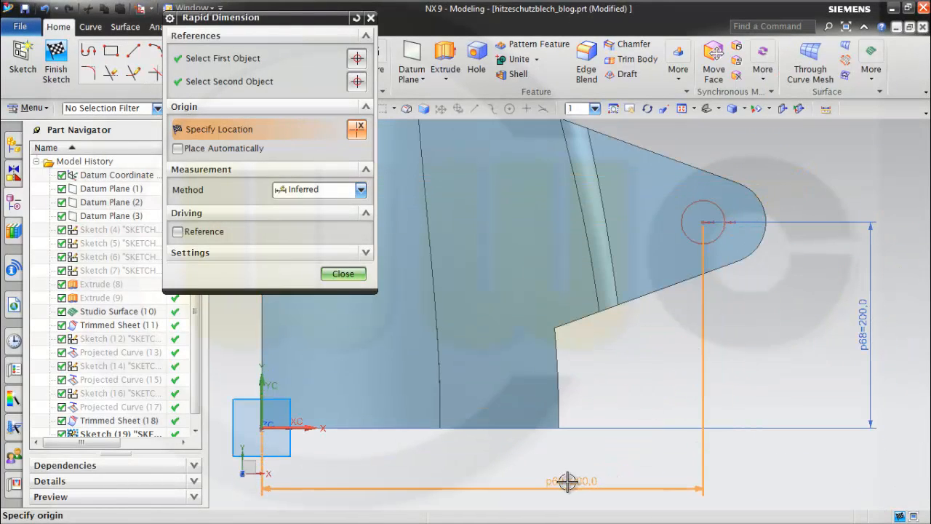
left_click(567, 481)
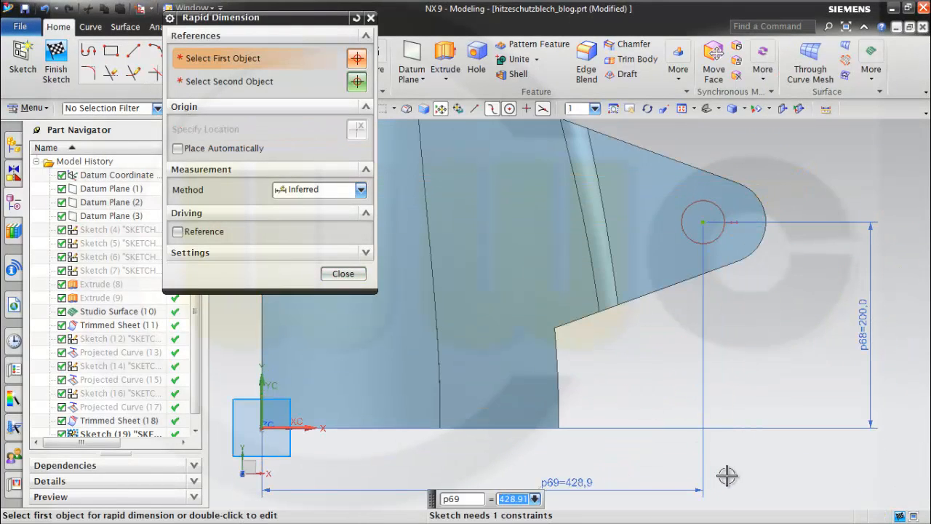
type("450")
key("Return")
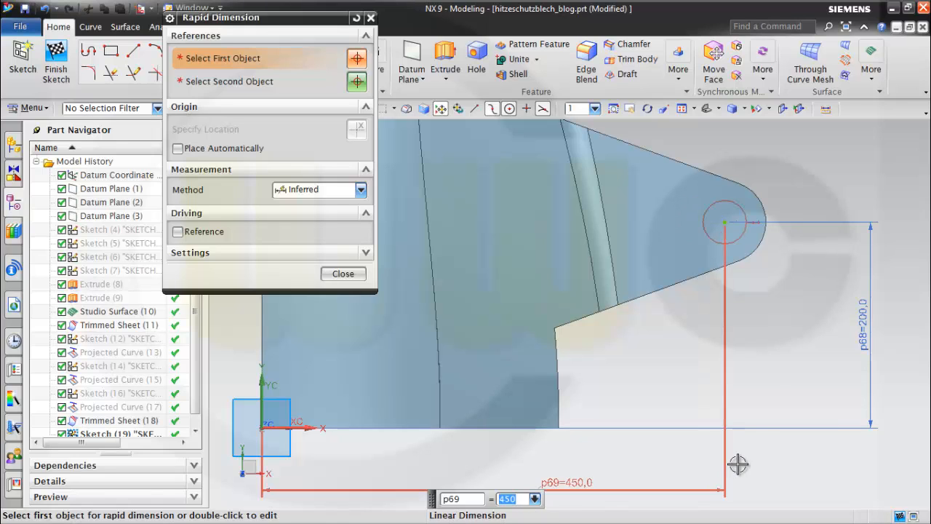
left_click(341, 274)
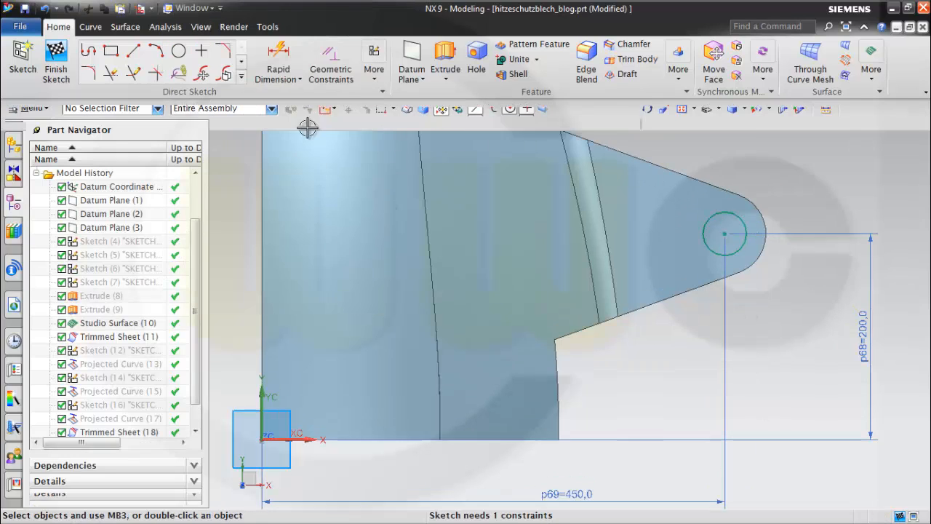
- Add a radial dimension to the hole circle with a diameter of 40 and finish the sketch
left_click(301, 77)
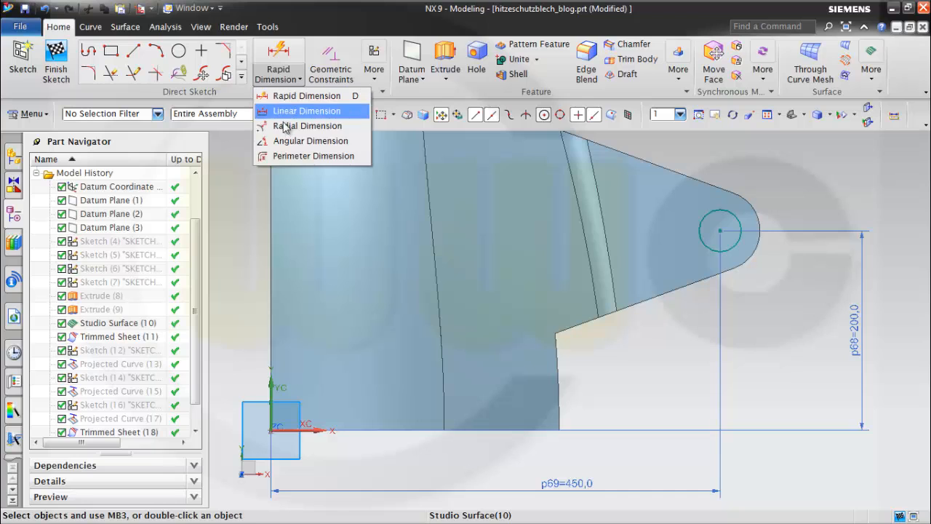
left_click(291, 125)
left_click(739, 217)
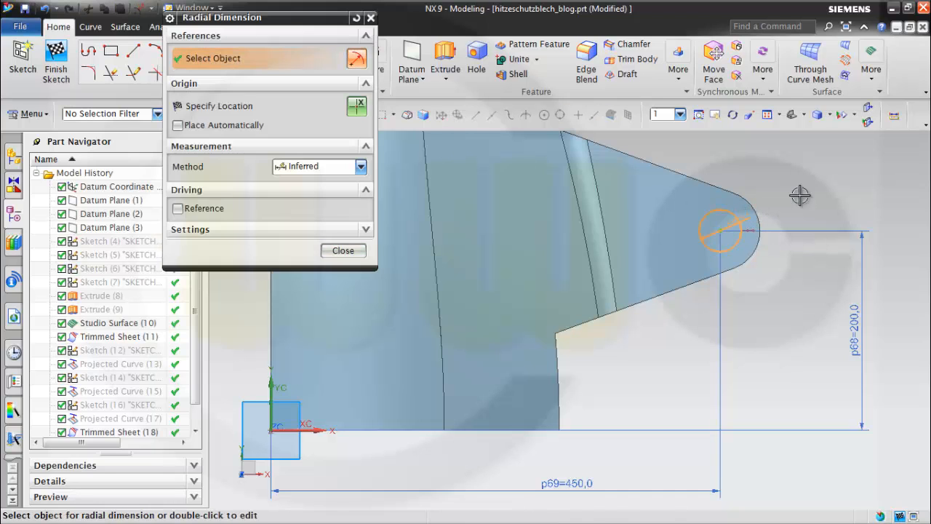
left_click(851, 204)
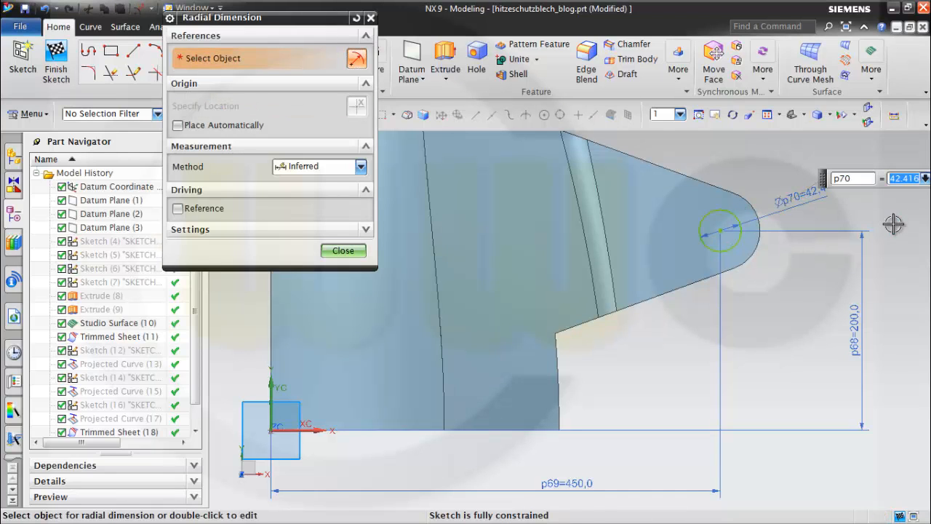
left_click(350, 250)
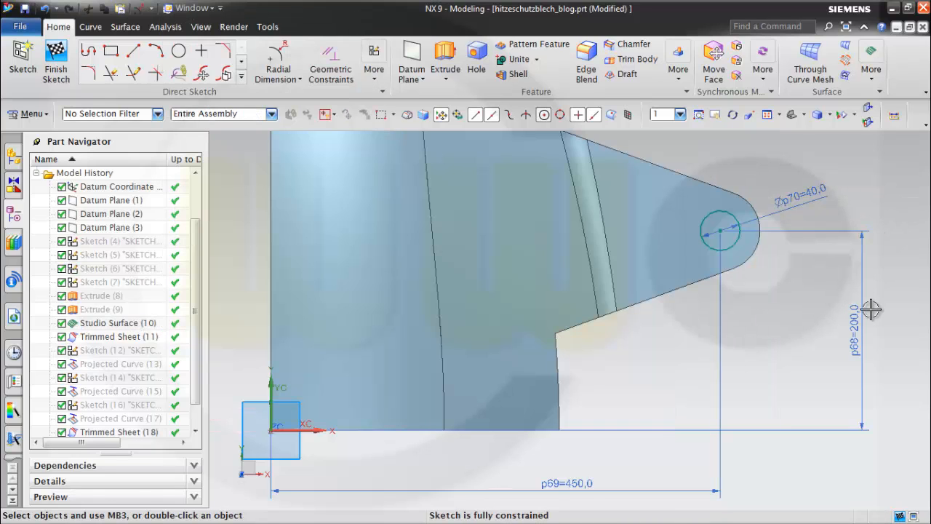
key("ctrl+q")
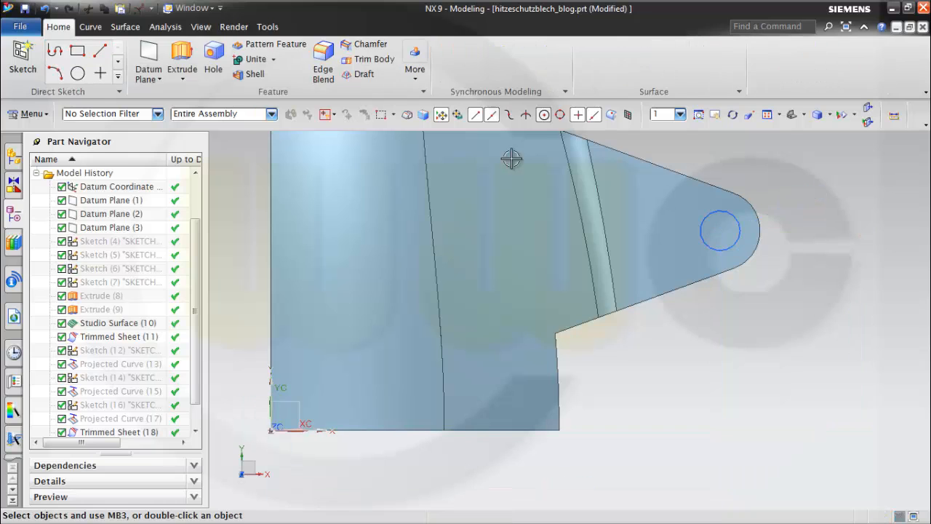
- Cut the hole in the larger tab with Trimmed Sheet, using the Sketch (19) circle as boundary, projected normal to face, keeping the surrounding sheet region
middle_click_drag(568, 331, 723, 275)
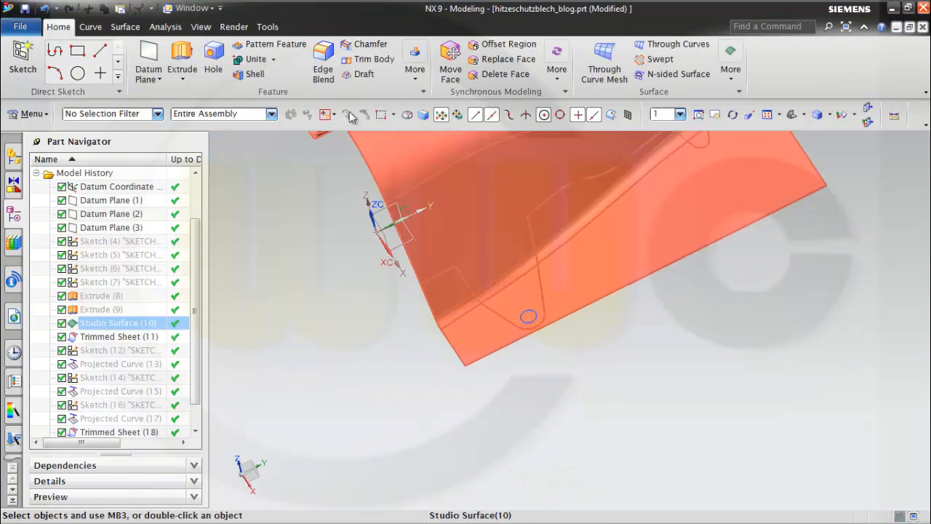
left_click(125, 27)
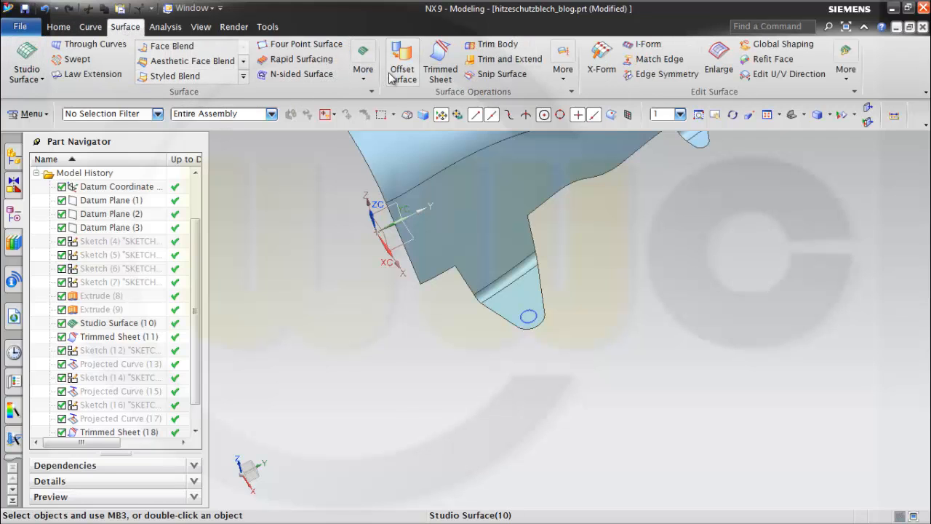
left_click(440, 52)
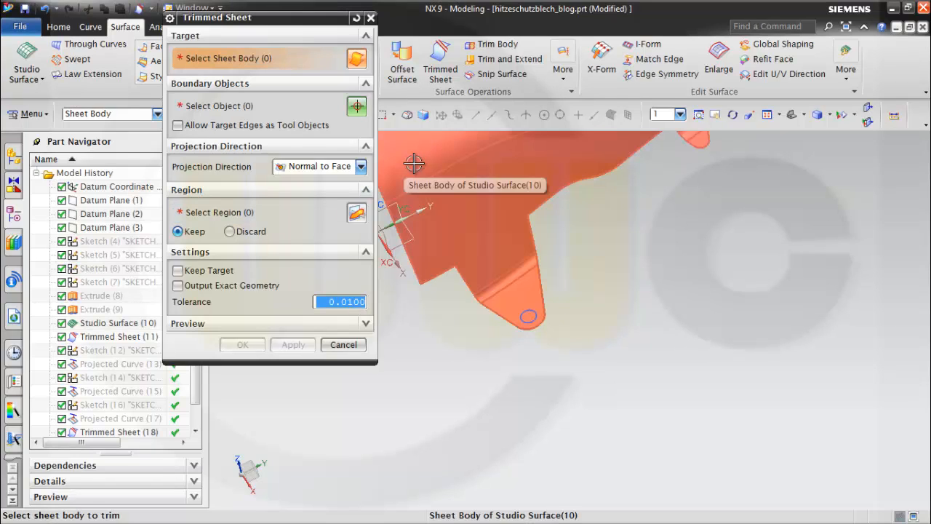
left_click(106, 434)
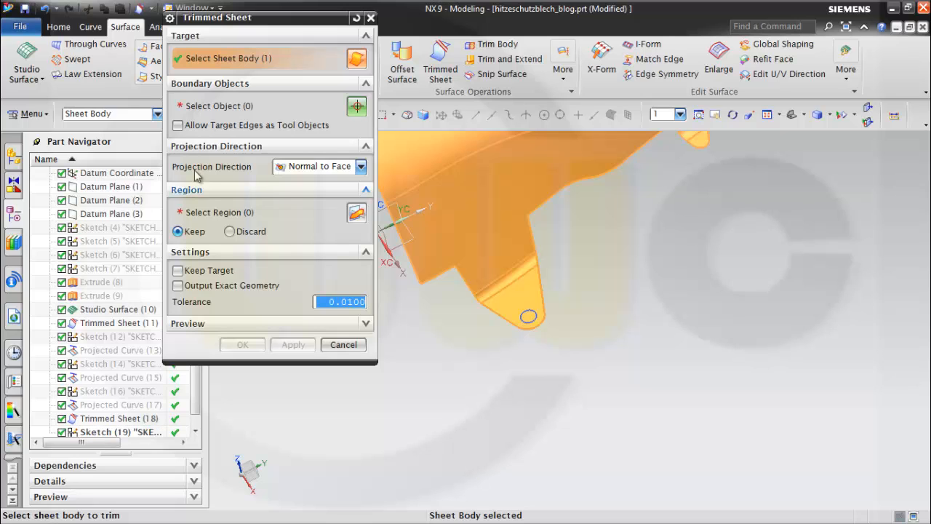
left_click(221, 107)
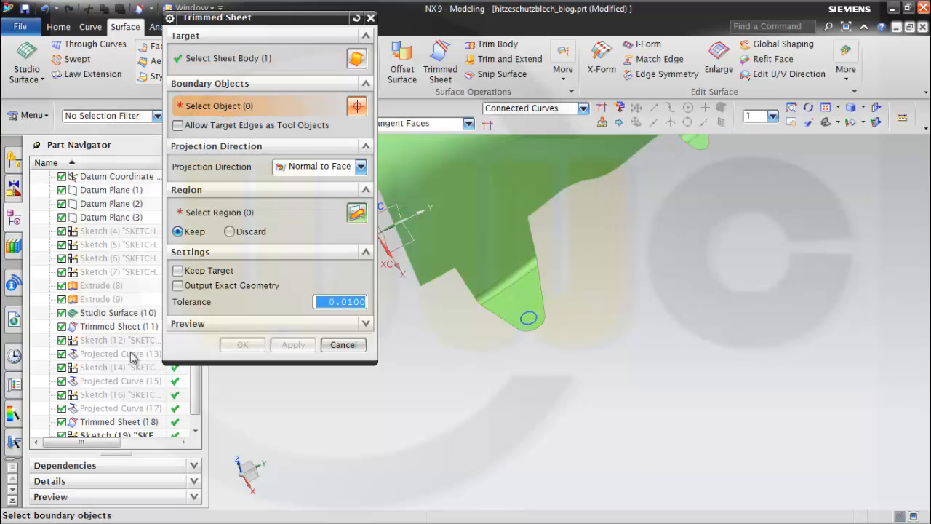
scroll(133, 354, "down", 1)
left_click(119, 422)
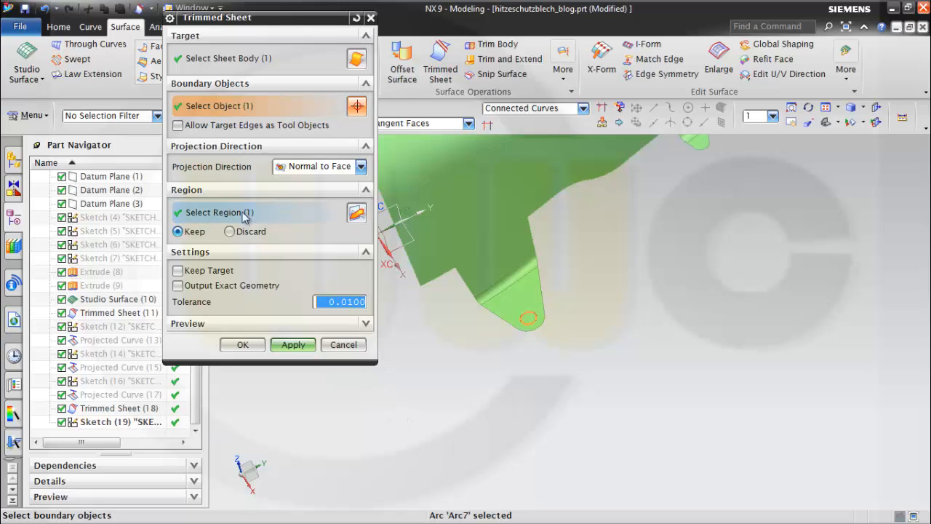
left_click(242, 345)
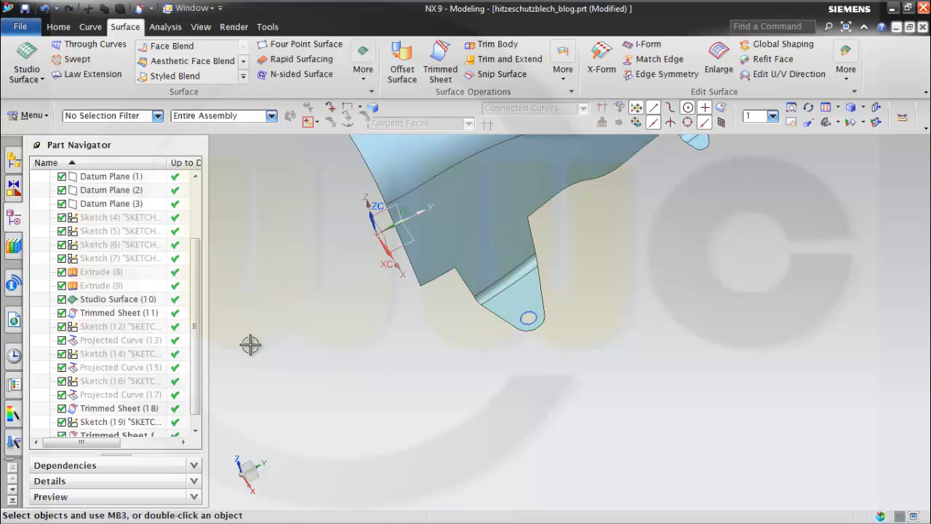
- Copy the hole sketch, Sketch (19), and paste it as a new sketch referenced to the existing datum coordinate system
middle_click_drag(640, 225, 696, 275, "shift")
scroll(696, 275, "up", 1)
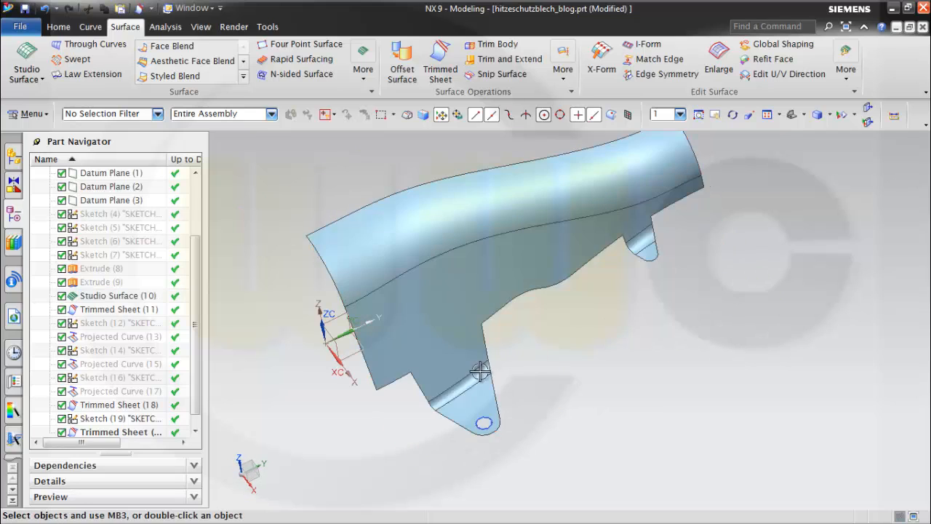
scroll(199, 342, "down", 1)
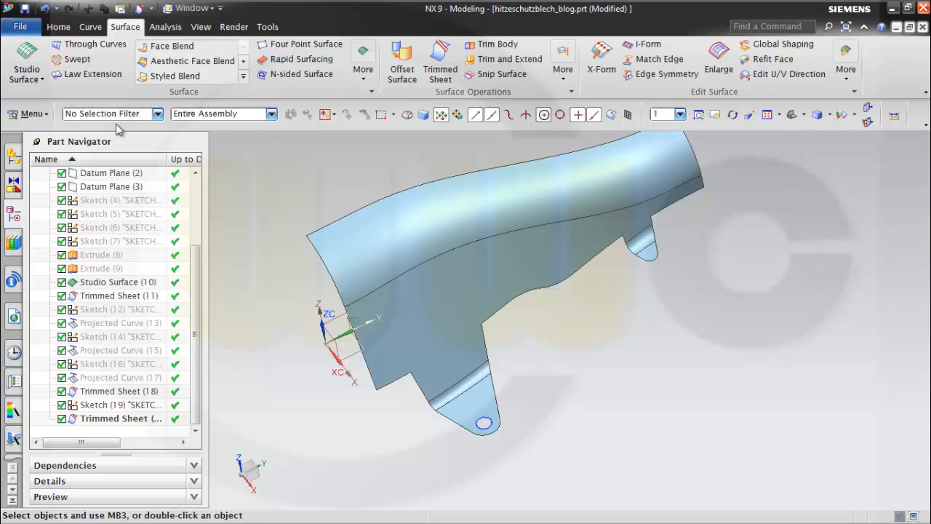
left_click(113, 410)
right_click(113, 408)
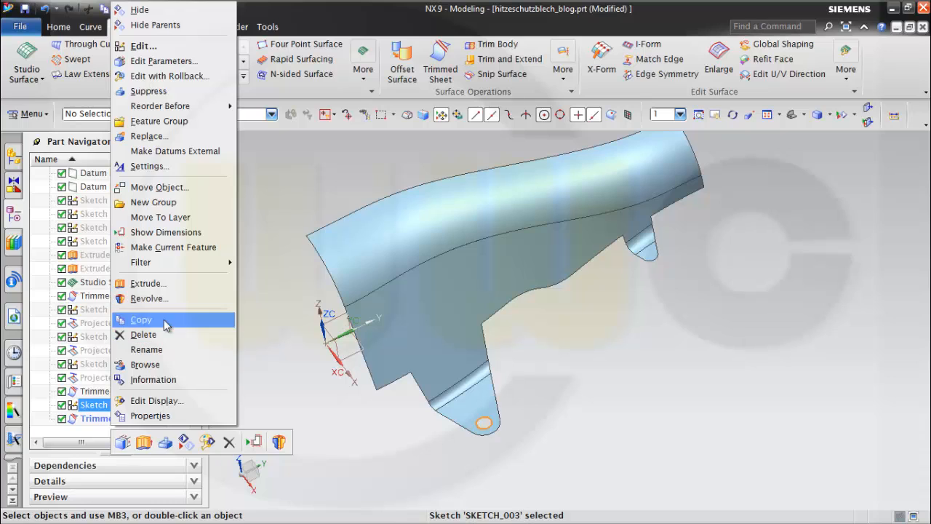
left_click(165, 322)
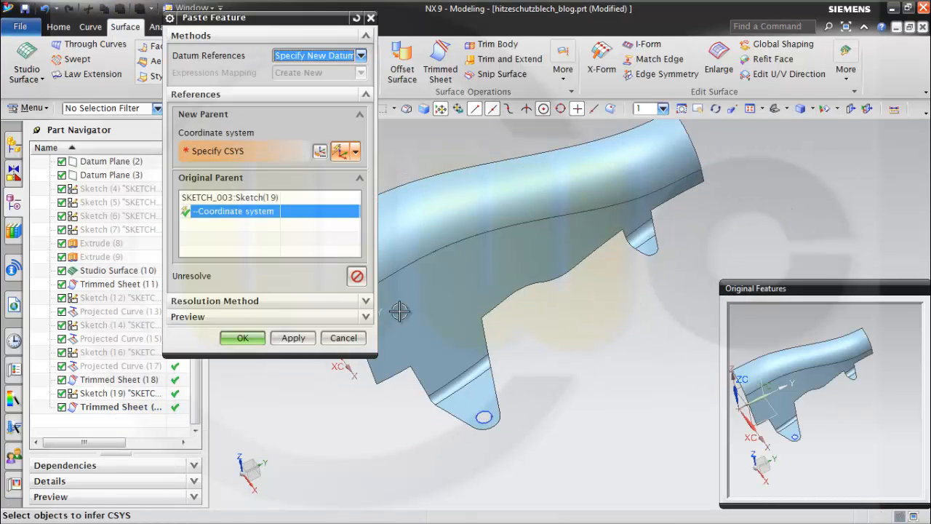
left_click(244, 338)
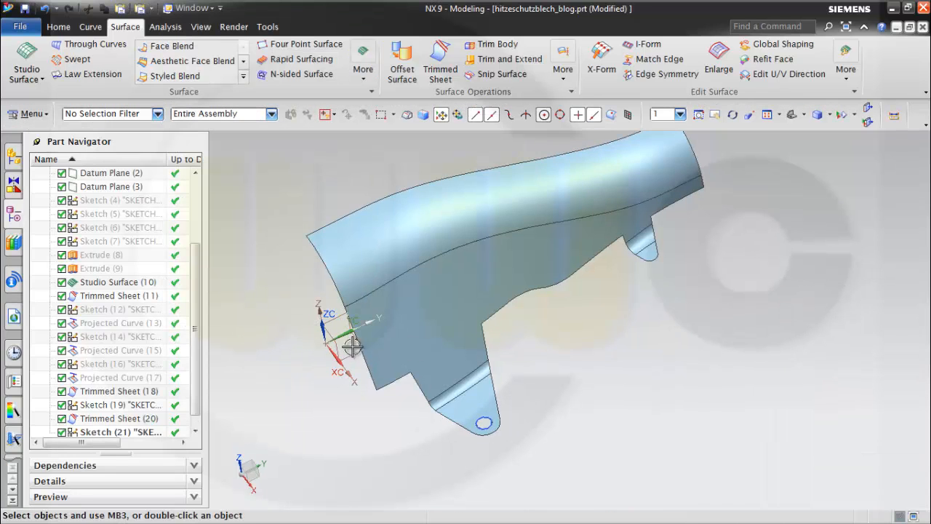
- Edit the parameters of the copied sketch, Sketch (21), and set its p74 position dimension to 800
scroll(204, 274, "down", 1)
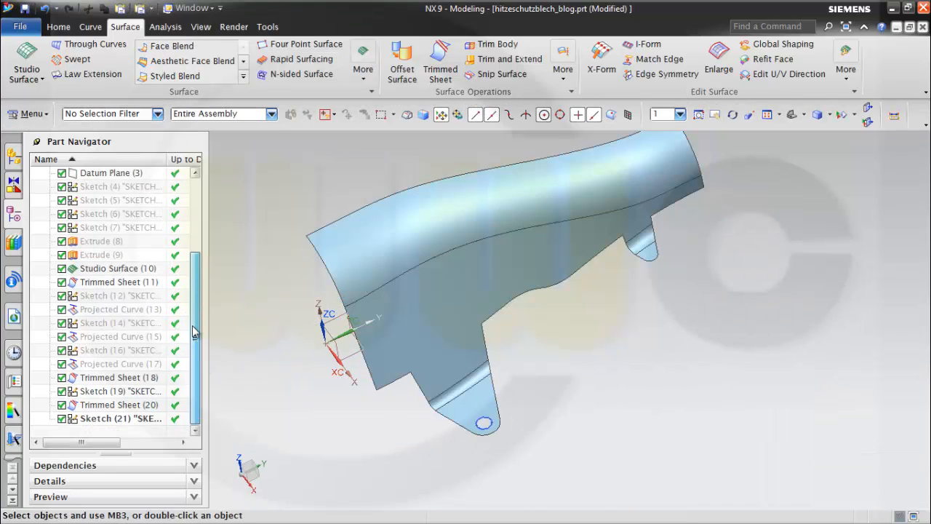
left_click(96, 420)
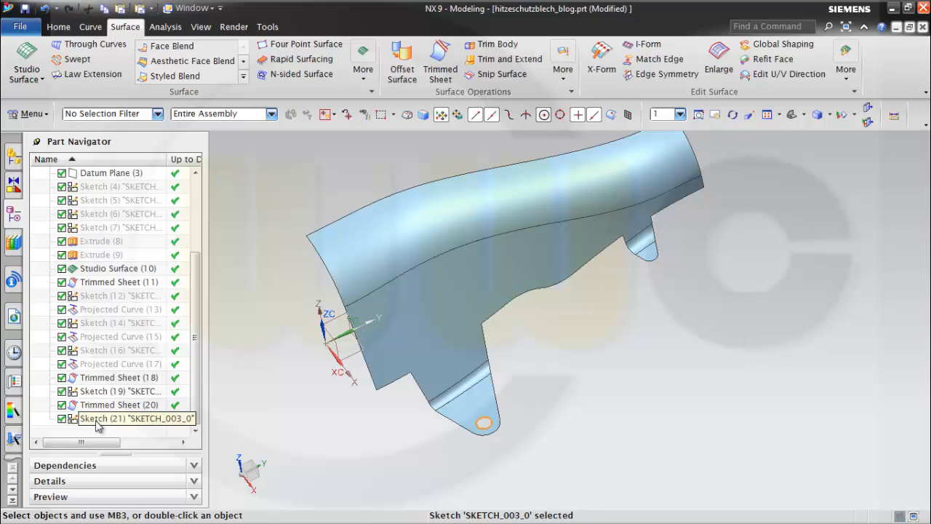
right_click(102, 419)
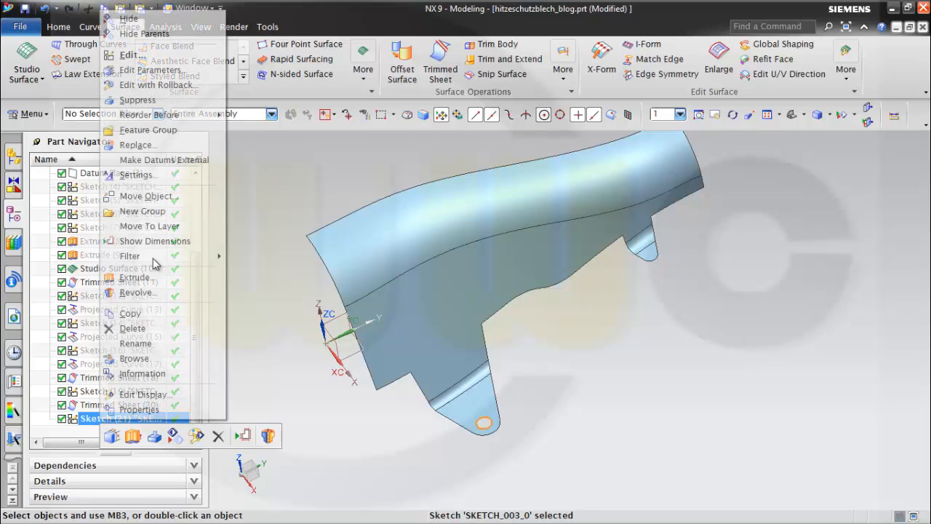
left_click(144, 70)
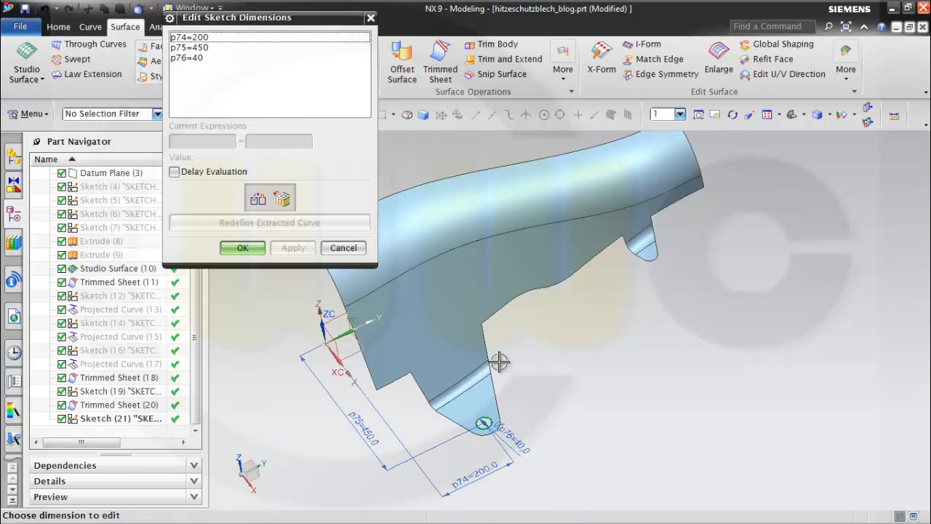
left_click(479, 473)
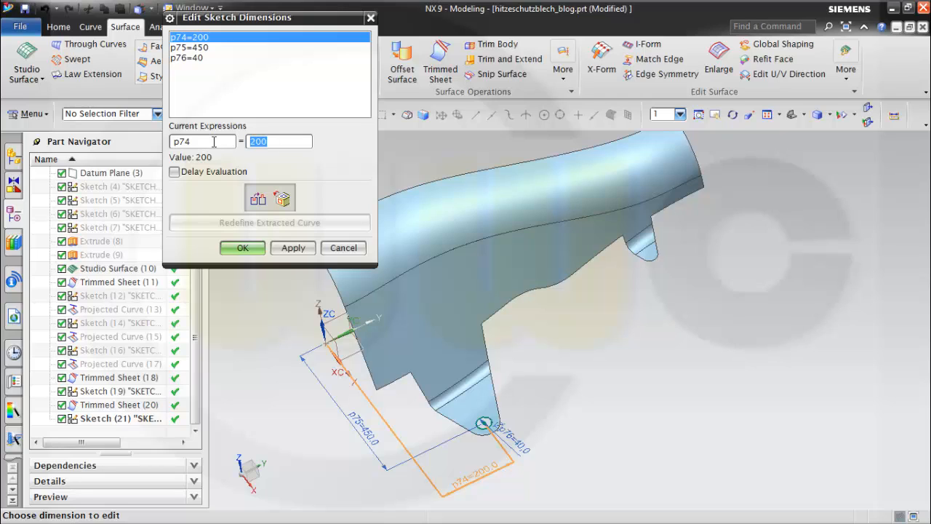
key("Return")
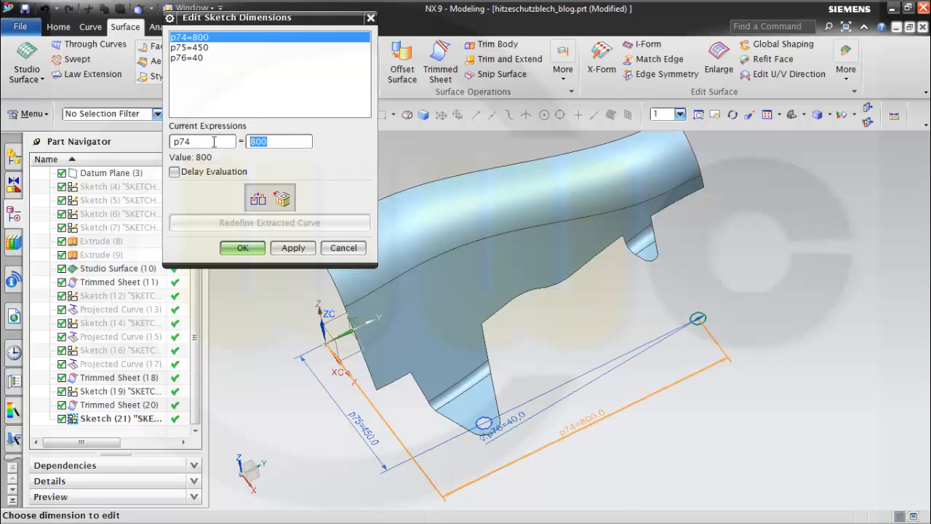
- Set the copied sketch's p75 position dimension to 200 and its p76 circle diameter to 20, and accept the edits
left_click(206, 47)
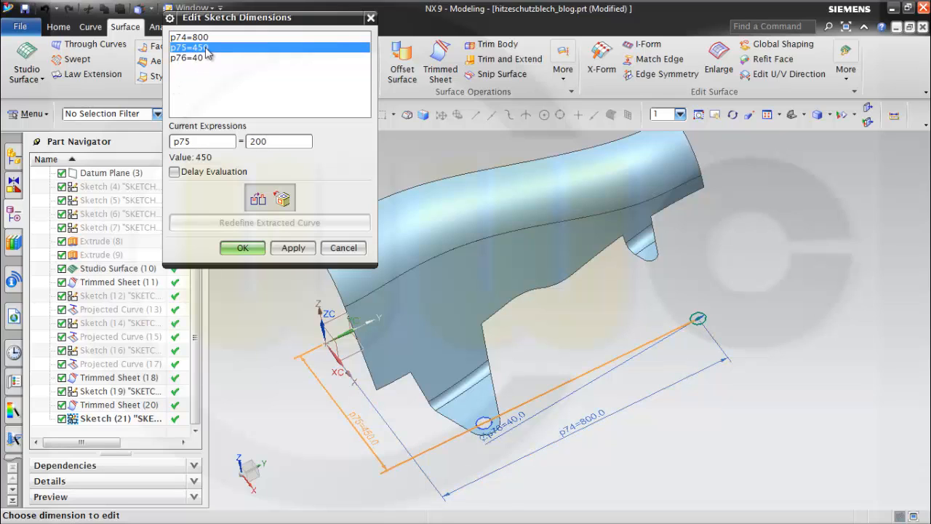
type("200")
key("Return")
left_click(201, 59)
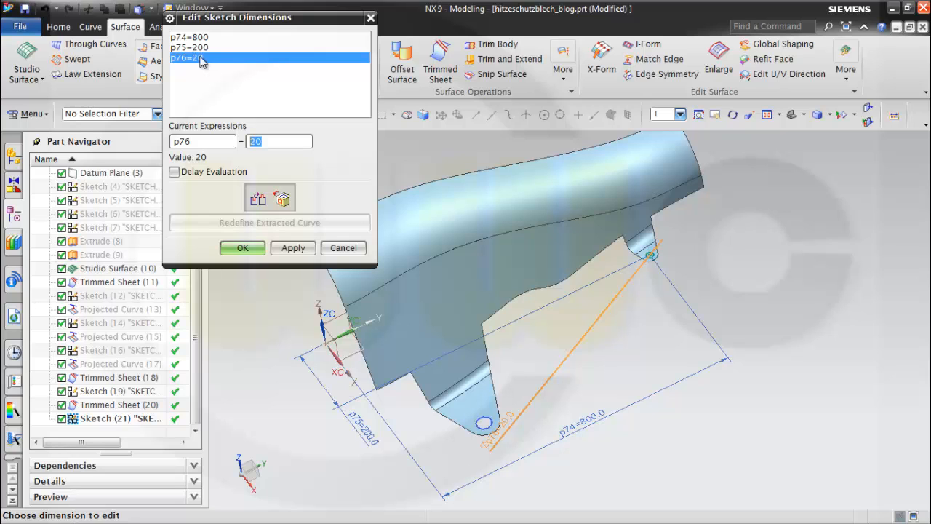
left_click(256, 250)
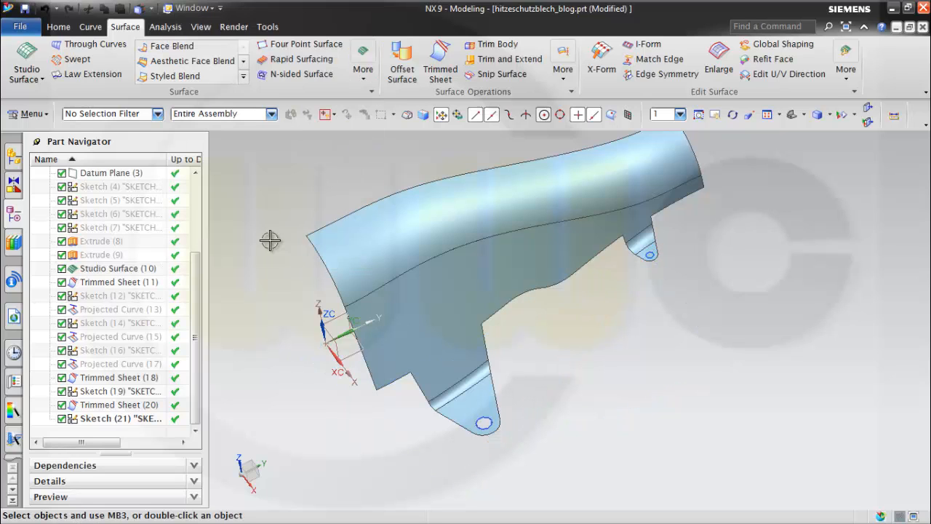
- Cut the hole in the smaller tab with Trimmed Sheet, using the Sketch (21) circle as boundary, projected normal to face, keeping the surrounding sheet region
mouse_move(619, 291)
middle_mouse_down()
mouse_move(601, 291)
mouse_move(742, 208)
mouse_move(752, 141)
middle_mouse_up()
left_click(439, 61)
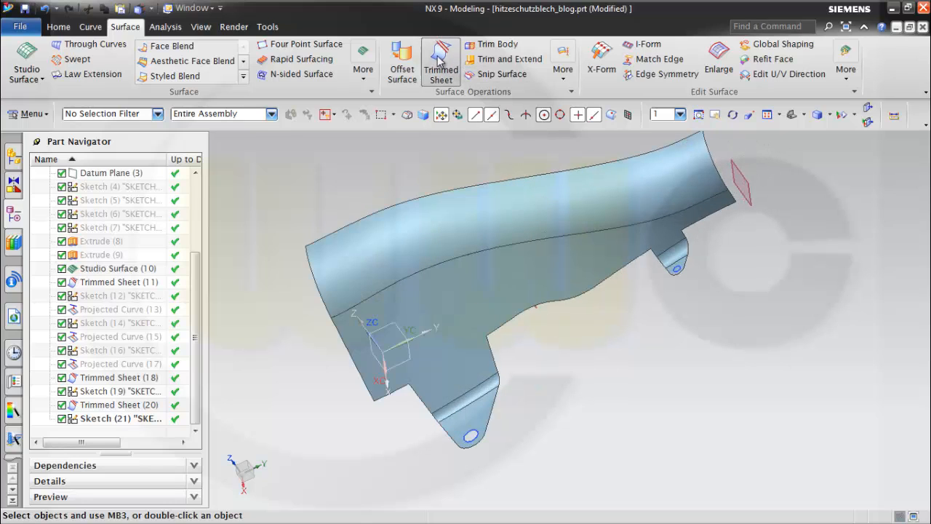
left_click(106, 406)
left_click(106, 421)
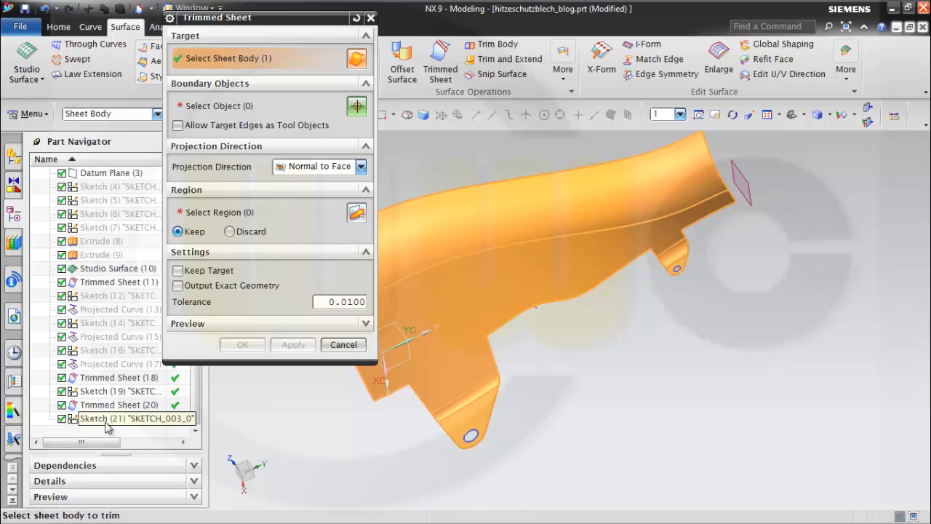
left_click(218, 106)
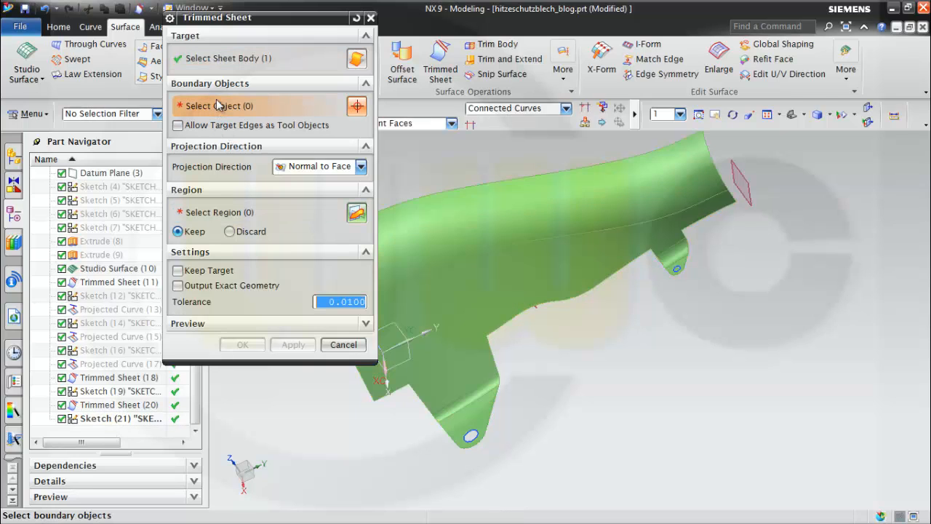
left_click(103, 422)
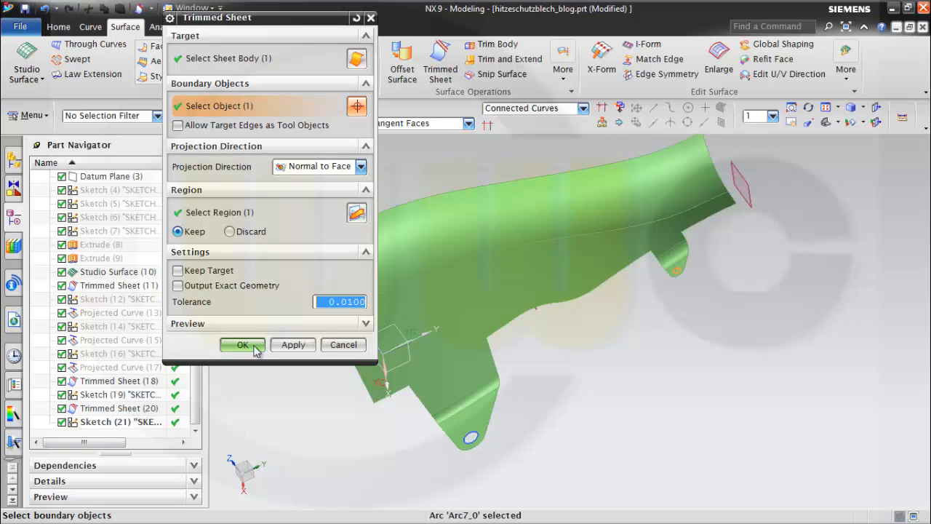
left_click(245, 345)
- Create a datum plane at a distance of 10 mm from the coordinate system's XY plane, reversed to the negative Z side
middle_click_drag(260, 342, 589, 338)
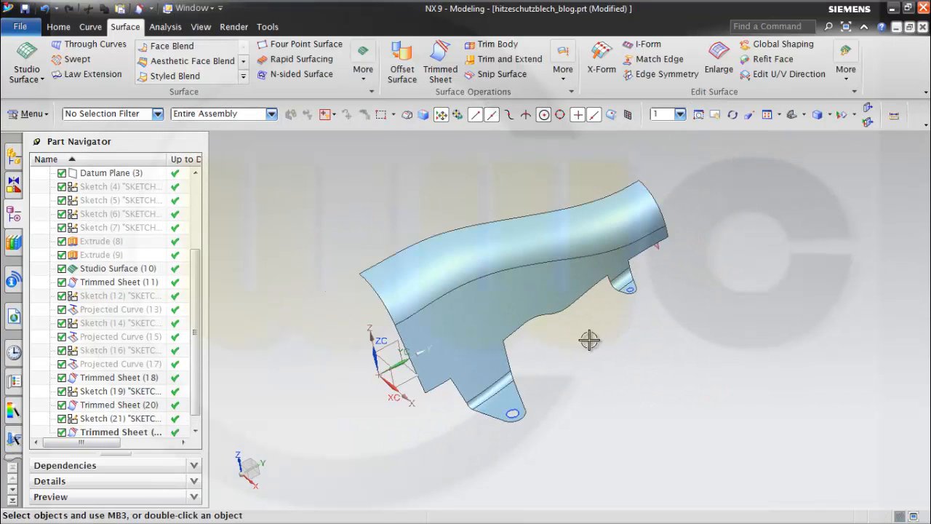
middle_click_drag(470, 232, 556, 362)
scroll(555, 374, "up", 2)
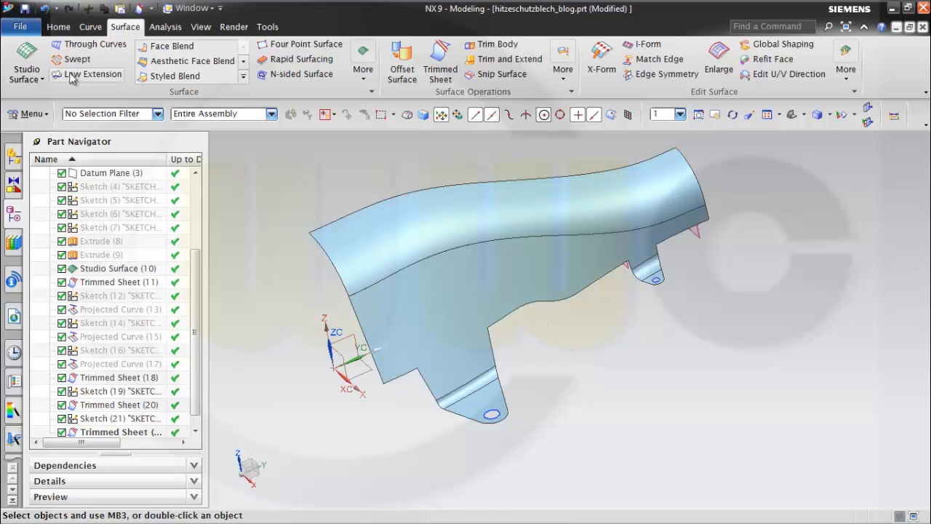
left_click(58, 27)
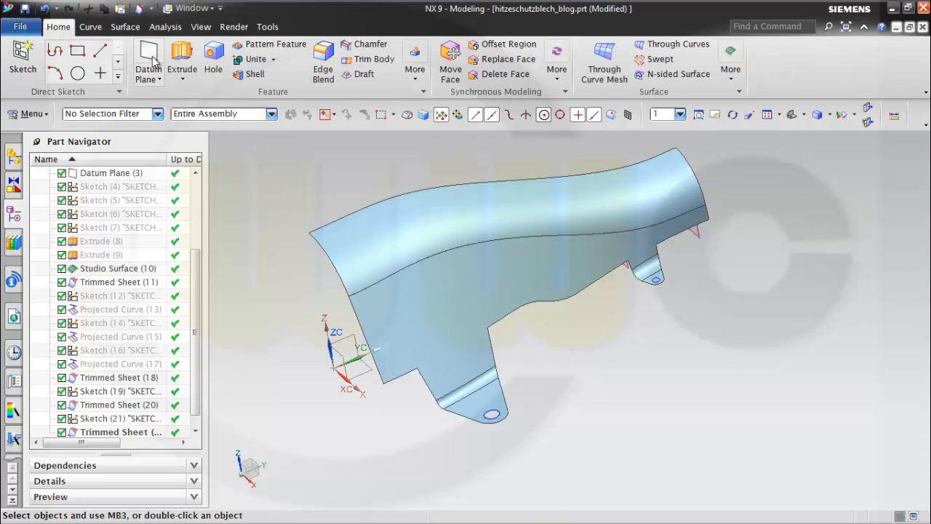
left_click(155, 58)
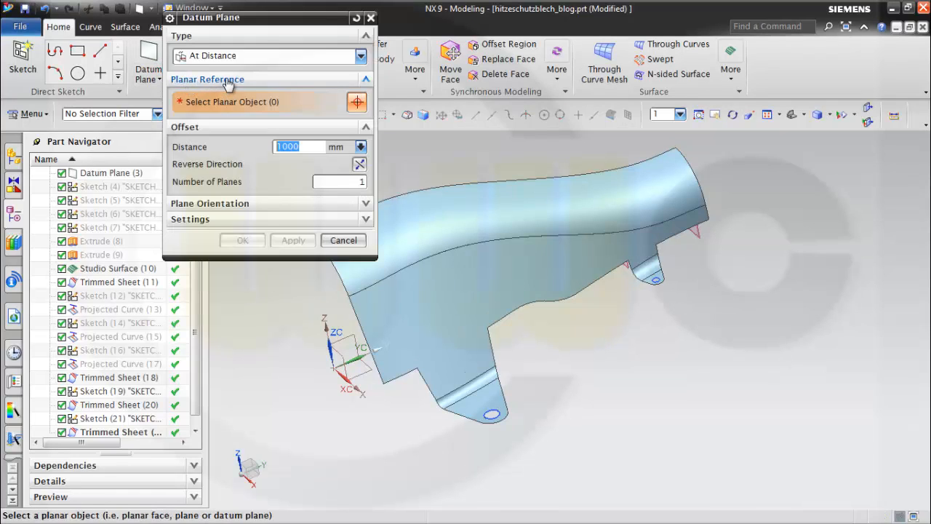
left_click(360, 376)
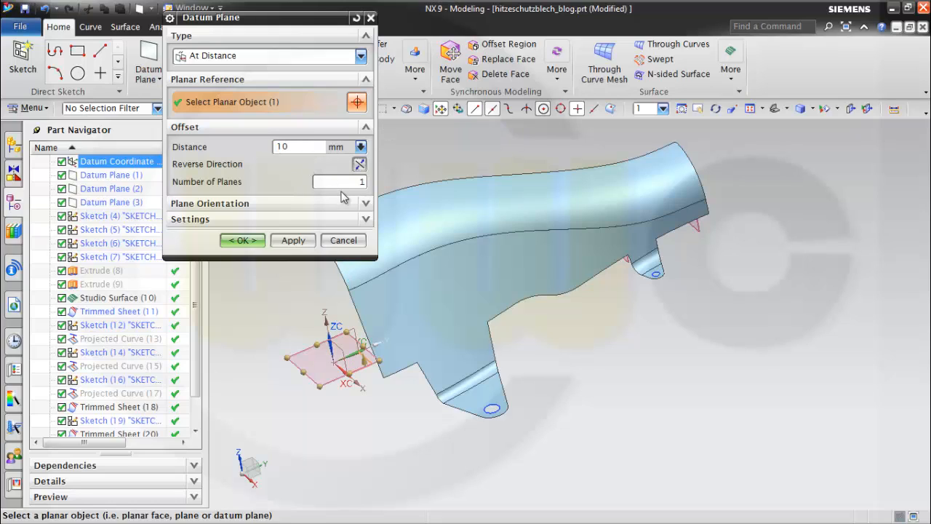
left_click(359, 166)
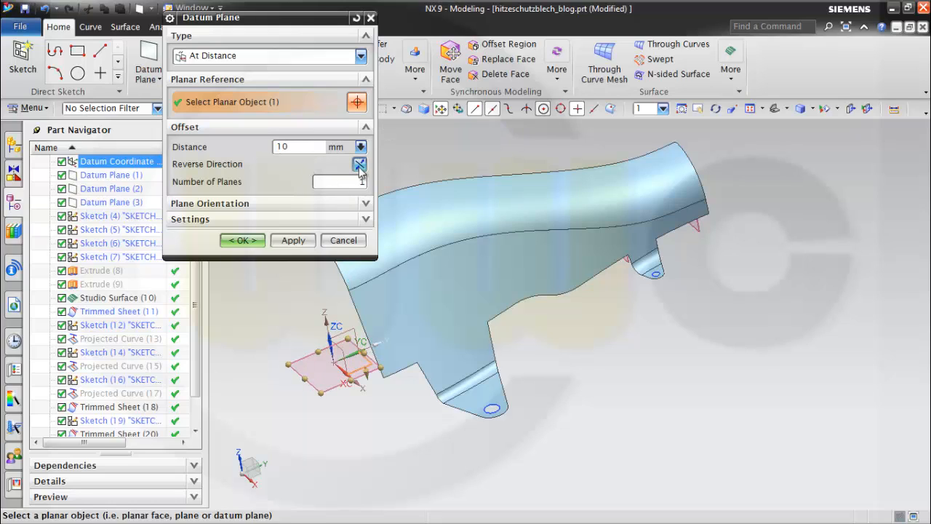
left_click(242, 240)
- Start a new sketch on the offset datum plane, Datum Plane (23), with horizontal reference orientation
middle_click_drag(542, 372, 553, 342)
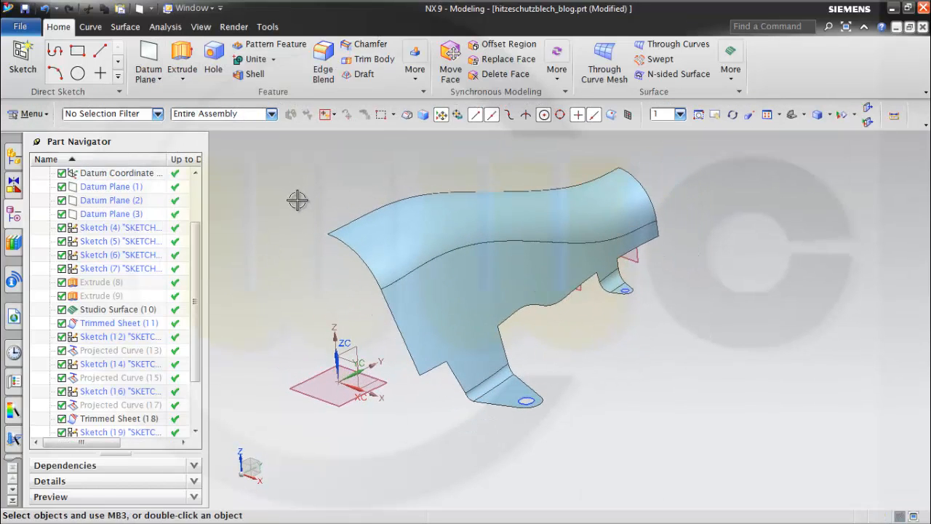
left_click_drag(194, 290, 204, 345)
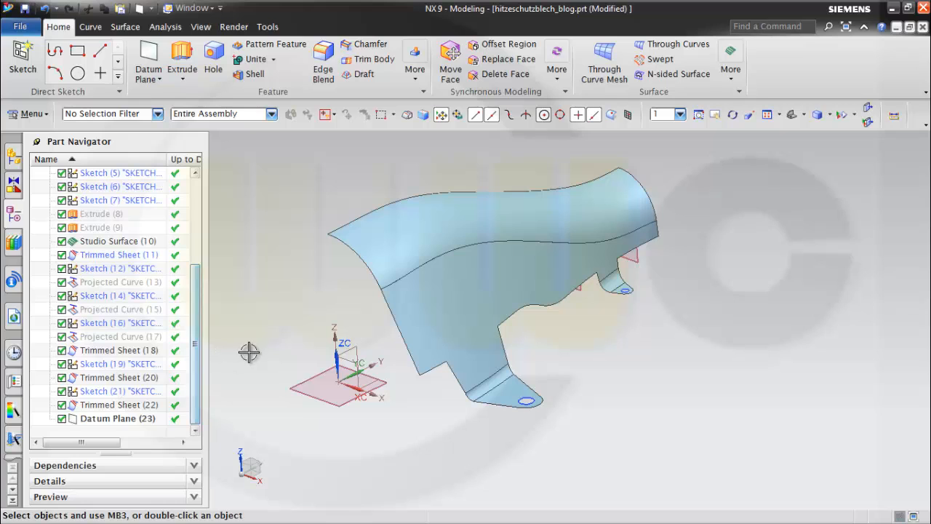
middle_click_drag(276, 305, 215, 339)
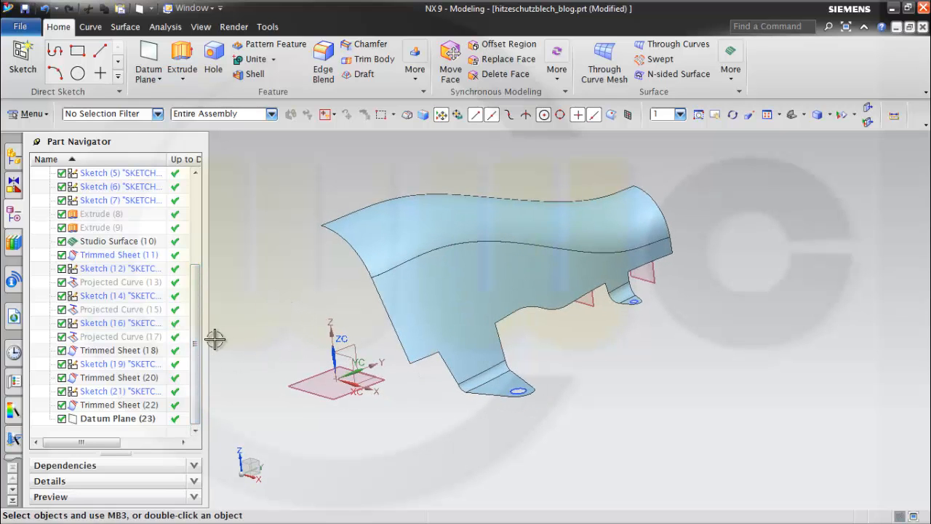
left_click(29, 62)
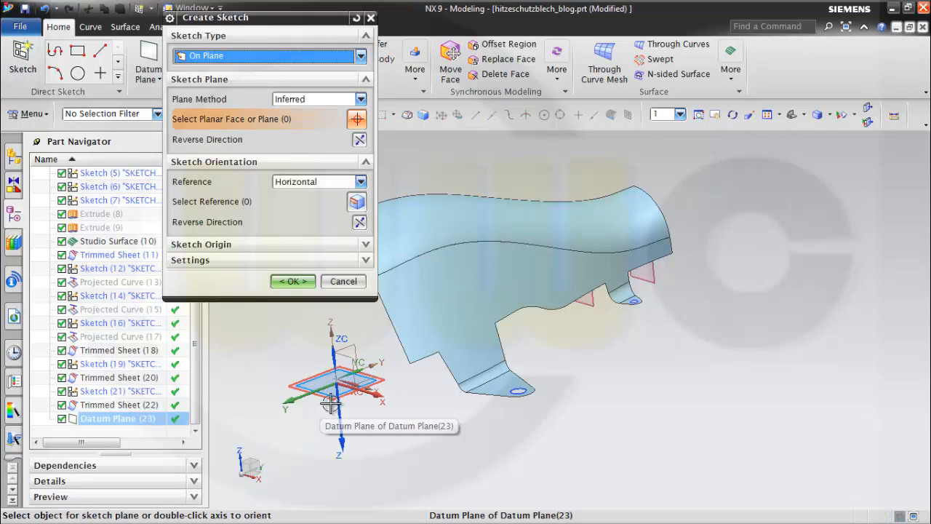
left_click(127, 421)
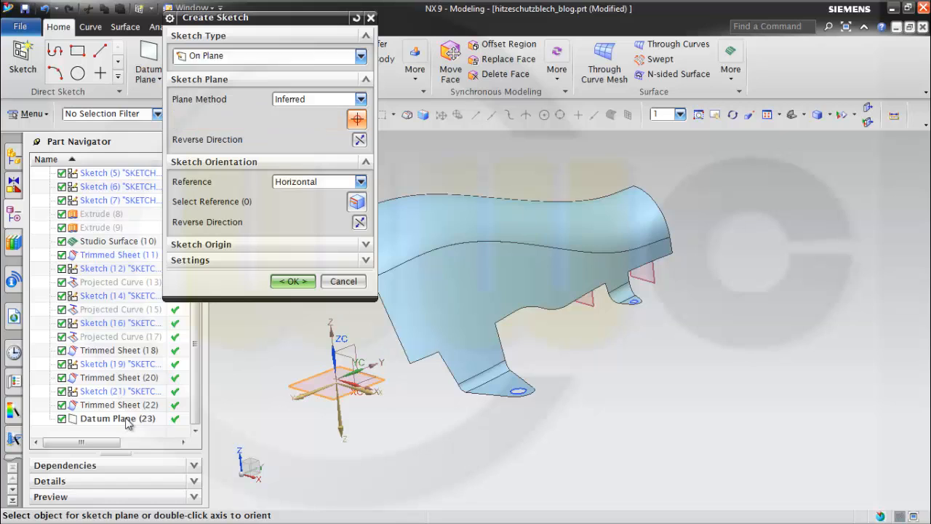
left_click(294, 281)
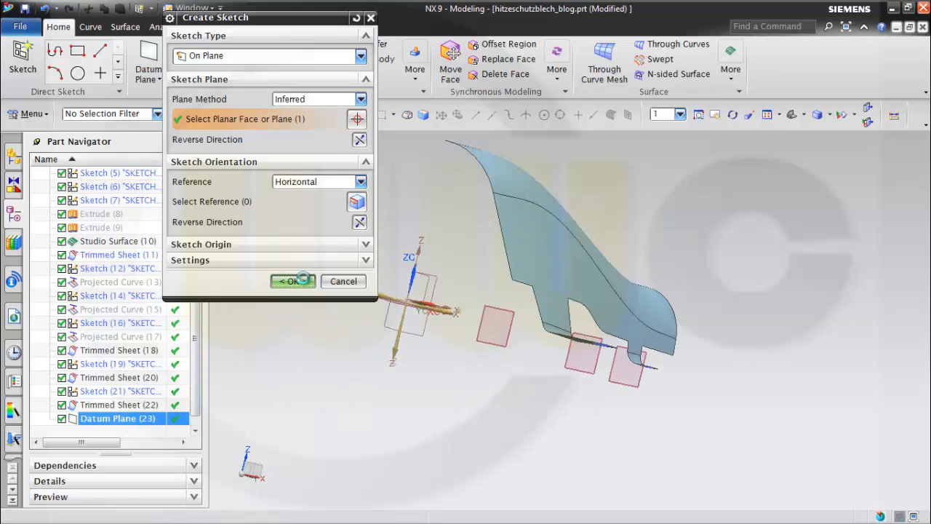
- Sketch a circle about 22.5 mm in diameter, centred on the hole in the larger tab
middle_click_drag(795, 284, 689, 169, "shift")
scroll(702, 265, "up", 2)
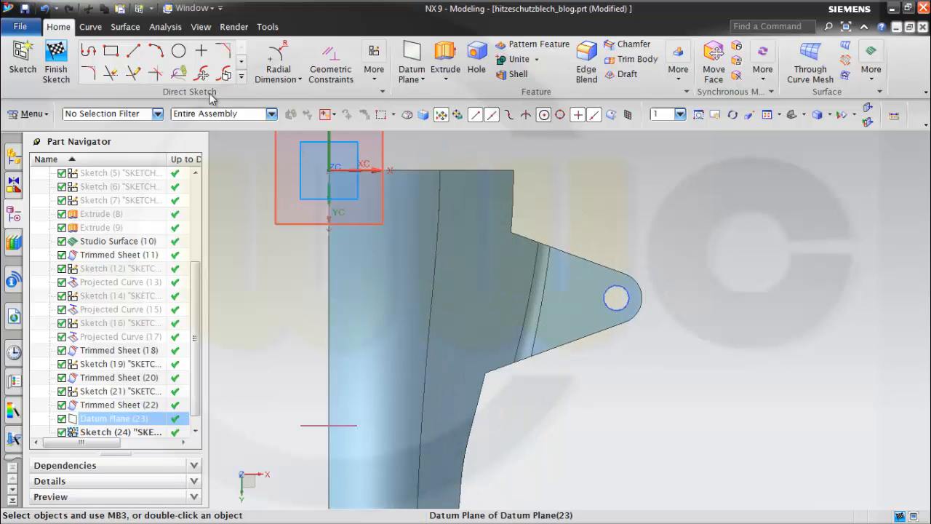
left_click(179, 51)
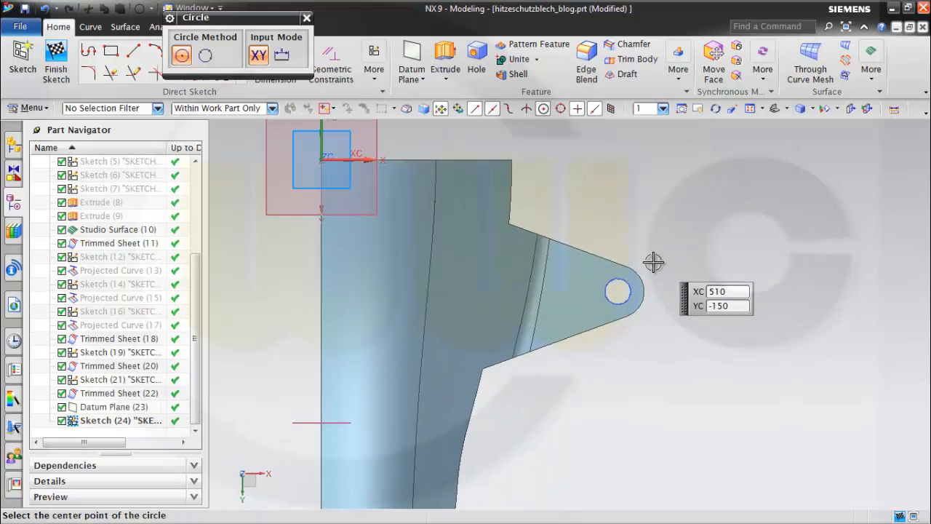
left_click(617, 292)
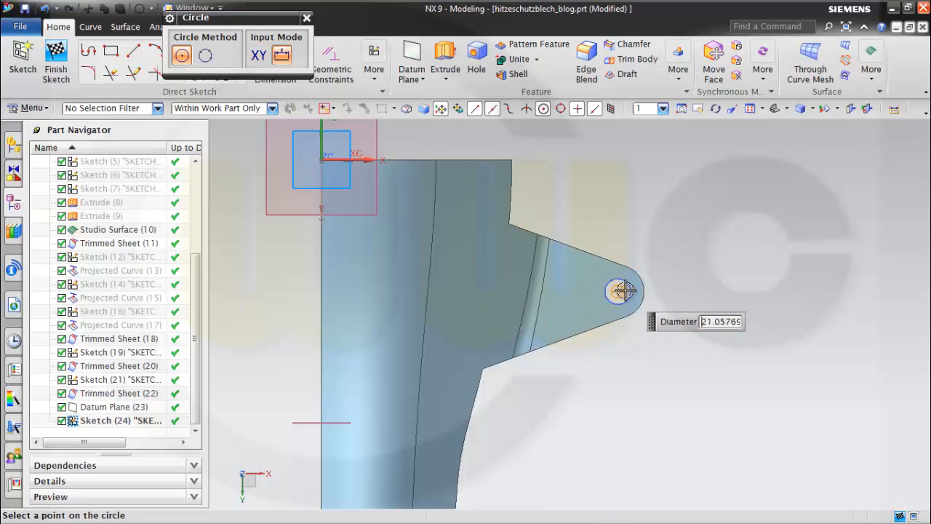
left_click(617, 290)
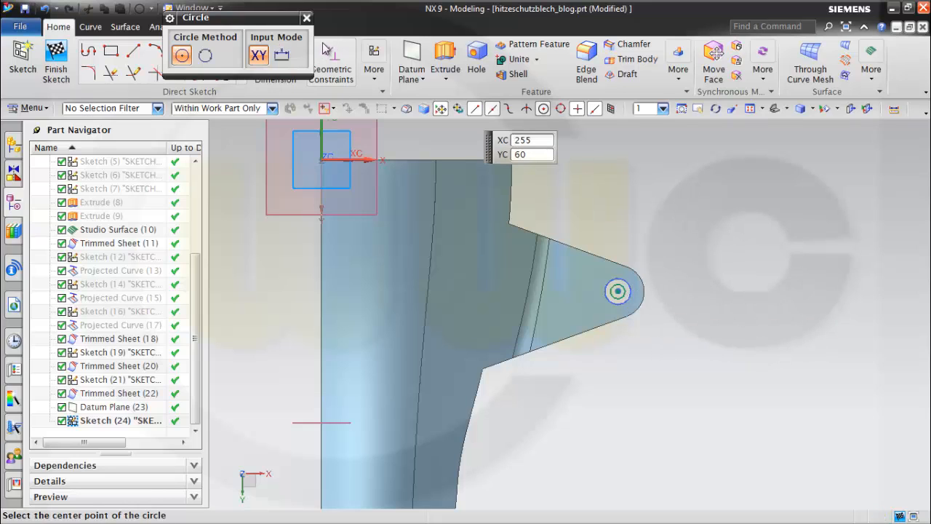
left_click(305, 19)
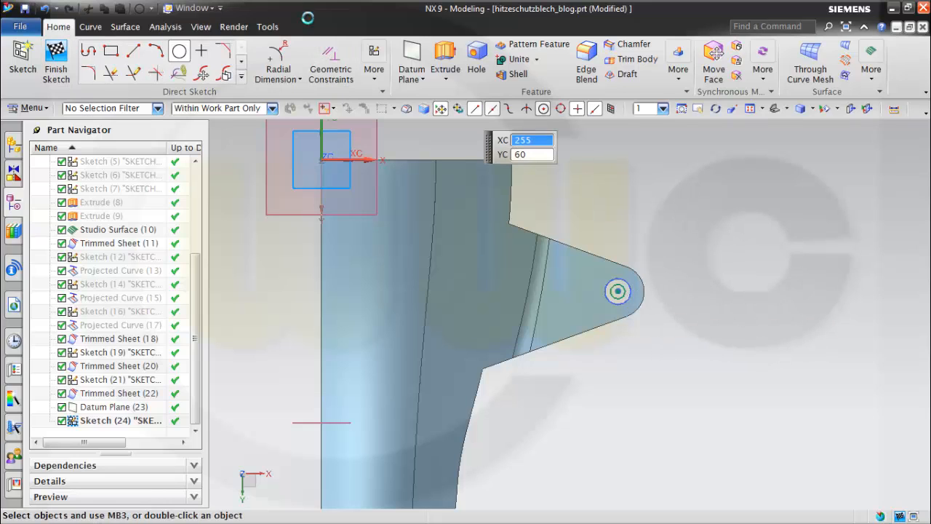
- Add a radial dimension to the new circle and set its diameter to 25
left_click(280, 73)
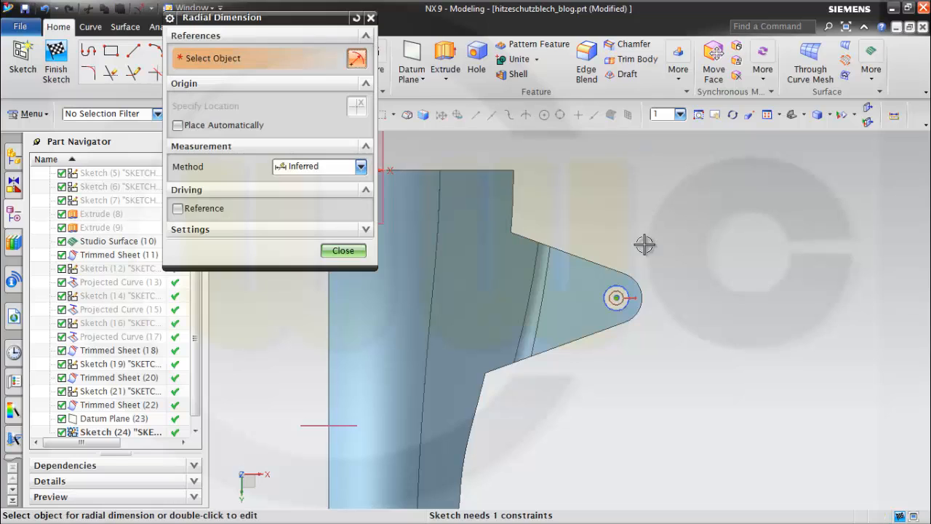
left_click(639, 273)
left_click(748, 291)
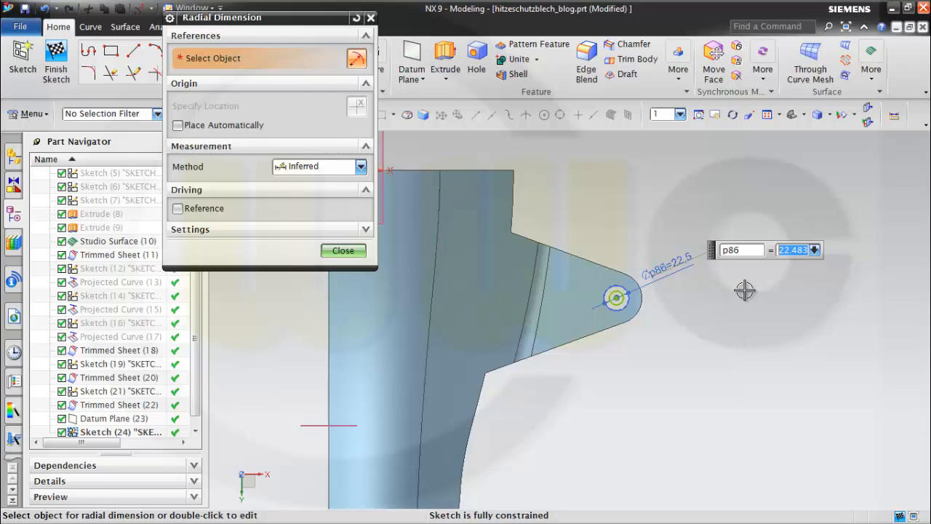
key("Return")
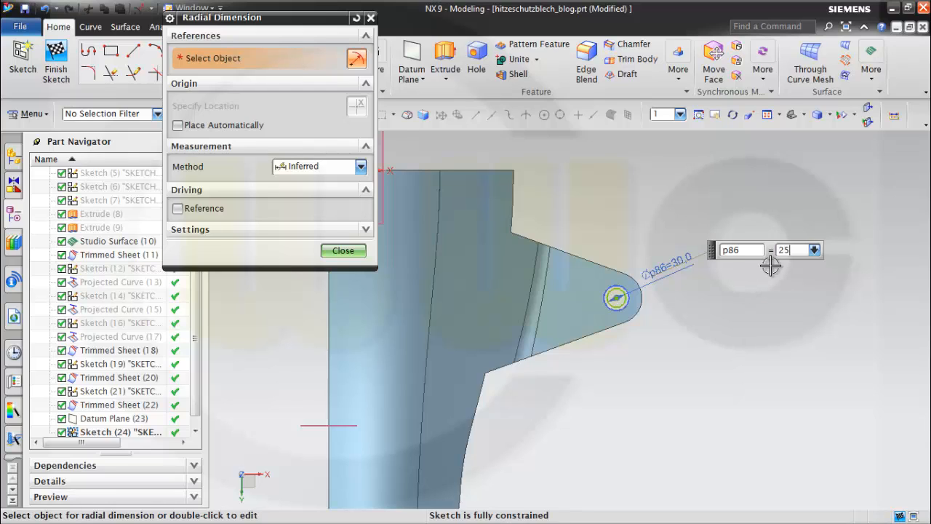
left_click(342, 250)
mouse_move(615, 237)
middle_mouse_down()
mouse_move(634, 219)
mouse_move(612, 227)
mouse_move(606, 243)
middle_mouse_up()
middle_click_drag(519, 345, 576, 343)
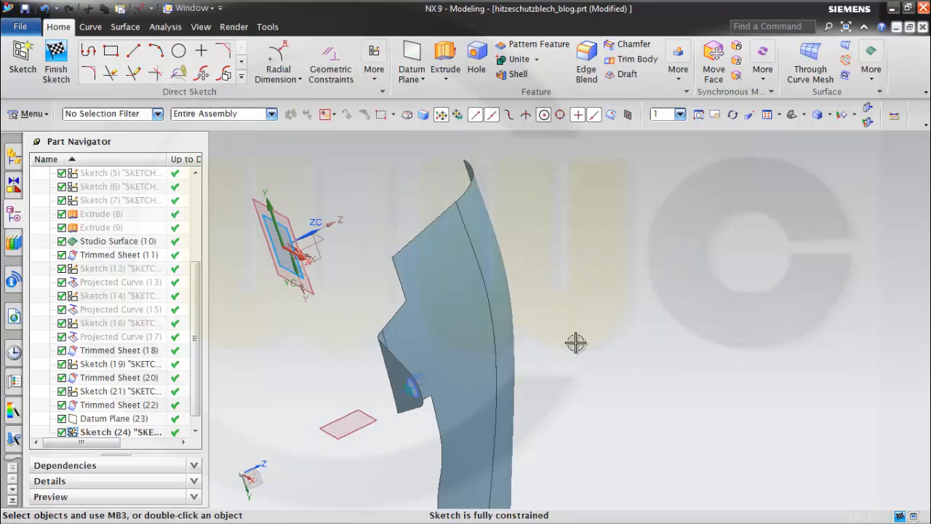
scroll(456, 352, "up", 3)
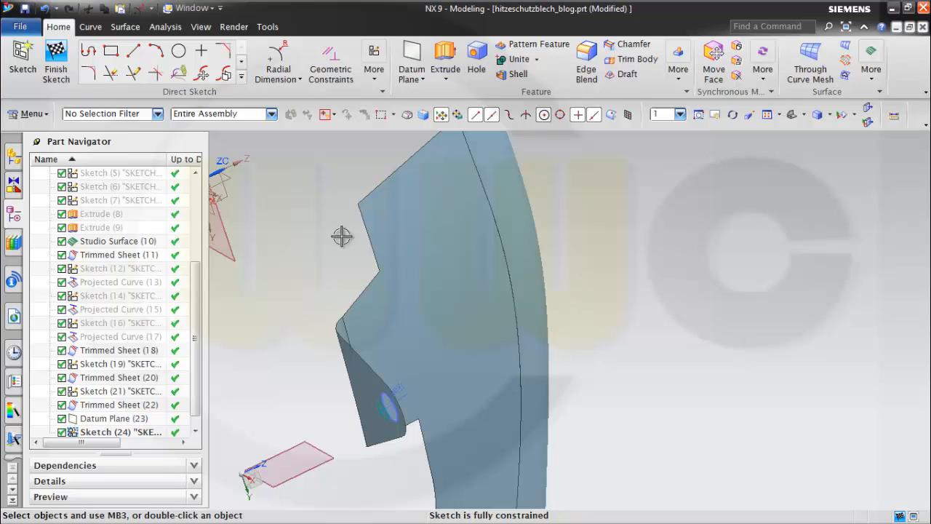
- Finish the smaller circle's sketch on the offset datum plane
left_click(55, 64)
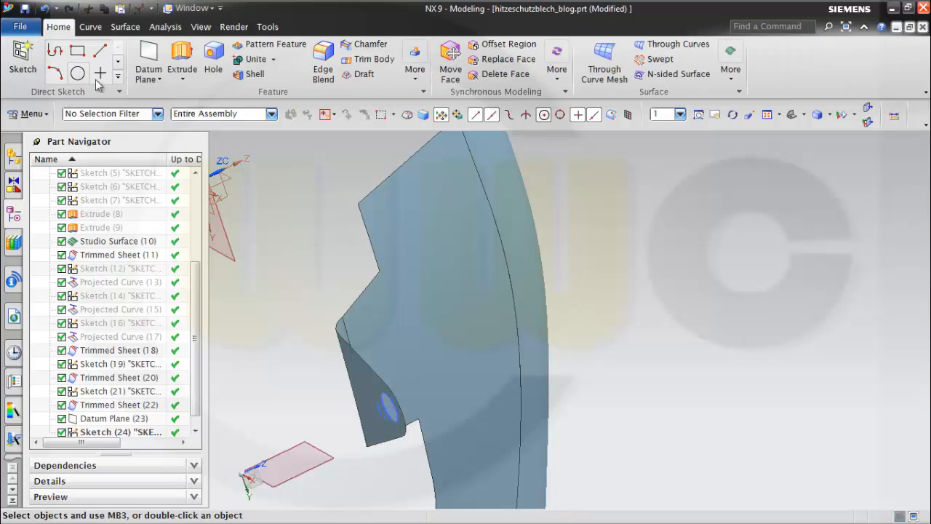
middle_click_drag(619, 363, 638, 339)
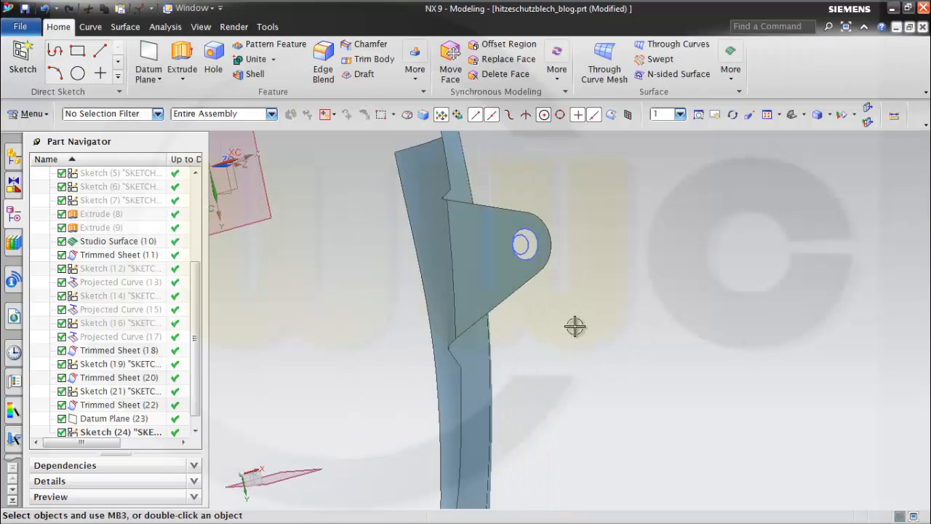
middle_click_drag(575, 322, 492, 339)
scroll(563, 327, "down", 1)
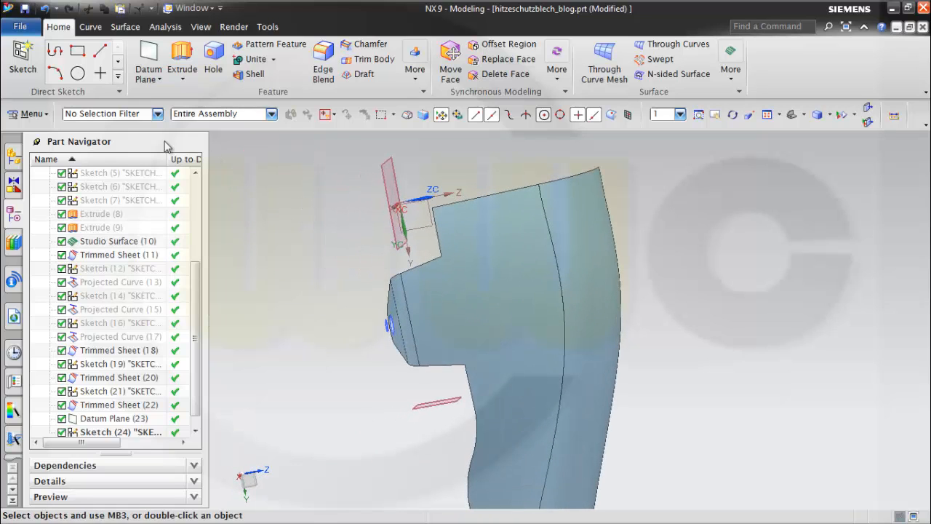
- Set up a Through Curves surface with the circle of Sketch (24) as first section and the hole circle of Sketch (19) as second
left_click(126, 28)
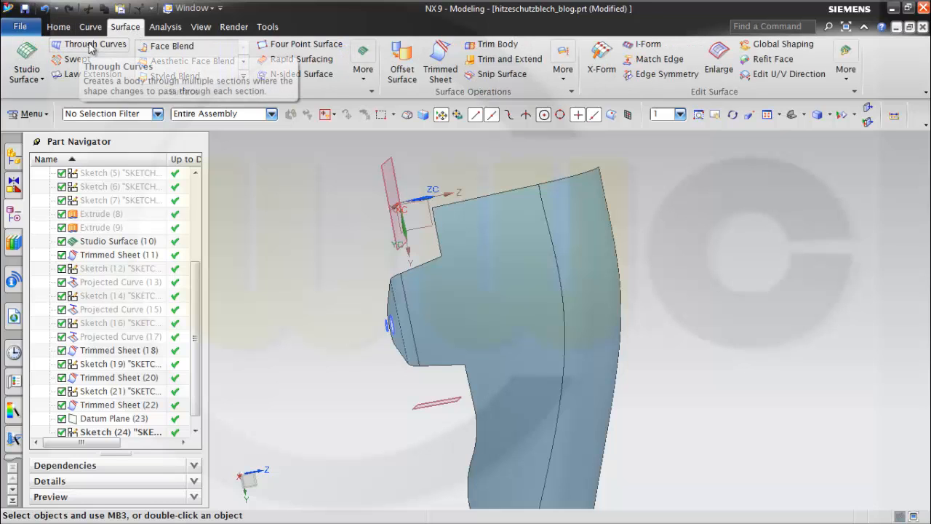
left_click(90, 46)
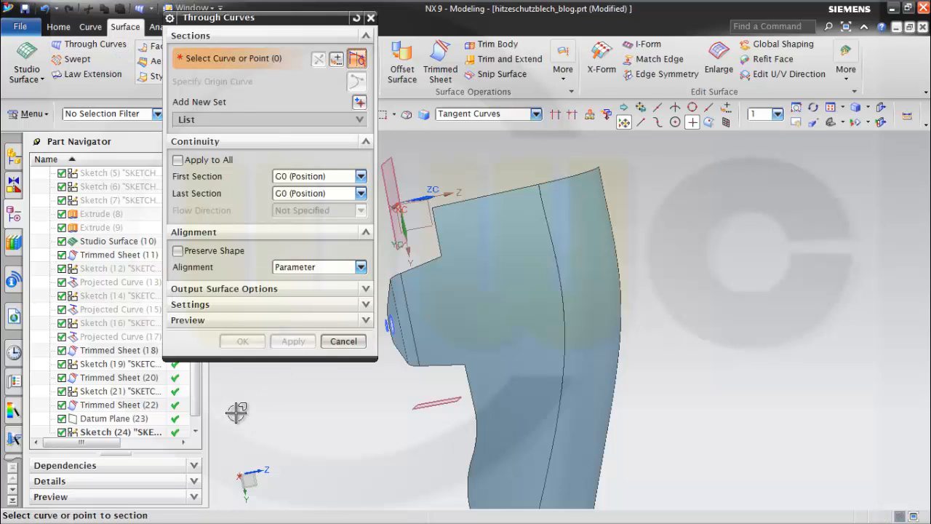
scroll(201, 408, "down", 1)
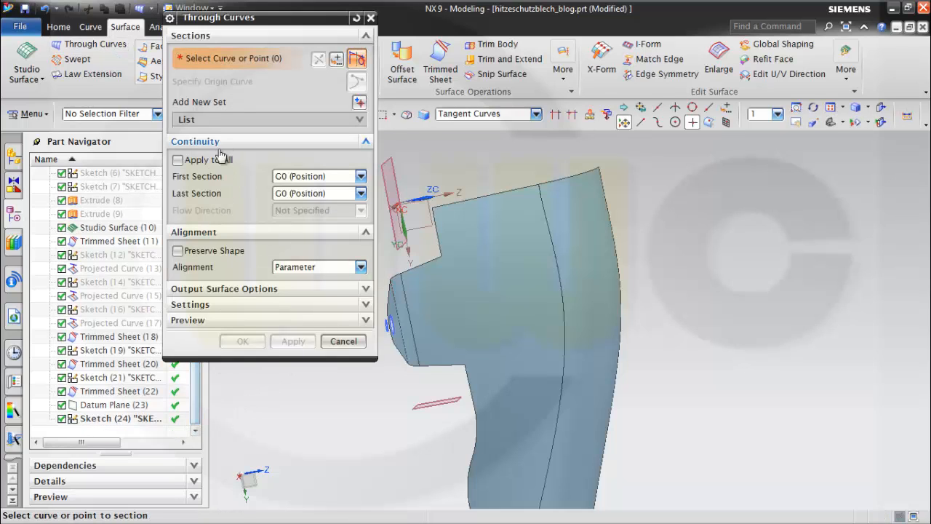
left_click(120, 419)
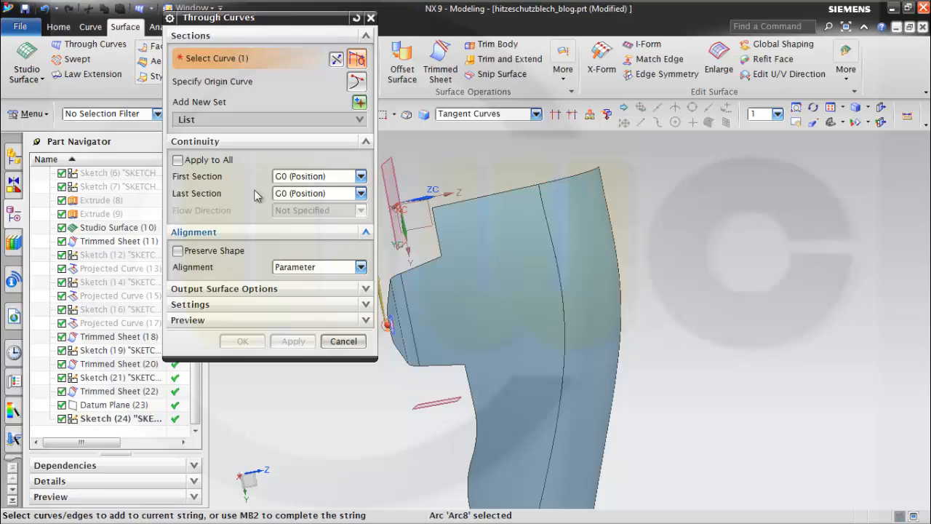
left_click(361, 102)
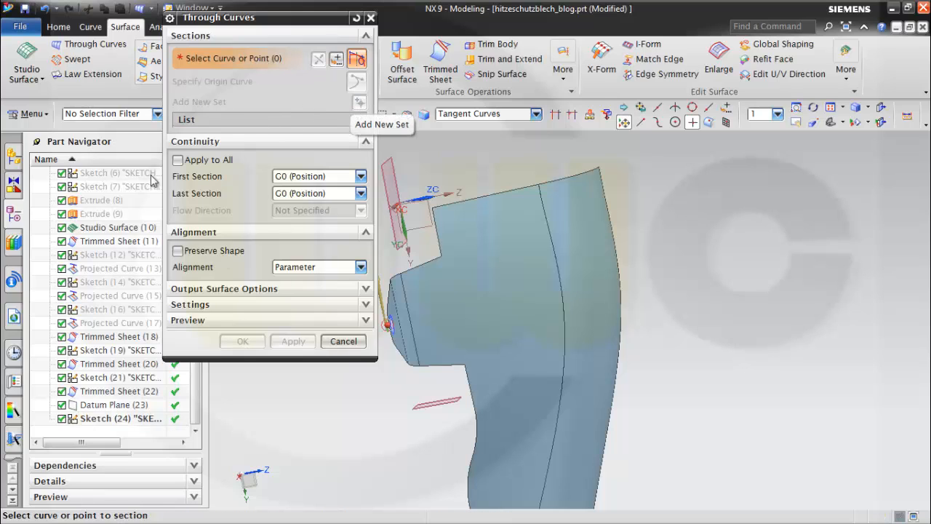
left_click(108, 351)
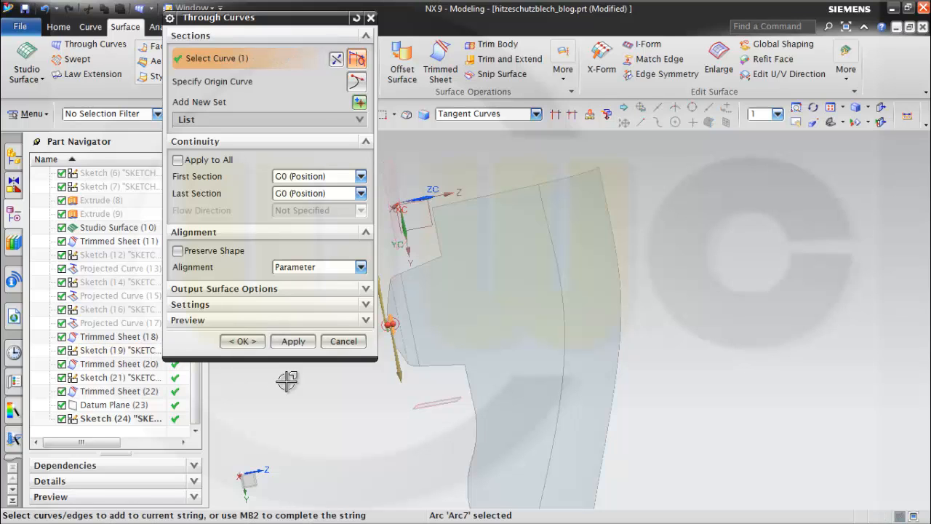
- Reverse the second section's direction to match the first and create the Through Curves body
scroll(434, 362, "down", 3)
scroll(434, 363, "up", 4)
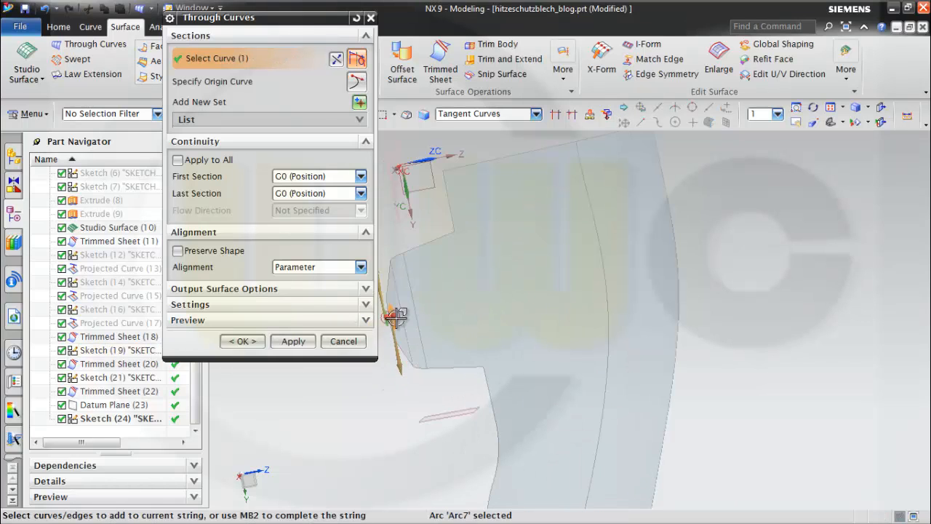
middle_click_drag(395, 316, 511, 320)
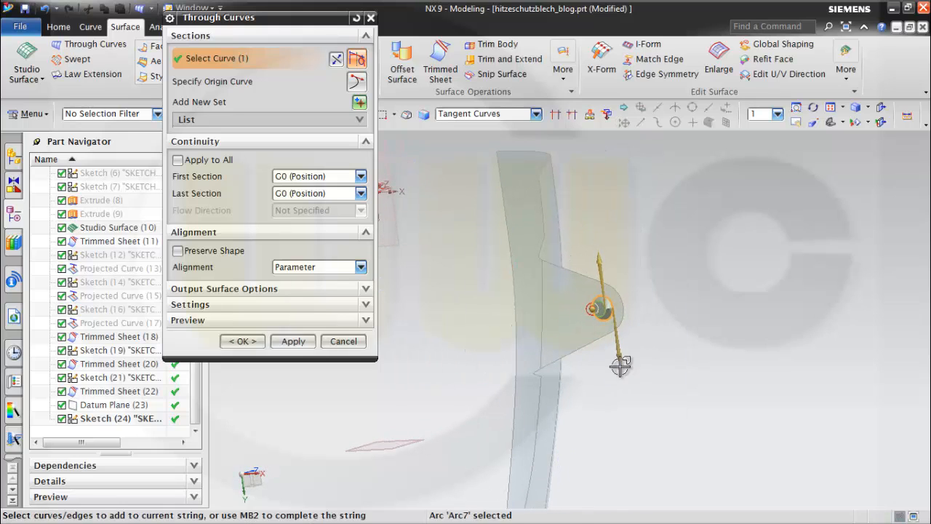
double_click(617, 353)
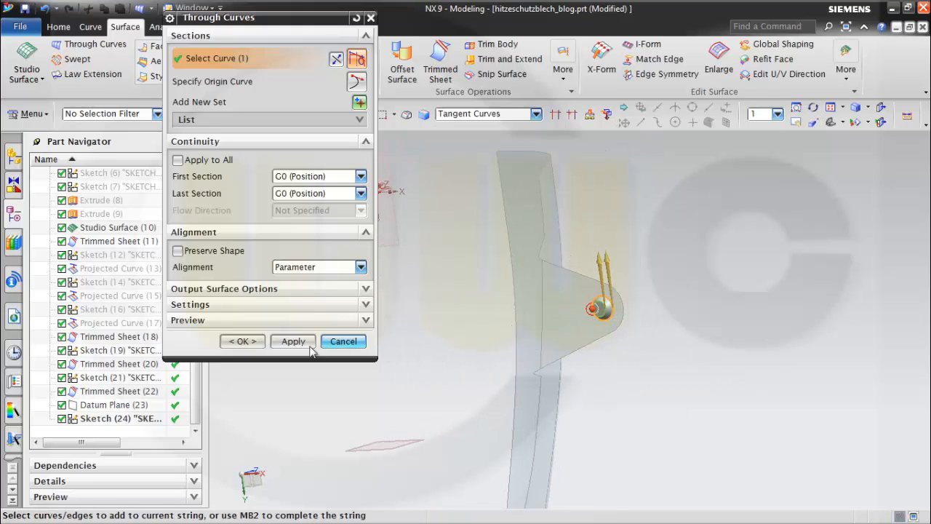
left_click(243, 341)
- Edit the Through Curves feature and set its body type to Sheet
middle_click_drag(659, 283, 550, 284)
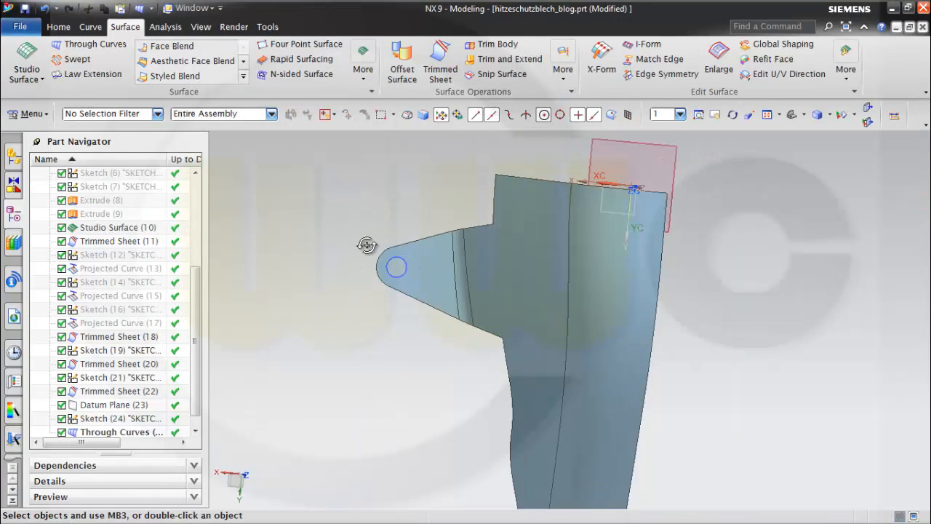
middle_click_drag(366, 245, 418, 260)
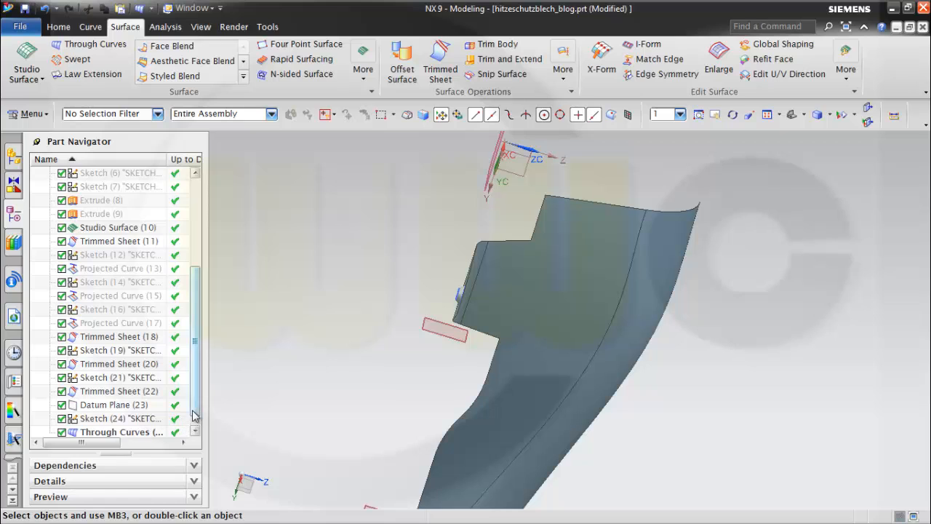
scroll(196, 415, "down", 1)
double_click(125, 420)
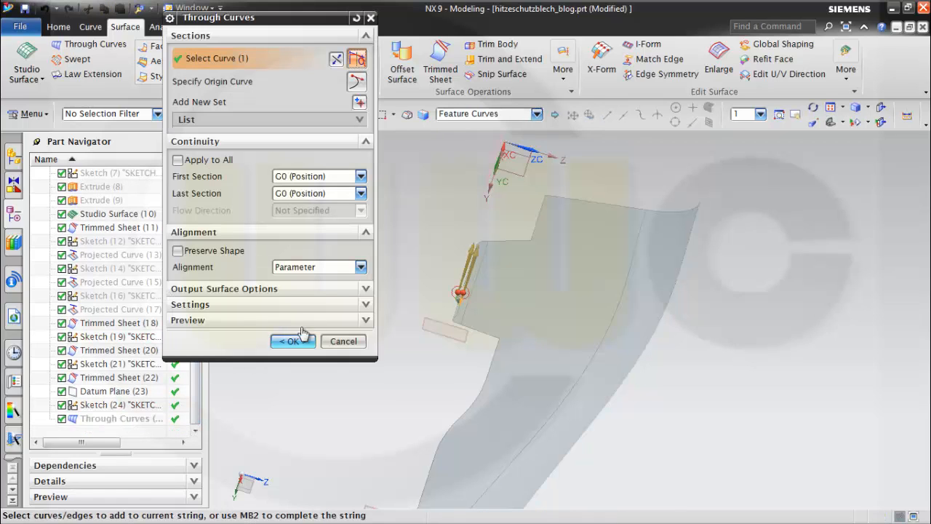
left_click(366, 289)
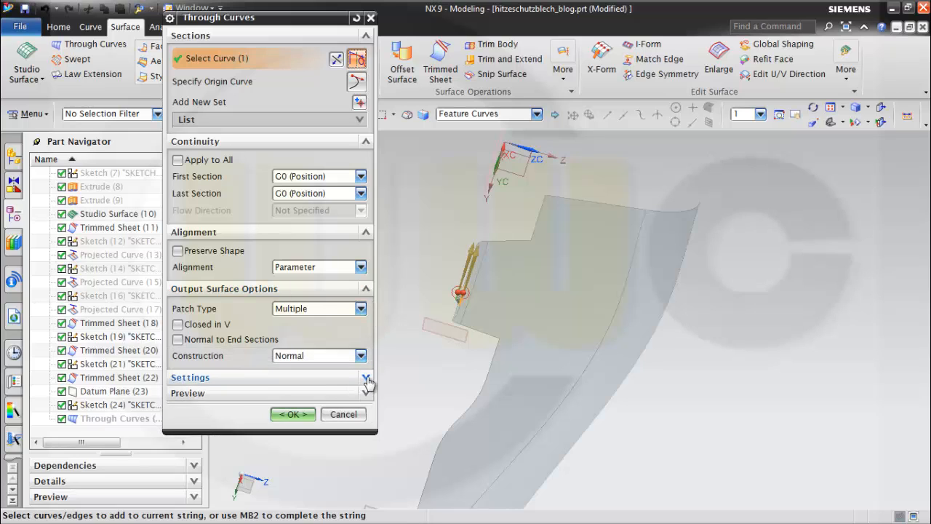
left_click(366, 377)
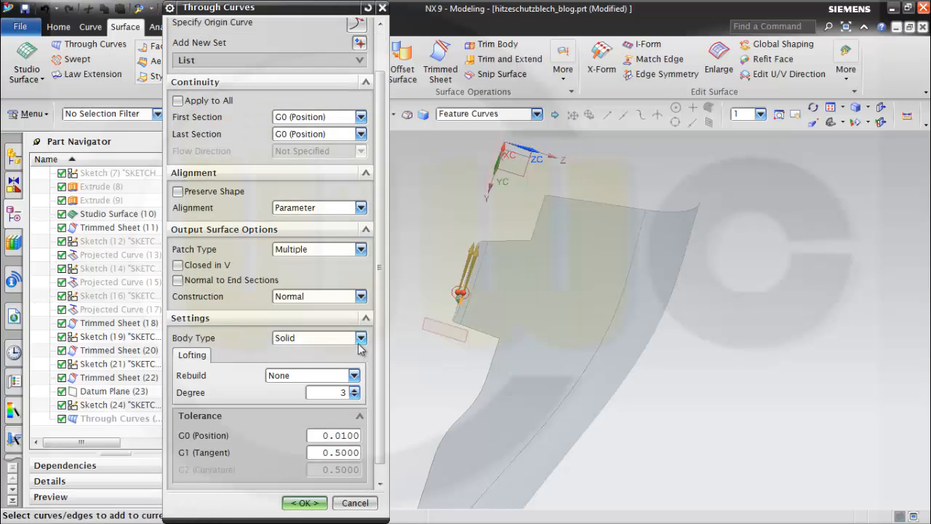
left_click(360, 339)
left_click(311, 364)
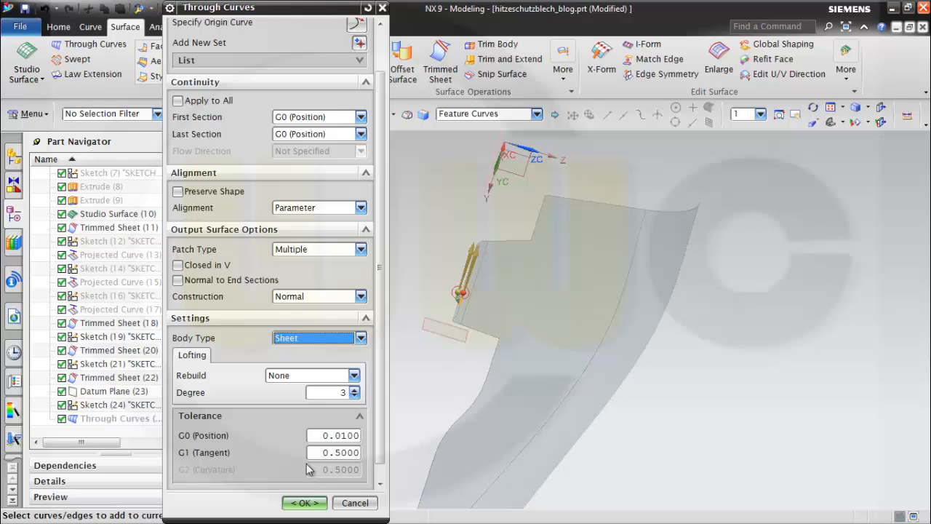
left_click(302, 502)
- Close the small lower opening of the conical surface with a Bounded Plane on the inner circle of Sketch (24)
middle_click_drag(426, 245, 330, 284)
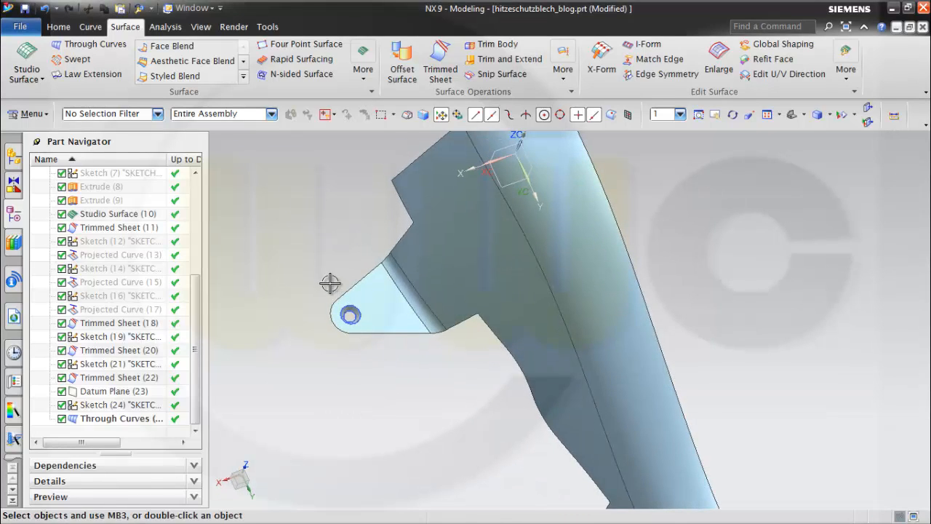
scroll(330, 282, "down", 1)
scroll(344, 298, "up", 4)
middle_click_drag(380, 373, 372, 379)
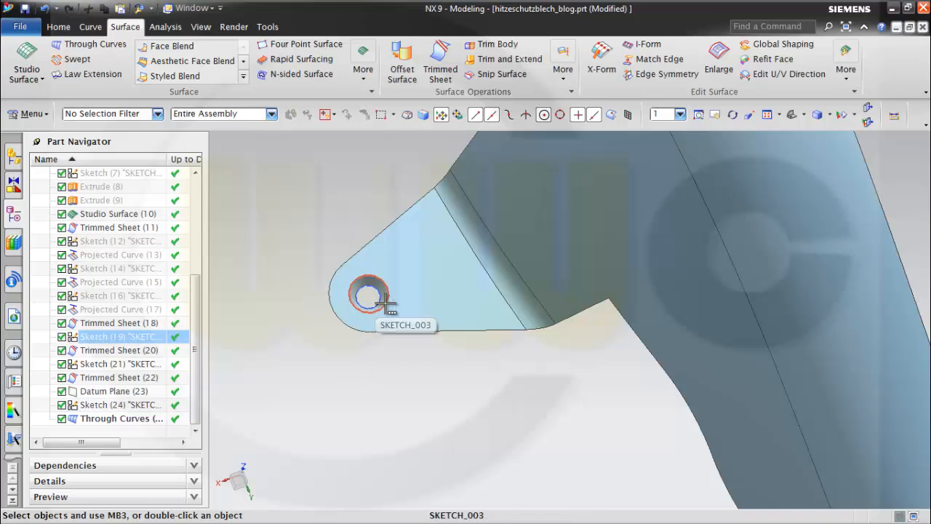
left_click(364, 70)
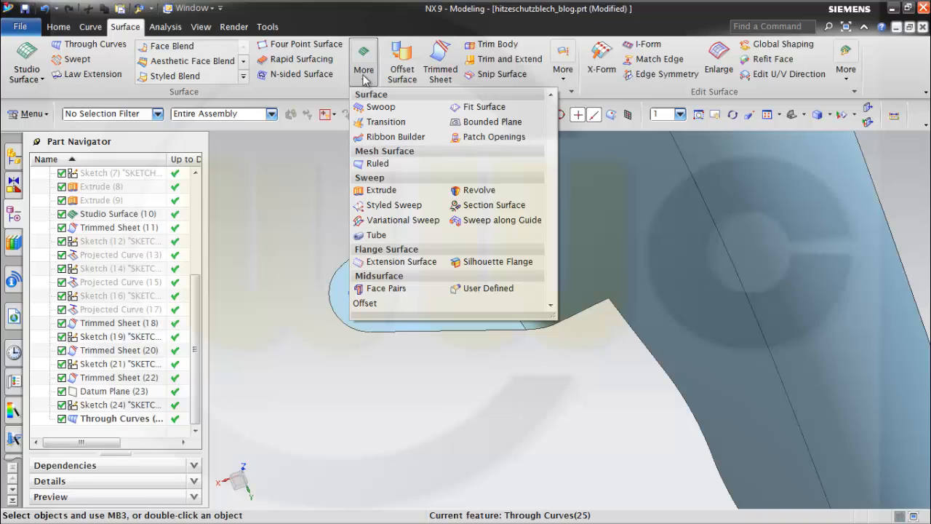
left_click(474, 124)
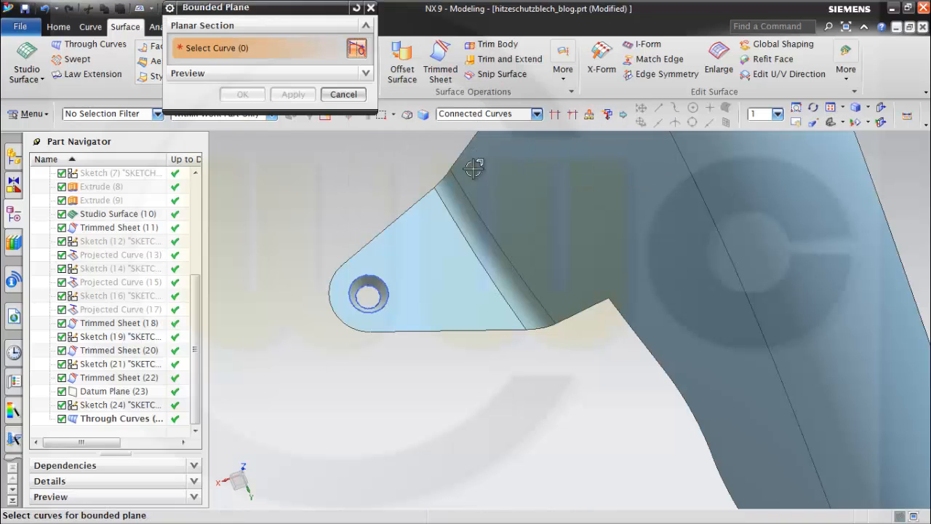
left_click(367, 294)
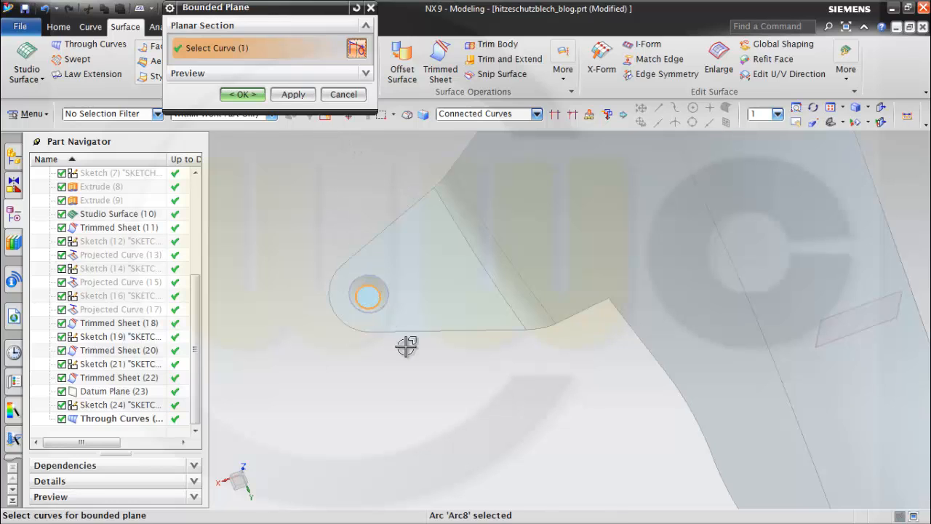
left_click(243, 95)
- Start a new sketch on the coordinate system's XY plane with horizontal reference orientation
mouse_move(329, 330)
middle_mouse_down()
mouse_move(339, 313)
mouse_move(322, 332)
middle_mouse_up()
scroll(316, 333, "down", 1)
scroll(317, 333, "up", 3)
scroll(333, 345, "down", 5)
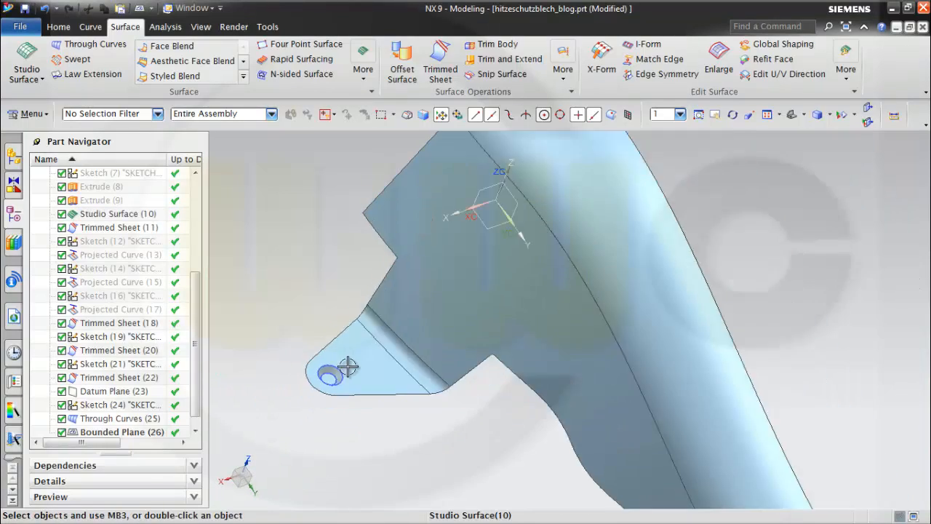
middle_click_drag(322, 405, 353, 313)
middle_click_drag(446, 283, 426, 370)
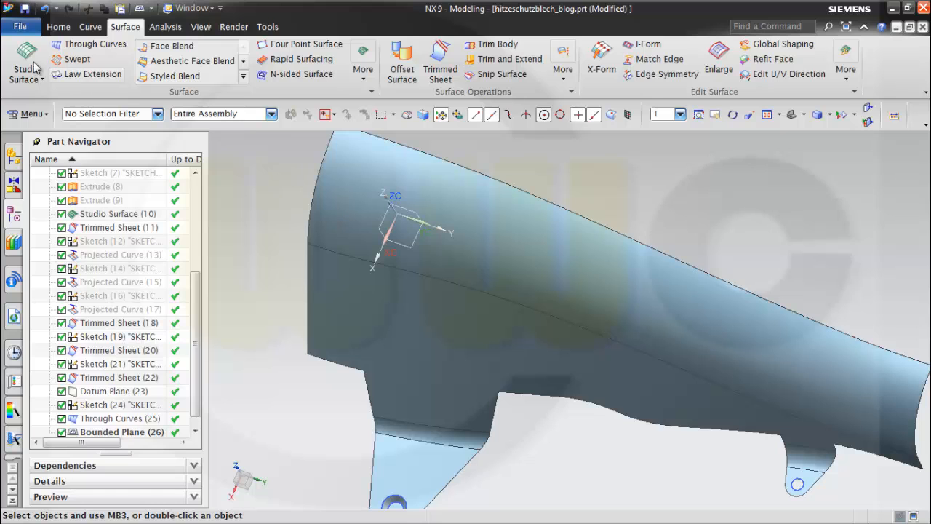
left_click(59, 27)
left_click(23, 58)
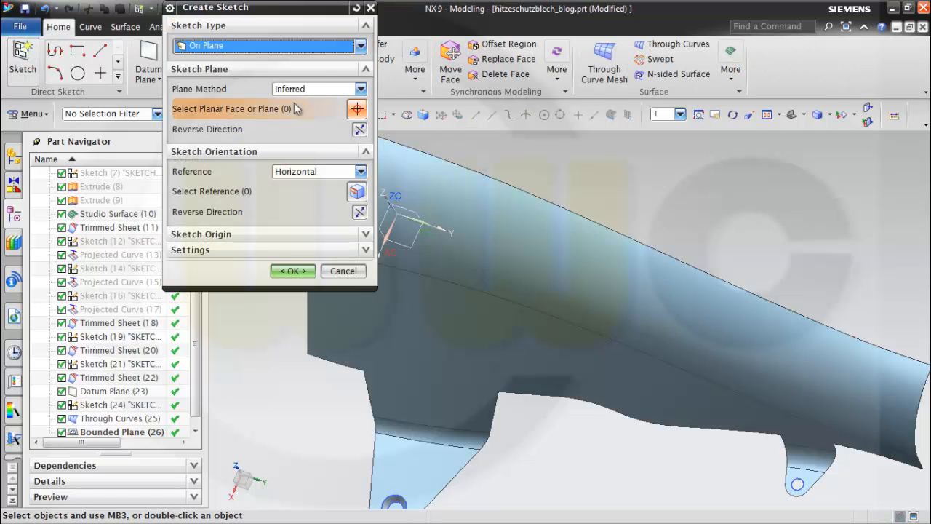
middle_click_drag(503, 208, 509, 180)
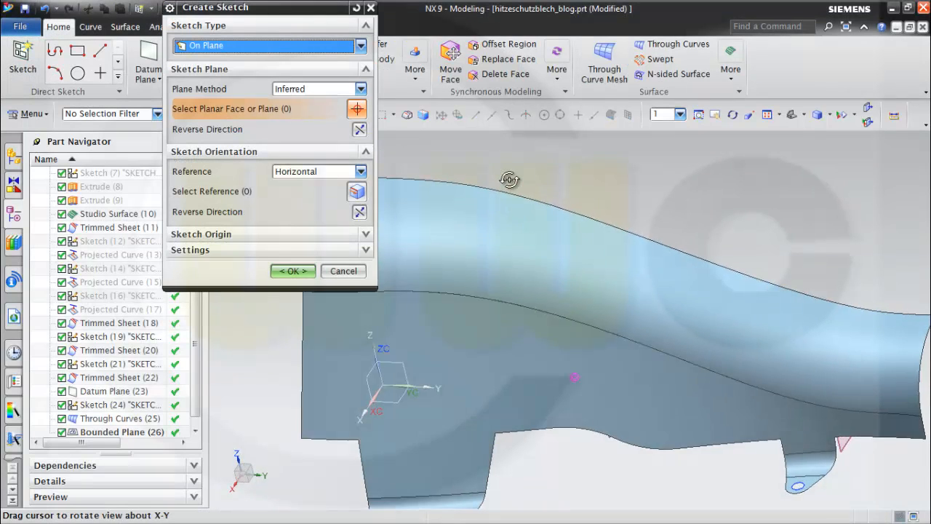
left_click(409, 381)
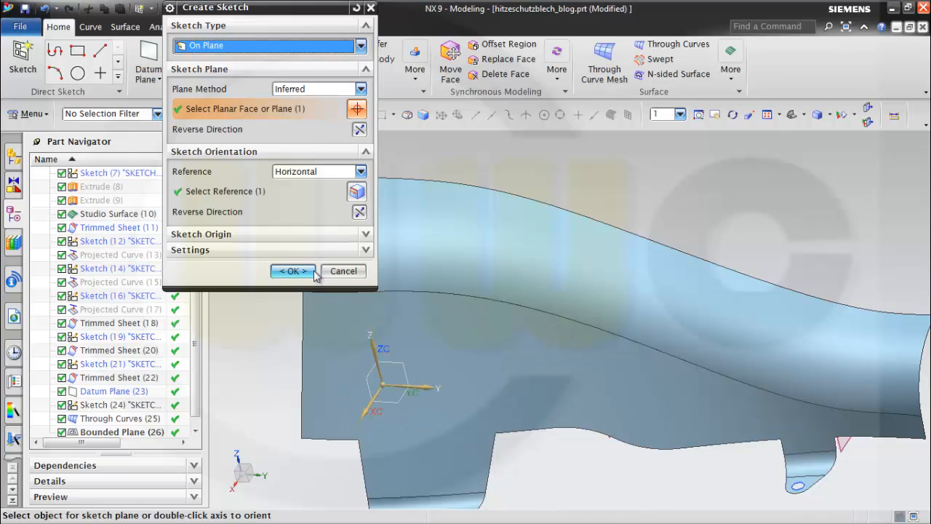
left_click(291, 272)
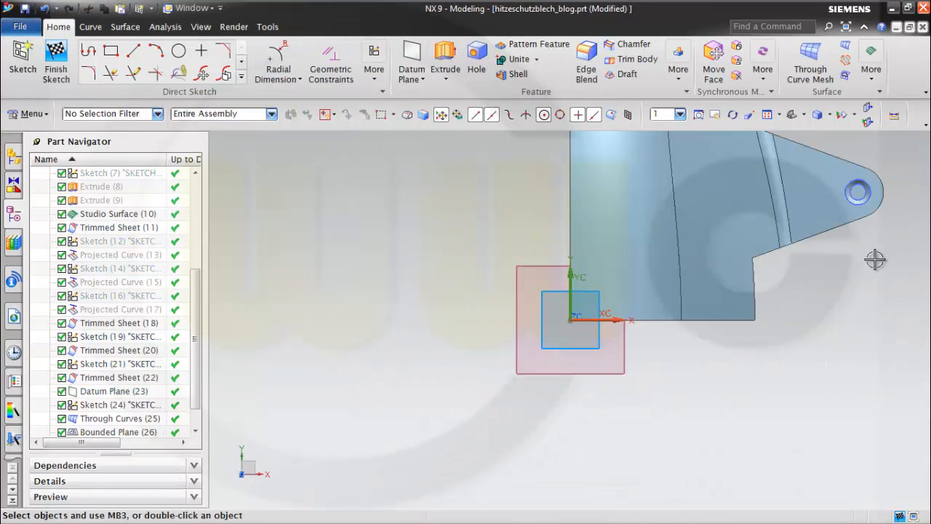
- Sketch a circle about 14.5 mm in diameter at the centre of the conical recess in the larger tab
mouse_move(816, 295)
middle_mouse_down("shift")
mouse_move(647, 332)
mouse_move(597, 297)
mouse_move(672, 333)
middle_mouse_up("shift")
right_click(702, 272)
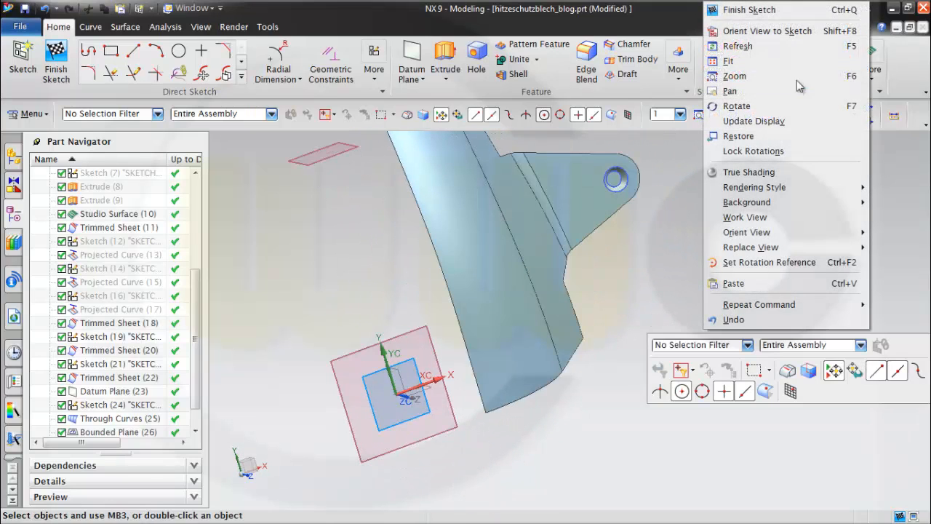
left_click(775, 32)
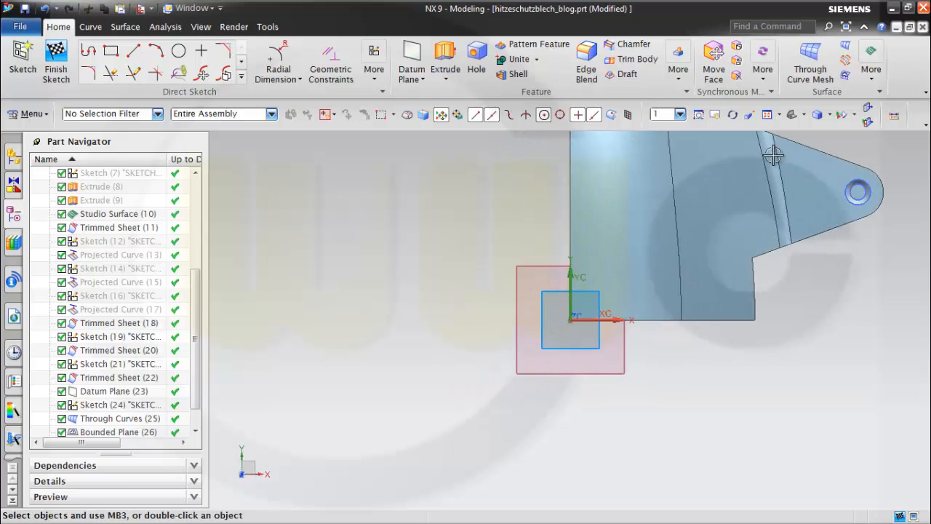
scroll(677, 333, "down", 1)
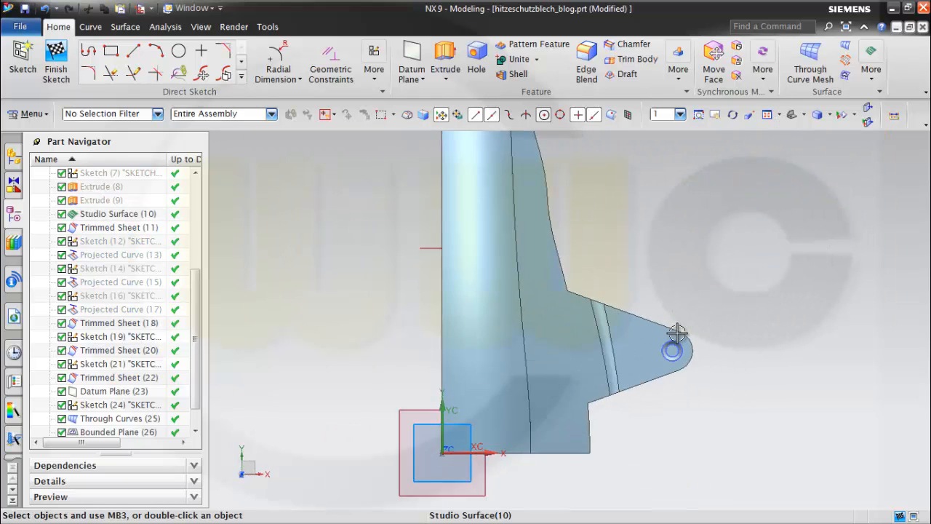
scroll(677, 333, "up", 3)
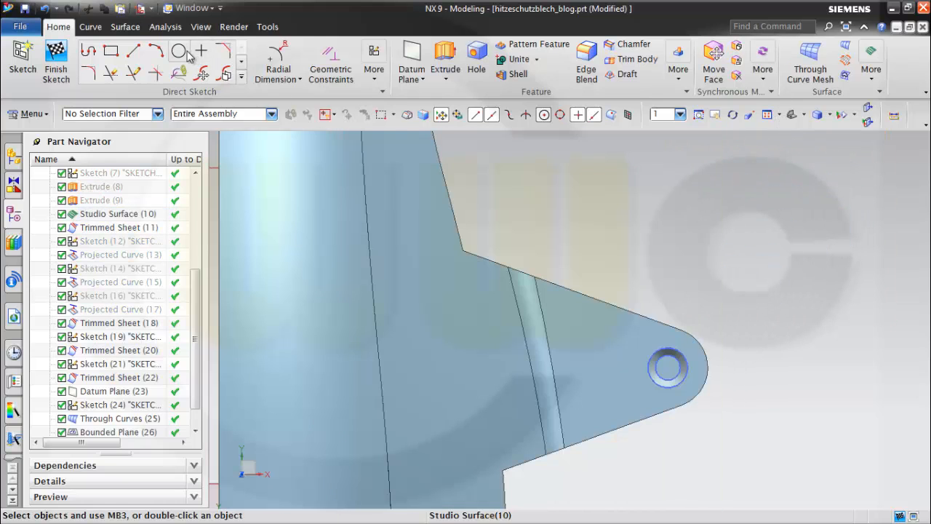
left_click(178, 50)
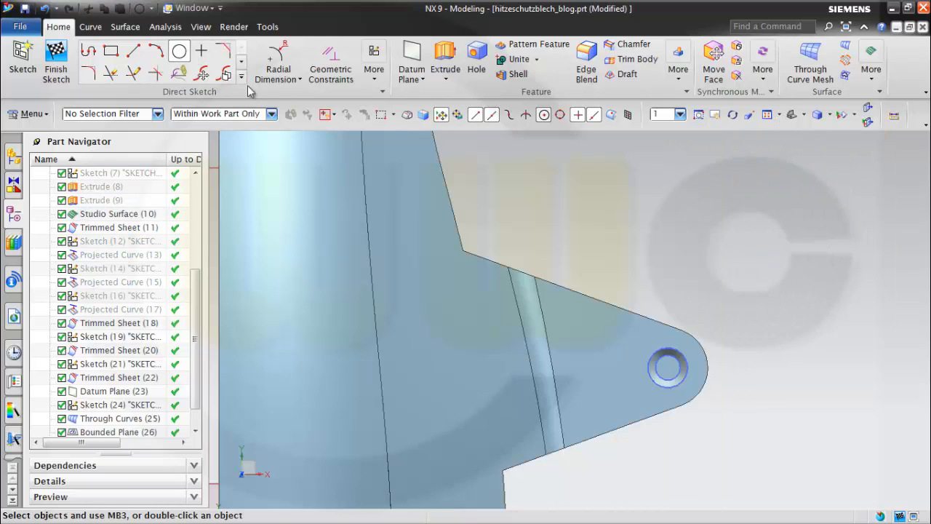
left_click(670, 363)
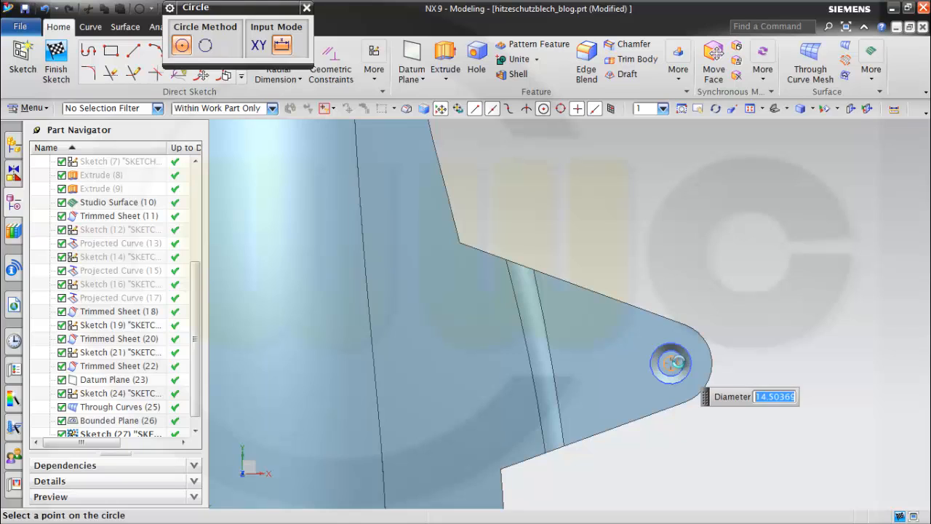
left_click(674, 362)
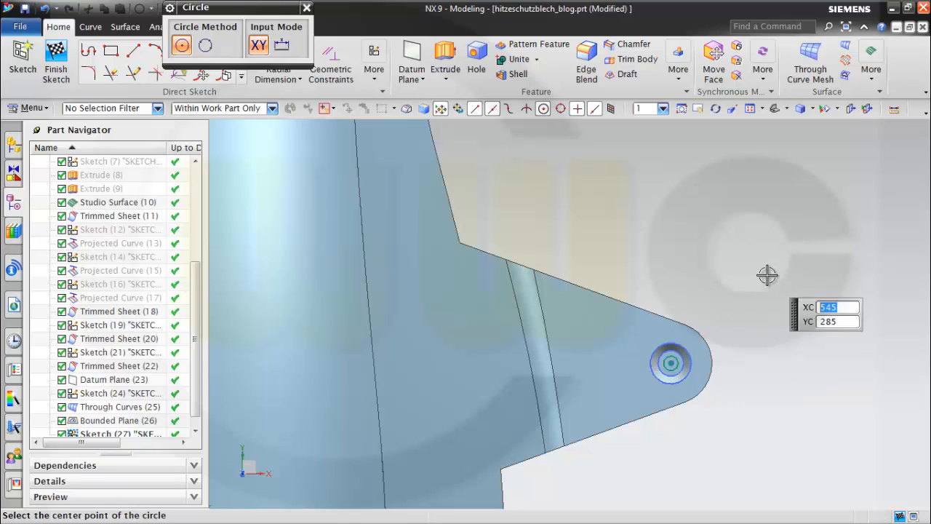
left_click(307, 7)
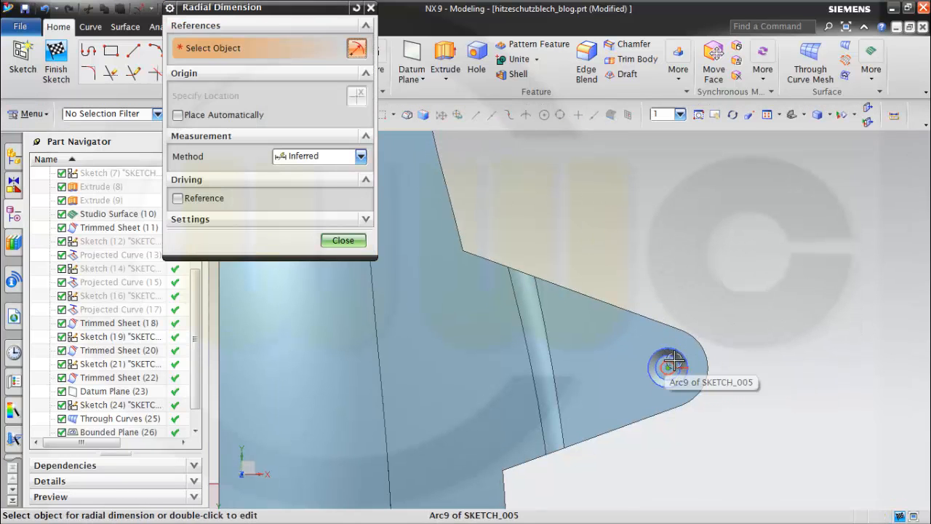
- Set the hole circle's diameter to 15 mm with a radial dimension and finish the sketch
left_click(650, 366)
left_click(778, 324)
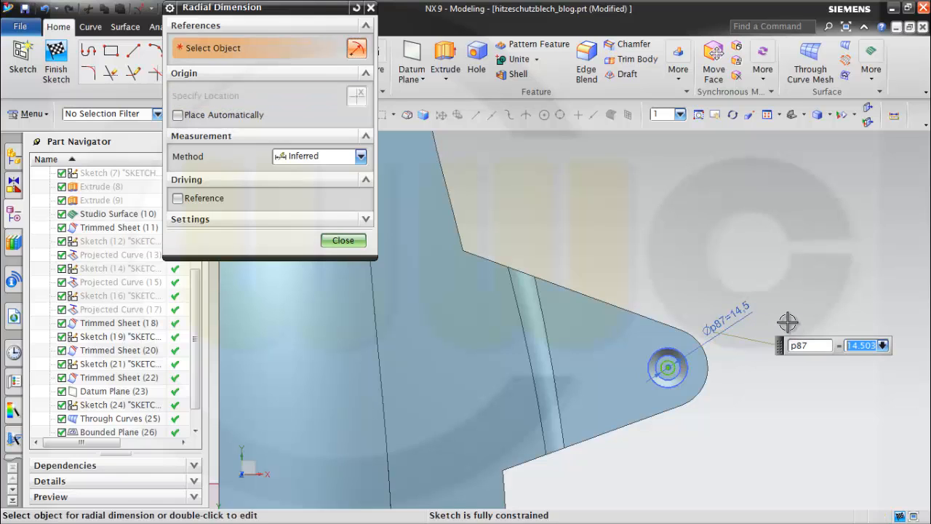
key("Return")
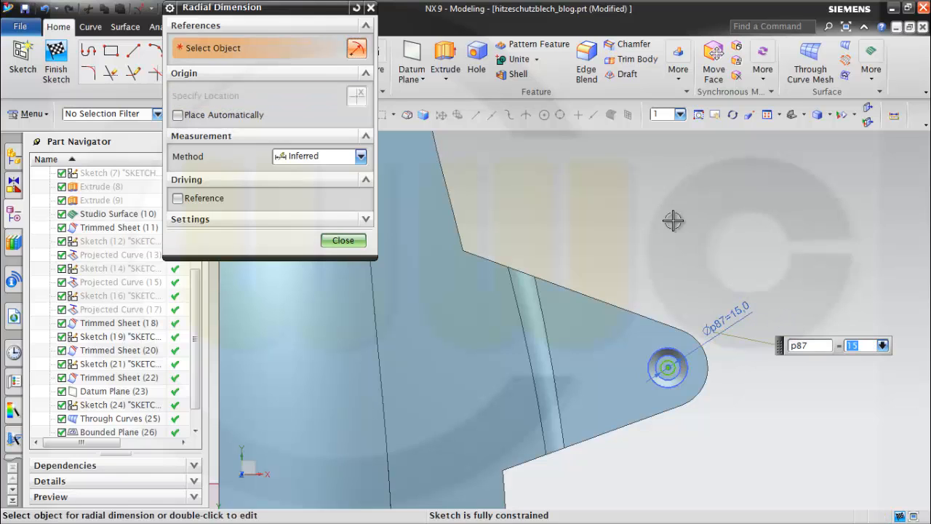
left_click(353, 242)
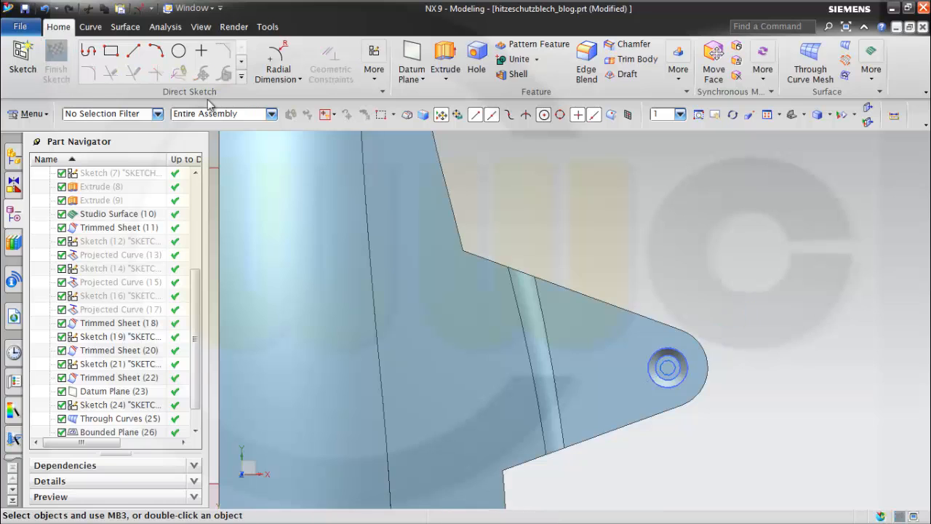
left_click(56, 62)
- Cut the hole in Bounded Plane (26) with Trimmed Sheet, using the circle of Sketch (27) as boundary and keeping the outer ring
middle_click_drag(598, 272, 532, 191)
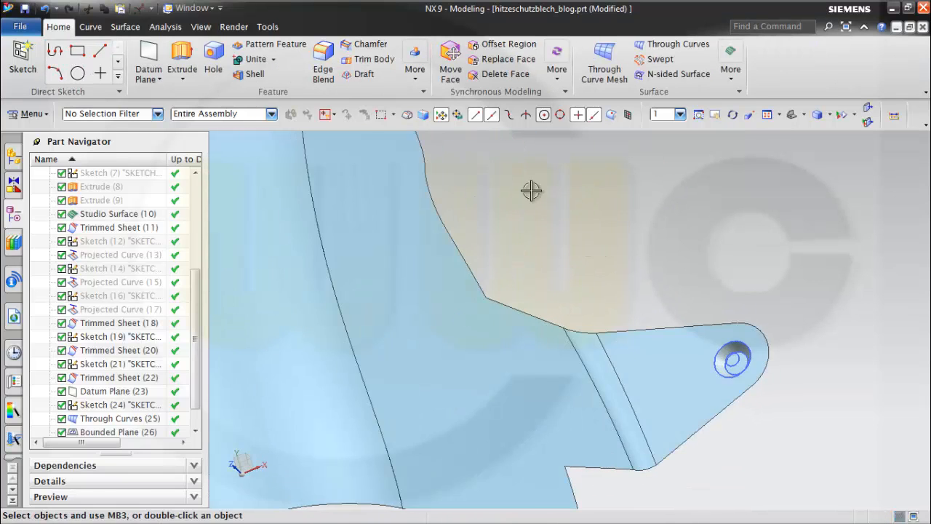
left_click(125, 28)
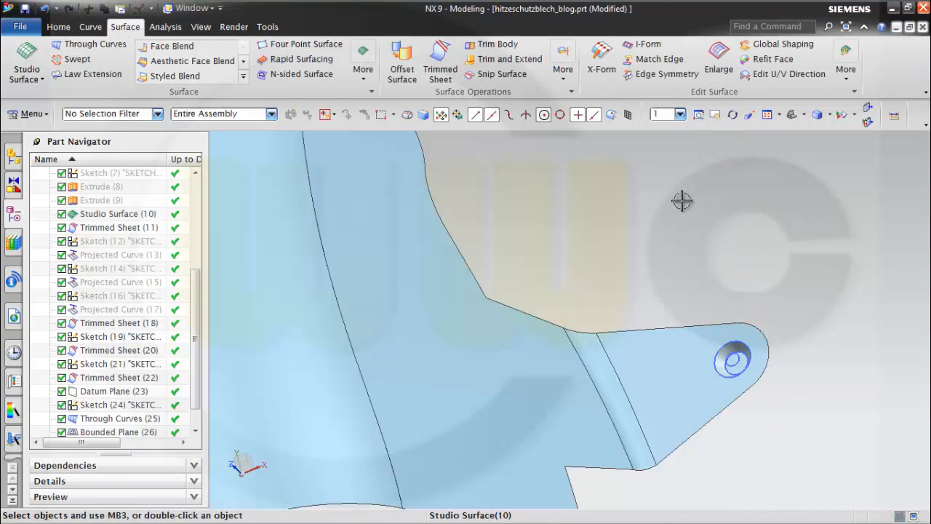
middle_click_drag(642, 235, 659, 256)
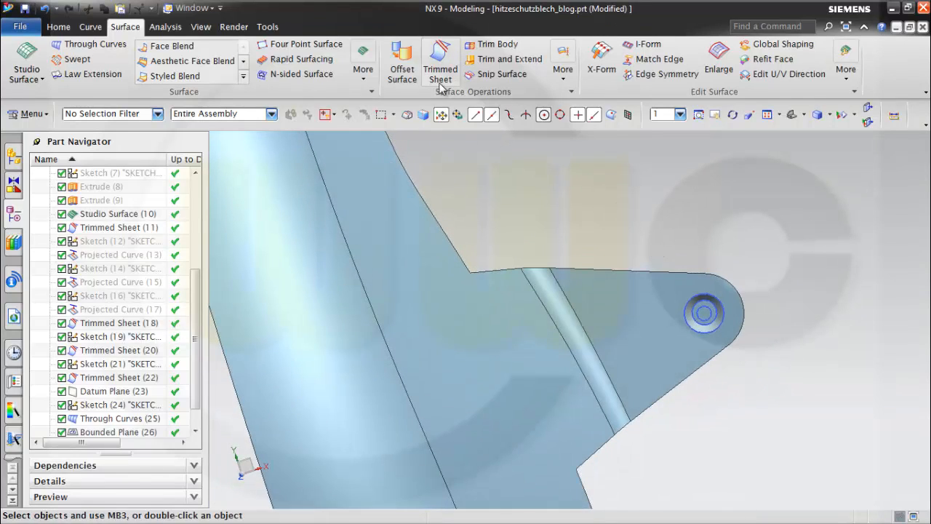
left_click(440, 58)
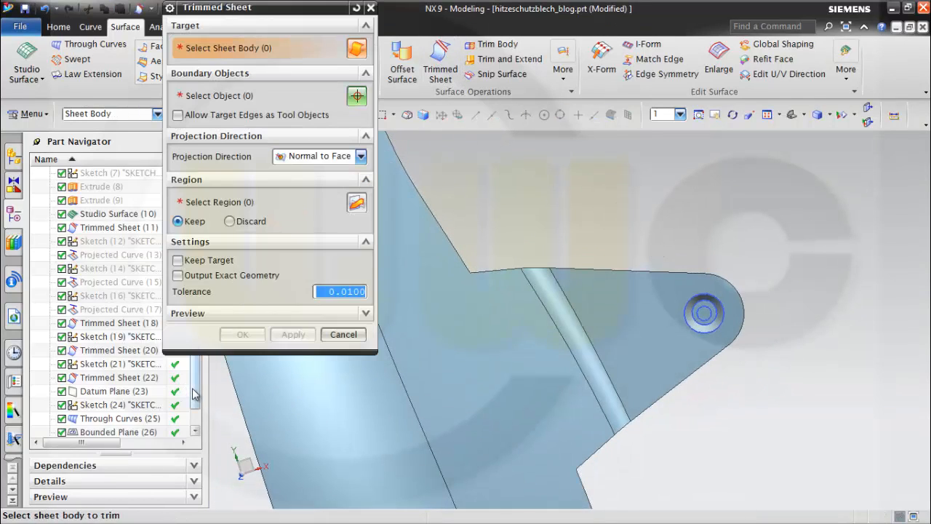
scroll(193, 394, "down", 1)
left_click(104, 407)
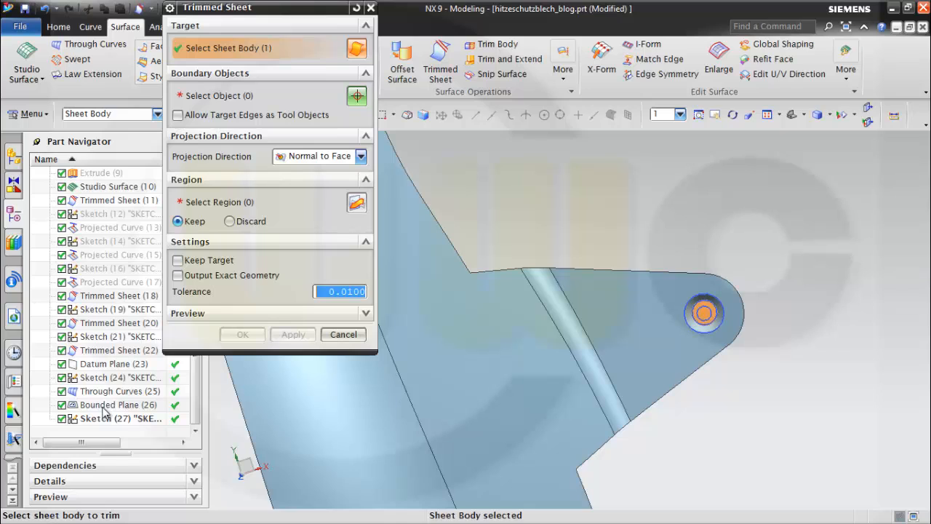
left_click(223, 105)
left_click(109, 422)
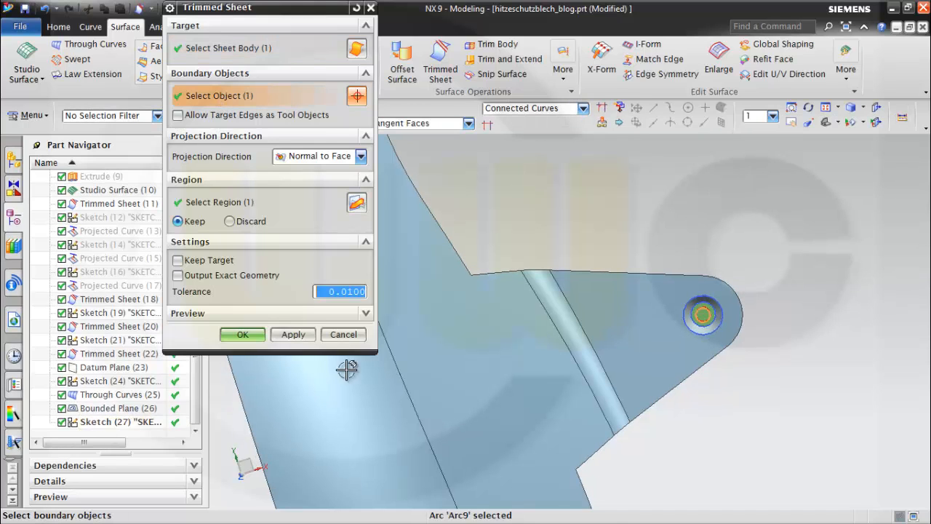
left_click(244, 334)
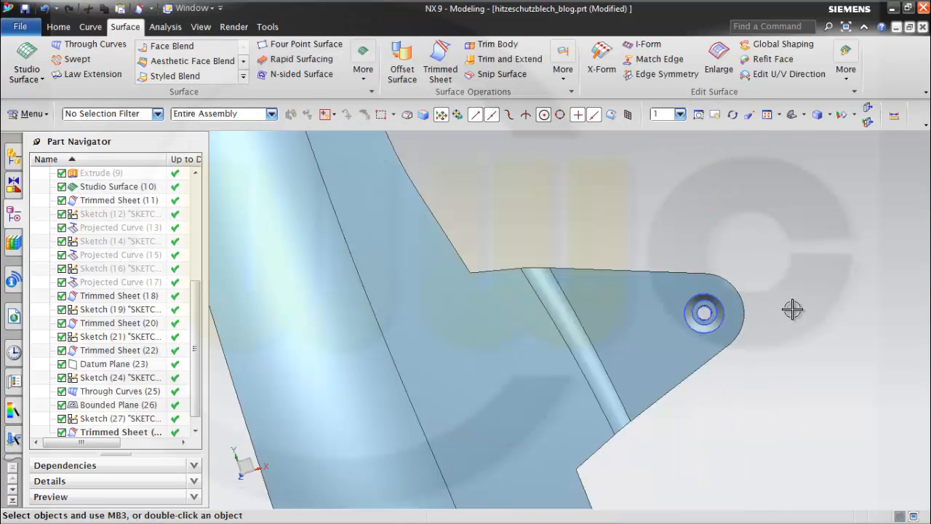
- Hide Sketch (19), Sketch (21), Sketch (24) and Sketch (27)
middle_click_drag(792, 307, 700, 293)
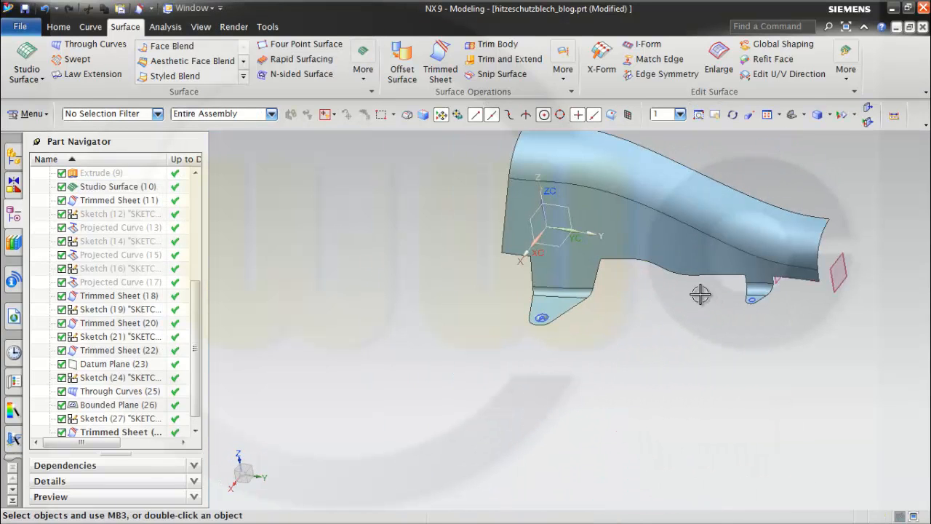
left_click(109, 420)
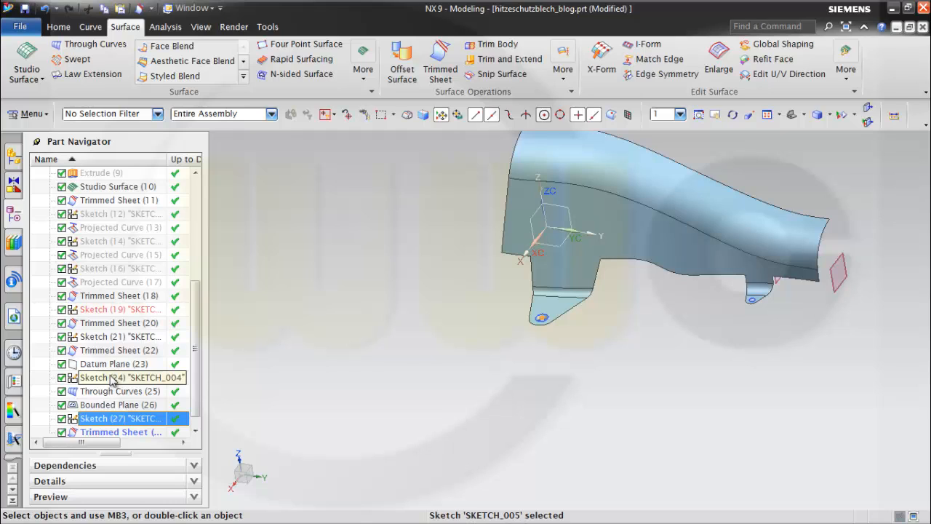
left_click(111, 378, "shift")
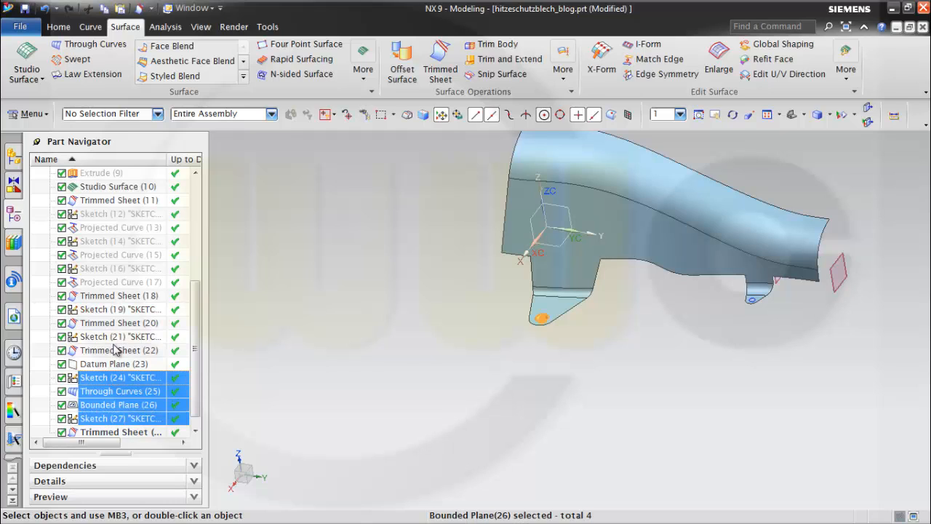
left_click(112, 337)
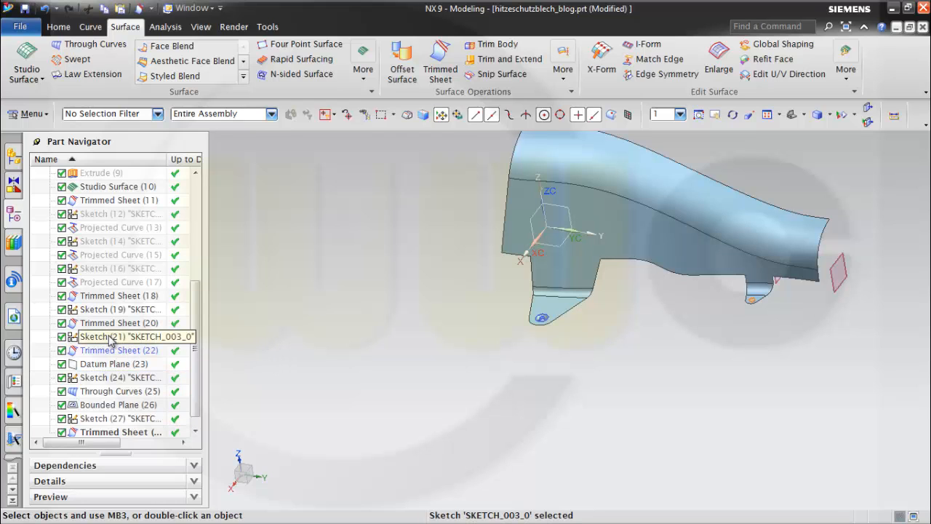
left_click(106, 378, "ctrl")
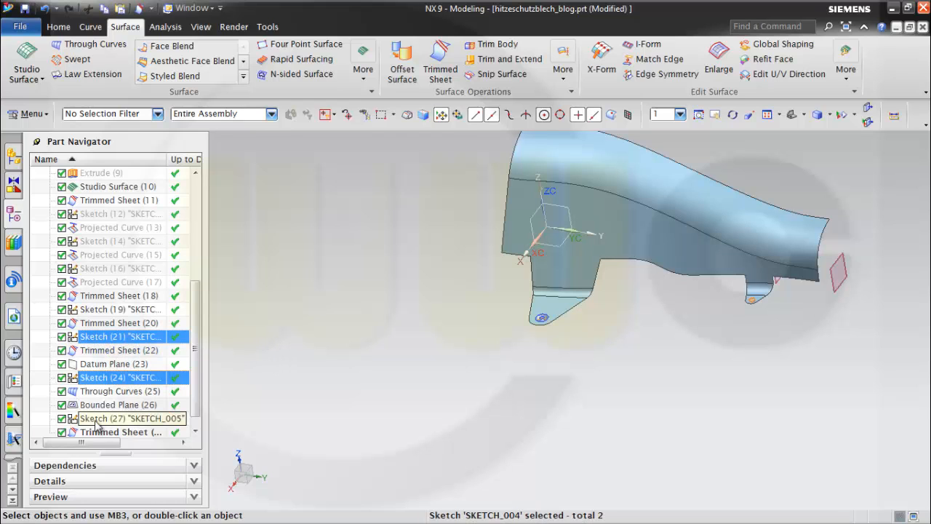
right_click(97, 425)
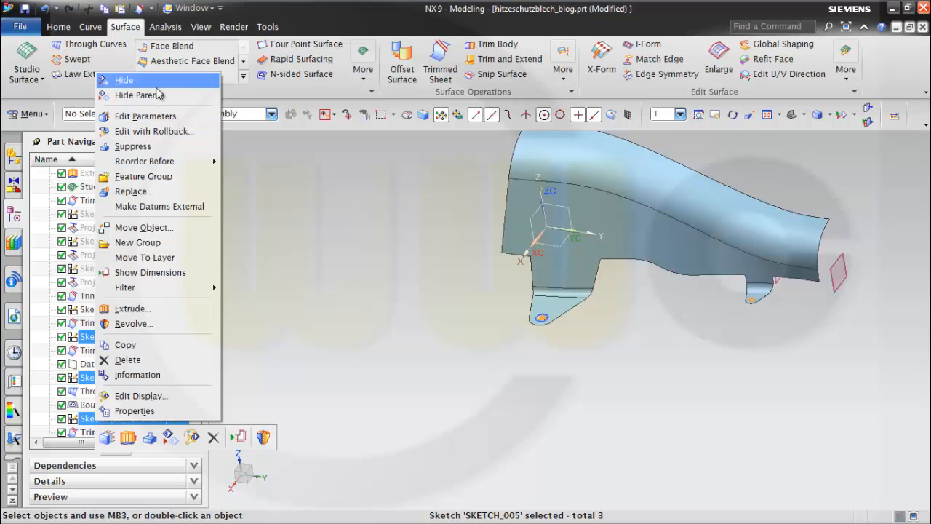
left_click(121, 77)
middle_click_drag(721, 364, 449, 411)
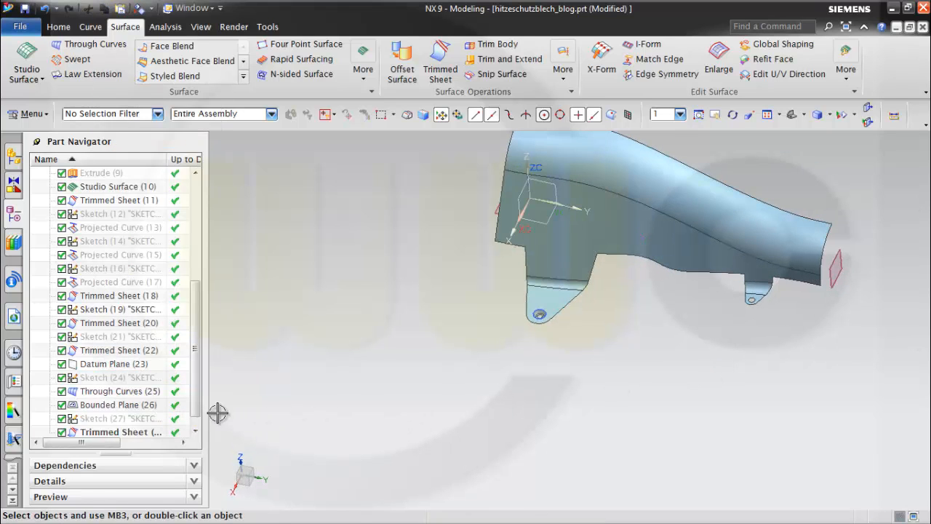
right_click(113, 309)
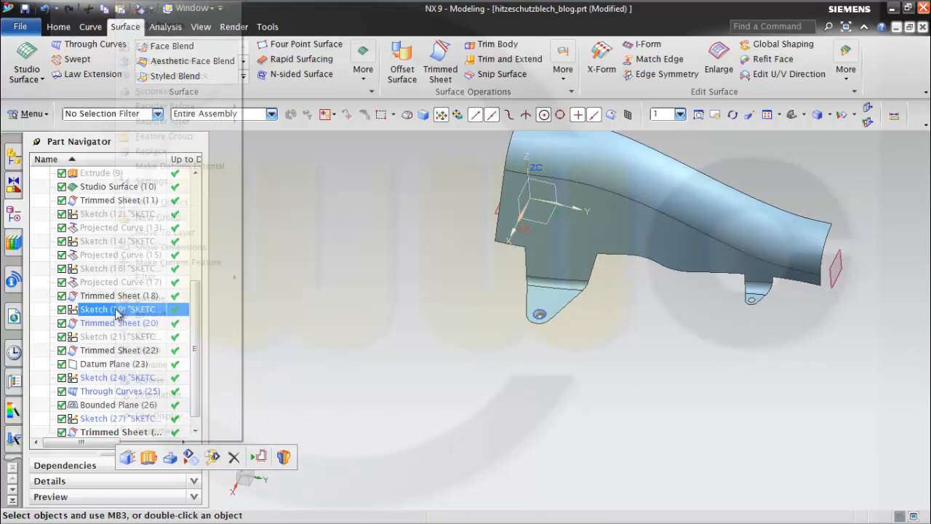
left_click(164, 11)
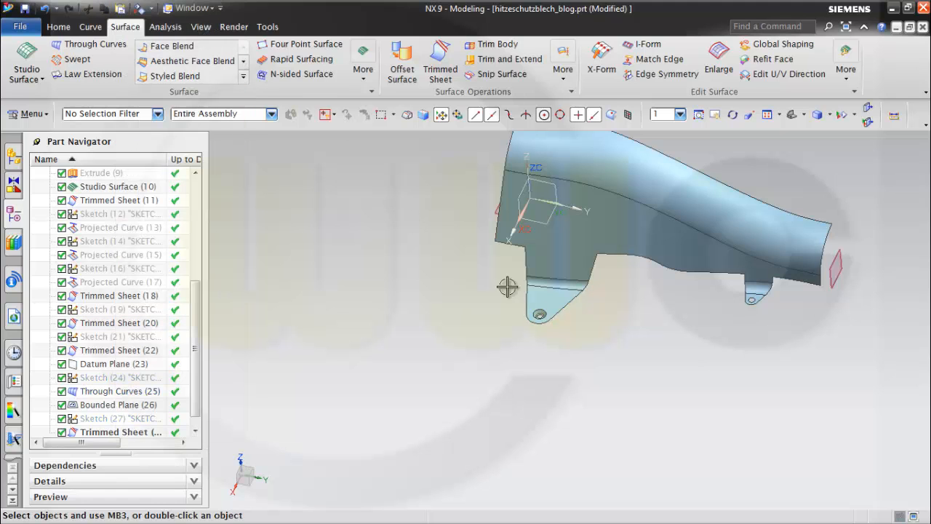
- Inspect the whole heat shield and its two mounting tabs from several angles
mouse_move(675, 311)
middle_mouse_down()
mouse_move(644, 318)
mouse_move(730, 204)
middle_mouse_up()
scroll(739, 195, "down", 1)
middle_click_drag(758, 158, 686, 152)
scroll(738, 146, "down", 2)
scroll(738, 146, "up", 2)
middle_click_drag(739, 177, 637, 268, "shift")
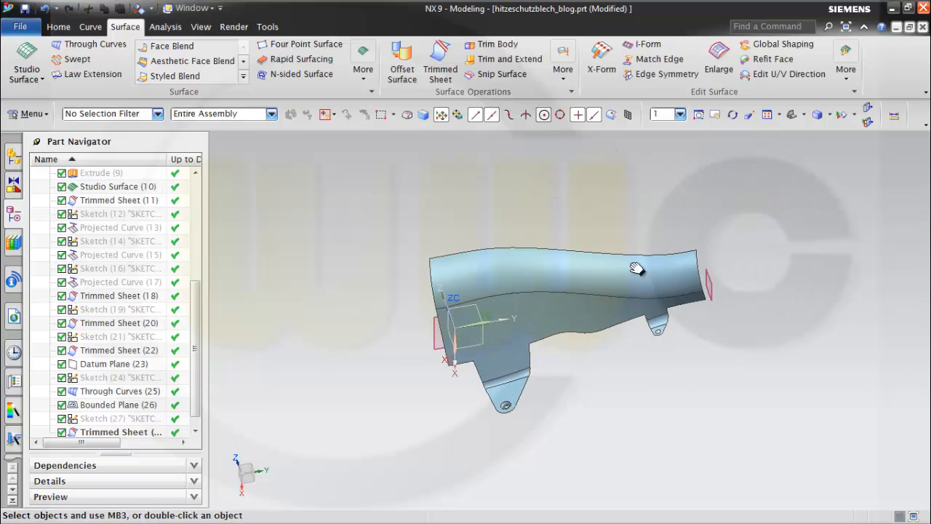
middle_click_drag(574, 247, 543, 217)
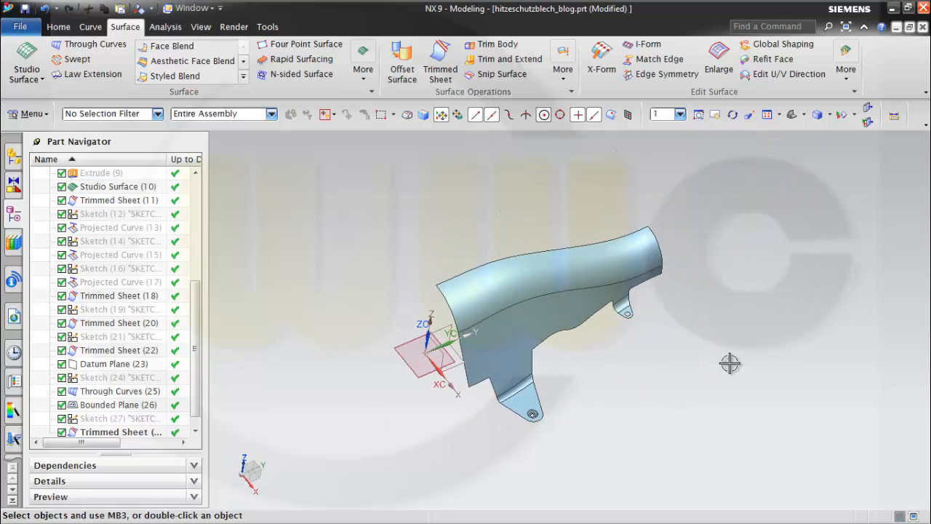
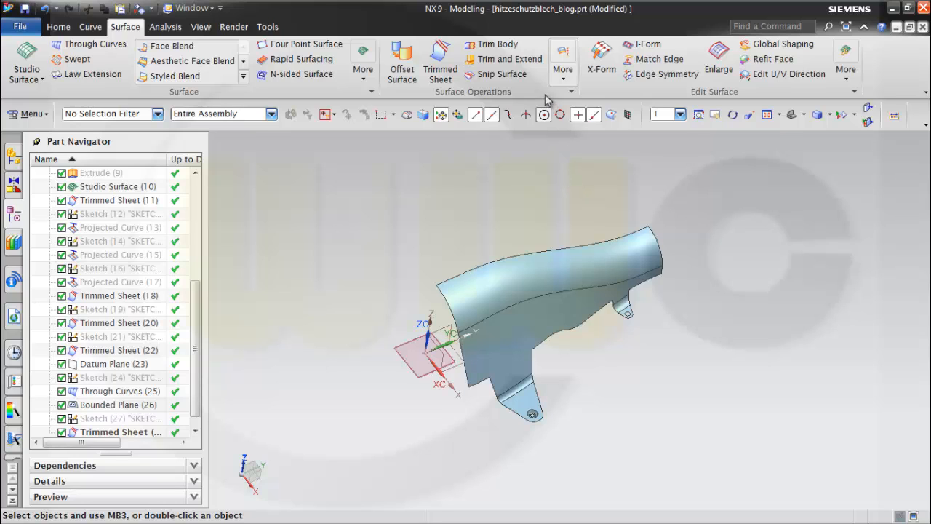
- Sew the sheet body of Trimmed Sheet (28) as target with those of Through Curves (25) and Trimmed Sheet (22) as tools
left_click(564, 77)
left_click(565, 81)
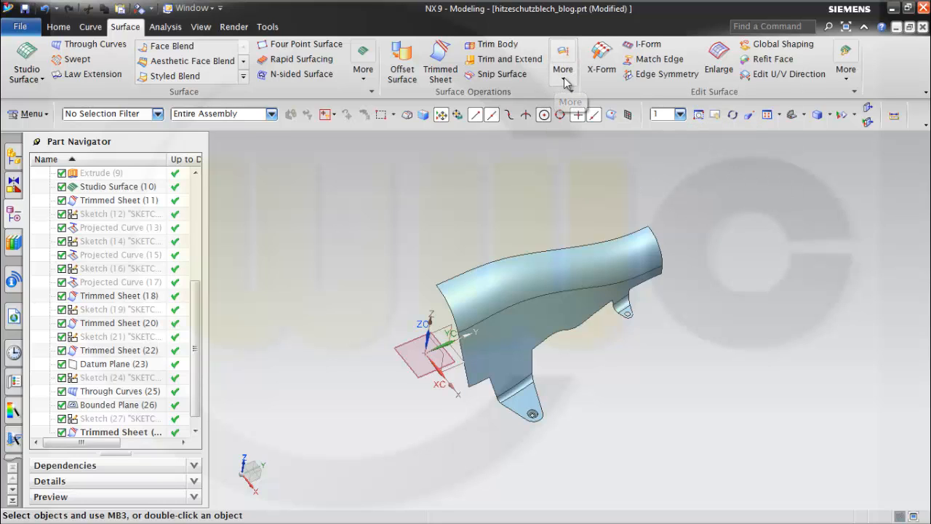
left_click(565, 82)
left_click(571, 103)
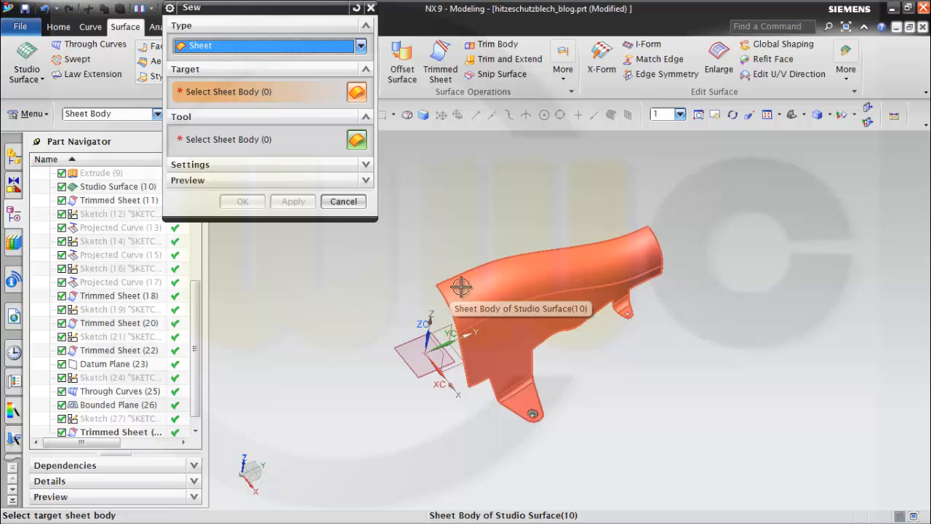
left_click_drag(197, 389, 192, 408)
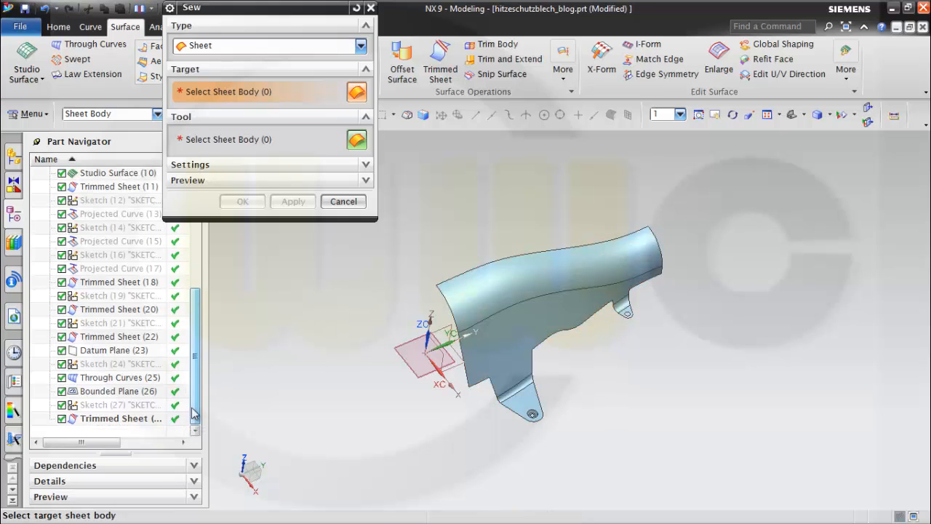
left_click(102, 419)
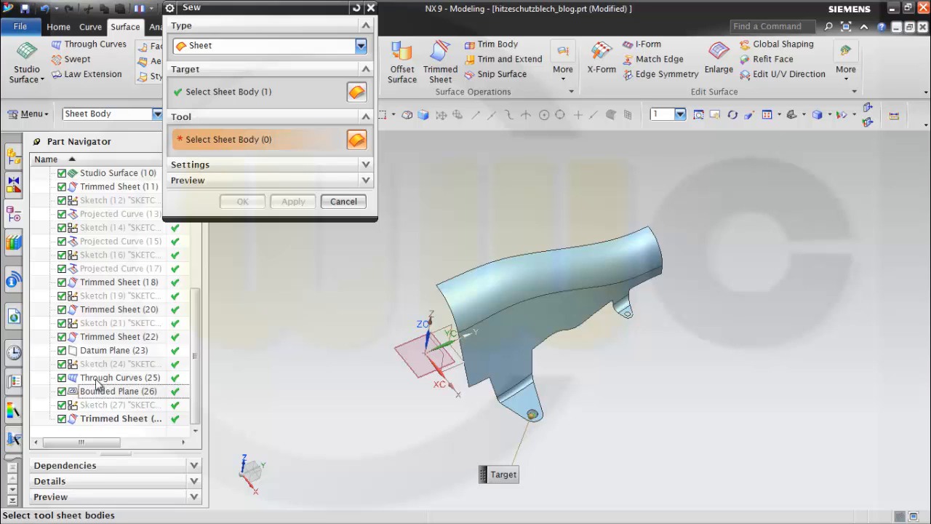
left_click(104, 380)
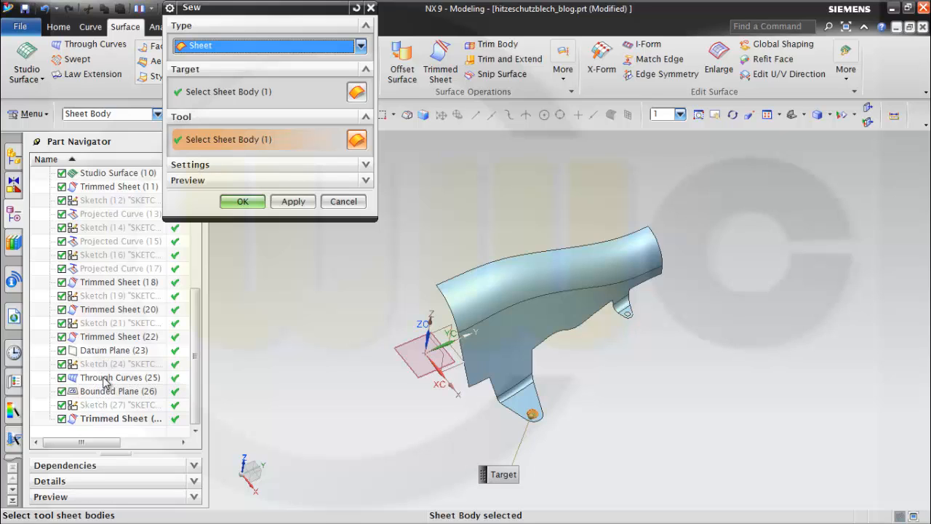
left_click(117, 341)
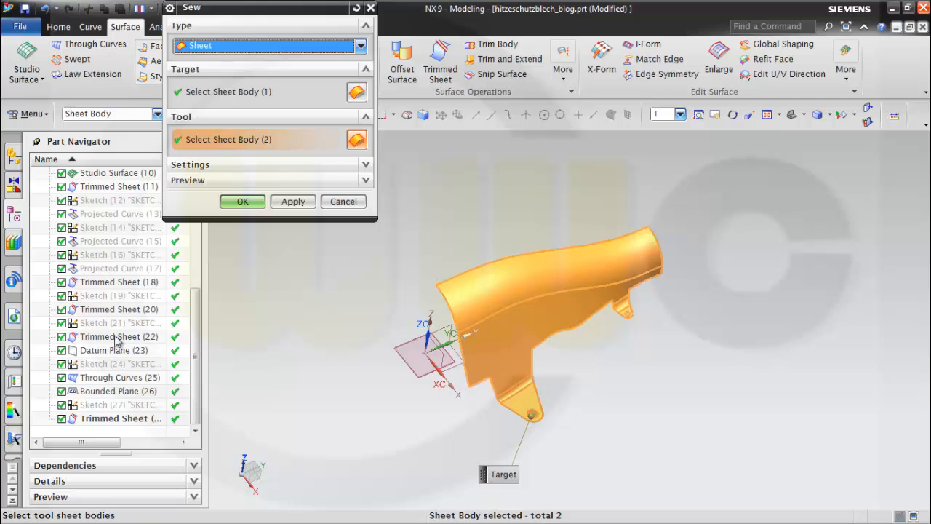
left_click(243, 201)
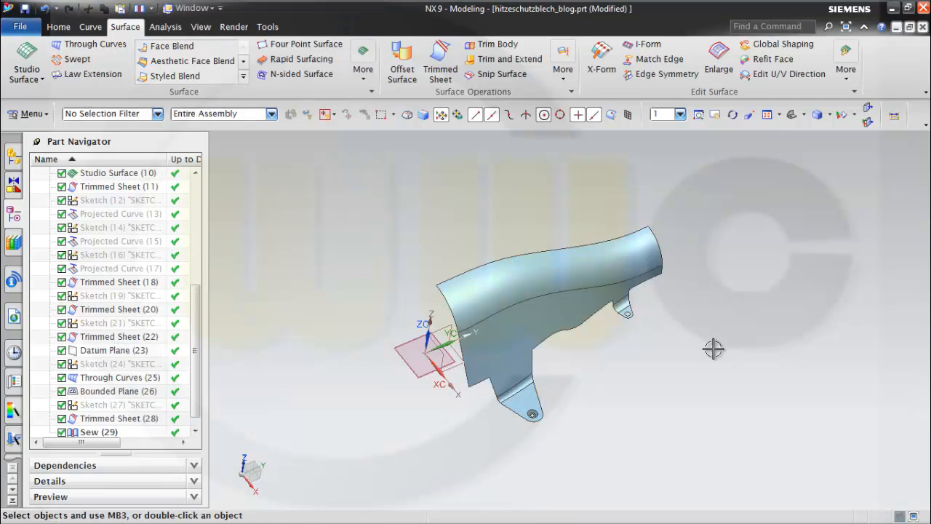
- Mirror the sewn heat shield body about the YZ plane of the datum coordinate system with Mirror Geometry
middle_click_drag(713, 349, 662, 228)
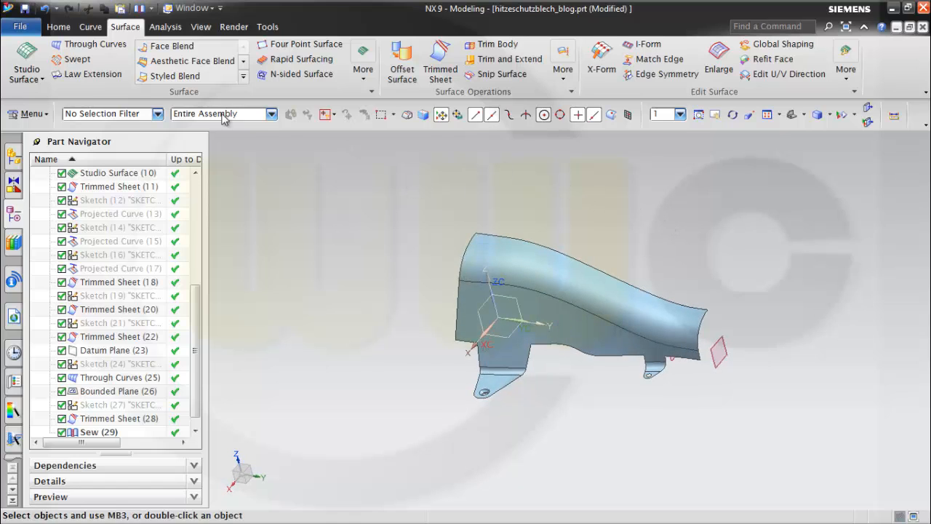
left_click(69, 29)
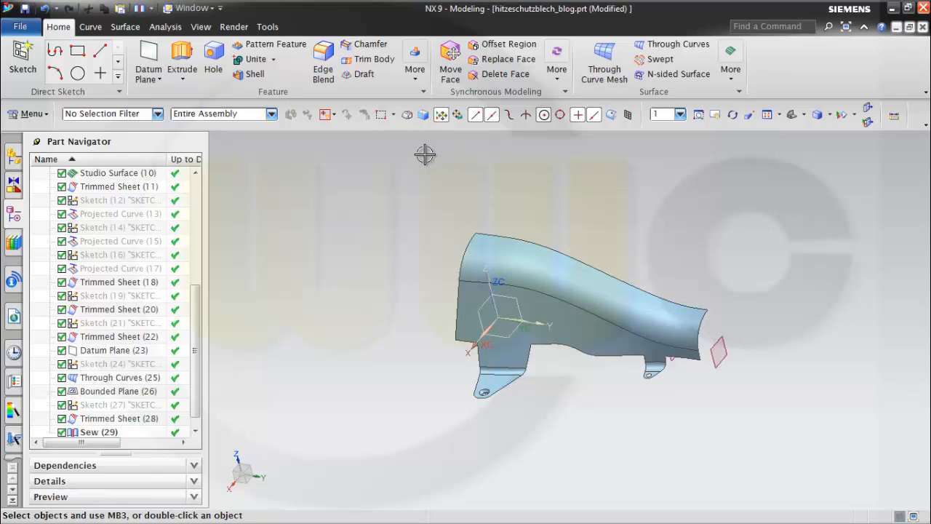
left_click(415, 80)
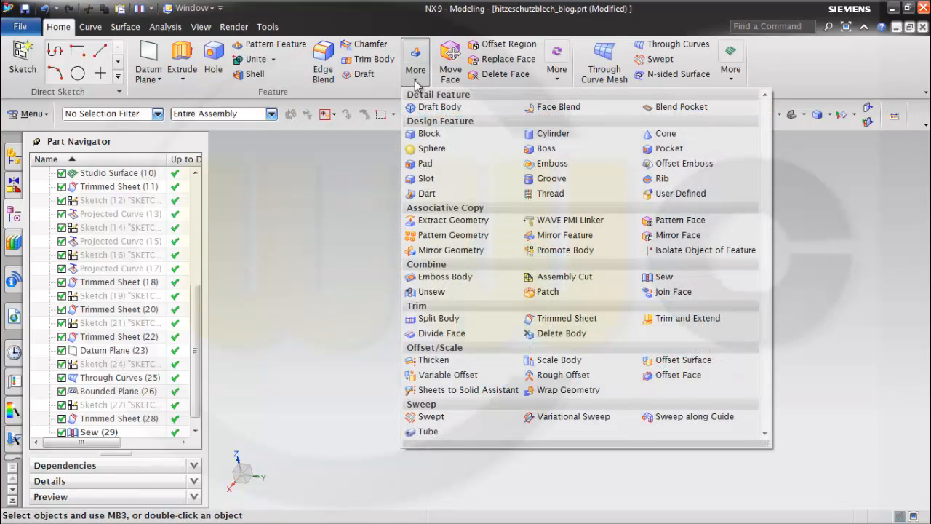
left_click(451, 250)
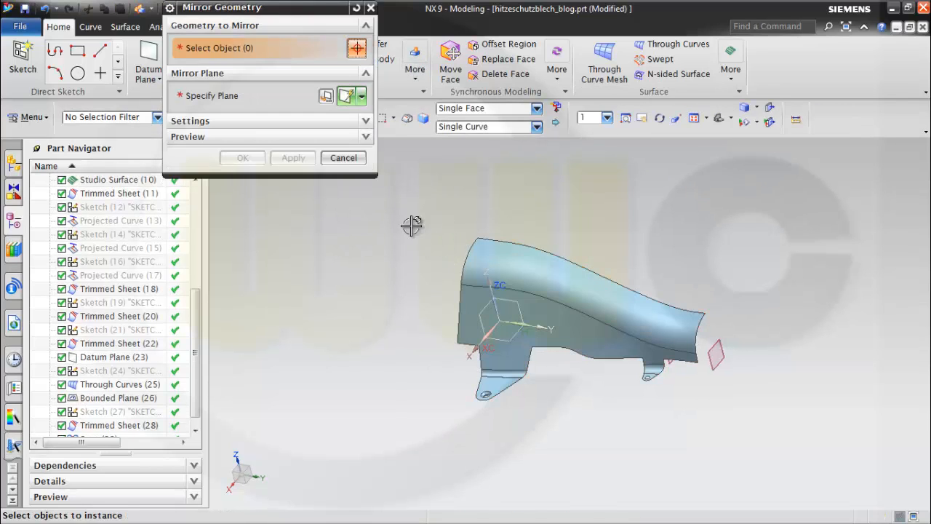
left_click(529, 290)
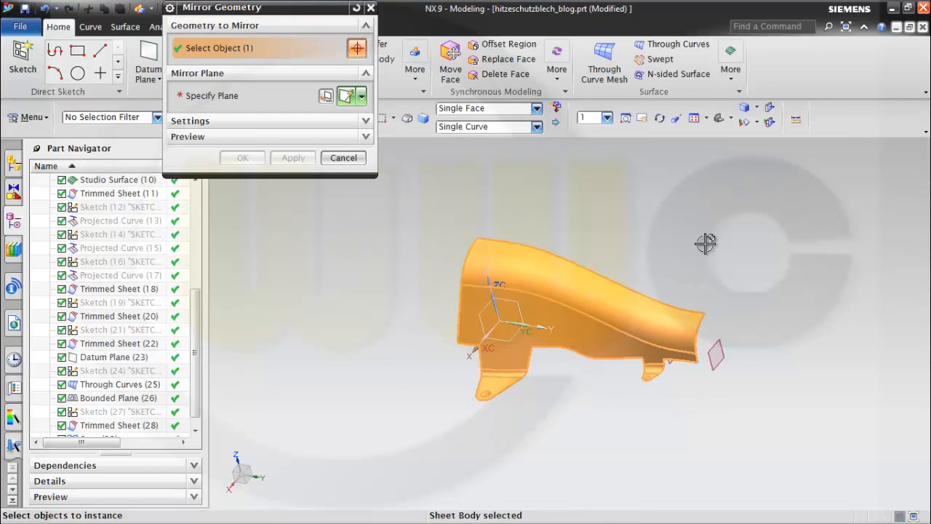
left_click(243, 99)
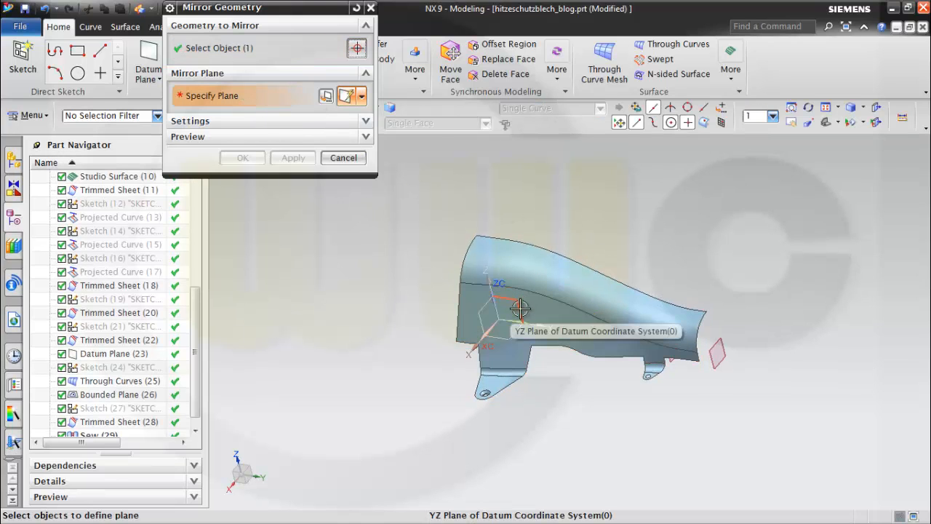
left_click(496, 312)
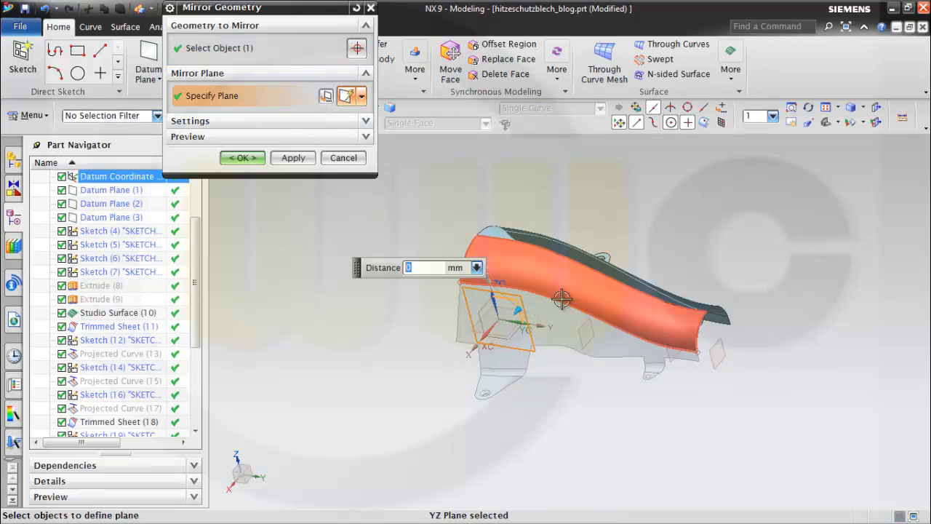
left_click(243, 158)
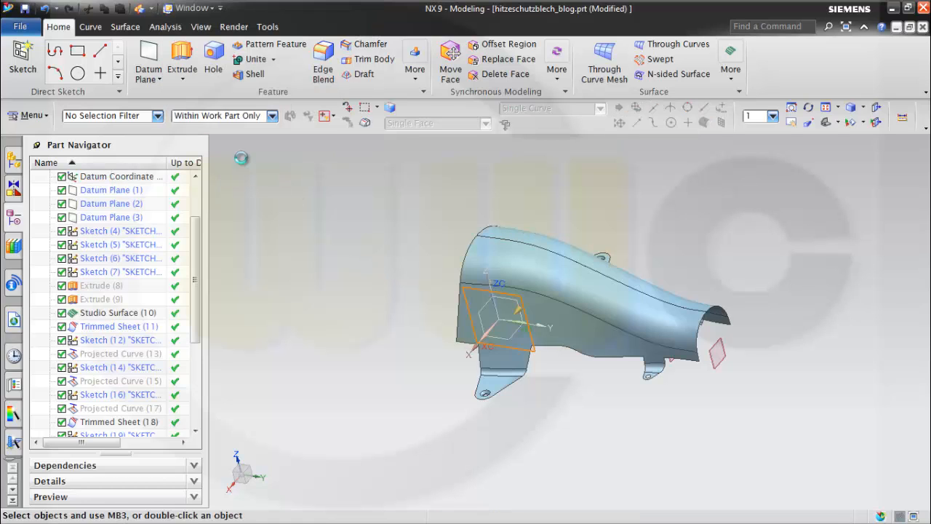
- Sew the original heat shield half as target with its mirrored half as tool into one sheet body
middle_click_drag(686, 225, 652, 244)
left_click(125, 29)
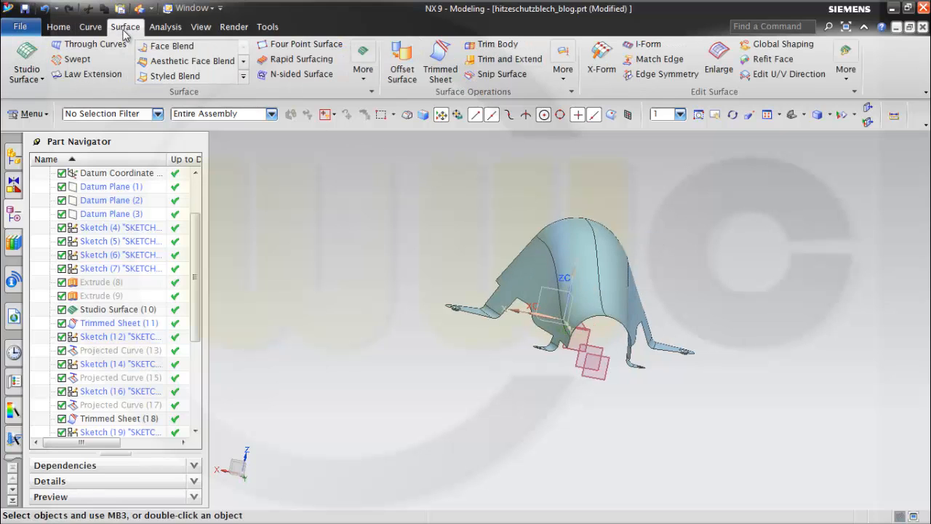
left_click(563, 86)
left_click(571, 106)
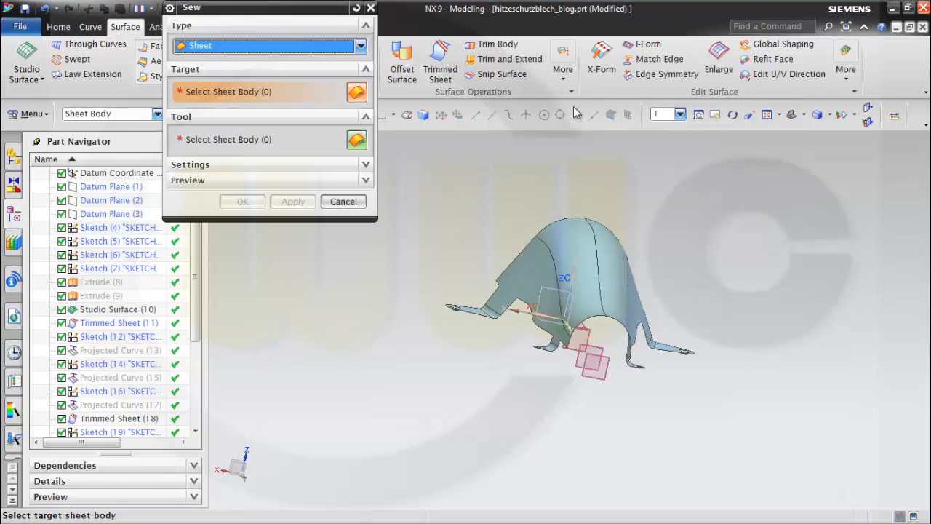
left_click(611, 240)
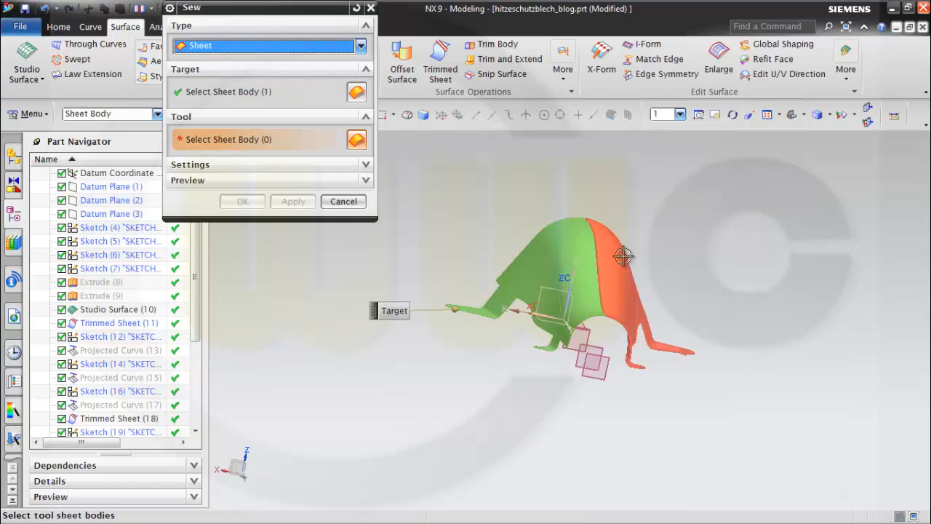
left_click(637, 248)
left_click(242, 202)
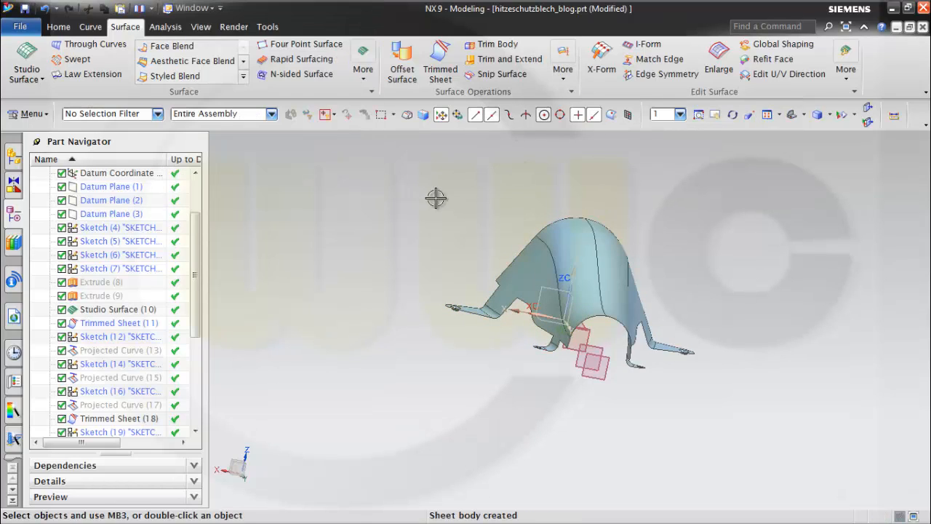
middle_click_drag(648, 235, 628, 225)
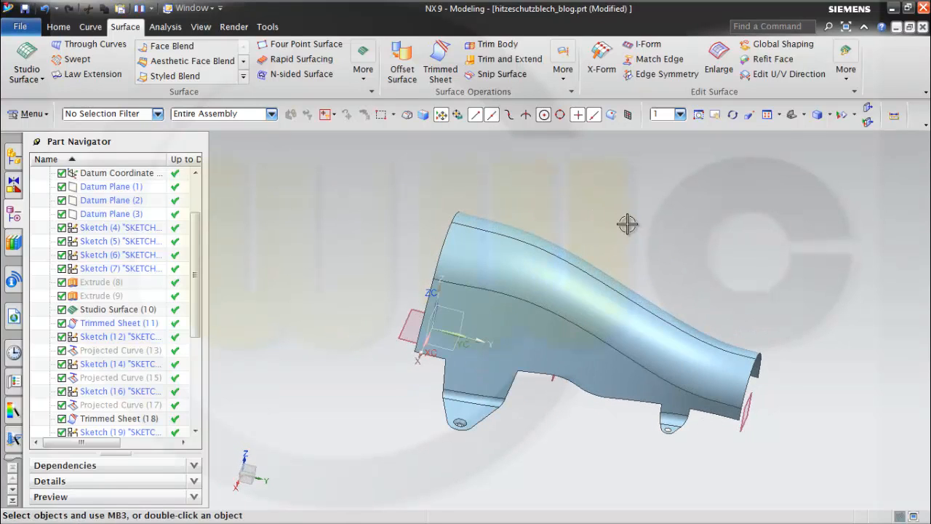